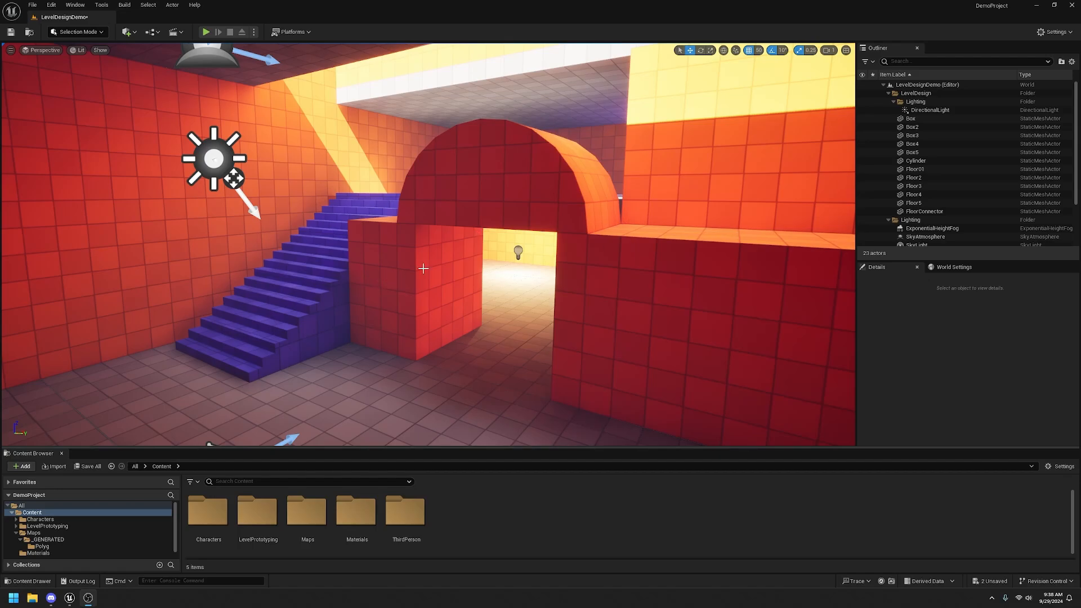
Examine the lit room, its purple staircase and the archway from several angles
{"action": "right_click_drag", "start_coordinate": [465, 282], "coordinate": [302, 248]}
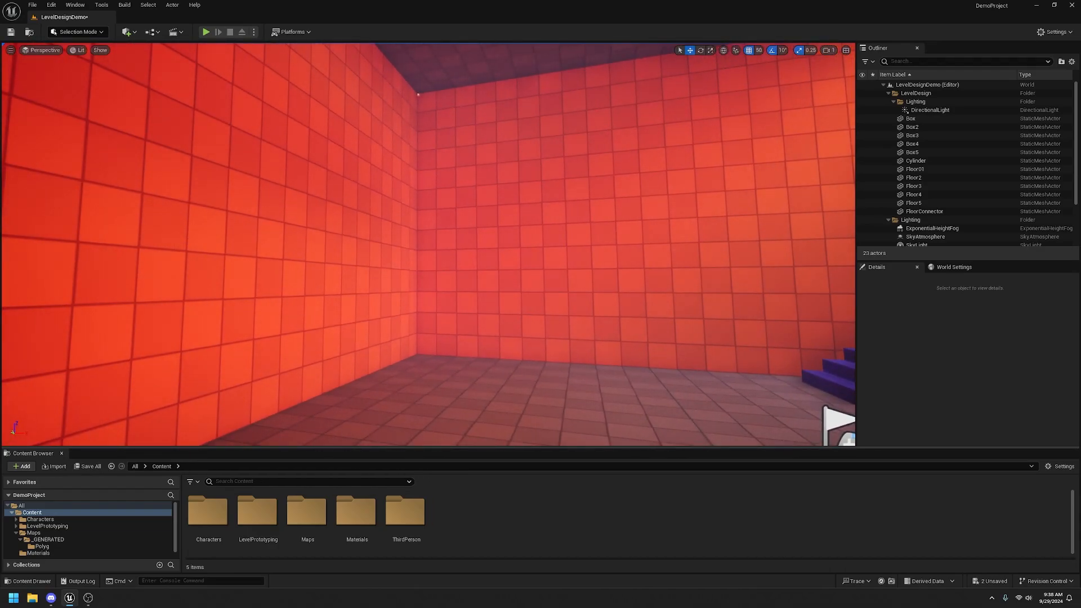
{"action": "right_click_drag", "start_coordinate": [459, 274], "coordinate": [551, 265]}
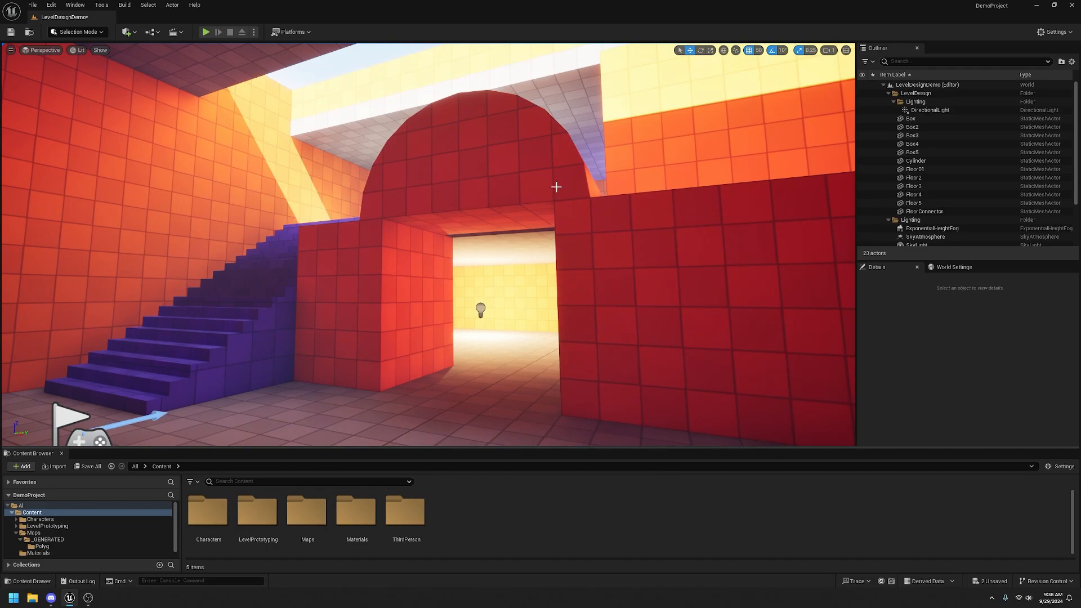
{"action": "mouse_move", "coordinate": [535, 173]}
{"action": "right_mouse_down"}
{"action": "mouse_move", "coordinate": [478, 225]}
{"action": "mouse_move", "coordinate": [459, 191]}
{"action": "mouse_move", "coordinate": [528, 176]}
{"action": "right_mouse_up"}
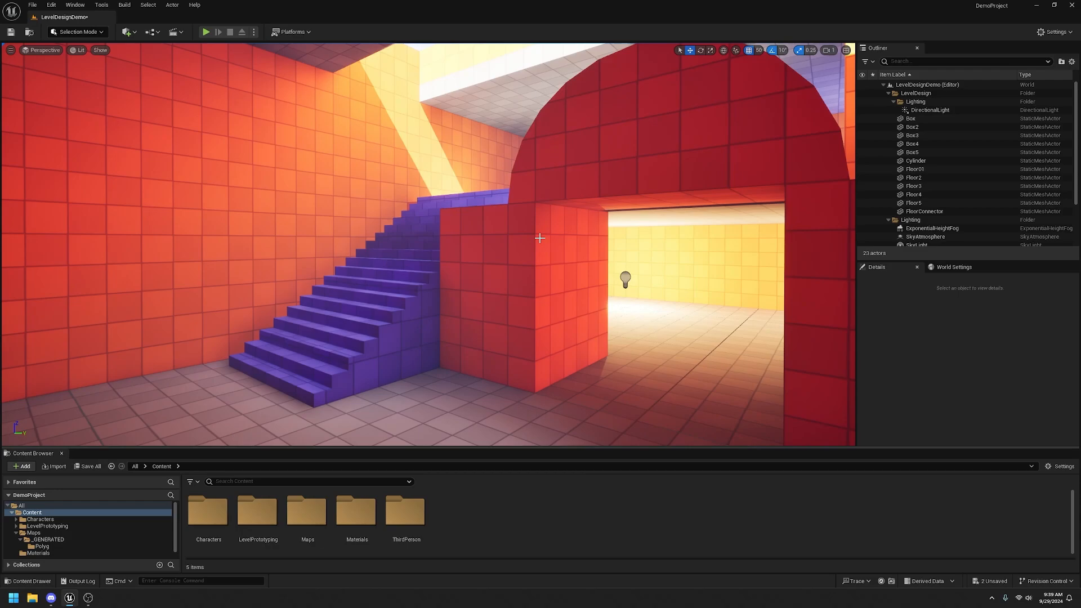
{"action": "right_click_drag", "start_coordinate": [519, 313], "coordinate": [652, 276]}
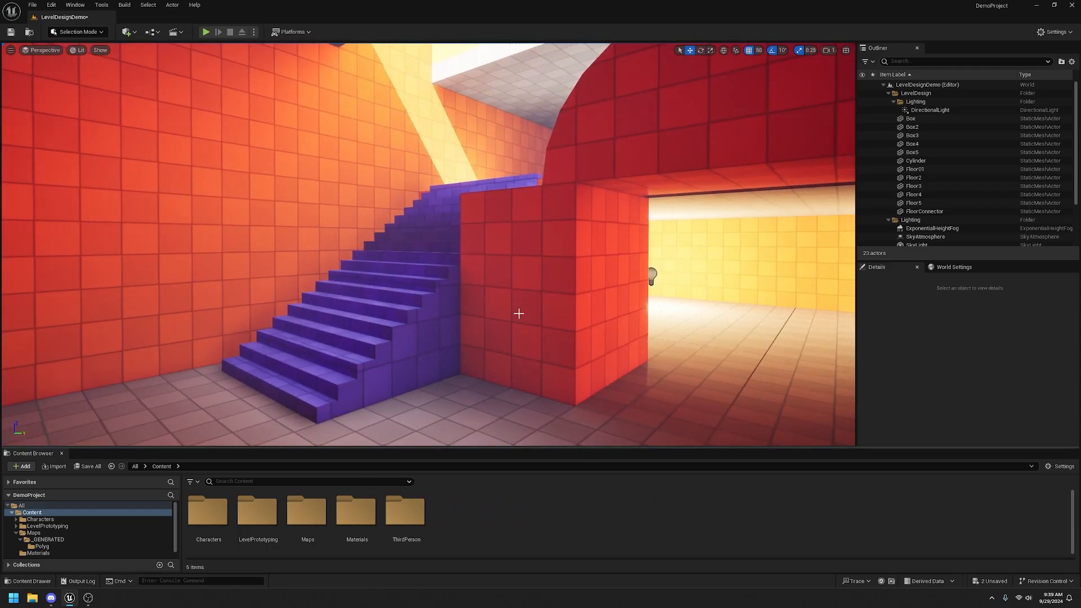
{"action": "right_click_drag", "start_coordinate": [428, 245], "coordinate": [377, 227]}
{"action": "key", "text": "s"}
{"action": "key", "text": "w"}
{"action": "key", "text": "w"}
{"action": "key", "text": "w"}
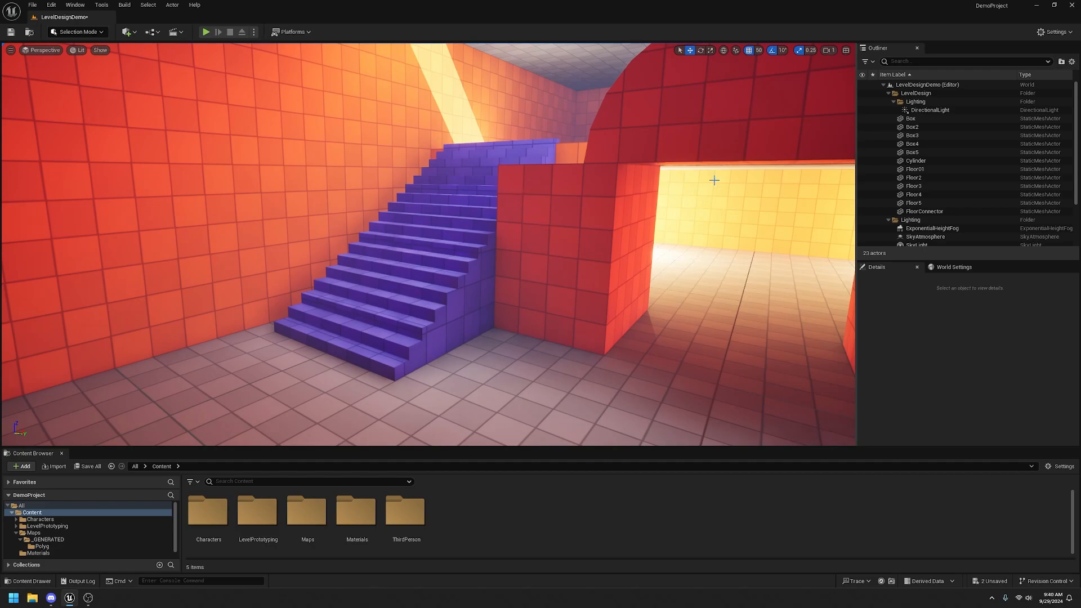
Set the project's Dynamic Global Illumination Method to Screen Space (Beta)
{"action": "left_click", "coordinate": [1061, 36]}
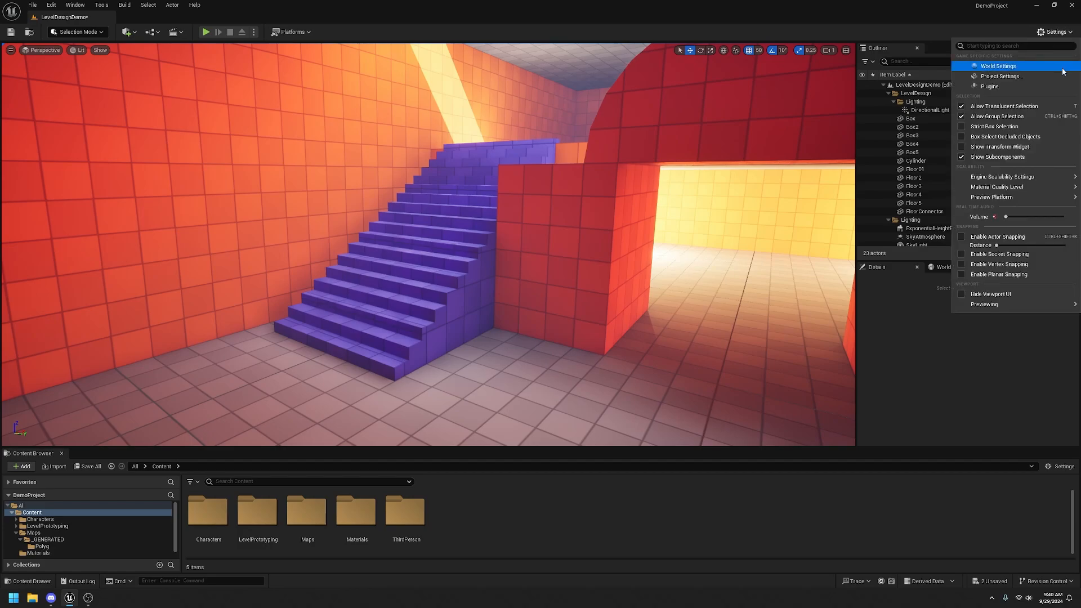
{"action": "left_click", "coordinate": [1043, 79]}
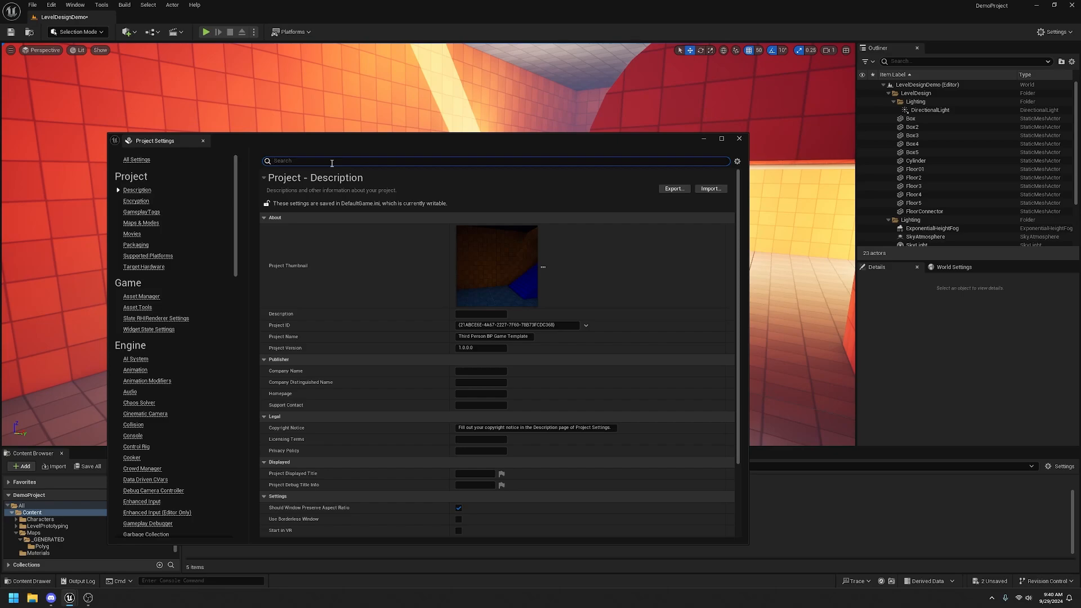
{"action": "type", "text": "glo"}
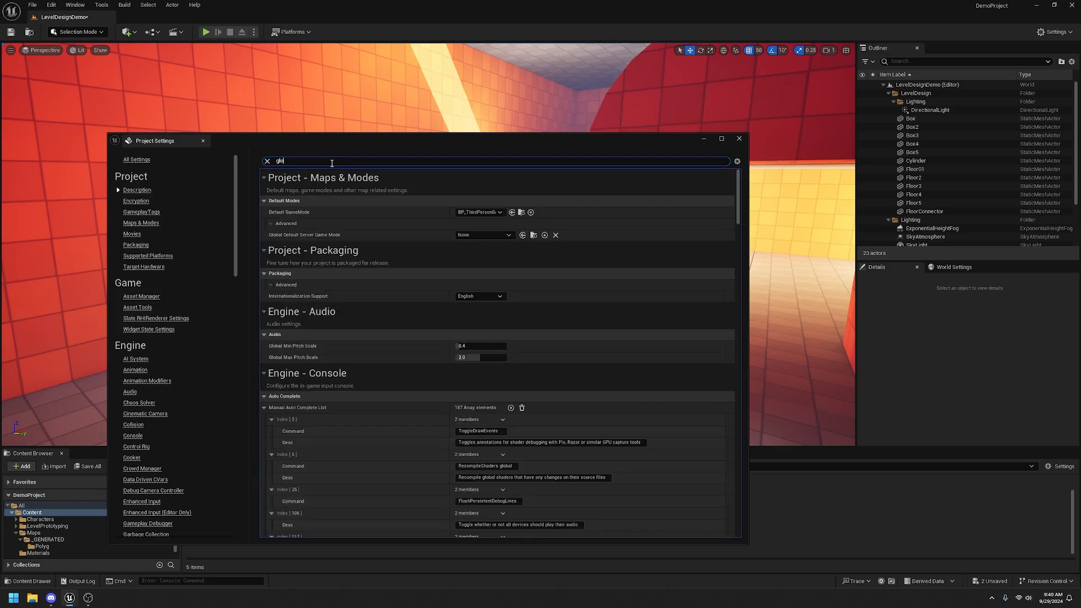
{"action": "type", "text": "bal il"}
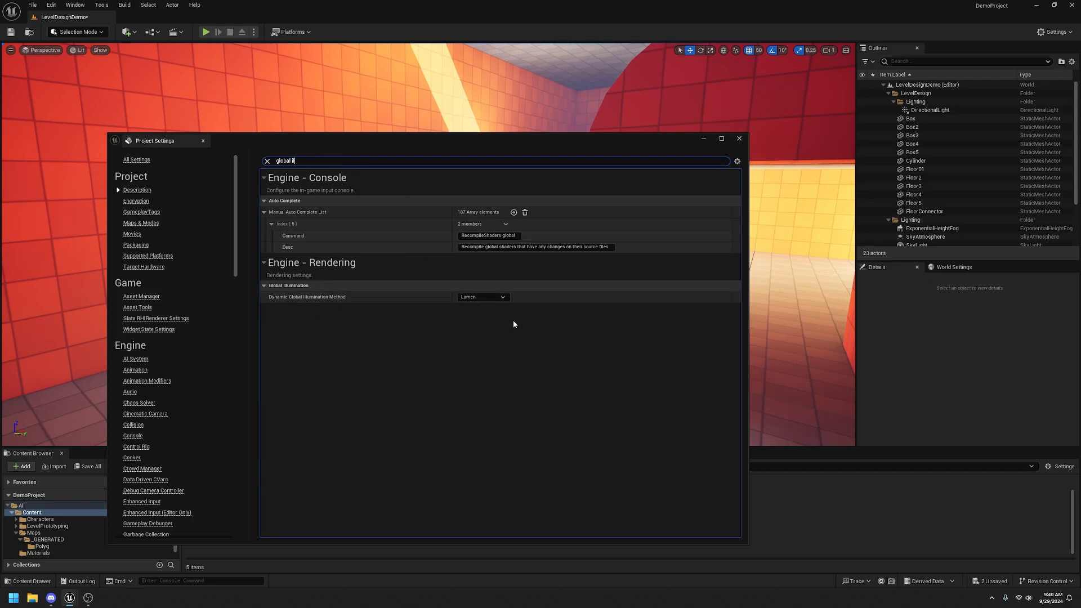
{"action": "left_click", "coordinate": [489, 298]}
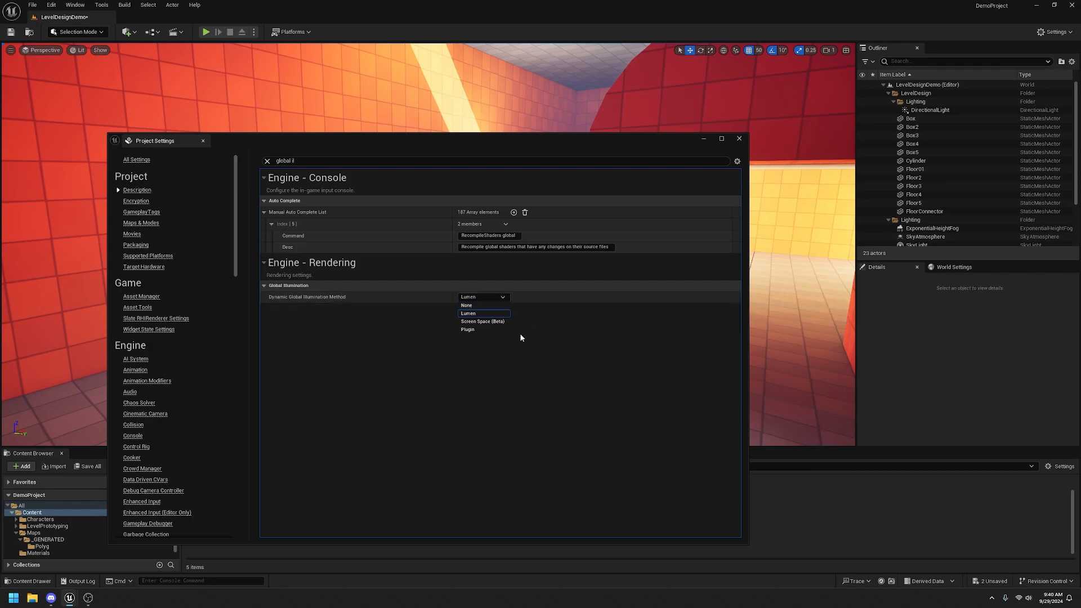
{"action": "left_click", "coordinate": [495, 322]}
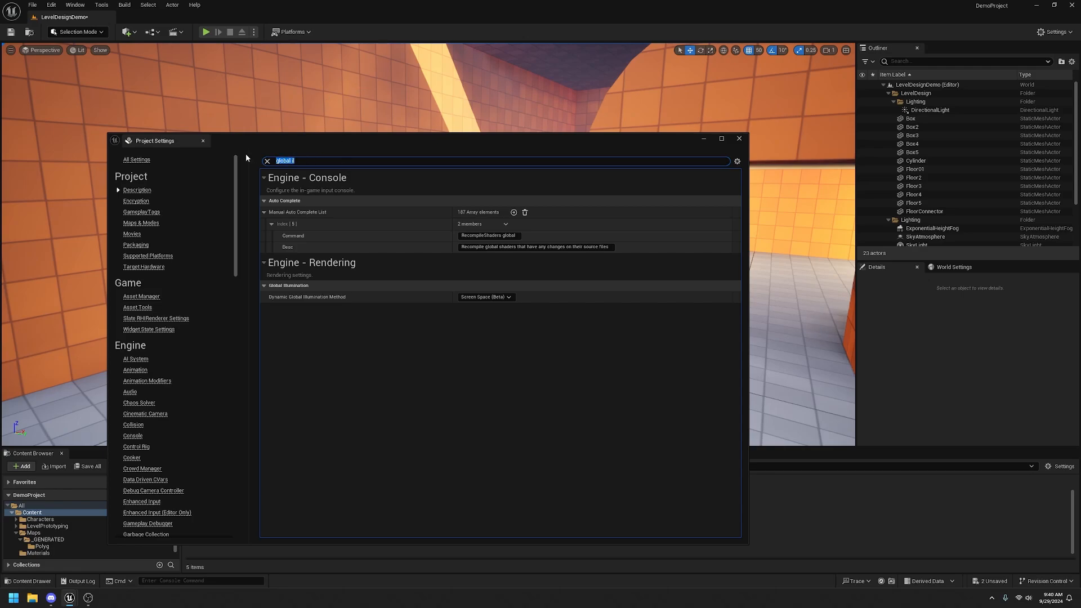
Disable Auto Exposure in the project's default rendering settings and close the settings
{"action": "type", "text": "expos"}
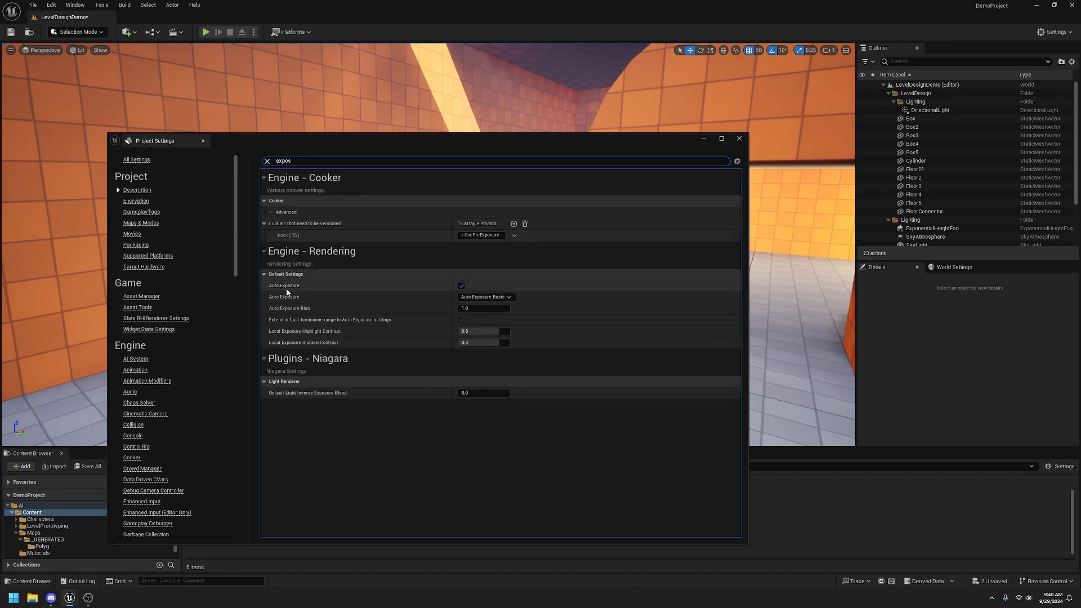
{"action": "left_click", "coordinate": [461, 285]}
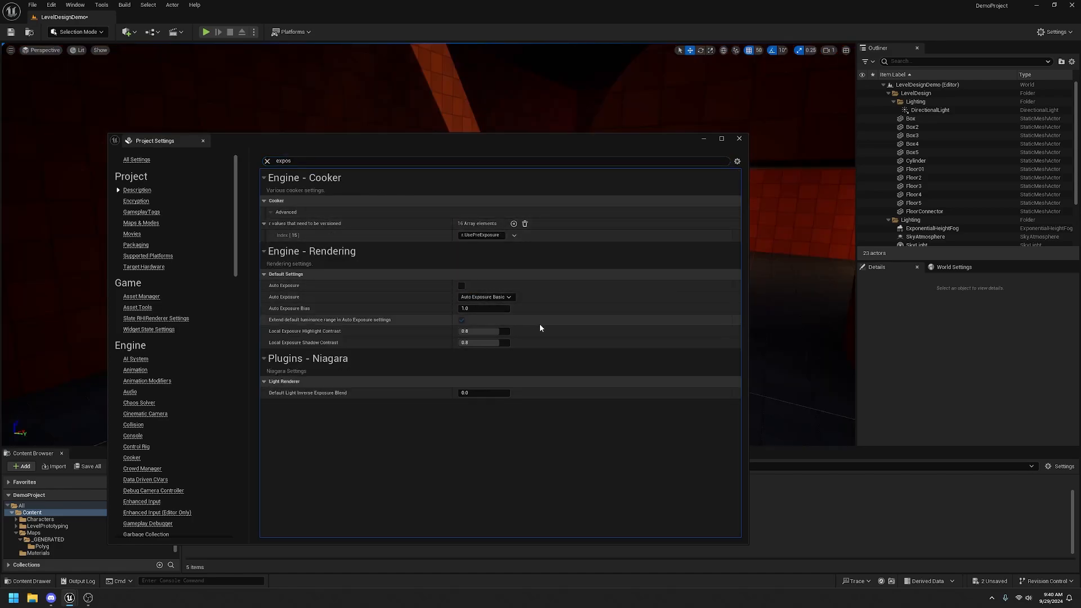
{"action": "left_click", "coordinate": [501, 296]}
{"action": "left_click", "coordinate": [484, 322]}
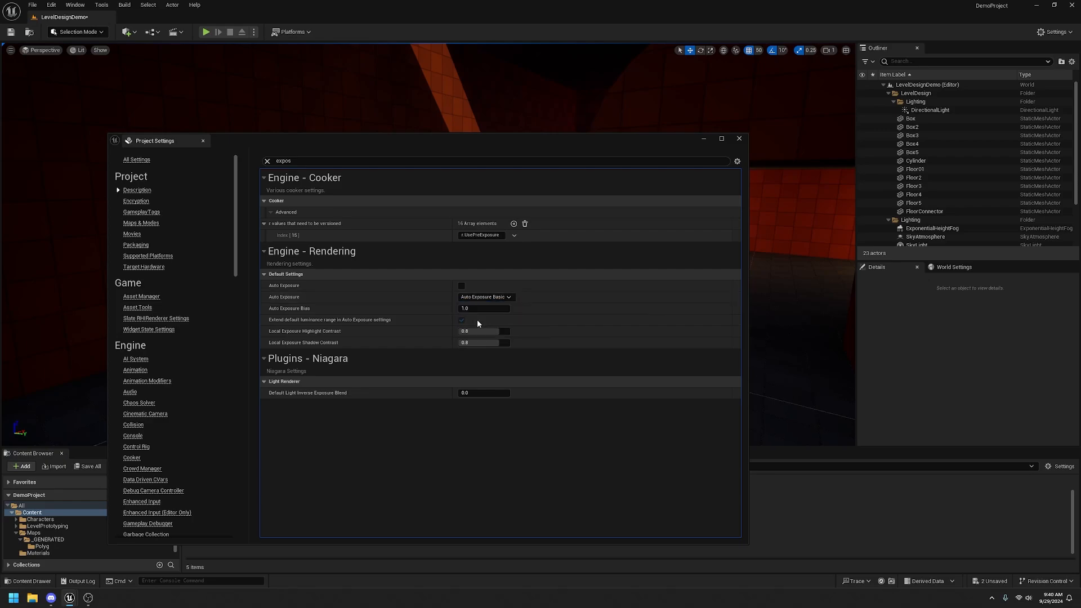
{"action": "left_click", "coordinate": [739, 139]}
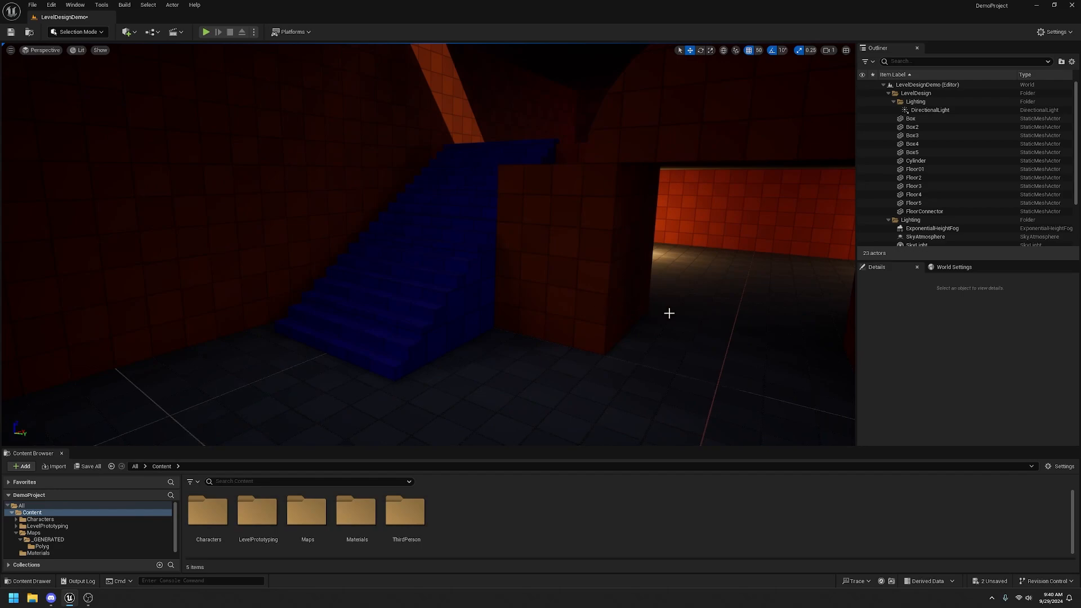
Delete the DirectionalLight from the level
{"action": "right_click_drag", "start_coordinate": [669, 313], "coordinate": [576, 317]}
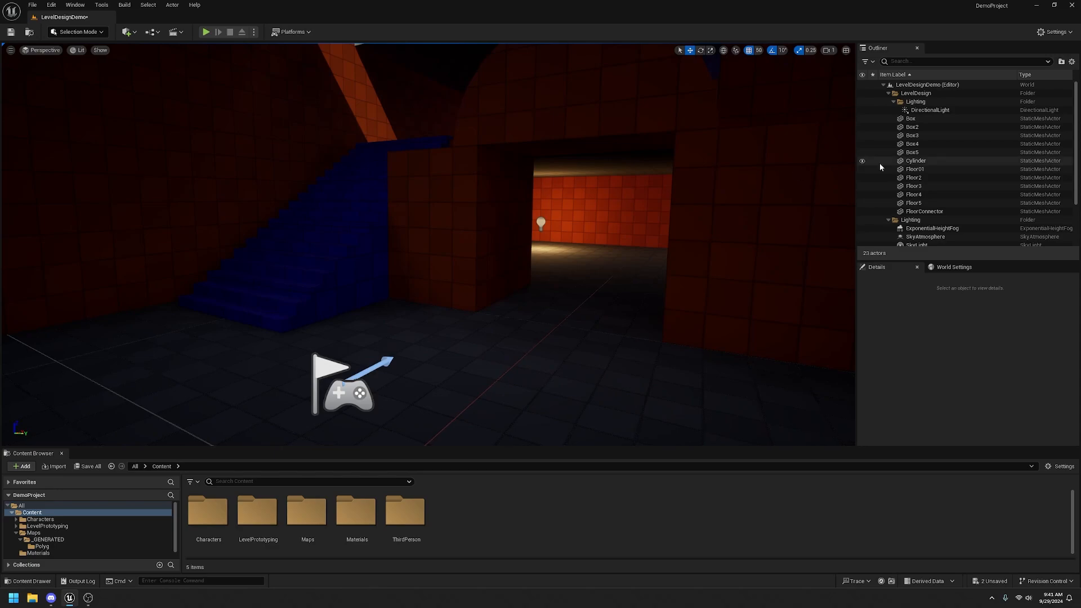
{"action": "left_click", "coordinate": [943, 112]}
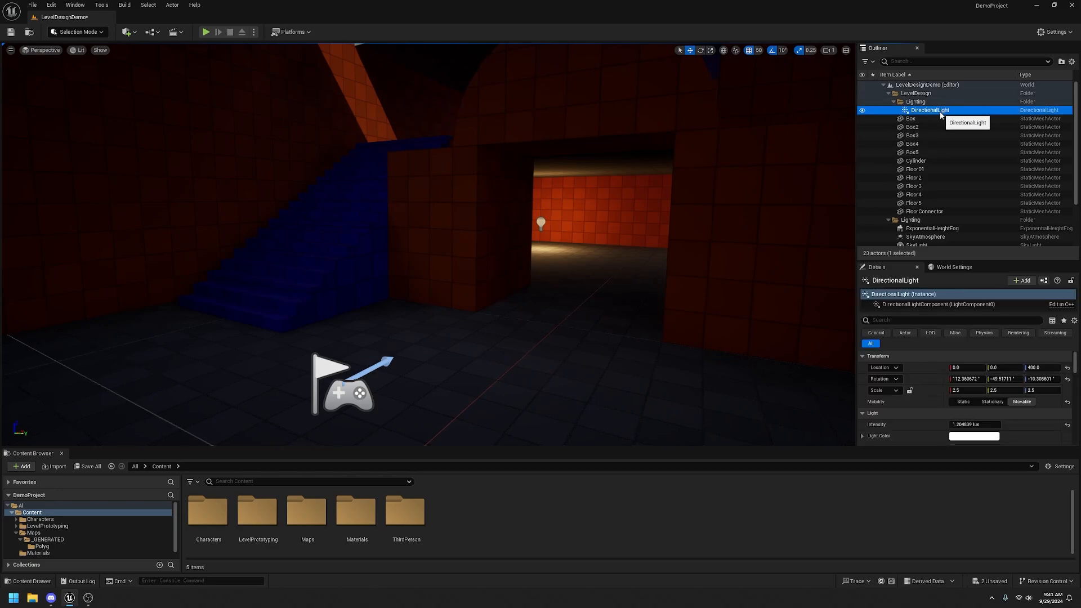
{"action": "key", "text": "Delete"}
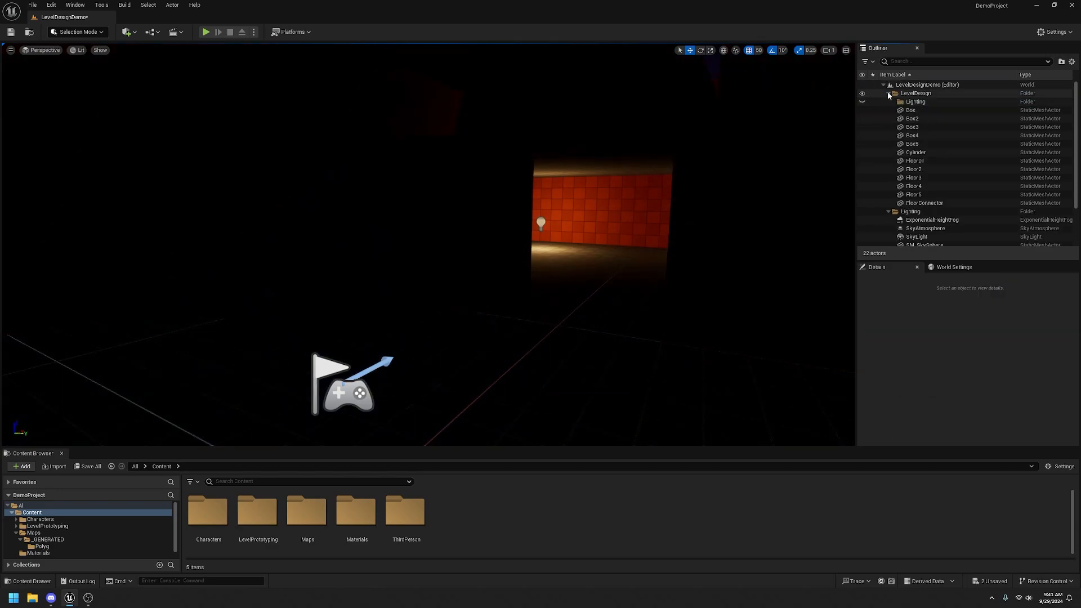
Delete the three point lights, PointLight, PointLight2 and PointLight3, from the level
{"action": "scroll", "coordinate": [944, 192], "scroll_direction": "down", "scroll_amount": 2}
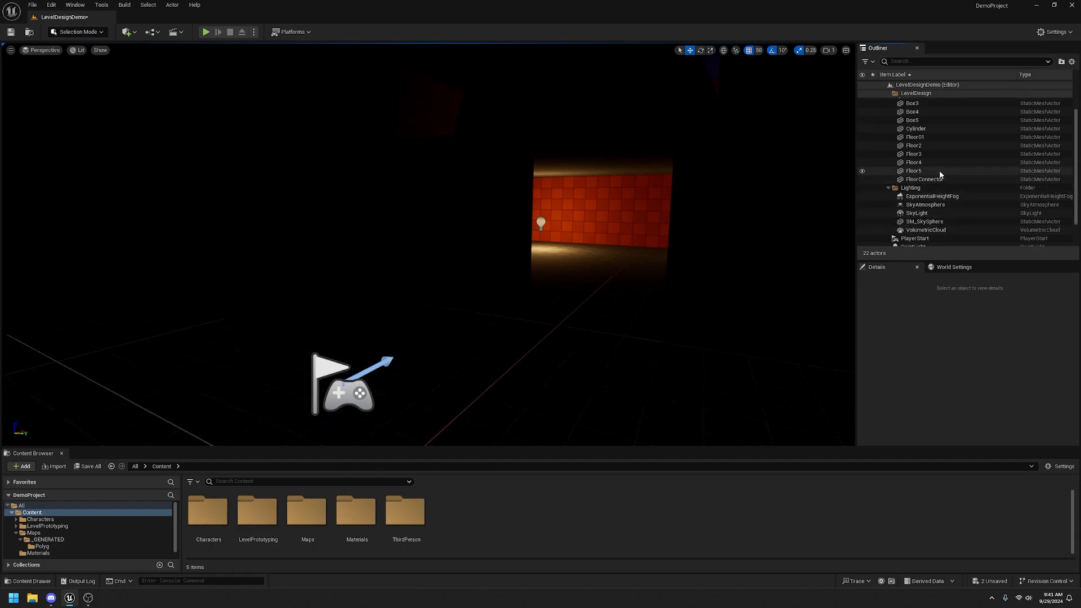
{"action": "scroll", "coordinate": [940, 170], "scroll_direction": "down", "scroll_amount": 2}
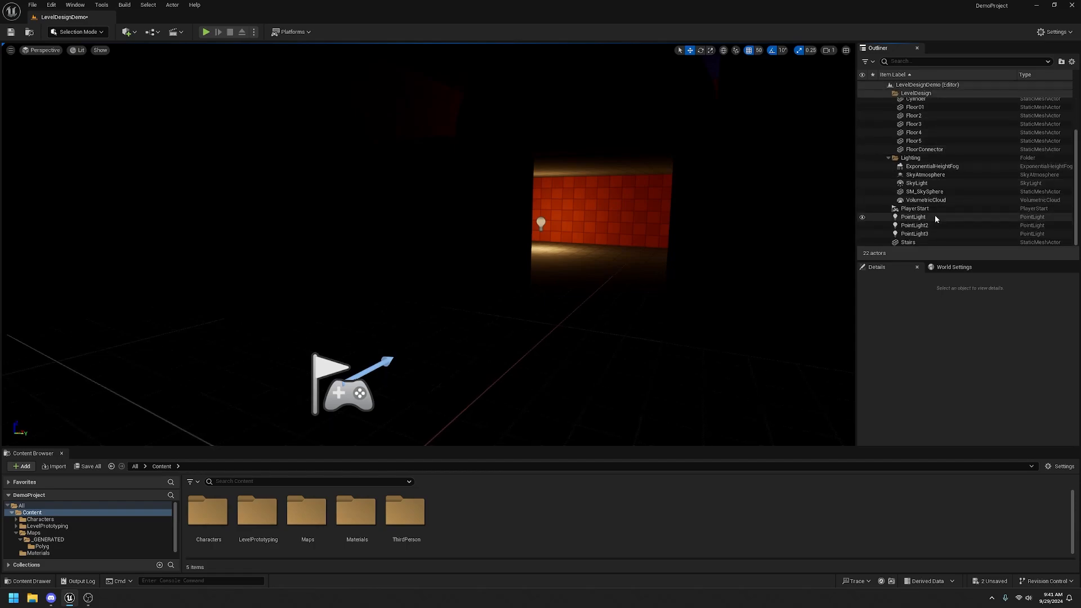
{"action": "left_click", "coordinate": [934, 216]}
{"action": "key", "text": "Delete"}
{"action": "left_click", "coordinate": [931, 225]}
{"action": "key", "text": "Delete"}
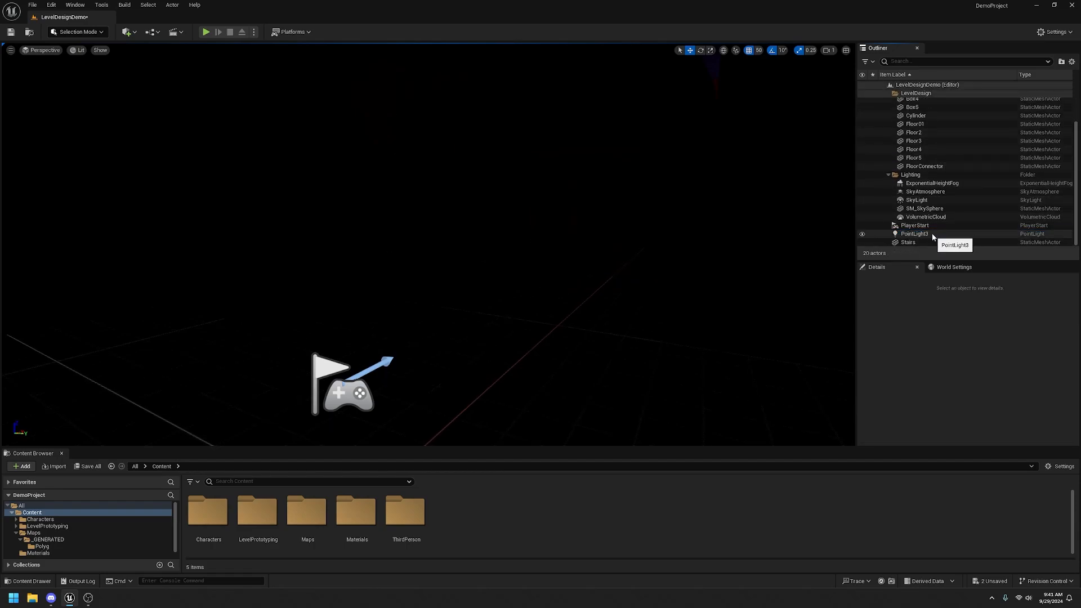
{"action": "left_click", "coordinate": [932, 233]}
{"action": "key", "text": "Delete"}
Delete ExponentialHeightFog, SkyAtmosphere, SkyLight, SM_SkySphere and VolumetricCloud, along with the Lighting folder that held them
{"action": "left_click", "coordinate": [948, 192]}
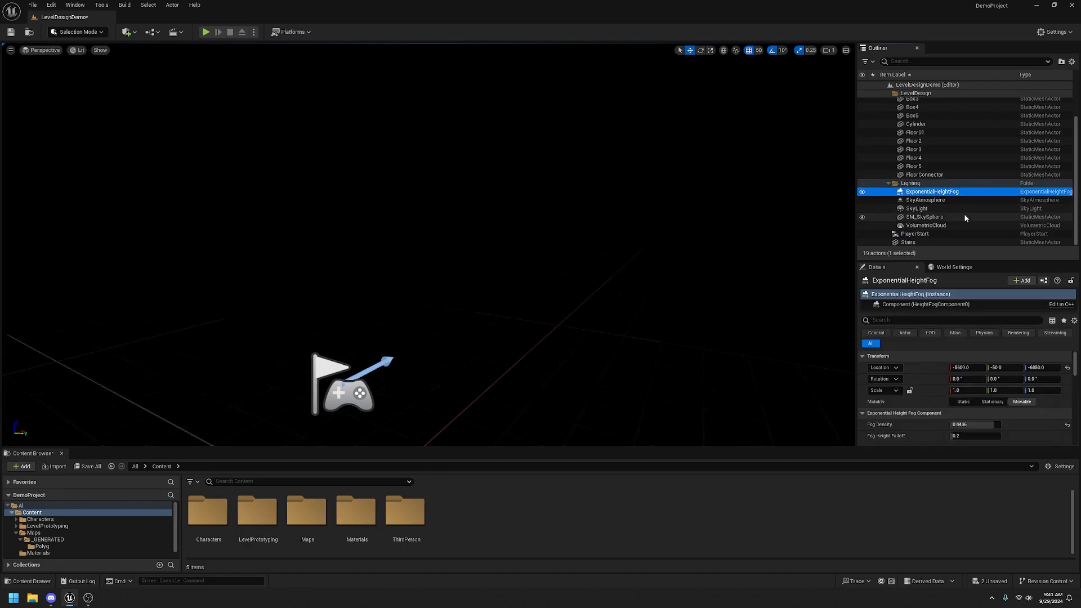
{"action": "key", "text": "Delete"}
{"action": "left_click", "coordinate": [934, 202]}
{"action": "key", "text": "Delete"}
{"action": "left_click", "coordinate": [916, 209]}
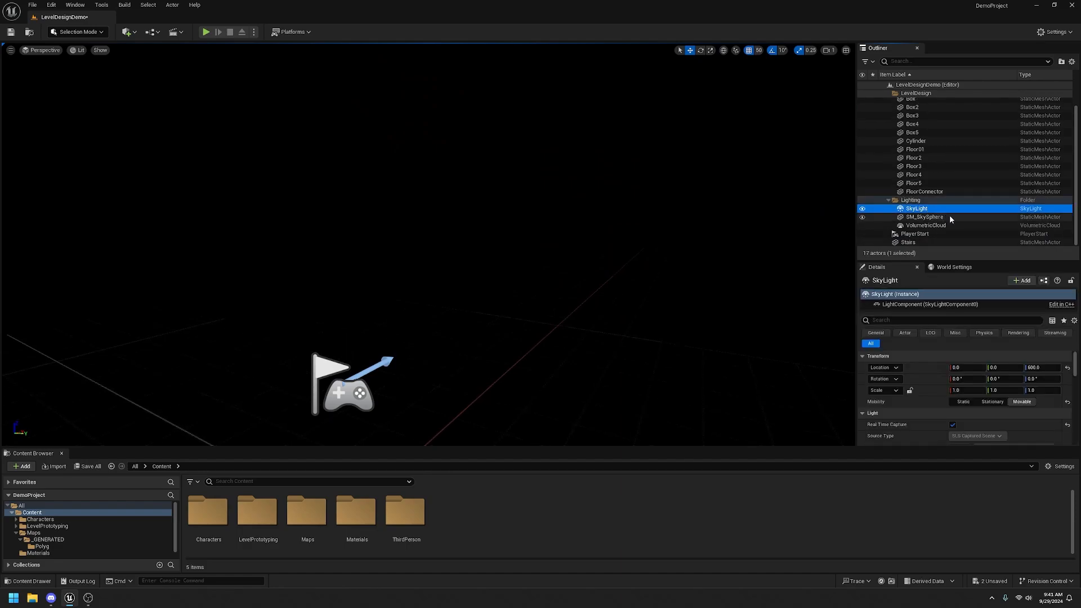
{"action": "key", "text": "Delete"}
{"action": "left_click", "coordinate": [937, 217]}
{"action": "key", "text": "Delete"}
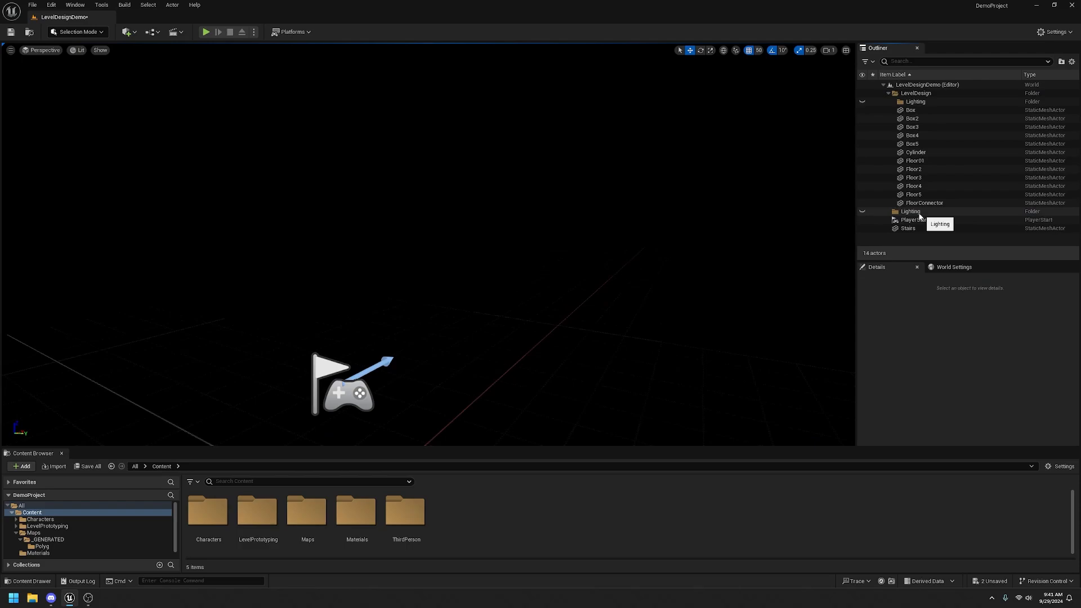
{"action": "left_click", "coordinate": [934, 213]}
{"action": "key", "text": "Delete"}
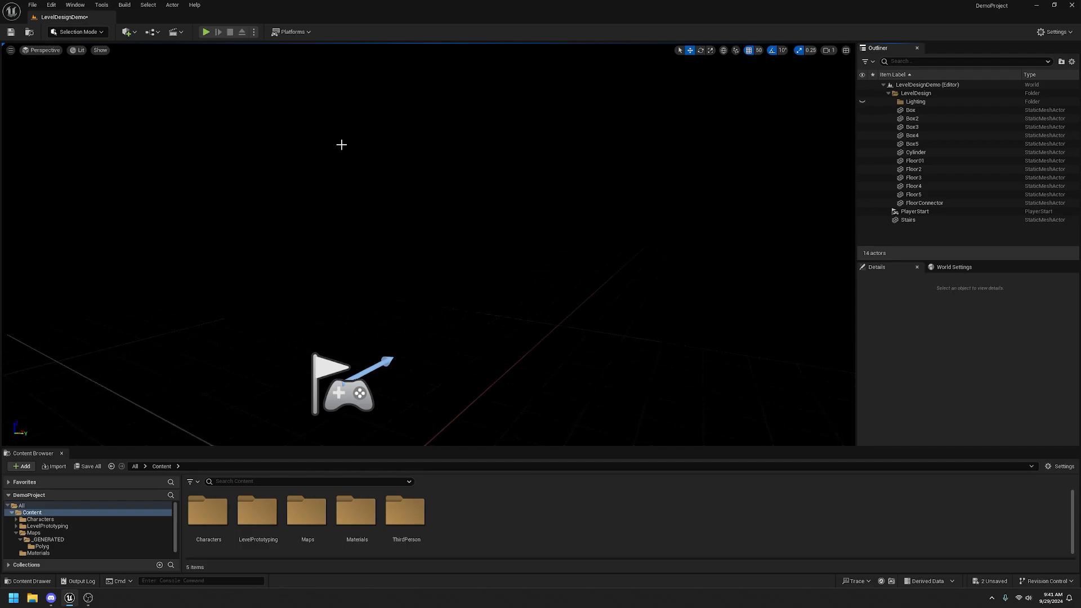
Inspect the level geometry in Unlit view mode and return the viewport to Lit
{"action": "right_click_drag", "start_coordinate": [632, 276], "coordinate": [622, 220]}
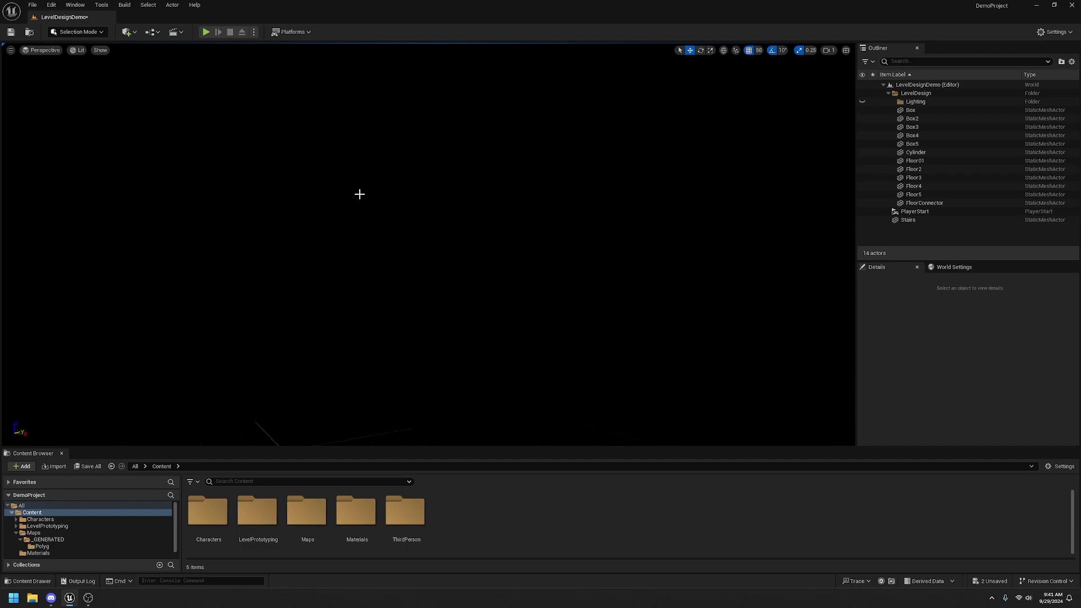
{"action": "left_click", "coordinate": [78, 51]}
{"action": "left_click", "coordinate": [104, 93]}
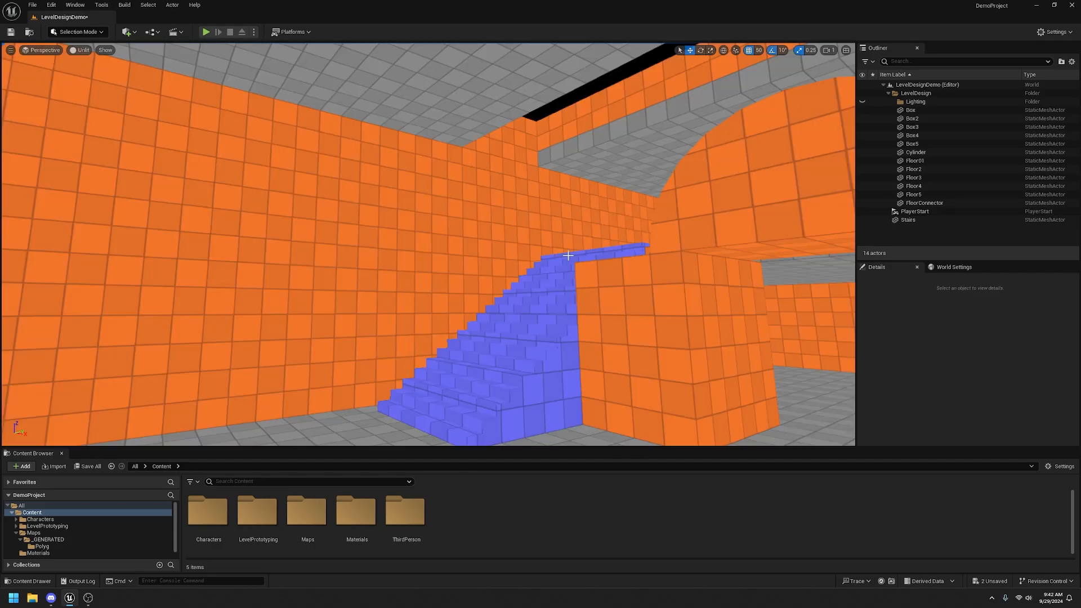
{"action": "right_click_drag", "start_coordinate": [555, 265], "coordinate": [487, 282]}
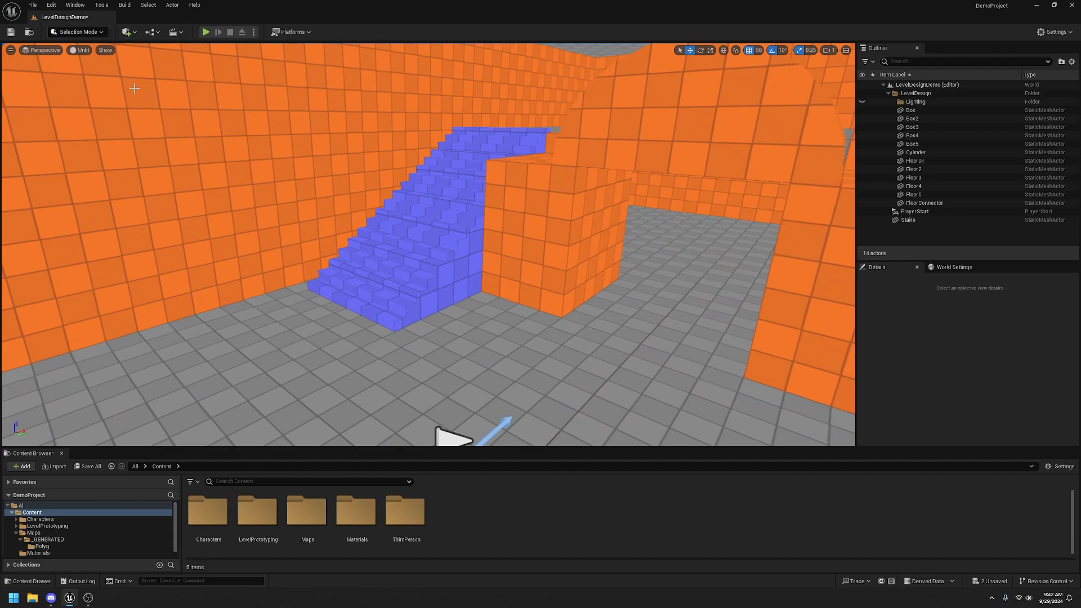
{"action": "left_click", "coordinate": [85, 53]}
{"action": "left_click", "coordinate": [123, 84]}
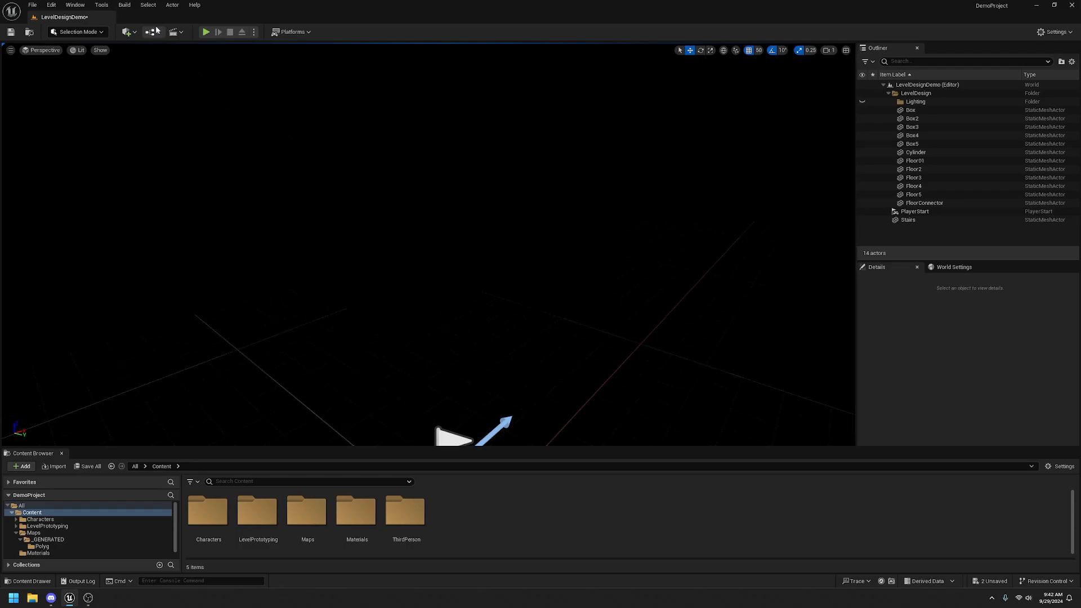
Build only the level's lighting, clear the Lighting Results messages and close the Message Log
{"action": "left_click", "coordinate": [129, 6]}
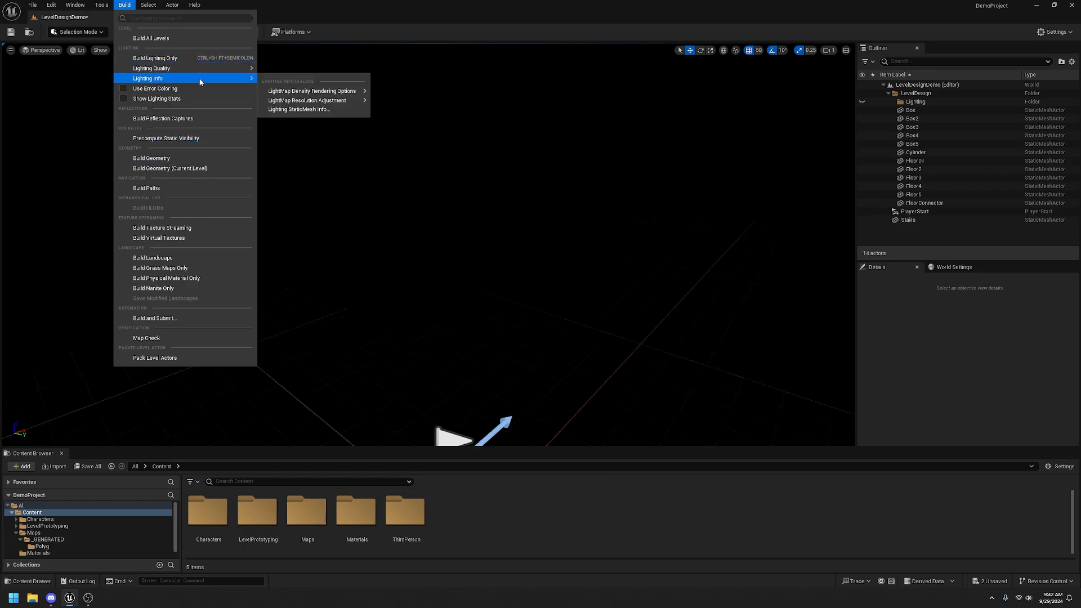
{"action": "left_click", "coordinate": [175, 58]}
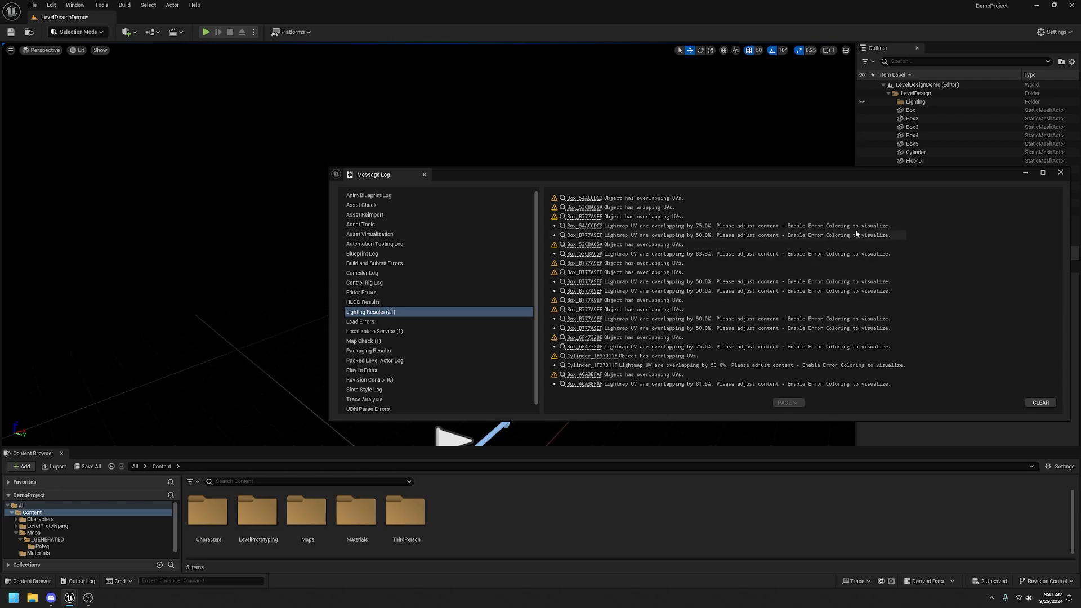
{"action": "left_click_drag", "start_coordinate": [896, 175], "coordinate": [648, 159]}
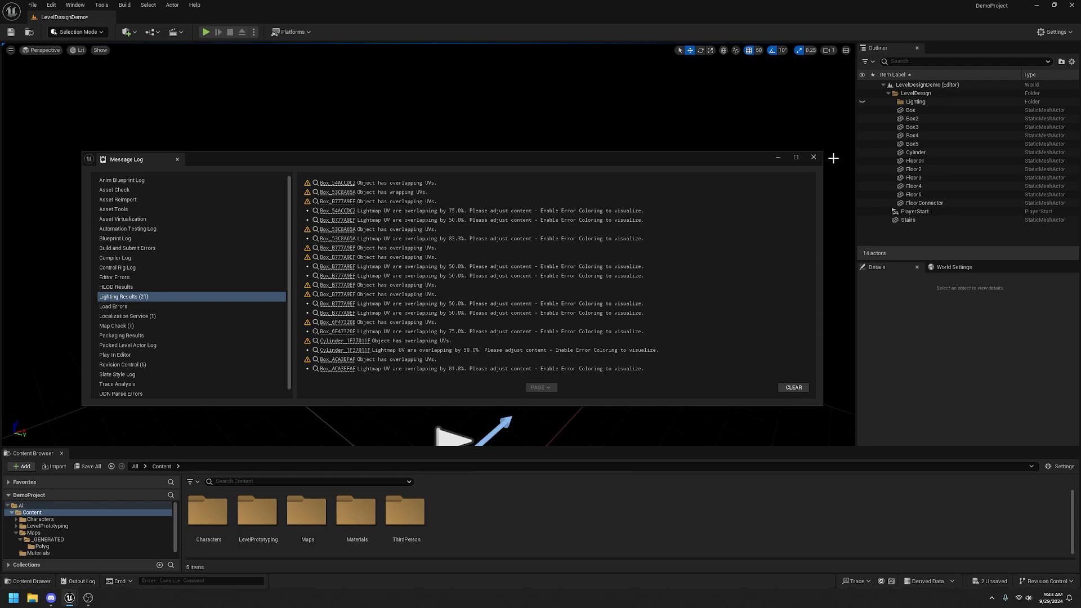
{"action": "left_click", "coordinate": [799, 389]}
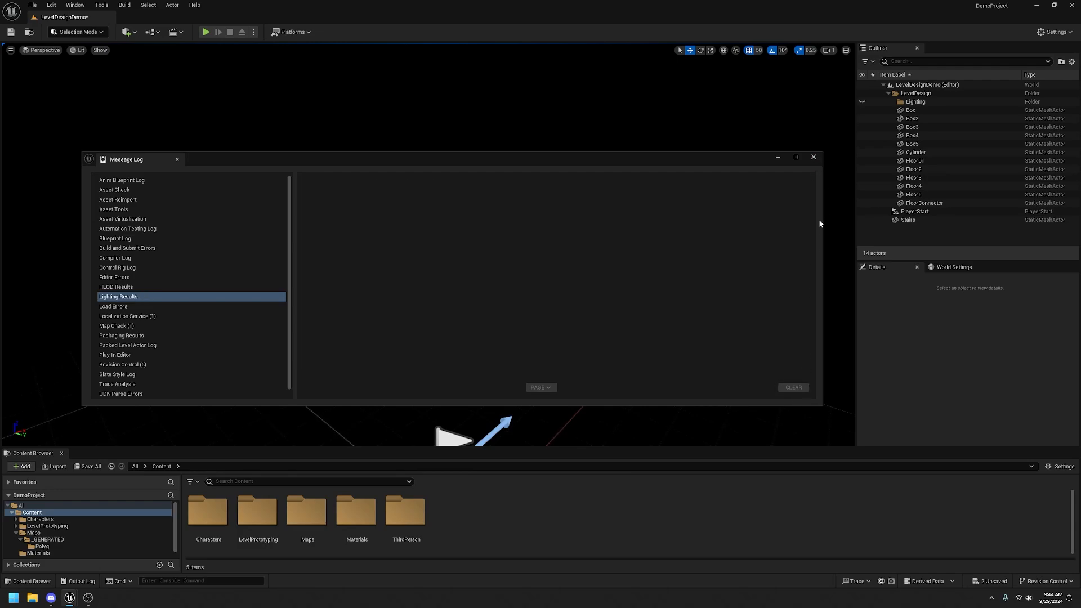
{"action": "left_click", "coordinate": [813, 157]}
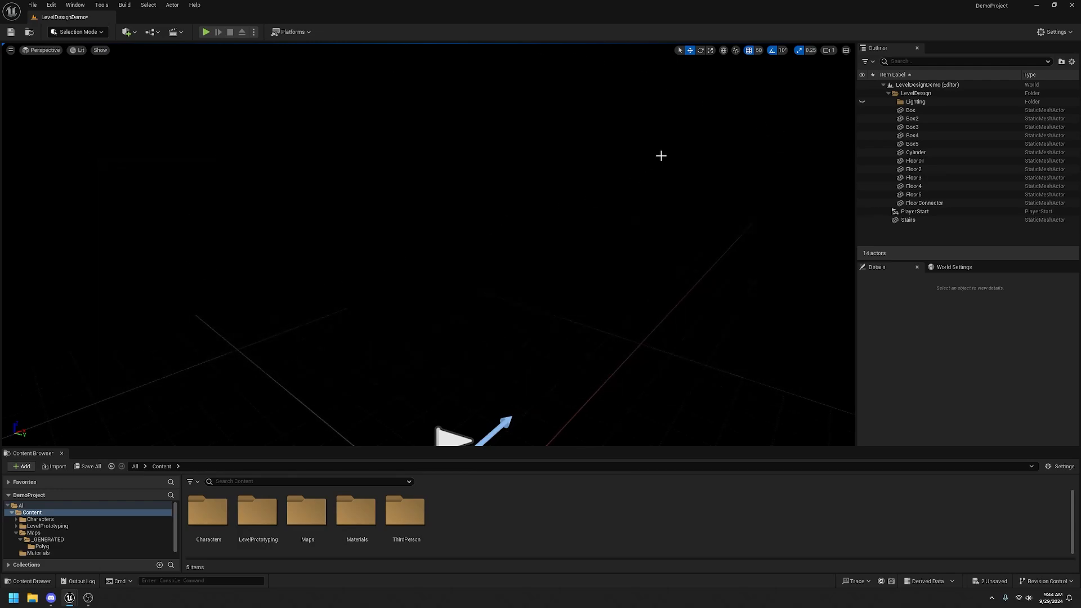
Select the Box actor, browse to its static mesh in the Polyg folder and enlarge the Content Browser
{"action": "left_click", "coordinate": [915, 111]}
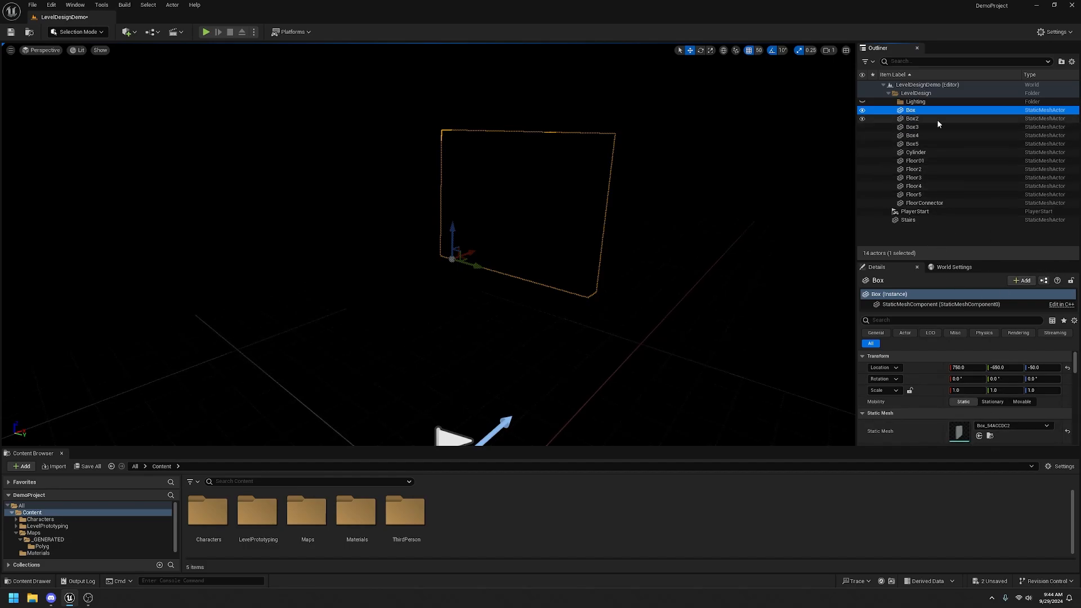
{"action": "scroll", "coordinate": [981, 436], "scroll_direction": "down", "scroll_amount": 2}
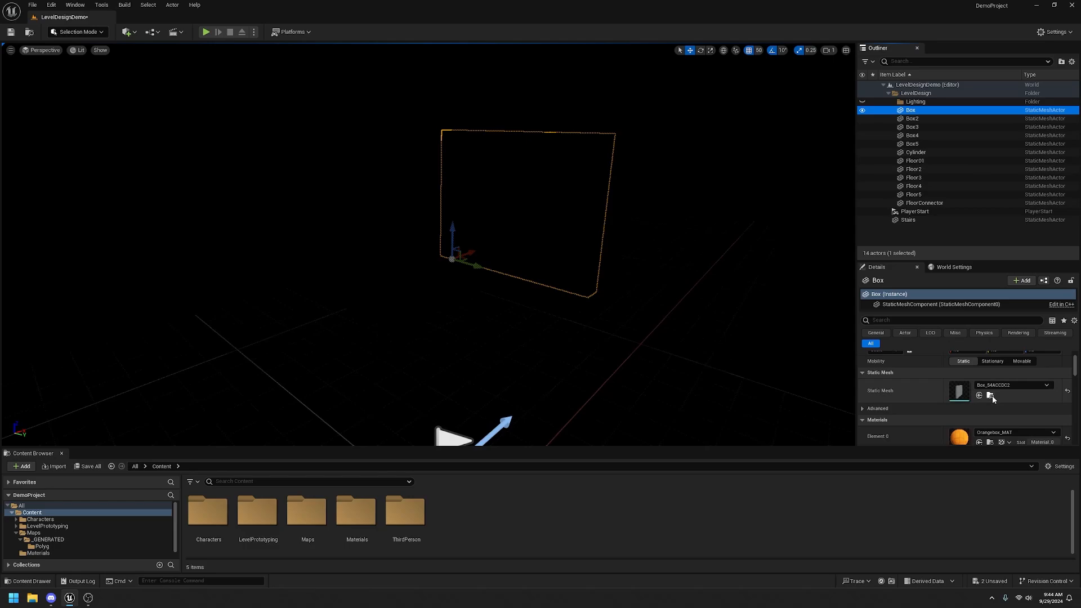
{"action": "scroll", "coordinate": [900, 400], "scroll_direction": "up", "scroll_amount": 1}
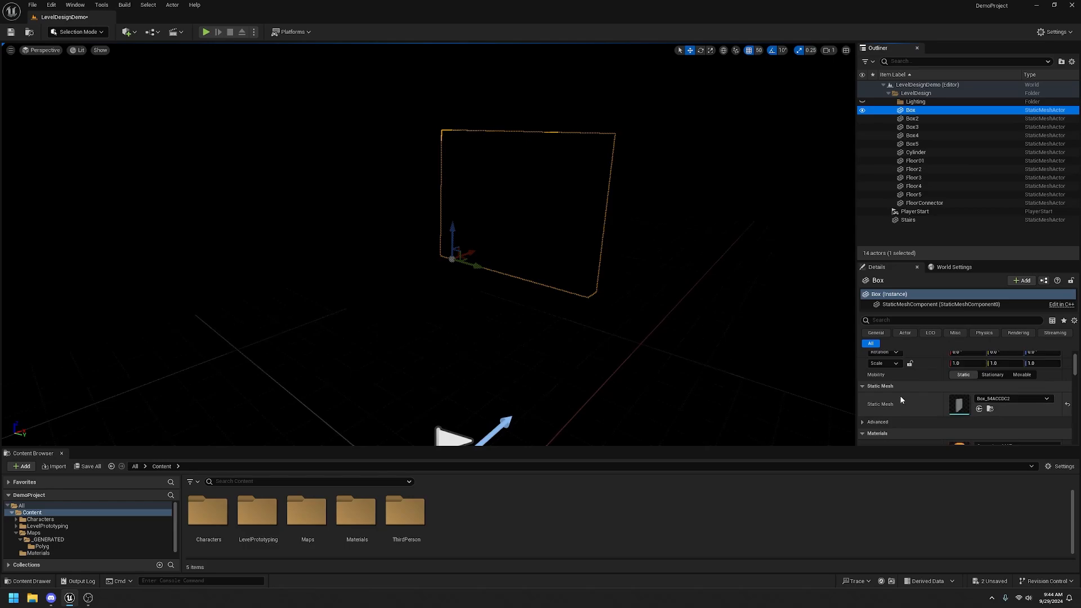
{"action": "left_click", "coordinate": [990, 408]}
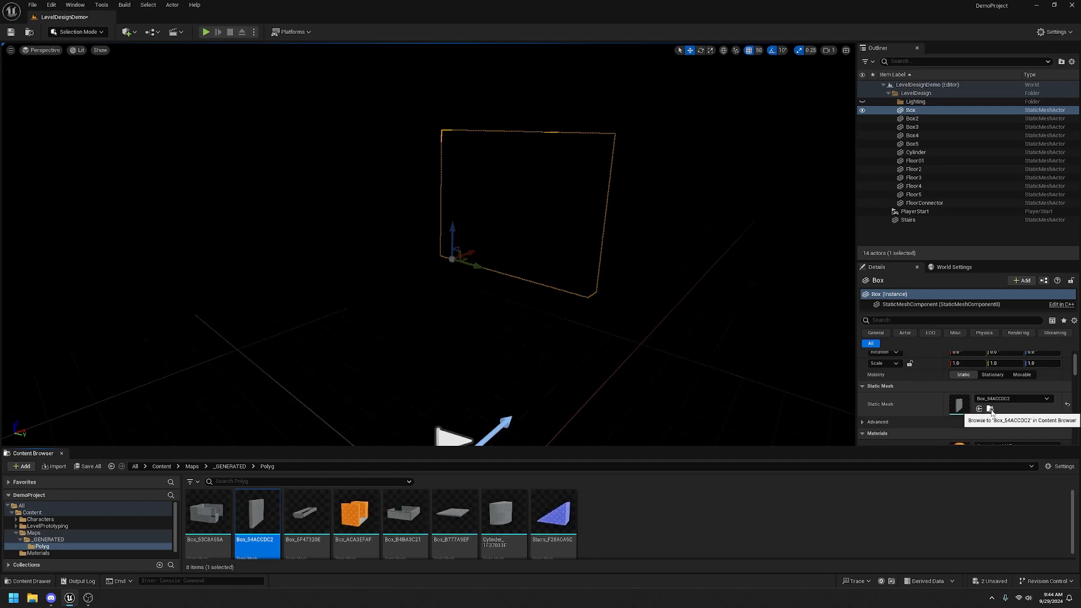
{"action": "left_click_drag", "start_coordinate": [318, 446], "coordinate": [348, 350]}
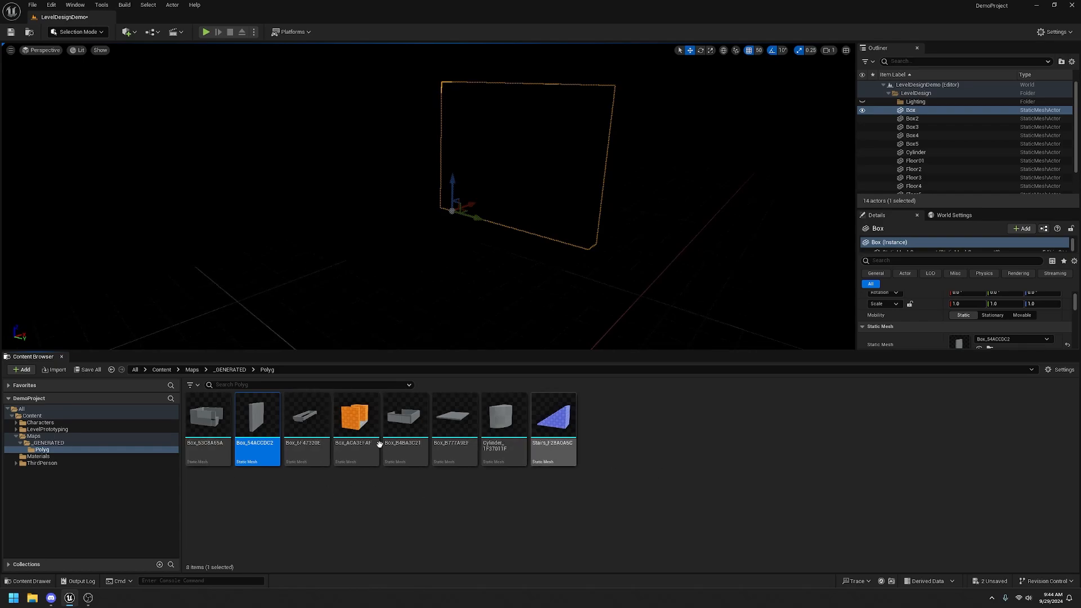
Open the Box_53C8A65A mesh from the Polyg folder, examine its UV Channel 0 layout and hide the UV overlay
{"action": "left_click", "coordinate": [192, 420]}
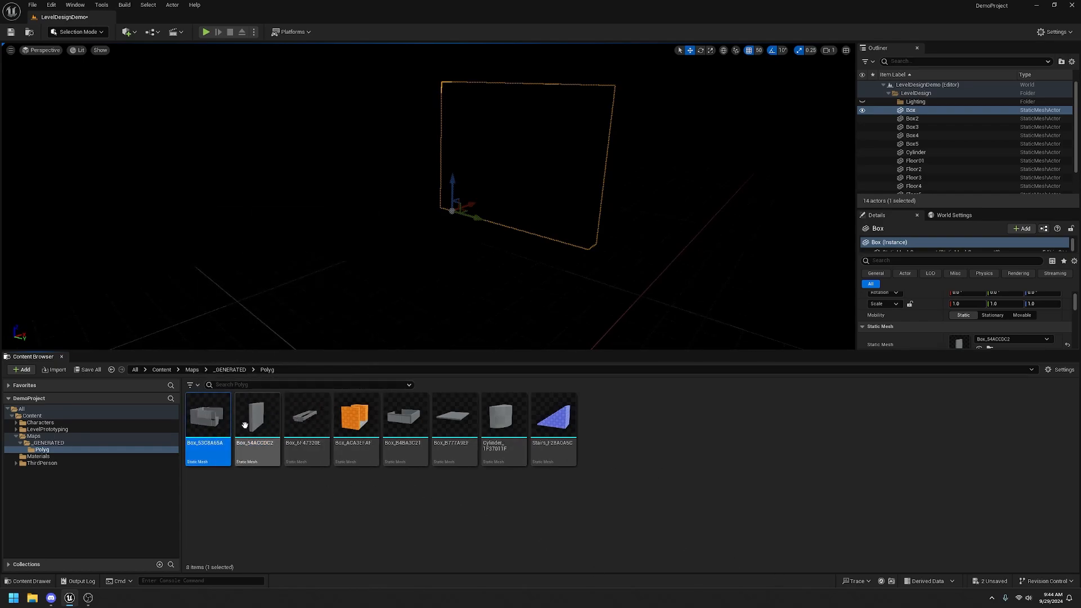
{"action": "double_click", "coordinate": [204, 419]}
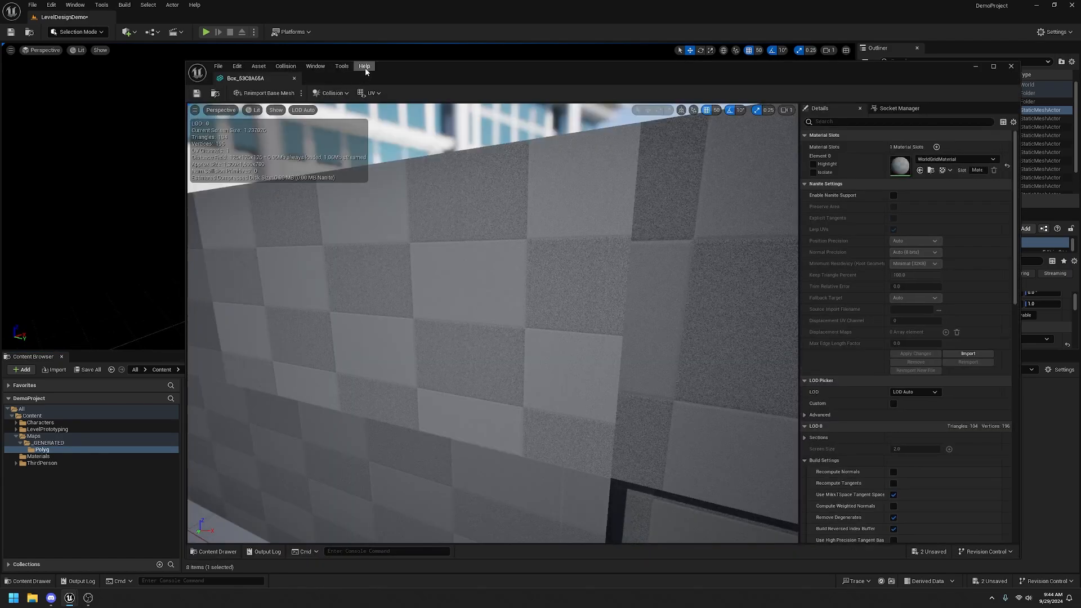
{"action": "left_click_drag", "start_coordinate": [412, 69], "coordinate": [351, 28]}
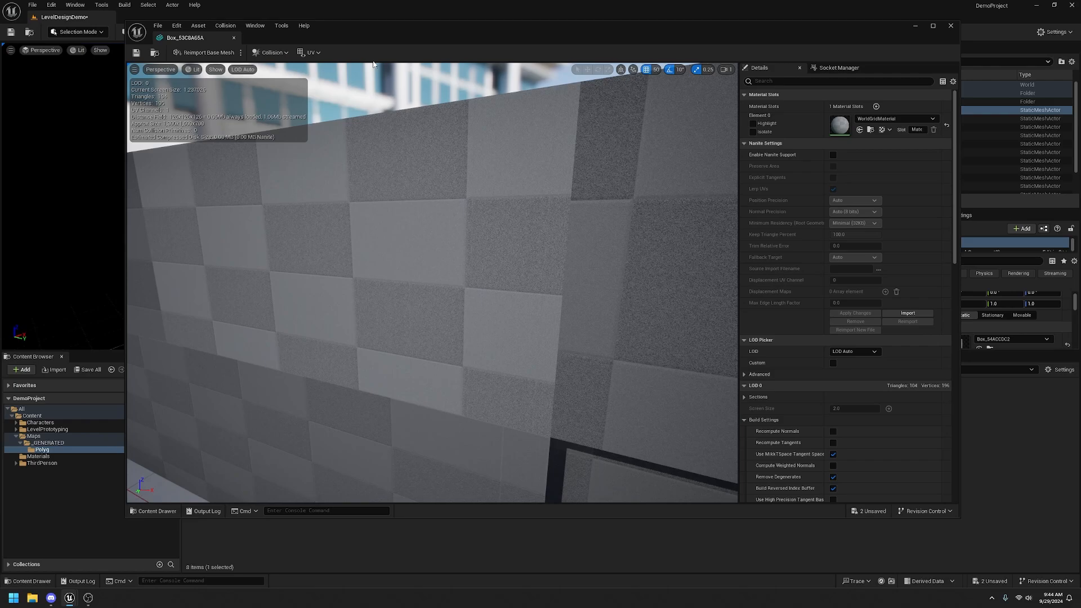
{"action": "left_click_drag", "start_coordinate": [462, 235], "coordinate": [450, 138]}
{"action": "left_click", "coordinate": [309, 54]}
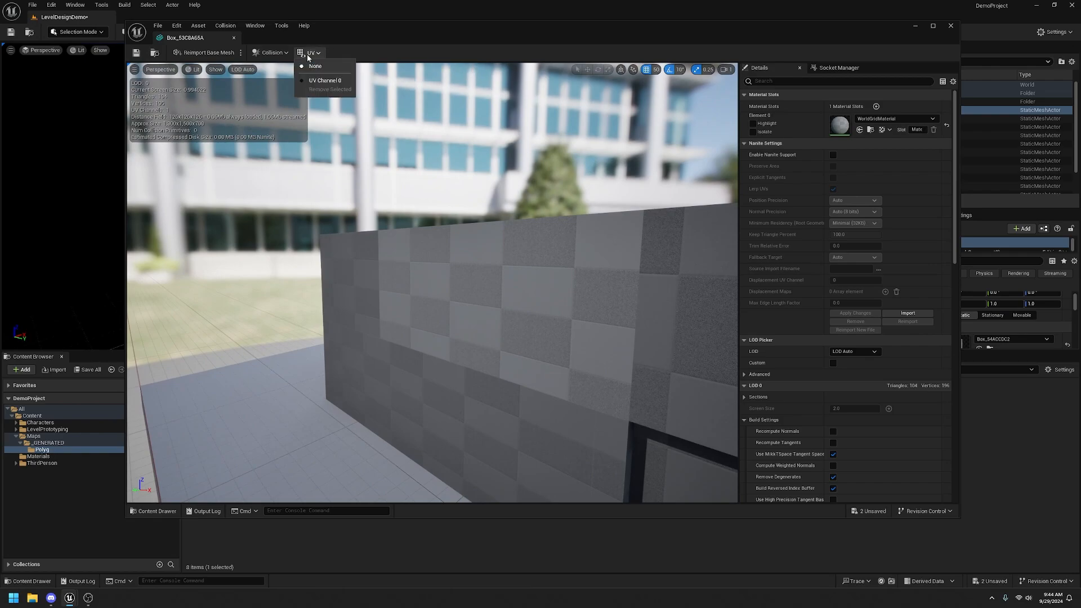
{"action": "left_click", "coordinate": [329, 82]}
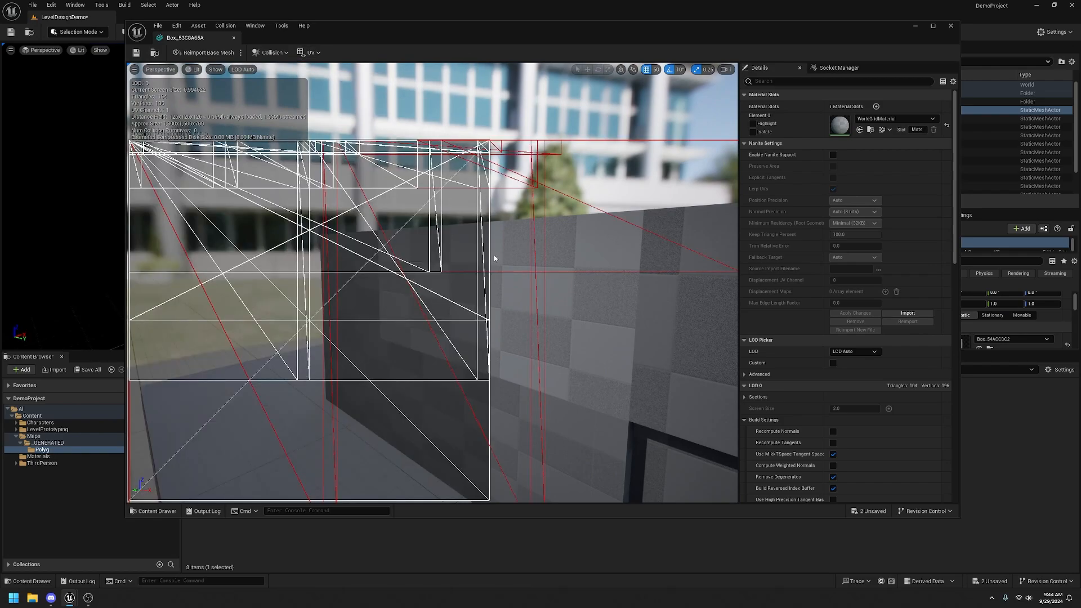
{"action": "left_click", "coordinate": [310, 52]}
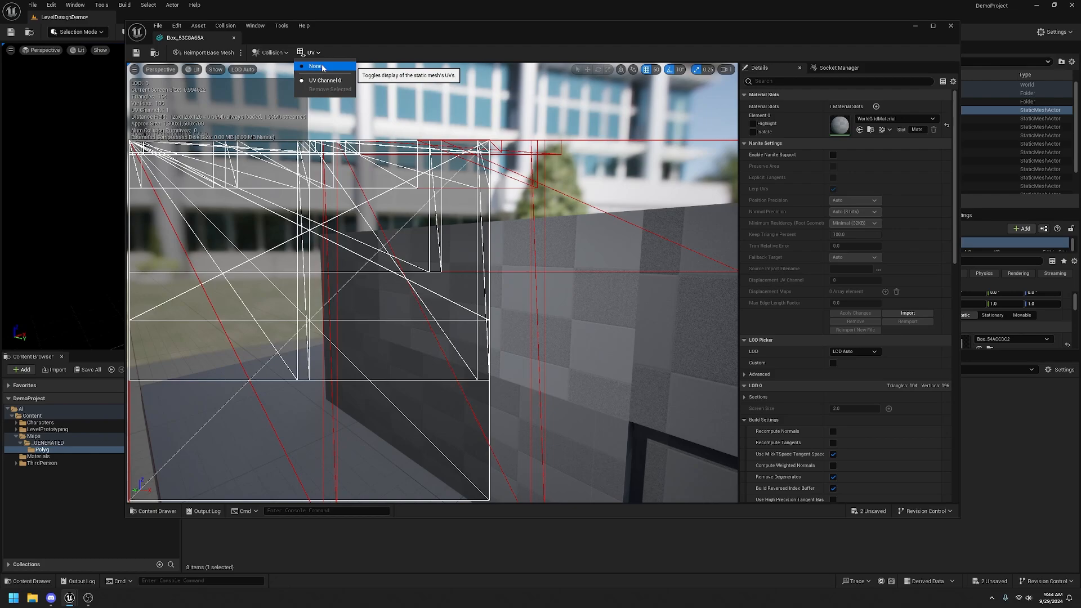
{"action": "left_click", "coordinate": [318, 66]}
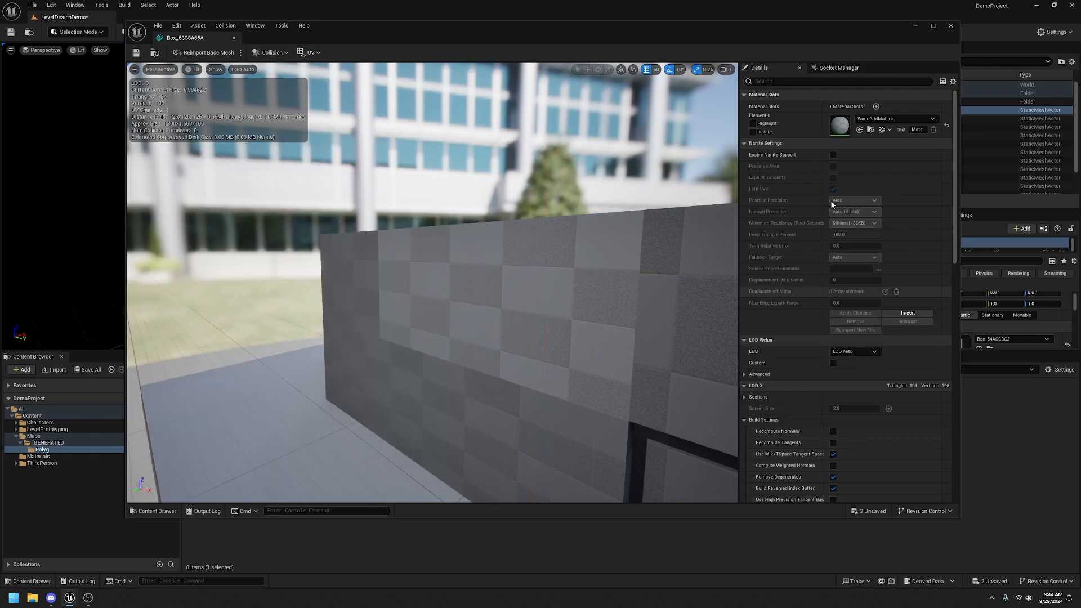
Enable Generate Lightmap UVs in the LOD 0 build settings of Box_53C8A65A and apply the change
{"action": "scroll", "coordinate": [799, 127], "scroll_direction": "down", "scroll_amount": 3}
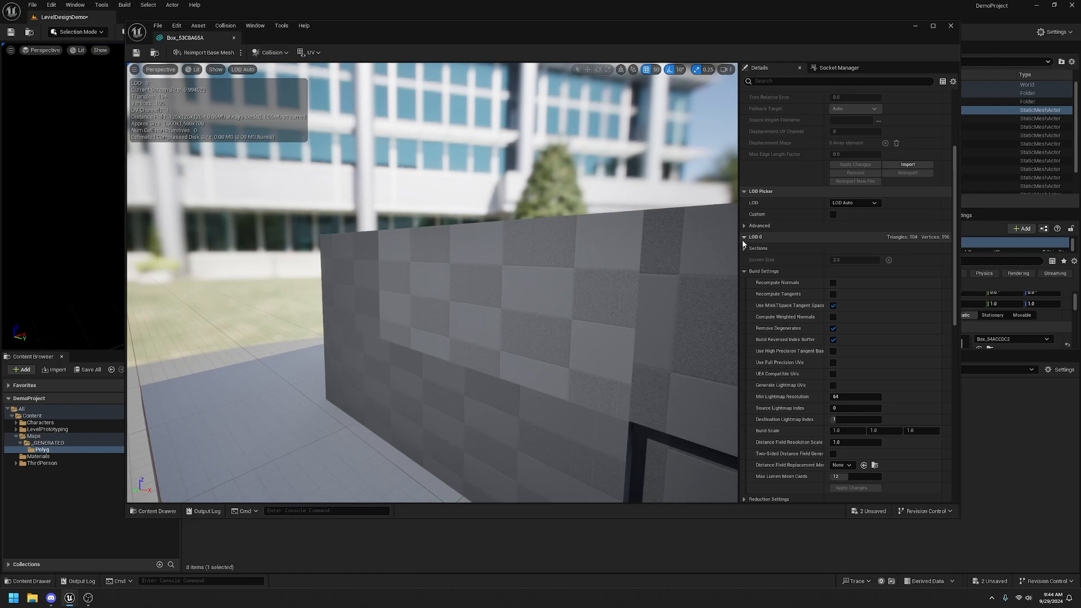
{"action": "scroll", "coordinate": [870, 255], "scroll_direction": "down", "scroll_amount": 2}
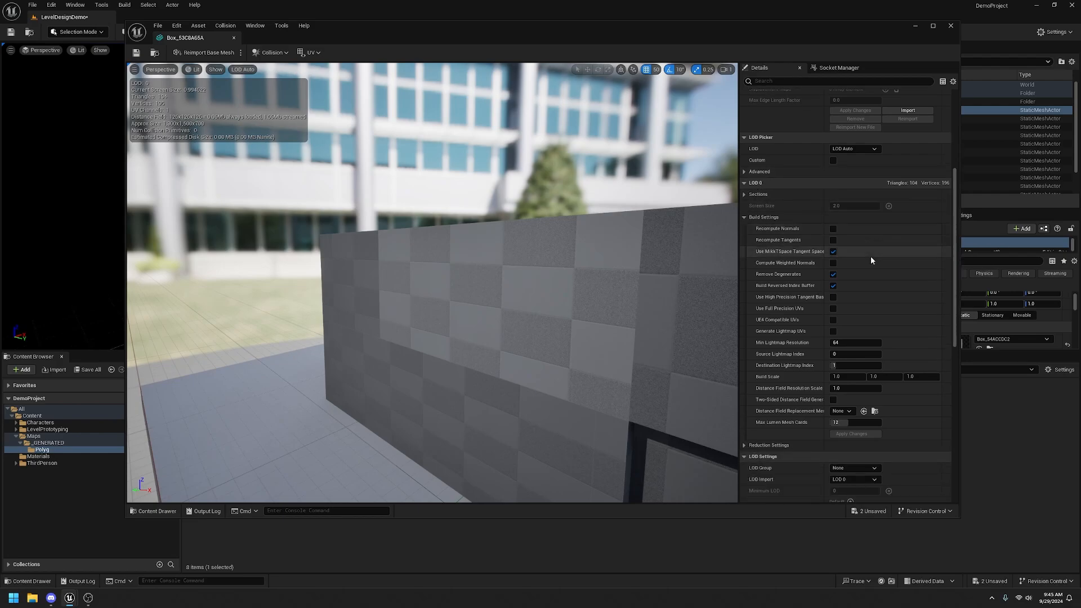
{"action": "scroll", "coordinate": [870, 257], "scroll_direction": "down", "scroll_amount": 2}
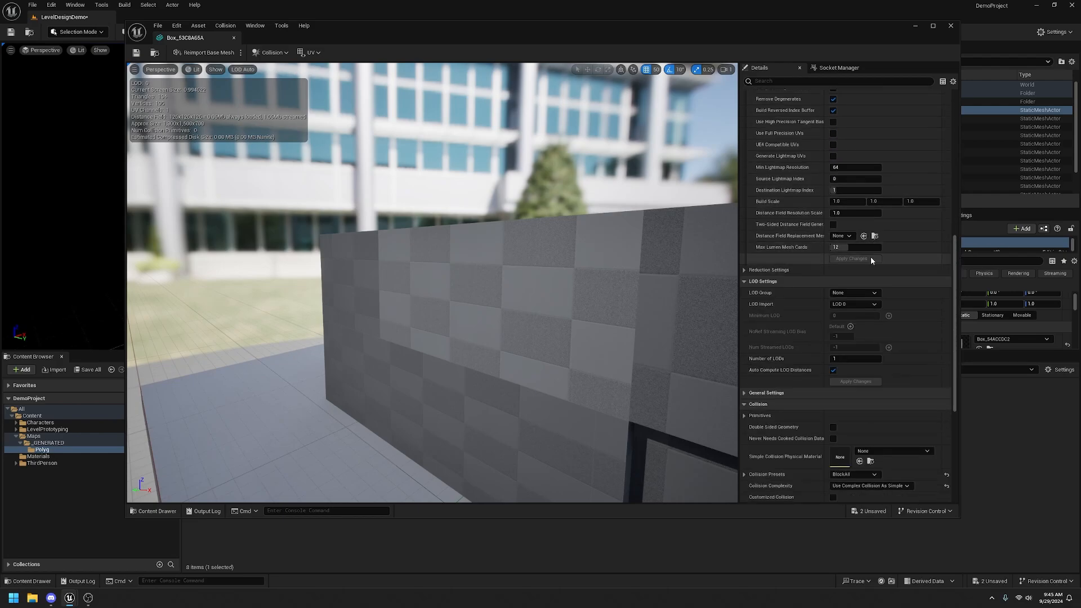
{"action": "scroll", "coordinate": [867, 269], "scroll_direction": "down", "scroll_amount": 1}
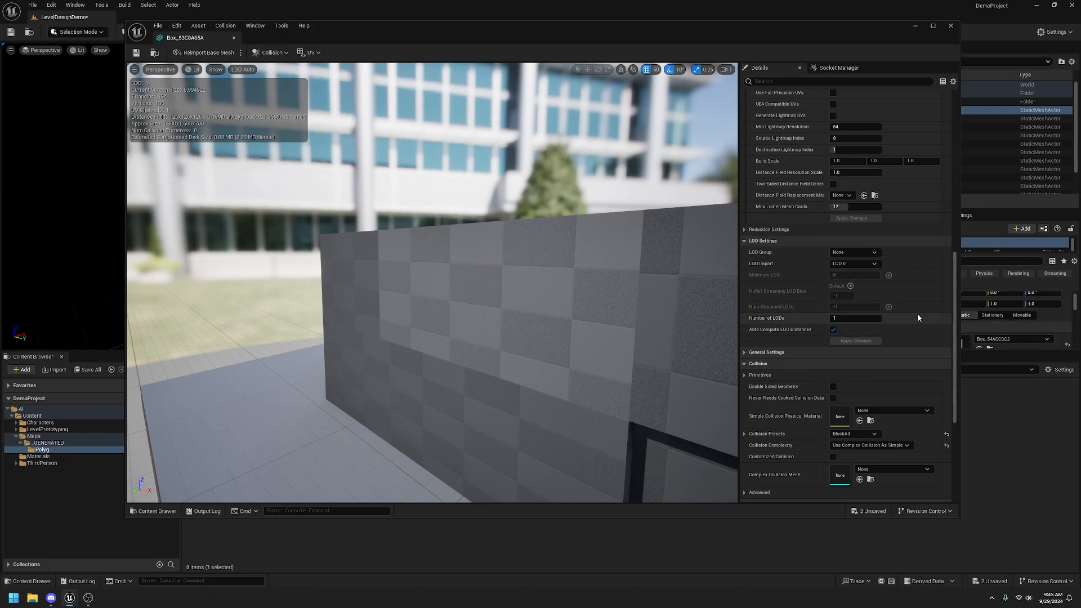
{"action": "scroll", "coordinate": [866, 298], "scroll_direction": "up", "scroll_amount": 2}
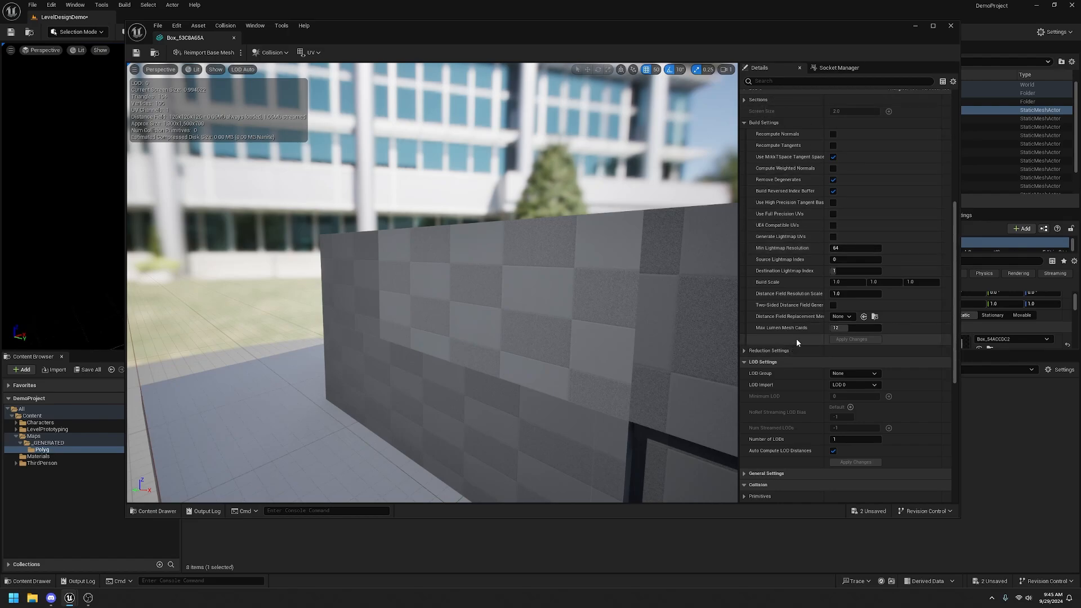
{"action": "scroll", "coordinate": [879, 333], "scroll_direction": "up", "scroll_amount": 2}
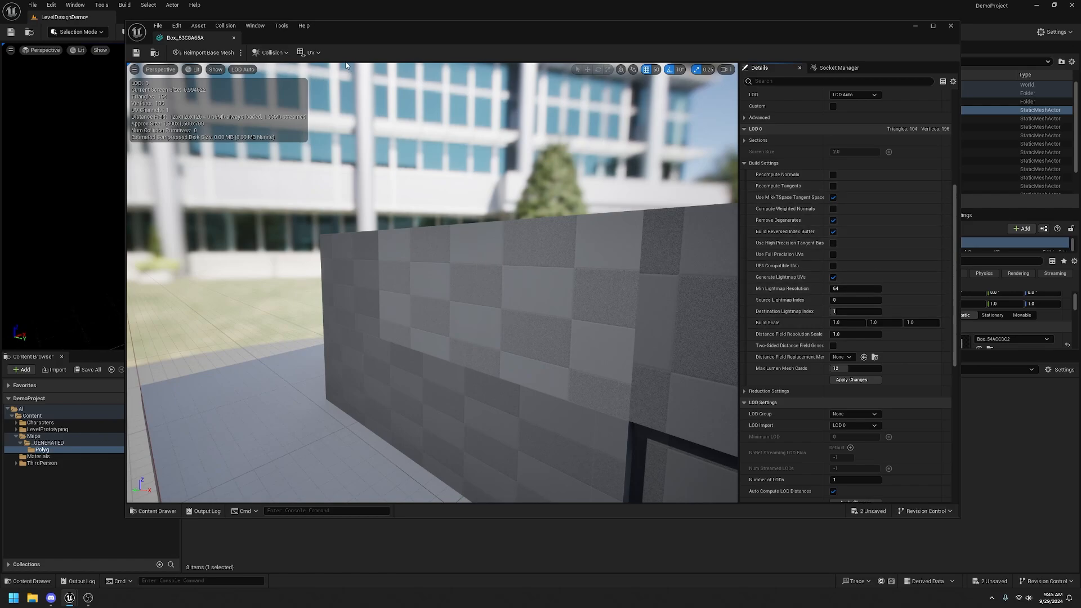
{"action": "left_click", "coordinate": [310, 53]}
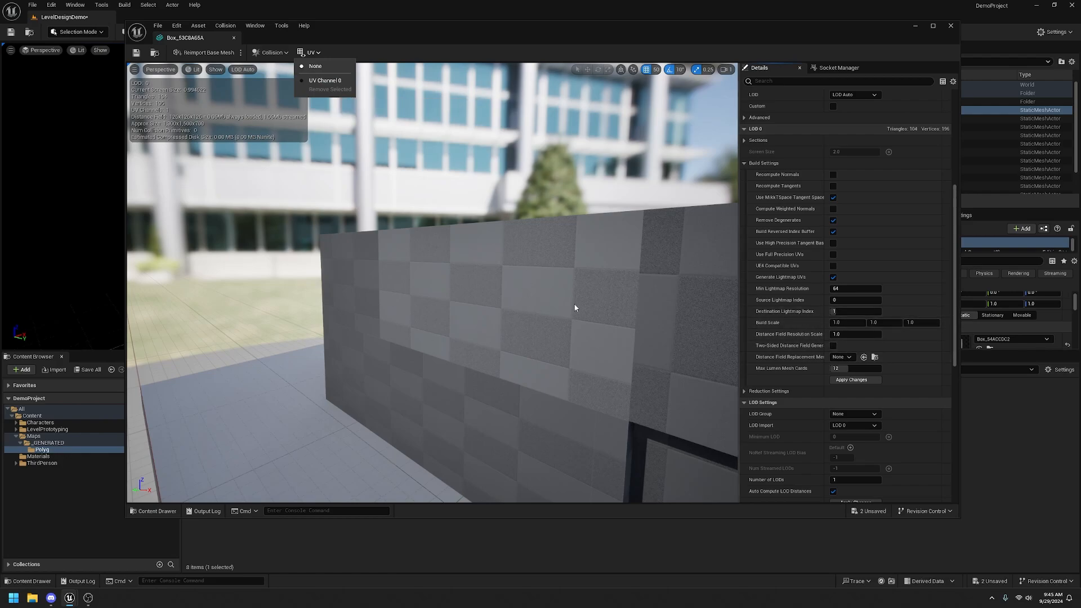
{"action": "left_click", "coordinate": [811, 40]}
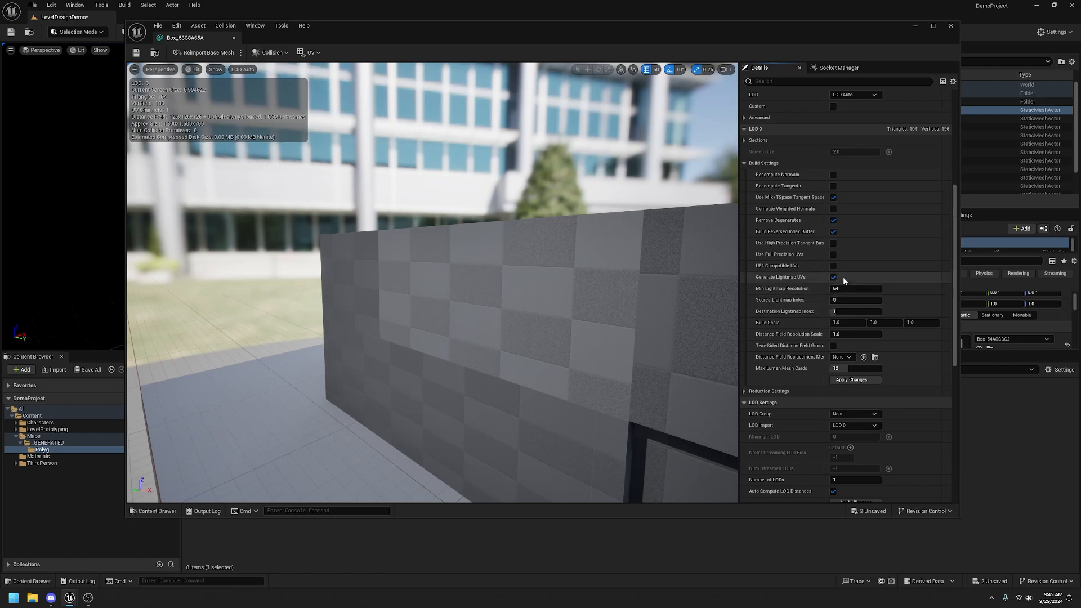
{"action": "left_click", "coordinate": [857, 382]}
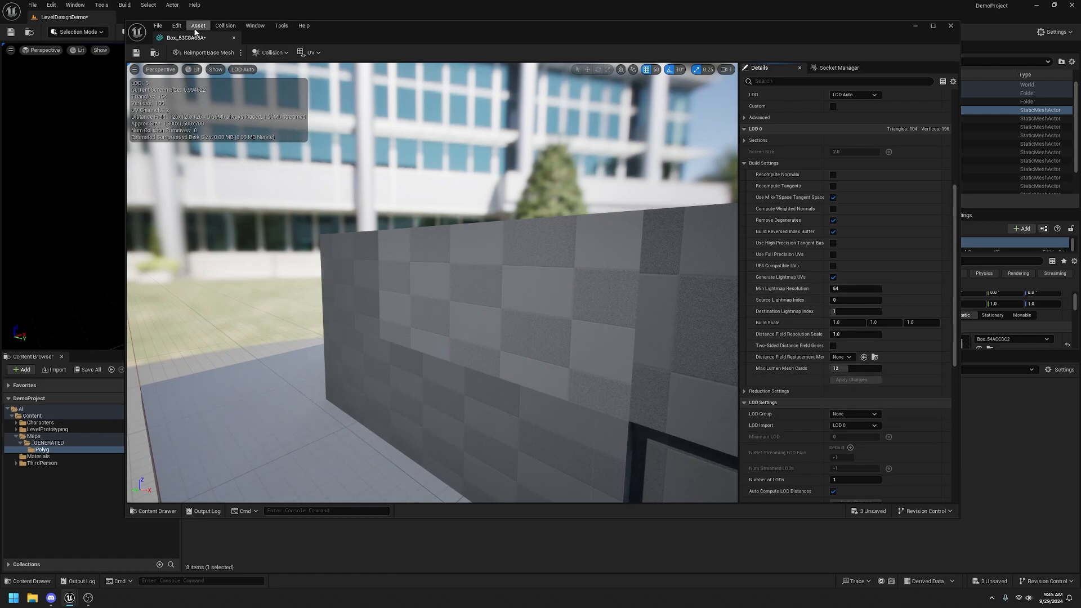
Display UV Channel 1 of Box_53C8A65A, then save the mesh and close its editor
{"action": "left_click", "coordinate": [317, 52]}
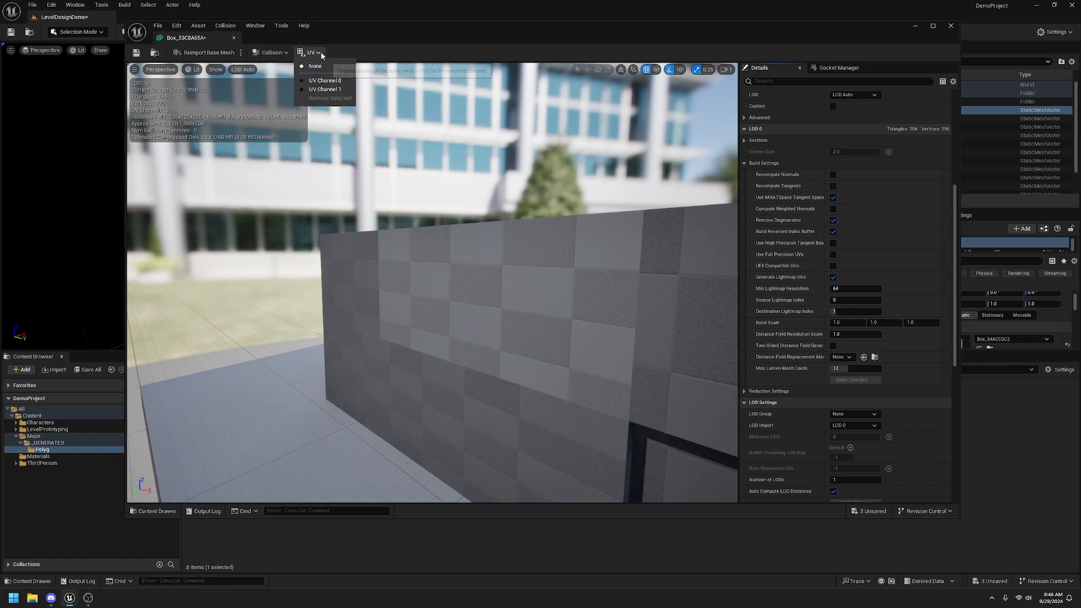
{"action": "left_click", "coordinate": [315, 89]}
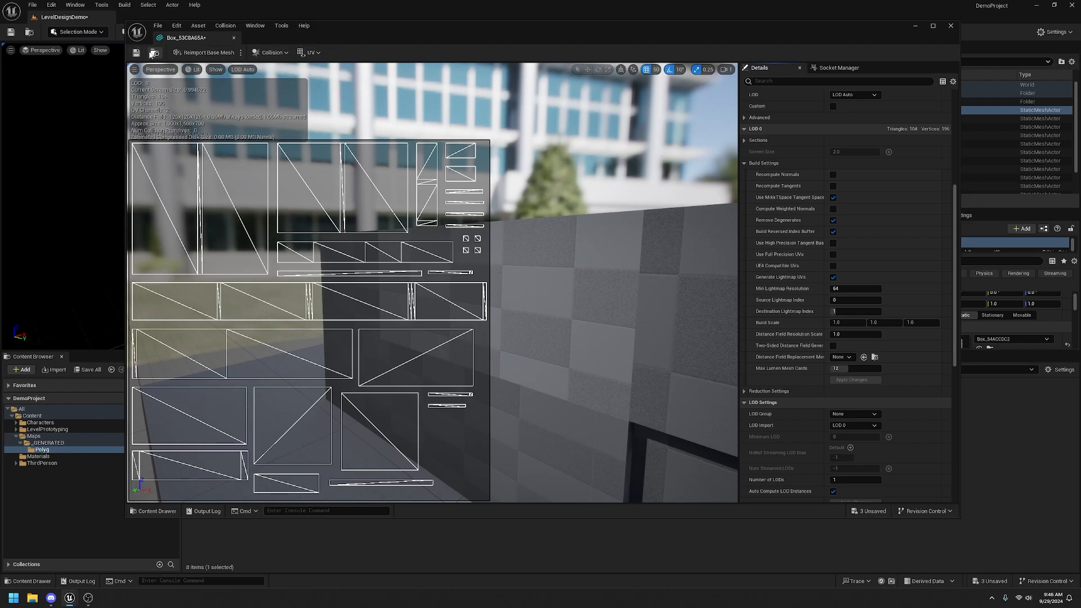
{"action": "left_click", "coordinate": [135, 54]}
{"action": "left_click", "coordinate": [949, 26]}
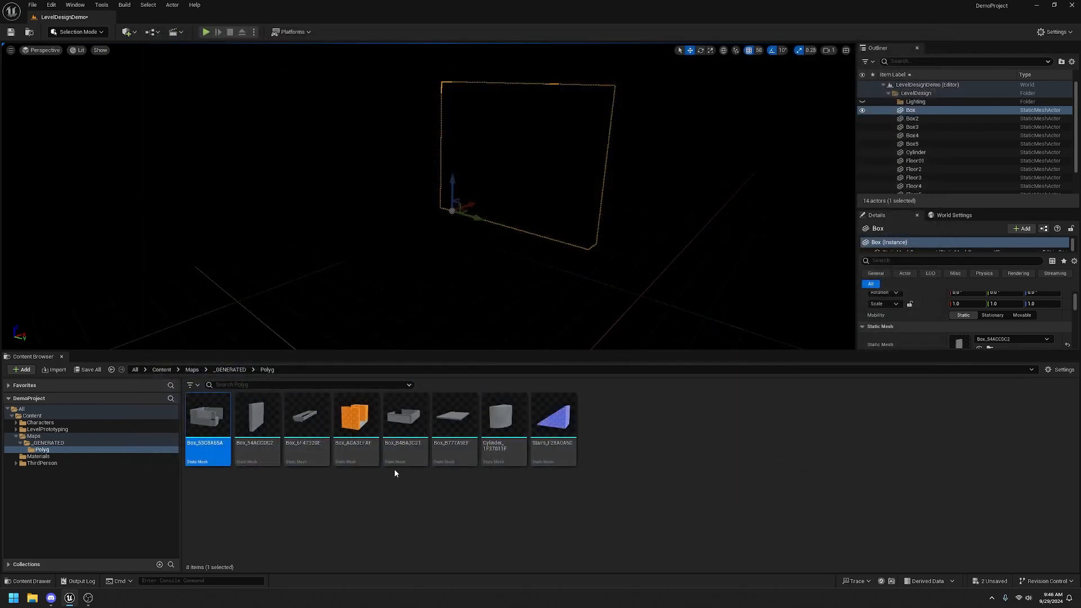
Open Box_54ACCDC2, check its Generate Lightmap UVs setting and UV Channel 1 layout, and close the mesh
{"action": "left_click", "coordinate": [268, 421]}
{"action": "double_click", "coordinate": [269, 421]}
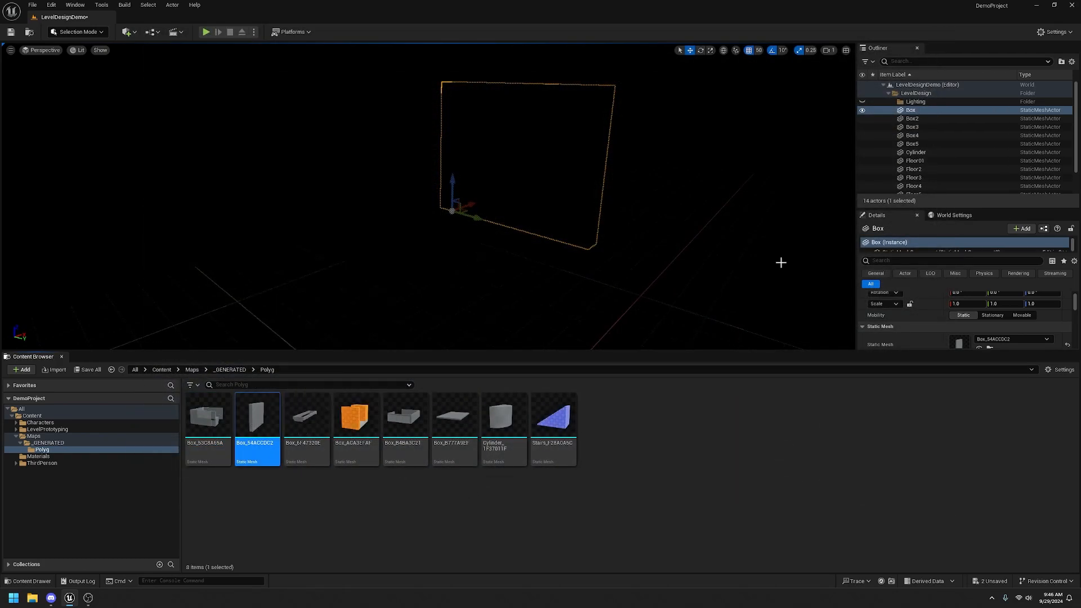
{"action": "scroll", "coordinate": [836, 373], "scroll_direction": "down", "scroll_amount": 1}
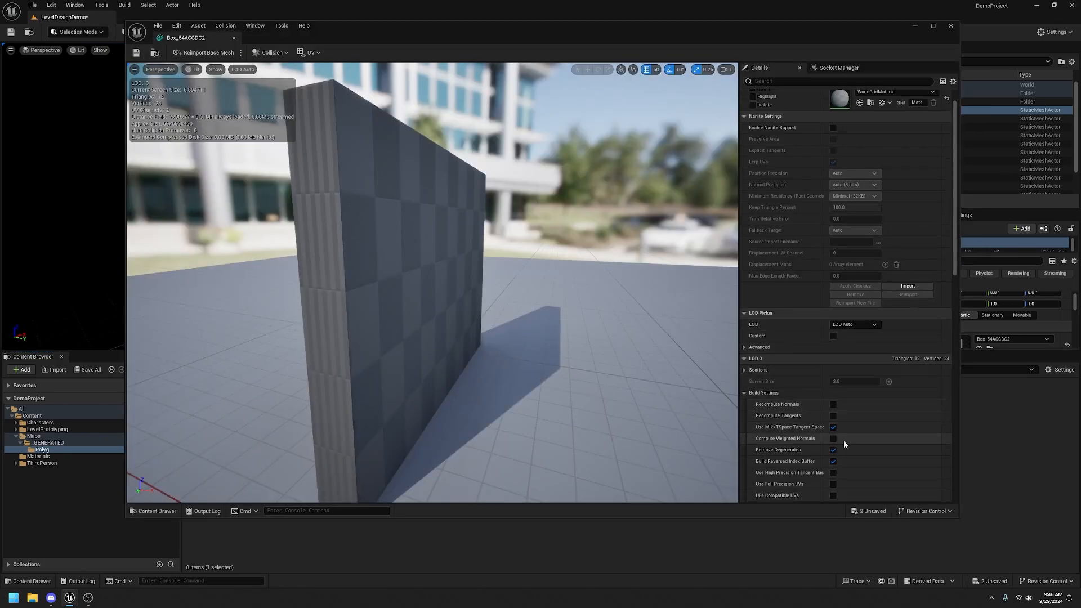
{"action": "scroll", "coordinate": [836, 482], "scroll_direction": "down", "scroll_amount": 2}
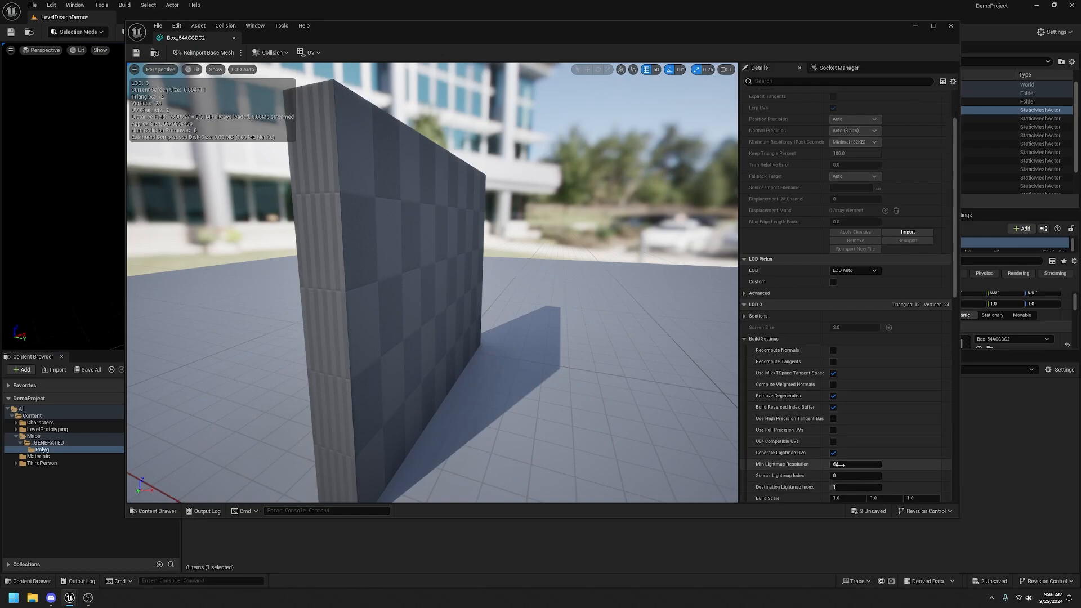
{"action": "scroll", "coordinate": [843, 487], "scroll_direction": "down", "scroll_amount": 2}
{"action": "scroll", "coordinate": [843, 487], "scroll_direction": "down", "scroll_amount": 2}
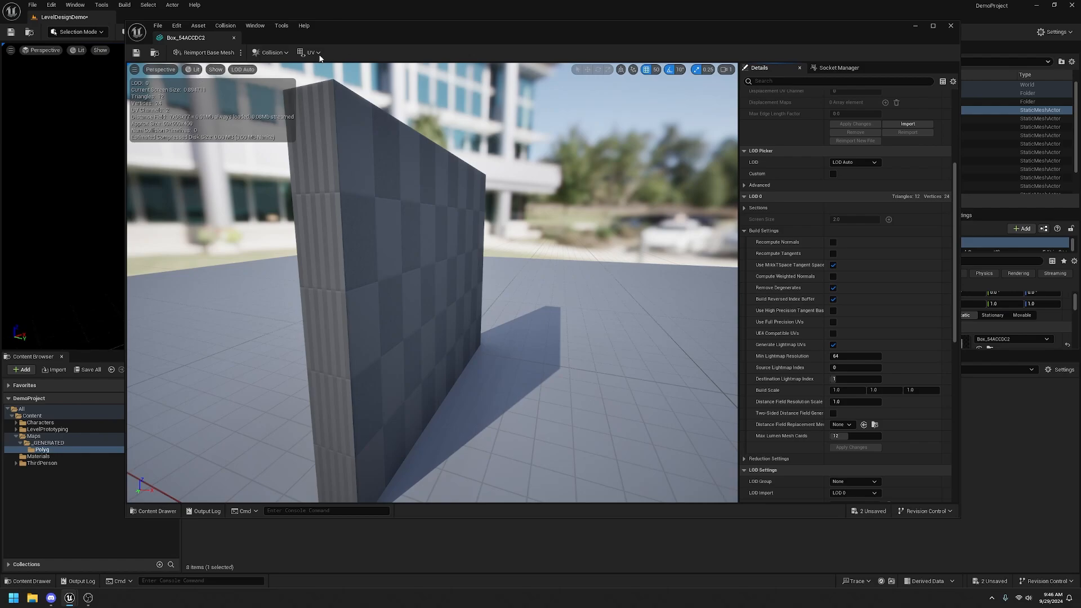
{"action": "left_click", "coordinate": [312, 52]}
{"action": "left_click", "coordinate": [323, 92]}
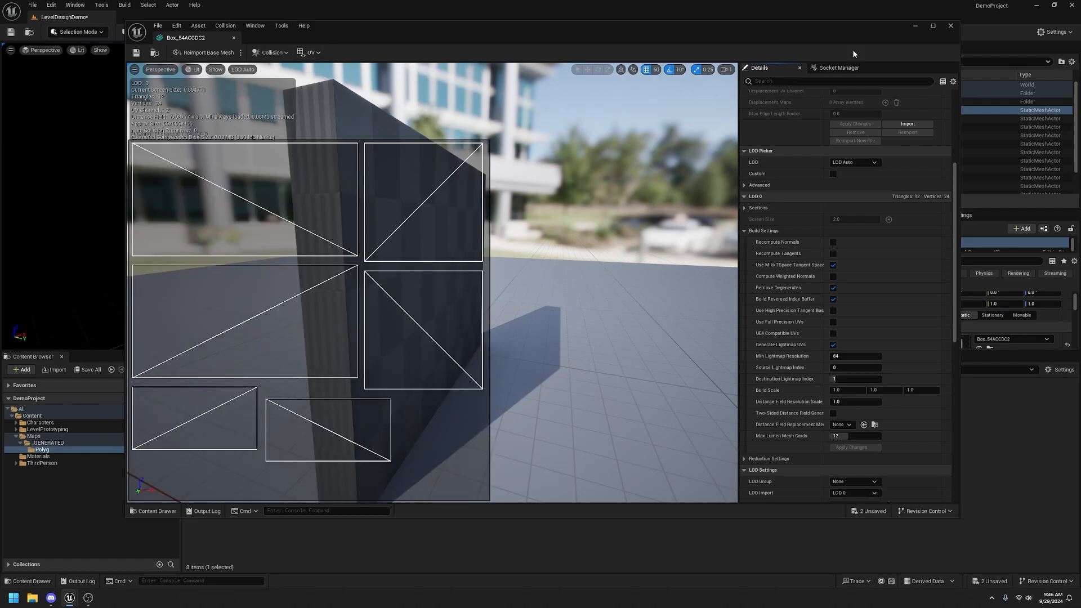
{"action": "left_click", "coordinate": [951, 26]}
Enable Generate Lightmap UVs on the Box_5F47320E mesh, apply the change, and save and close the mesh
{"action": "left_click", "coordinate": [307, 429]}
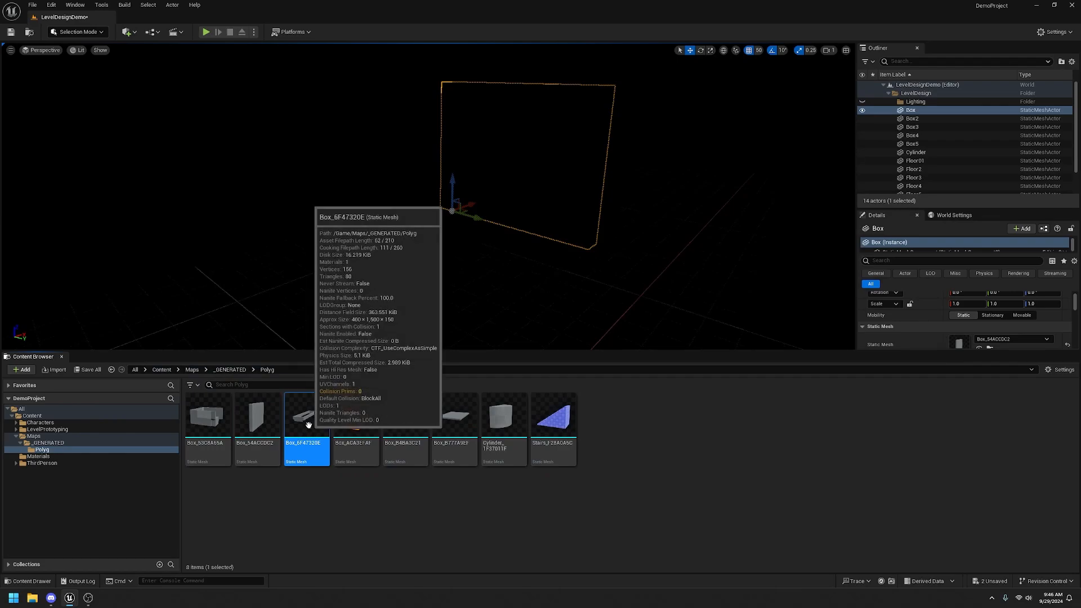
{"action": "double_click", "coordinate": [307, 429]}
{"action": "scroll", "coordinate": [825, 428], "scroll_direction": "down", "scroll_amount": 1}
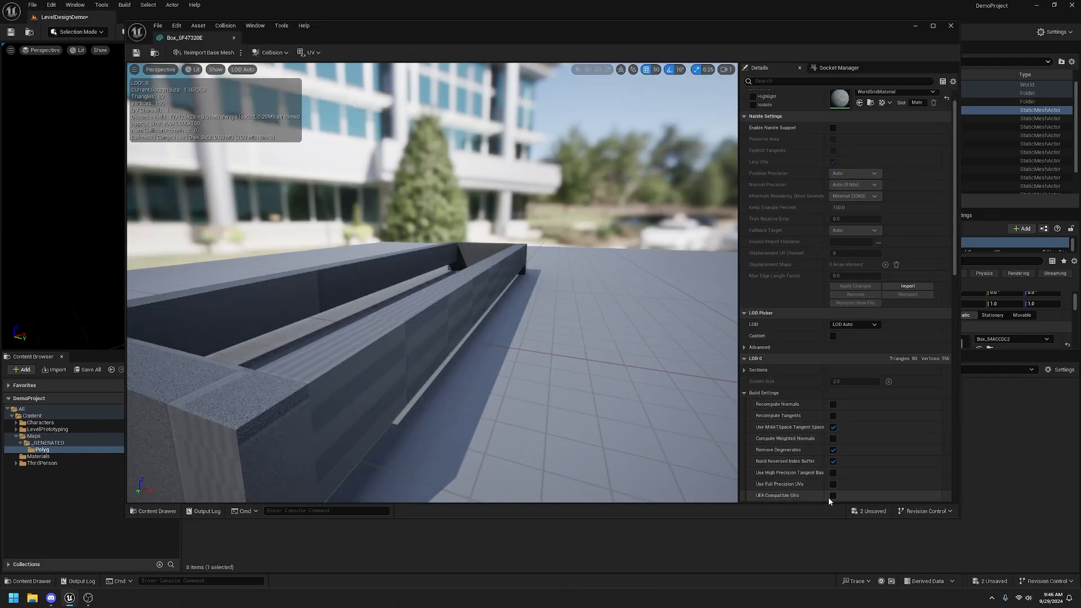
{"action": "scroll", "coordinate": [835, 484], "scroll_direction": "down", "scroll_amount": 2}
{"action": "left_click", "coordinate": [833, 452]}
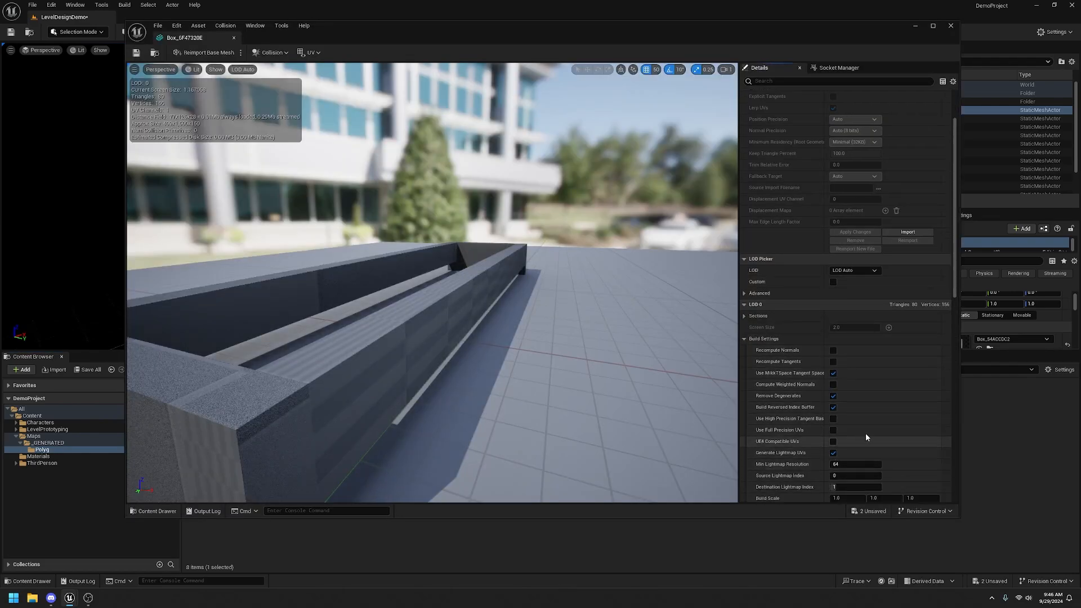
{"action": "scroll", "coordinate": [864, 444], "scroll_direction": "down", "scroll_amount": 2}
{"action": "scroll", "coordinate": [861, 458], "scroll_direction": "down", "scroll_amount": 2}
{"action": "left_click", "coordinate": [858, 461]}
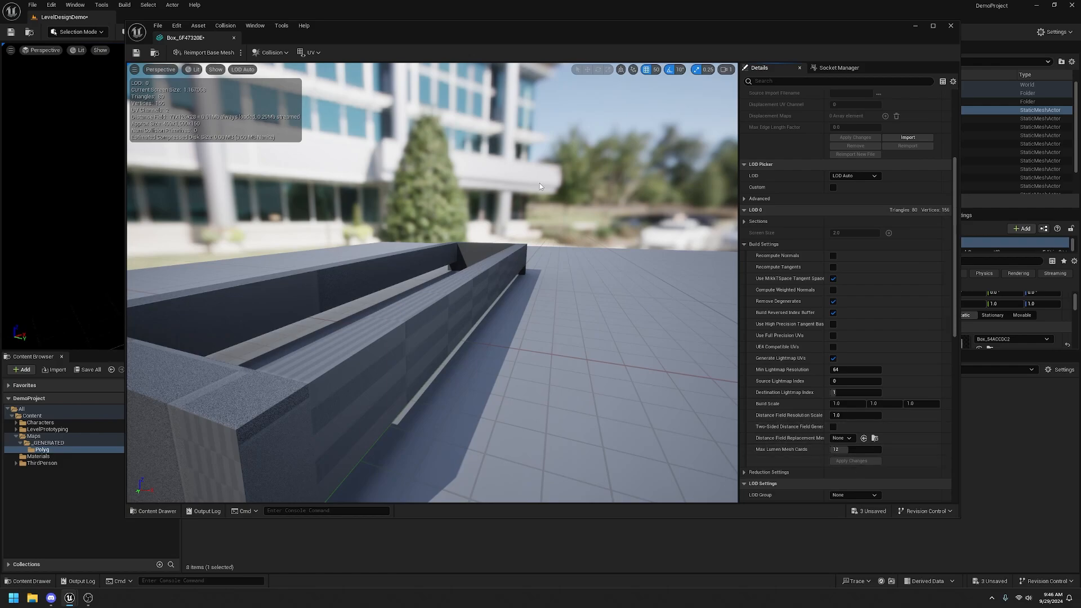
{"action": "left_click", "coordinate": [136, 52]}
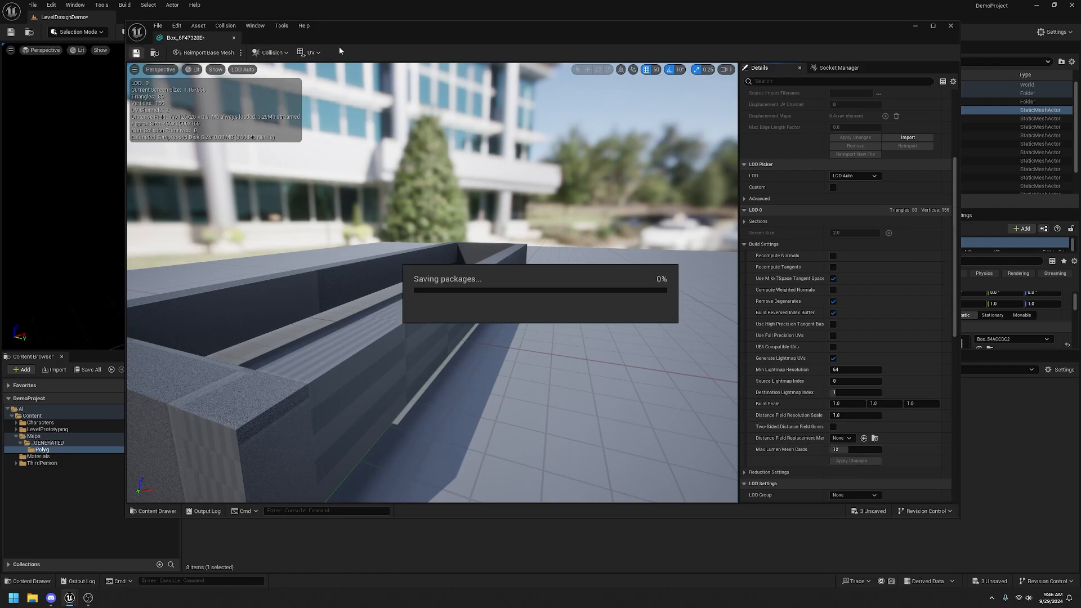
{"action": "left_click", "coordinate": [951, 25]}
Enable Generate Lightmap UVs on the Box_ACA3EFAF mesh, apply the change, and save and close the mesh
{"action": "left_click", "coordinate": [354, 422]}
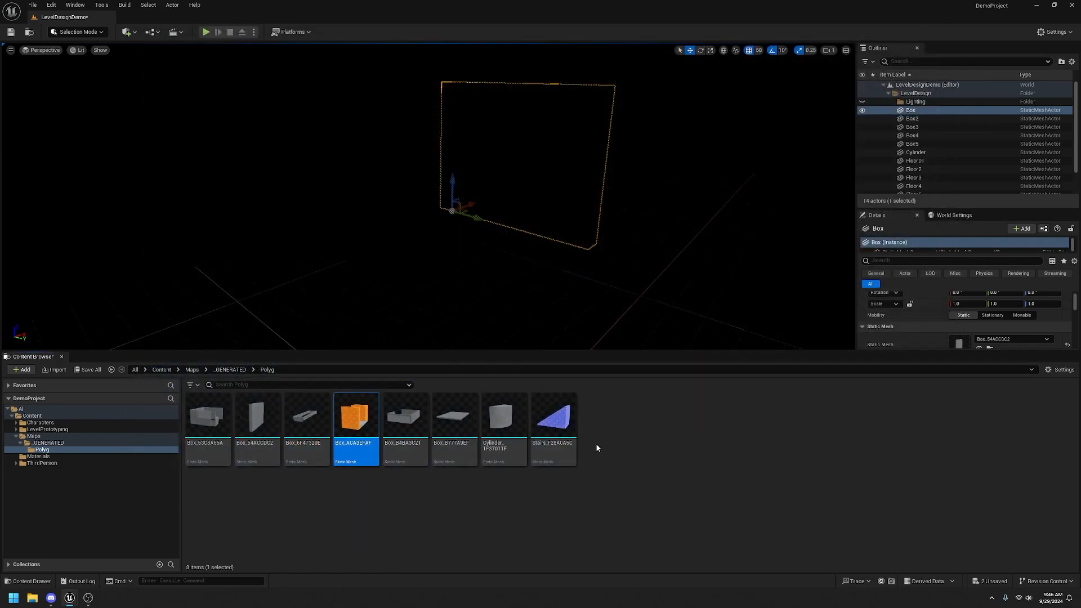
{"action": "left_click", "coordinate": [553, 421], "text": "shift"}
{"action": "double_click", "coordinate": [355, 420]}
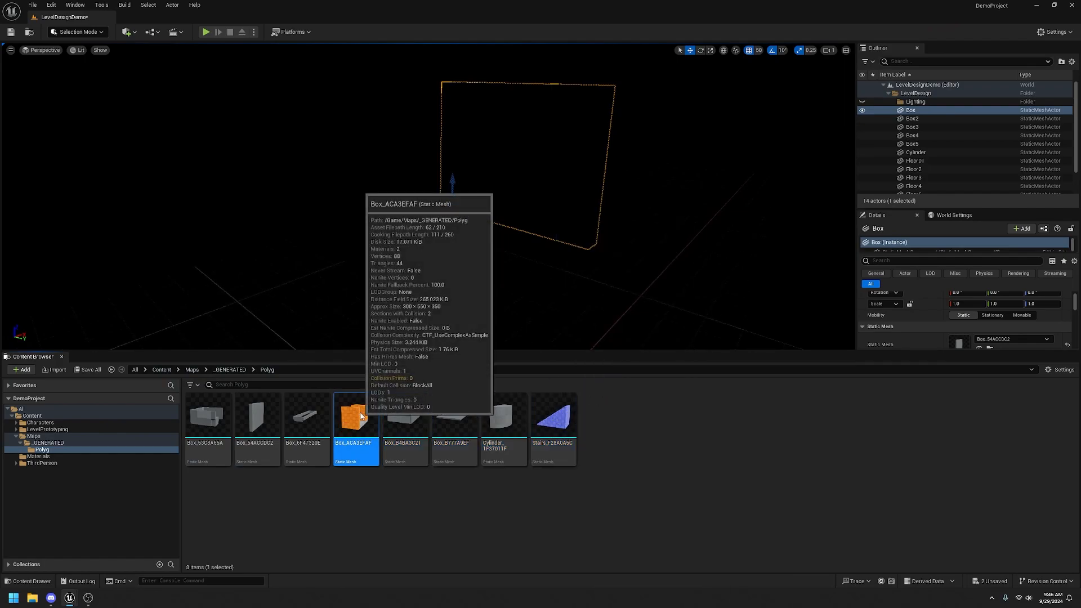
{"action": "scroll", "coordinate": [904, 346], "scroll_direction": "down", "scroll_amount": 2}
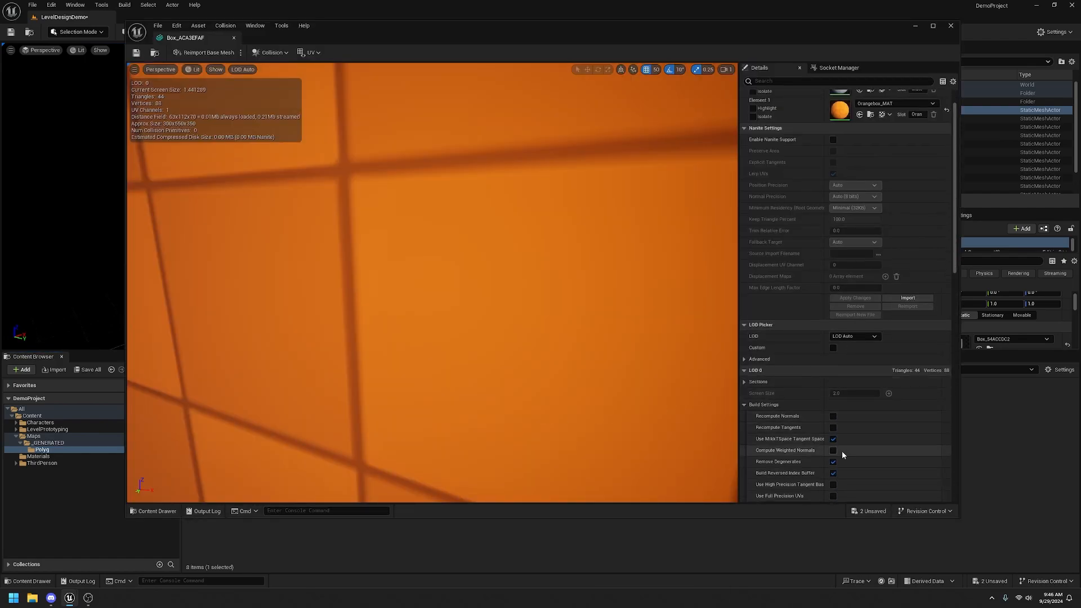
{"action": "scroll", "coordinate": [842, 450], "scroll_direction": "down", "scroll_amount": 2}
{"action": "left_click", "coordinate": [838, 464]}
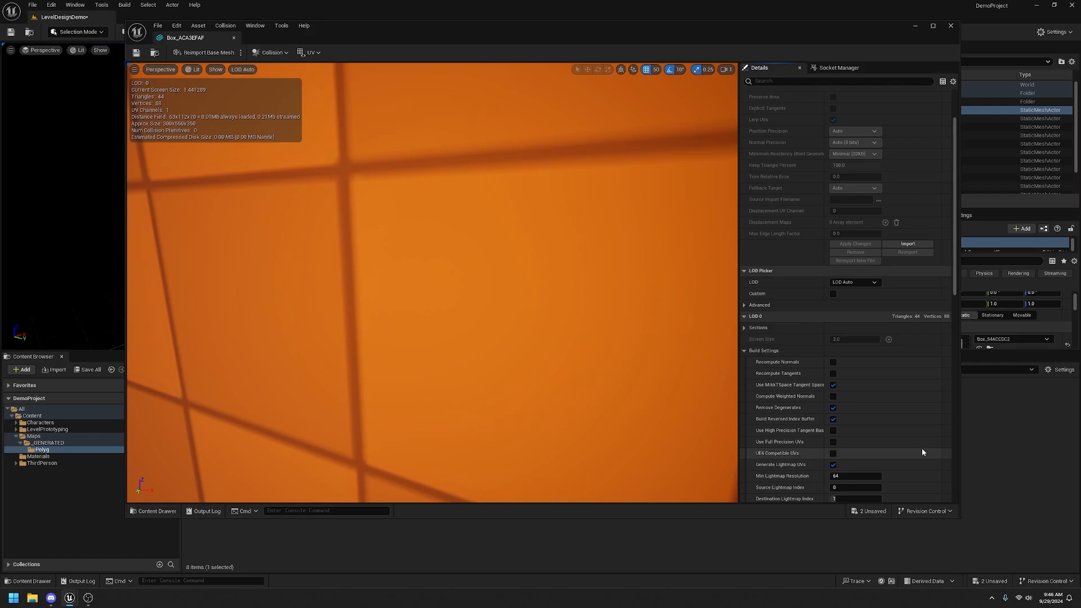
{"action": "scroll", "coordinate": [840, 471], "scroll_direction": "down", "scroll_amount": 3}
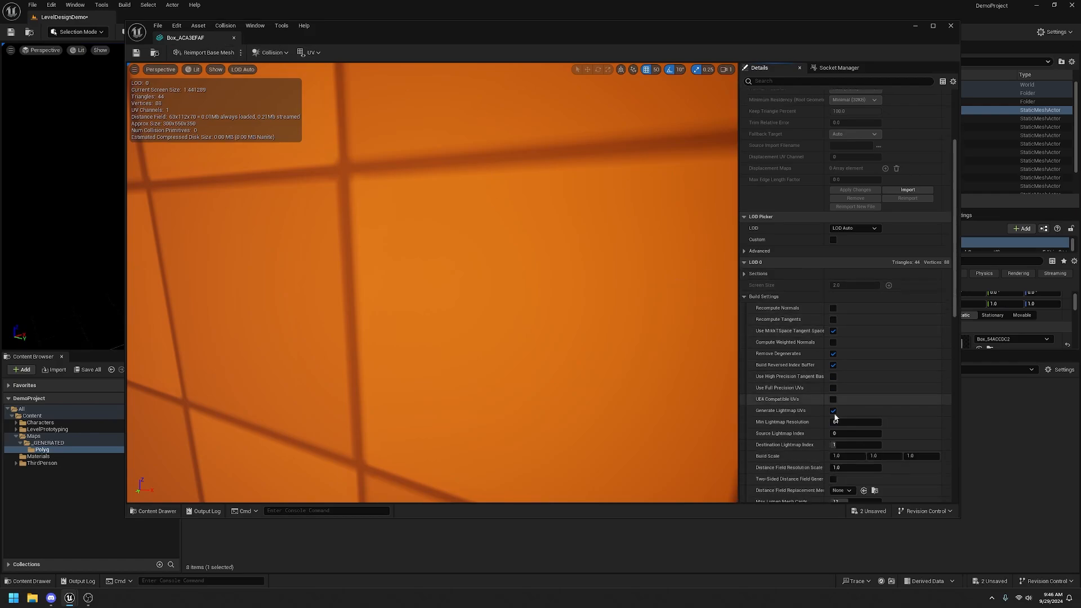
{"action": "left_click", "coordinate": [874, 419]}
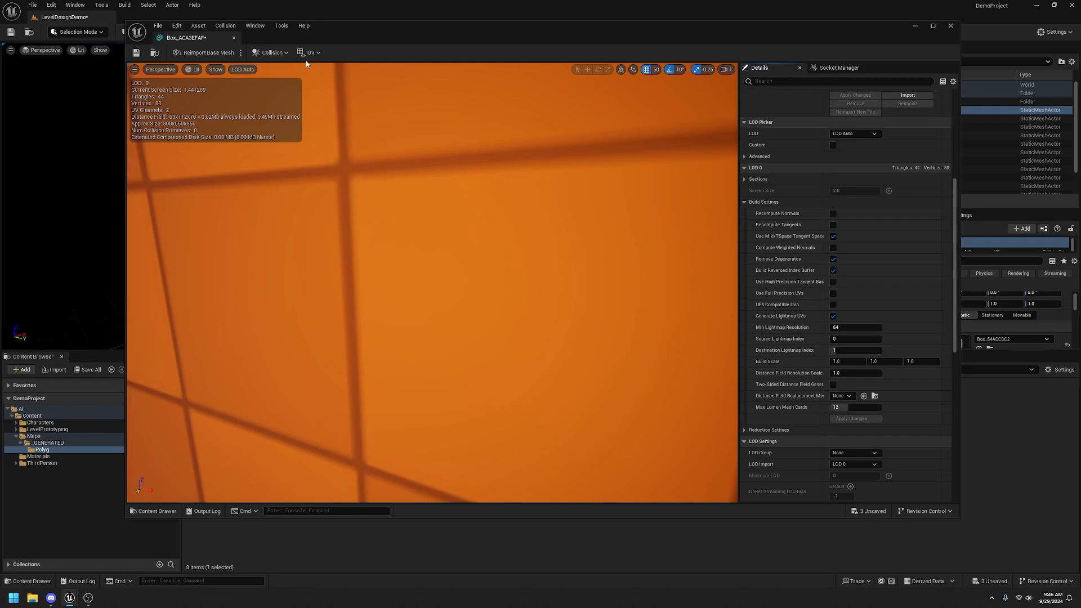
{"action": "left_click", "coordinate": [135, 53]}
{"action": "left_click", "coordinate": [950, 27]}
Enable Generate Lightmap UVs on the Box_B4BA3C21 mesh, apply the change, and close the mesh without saving
{"action": "double_click", "coordinate": [412, 425]}
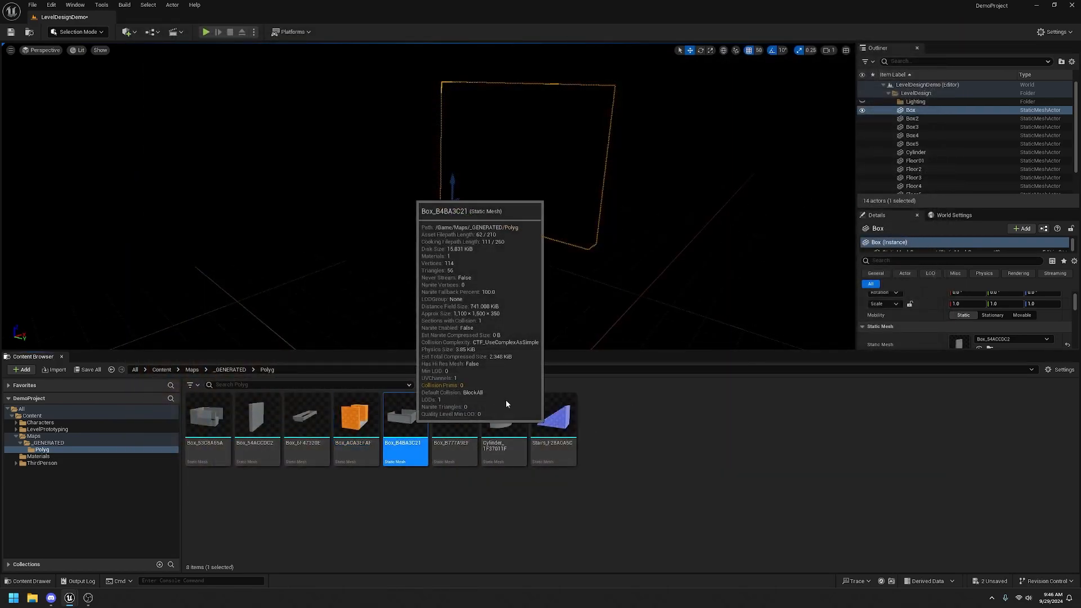
{"action": "scroll", "coordinate": [833, 333], "scroll_direction": "down", "scroll_amount": 4}
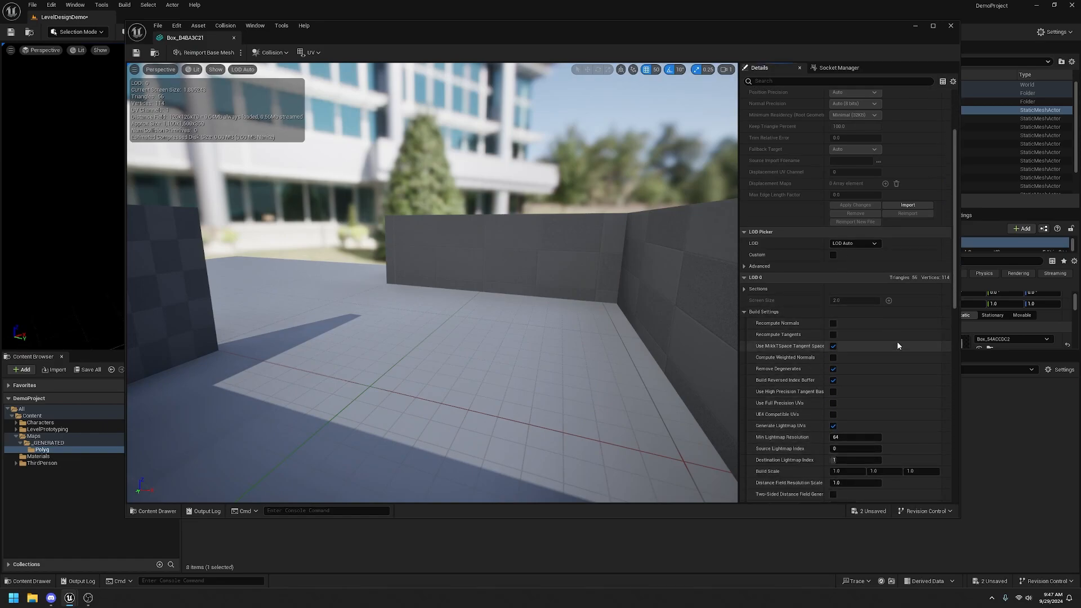
{"action": "scroll", "coordinate": [896, 342], "scroll_direction": "down", "scroll_amount": 3}
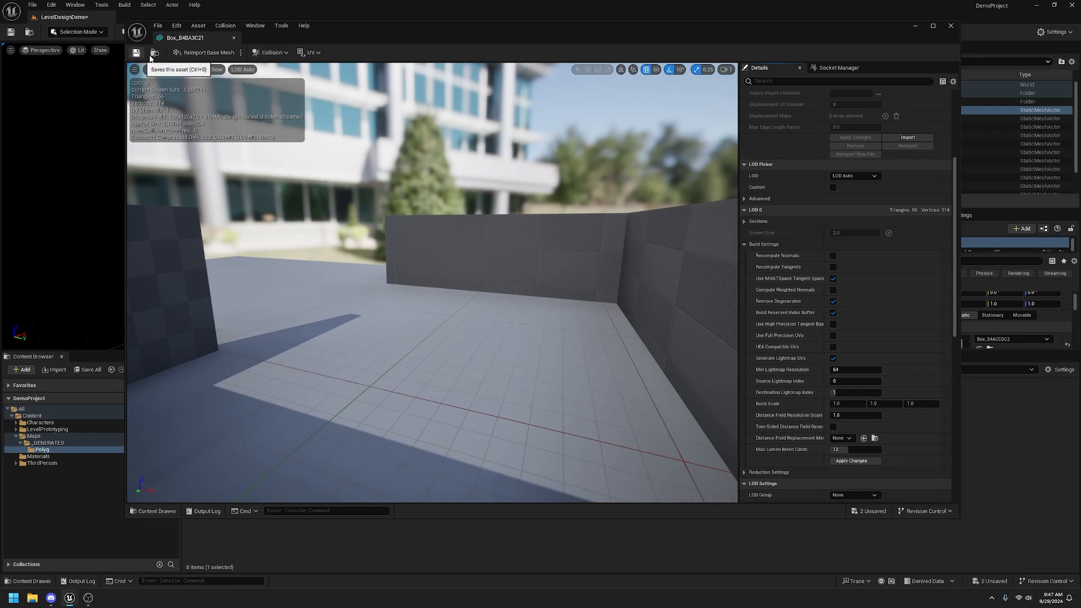
{"action": "scroll", "coordinate": [846, 329], "scroll_direction": "down", "scroll_amount": 1}
{"action": "left_click", "coordinate": [868, 434]}
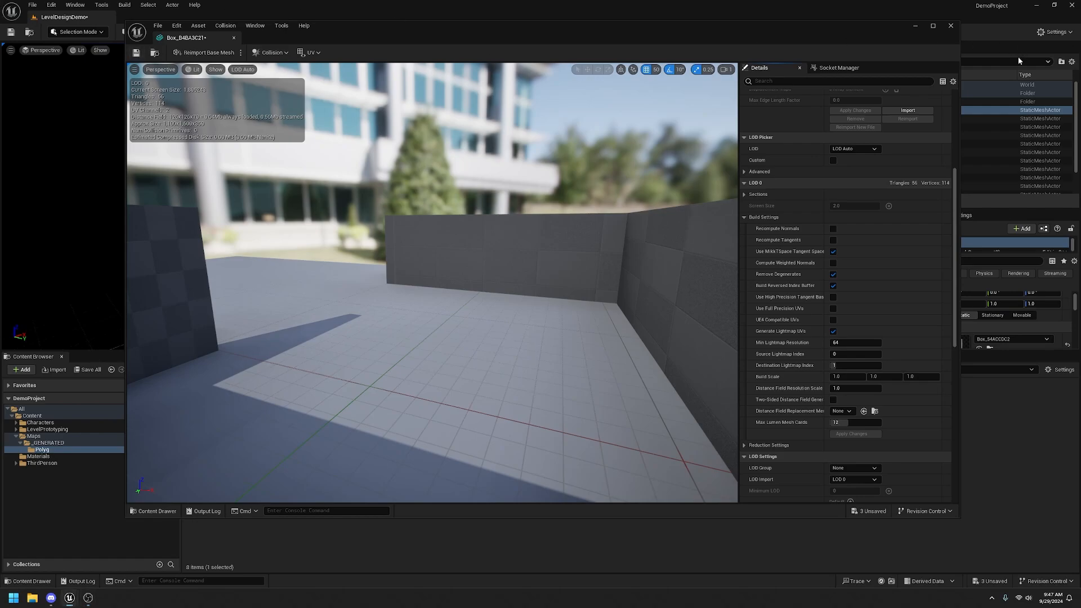
{"action": "left_click", "coordinate": [950, 25]}
Enable Generate Lightmap UVs on the Box_B777A9EF mesh, apply the change, and save and close the mesh
{"action": "double_click", "coordinate": [453, 430]}
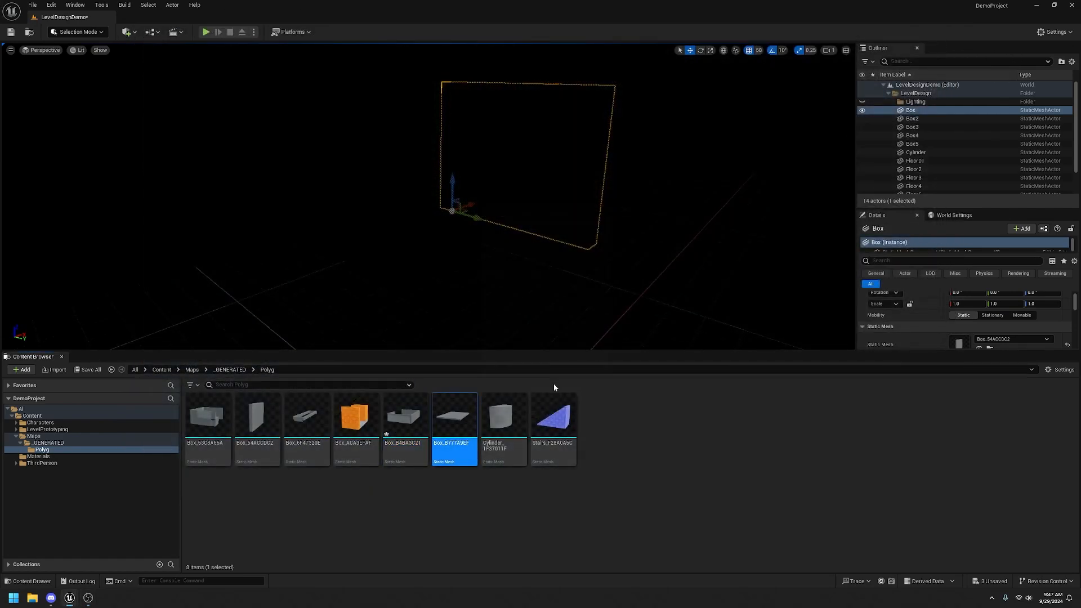
{"action": "scroll", "coordinate": [842, 366], "scroll_direction": "down", "scroll_amount": 1}
{"action": "scroll", "coordinate": [862, 411], "scroll_direction": "down", "scroll_amount": 5}
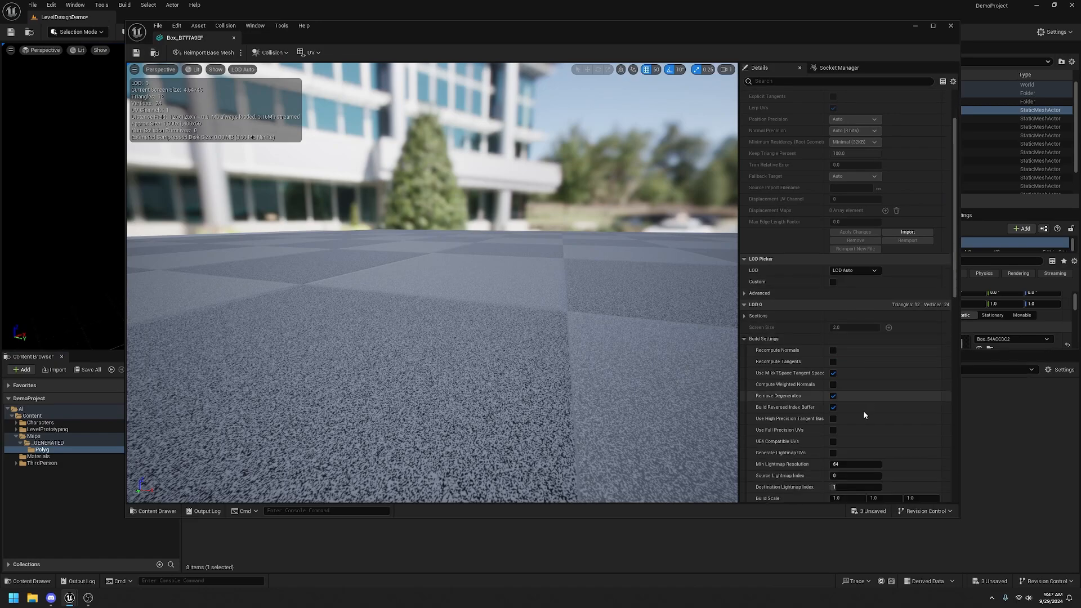
{"action": "scroll", "coordinate": [843, 445], "scroll_direction": "down", "scroll_amount": 2}
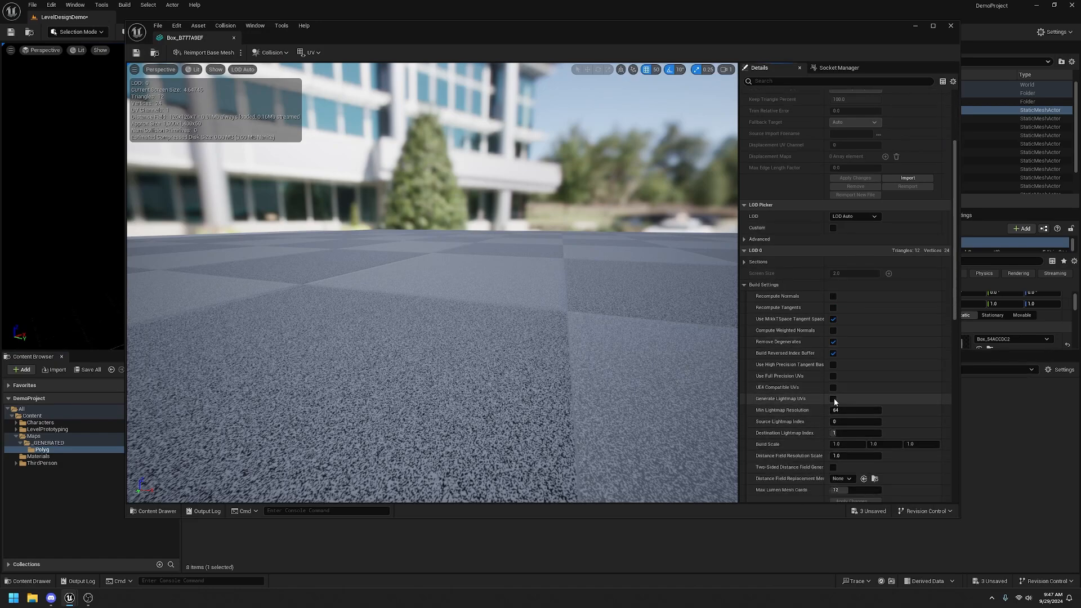
{"action": "left_click", "coordinate": [833, 399]}
{"action": "scroll", "coordinate": [879, 416], "scroll_direction": "down", "scroll_amount": 3}
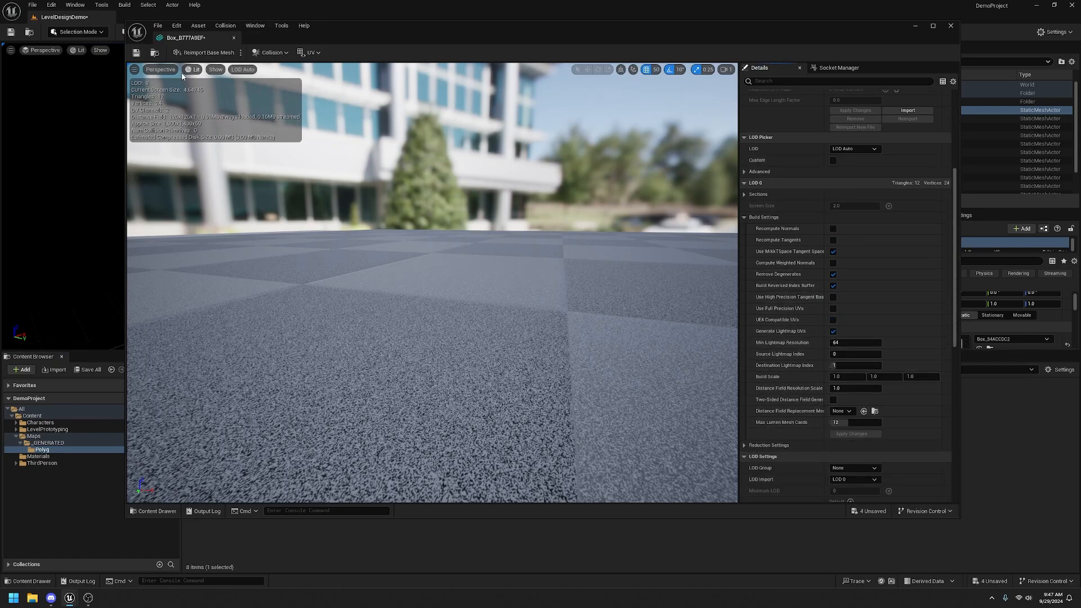
{"action": "left_click", "coordinate": [136, 52]}
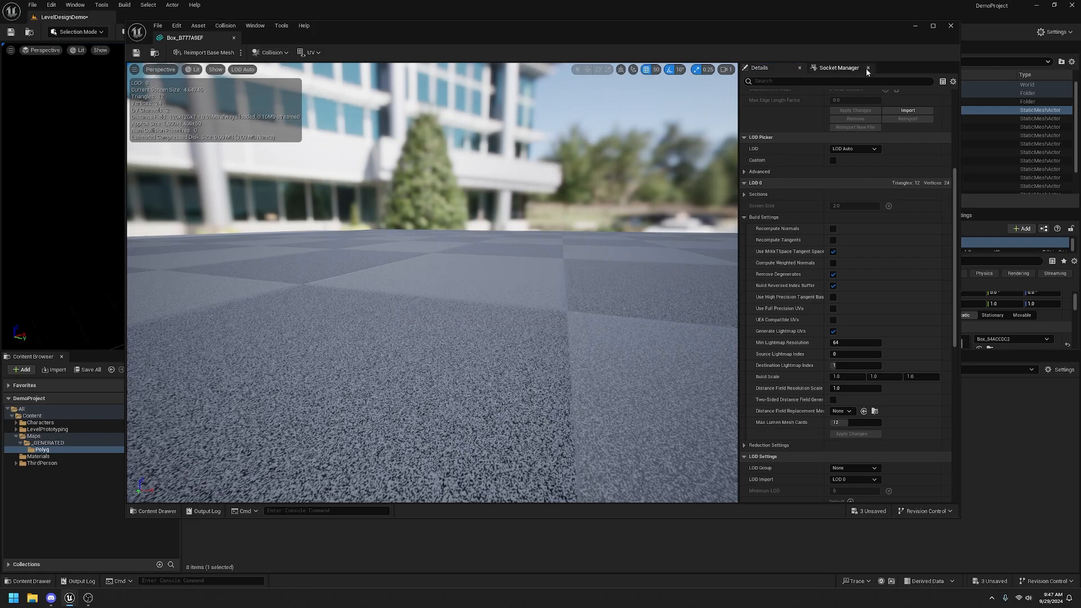
{"action": "left_click", "coordinate": [951, 26]}
Enable Generate Lightmap UVs on the Cylinder_1F37011F mesh, apply the change, and save and close the mesh
{"action": "double_click", "coordinate": [501, 419]}
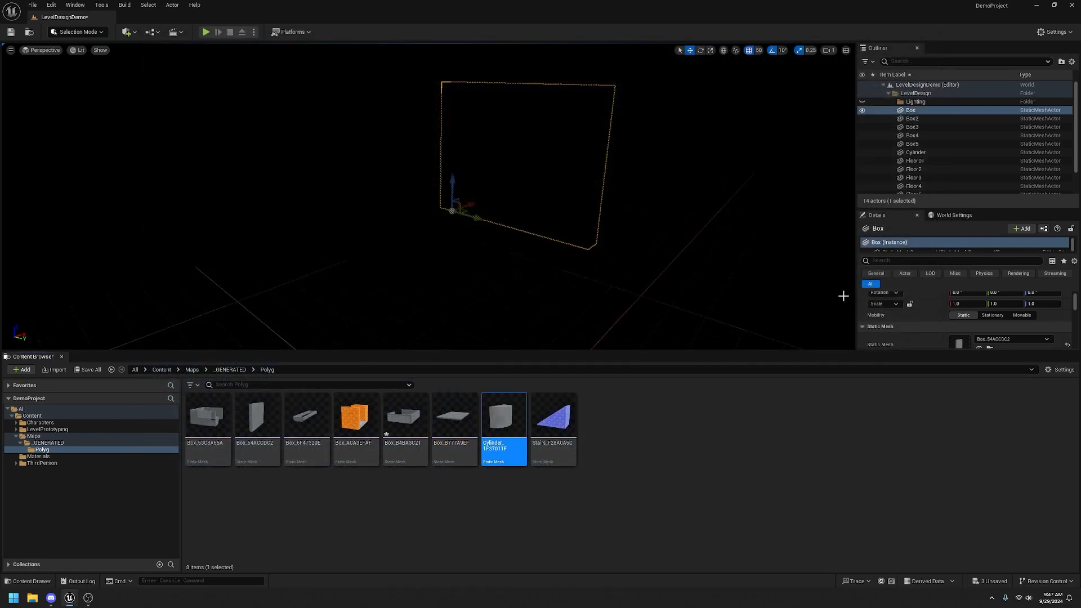
{"action": "scroll", "coordinate": [896, 329], "scroll_direction": "down", "scroll_amount": 3}
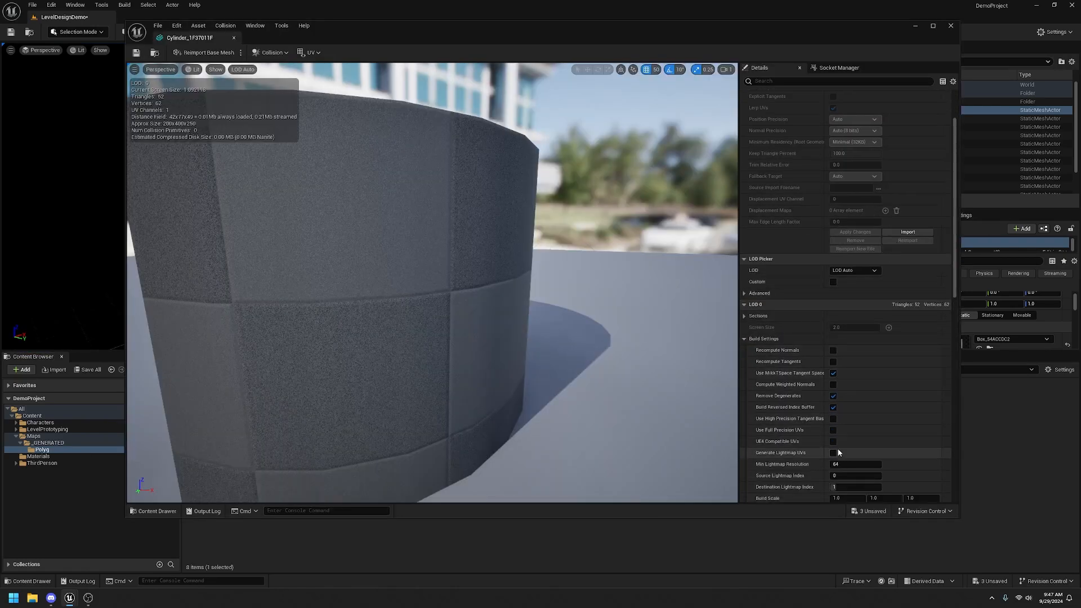
{"action": "scroll", "coordinate": [887, 373], "scroll_direction": "down", "scroll_amount": 3}
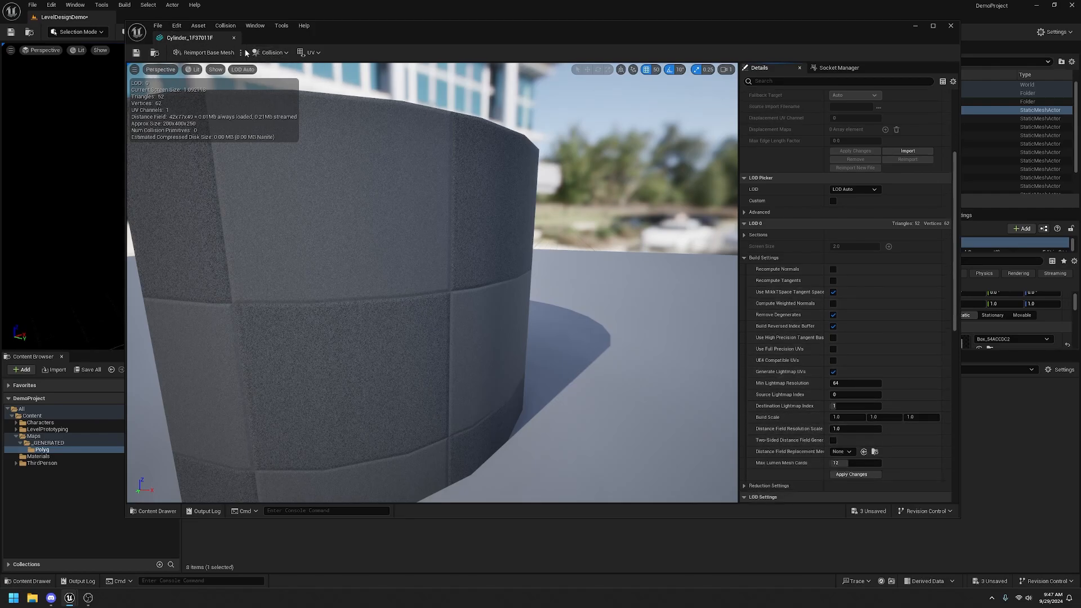
{"action": "scroll", "coordinate": [843, 381], "scroll_direction": "down", "scroll_amount": 2}
{"action": "left_click", "coordinate": [855, 422]}
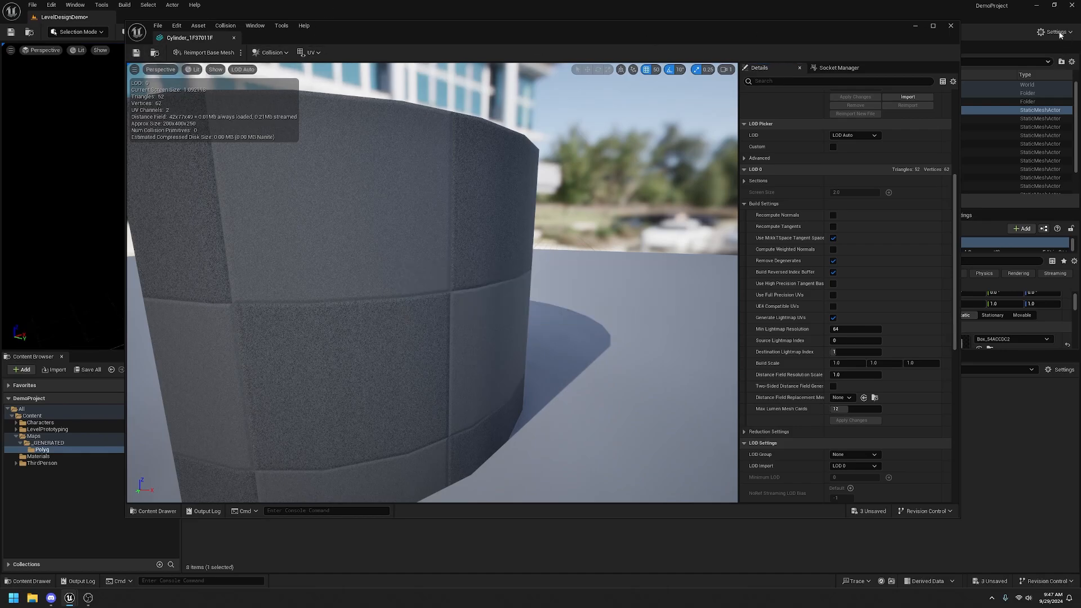
{"action": "left_click", "coordinate": [950, 26]}
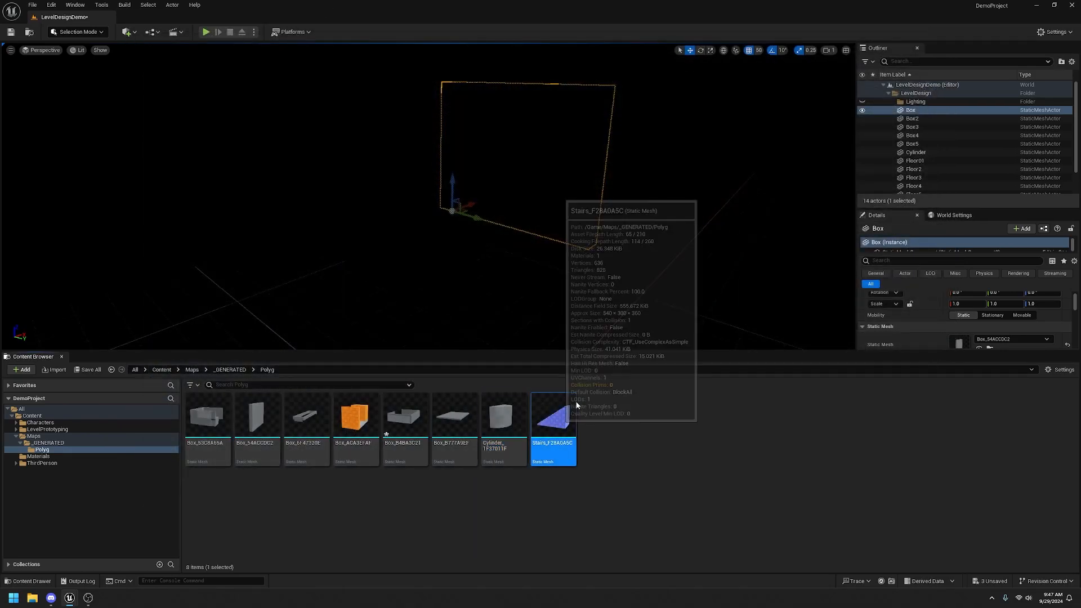
Enable Generate Lightmap UVs on the Stairs_F28A0A5C mesh, apply the change, and save and close the mesh
{"action": "double_click", "coordinate": [555, 408]}
{"action": "scroll", "coordinate": [850, 455], "scroll_direction": "down", "scroll_amount": 4}
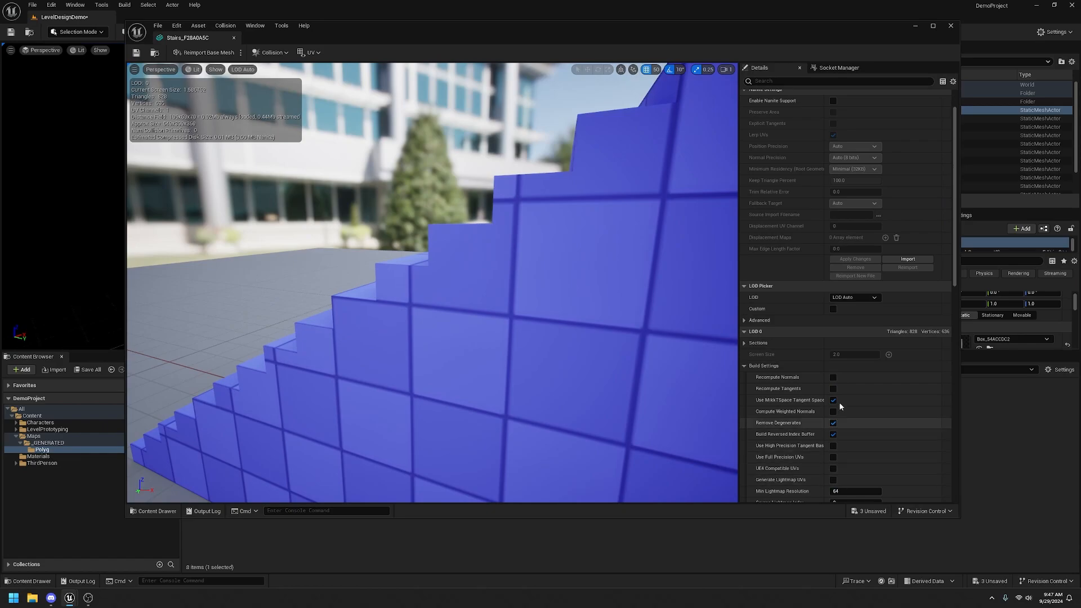
{"action": "left_click", "coordinate": [832, 426]}
{"action": "scroll", "coordinate": [903, 381], "scroll_direction": "down", "scroll_amount": 3}
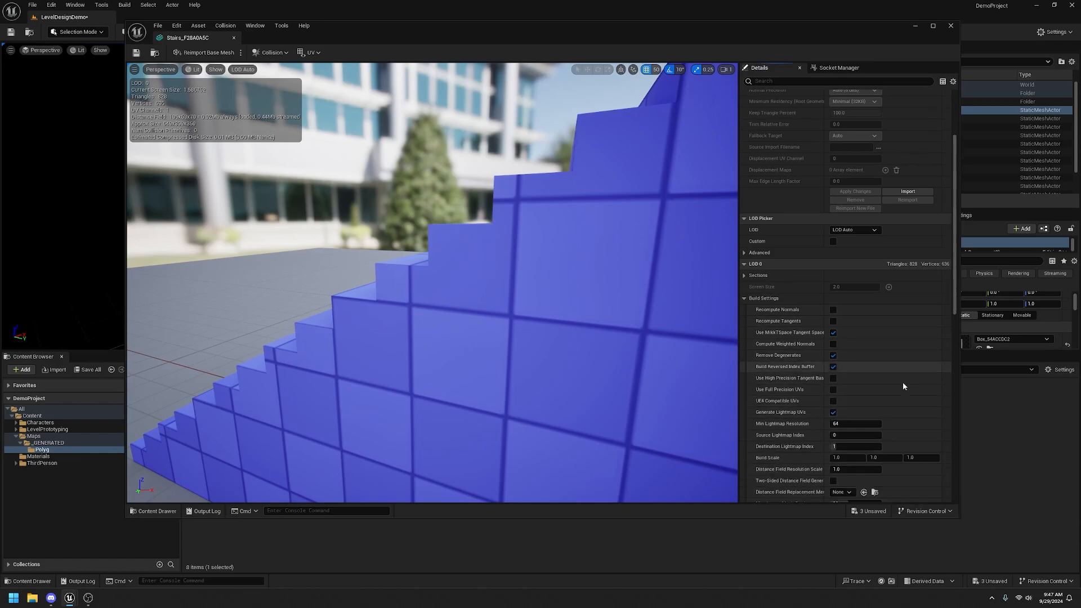
{"action": "left_click", "coordinate": [851, 447]}
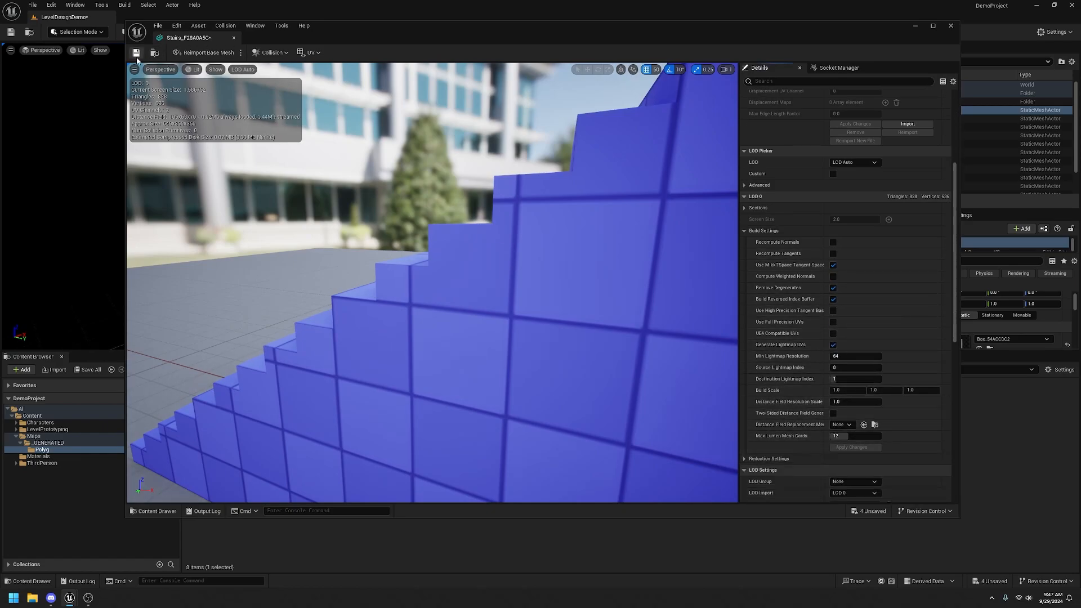
{"action": "left_click", "coordinate": [136, 53]}
{"action": "left_click", "coordinate": [952, 25]}
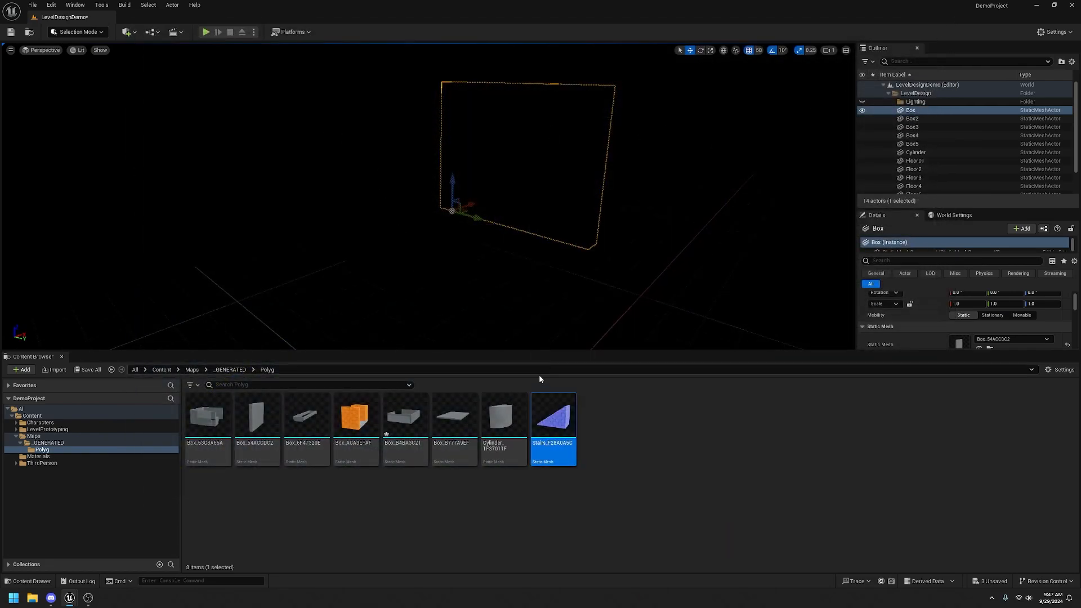
Build only the level's lighting and locate the Box_B777A9EF asset from its entry in the lighting results
{"action": "left_click", "coordinate": [125, 5]}
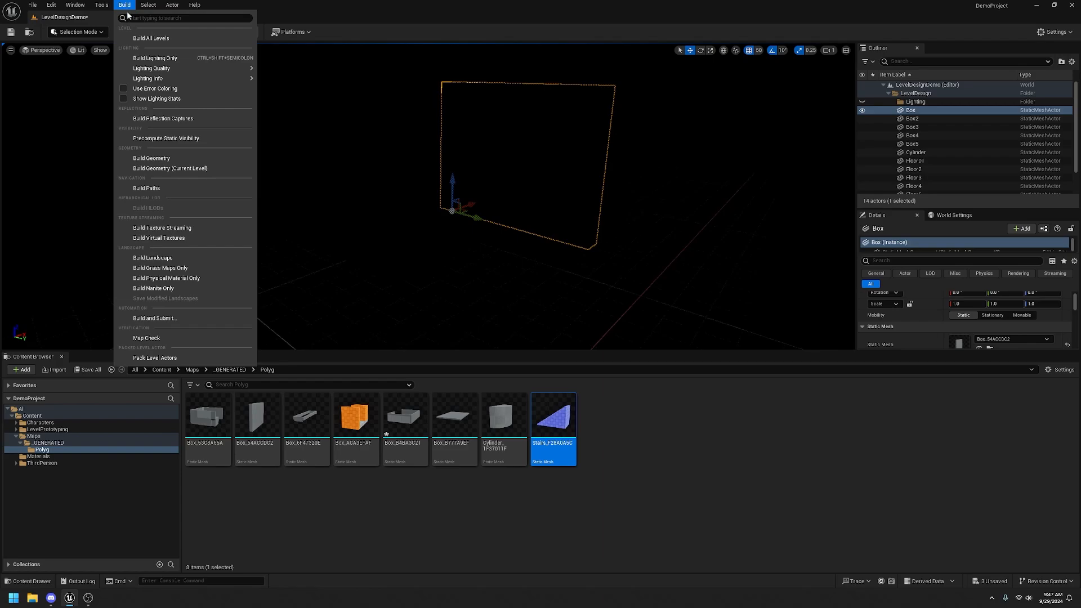
{"action": "left_click", "coordinate": [186, 59]}
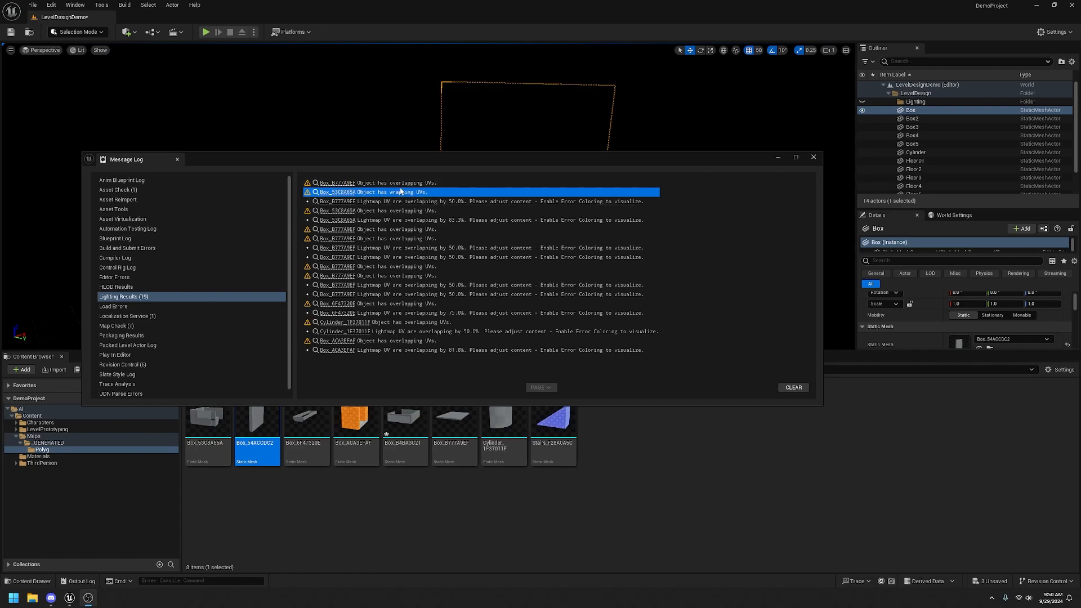
{"action": "left_click", "coordinate": [340, 203]}
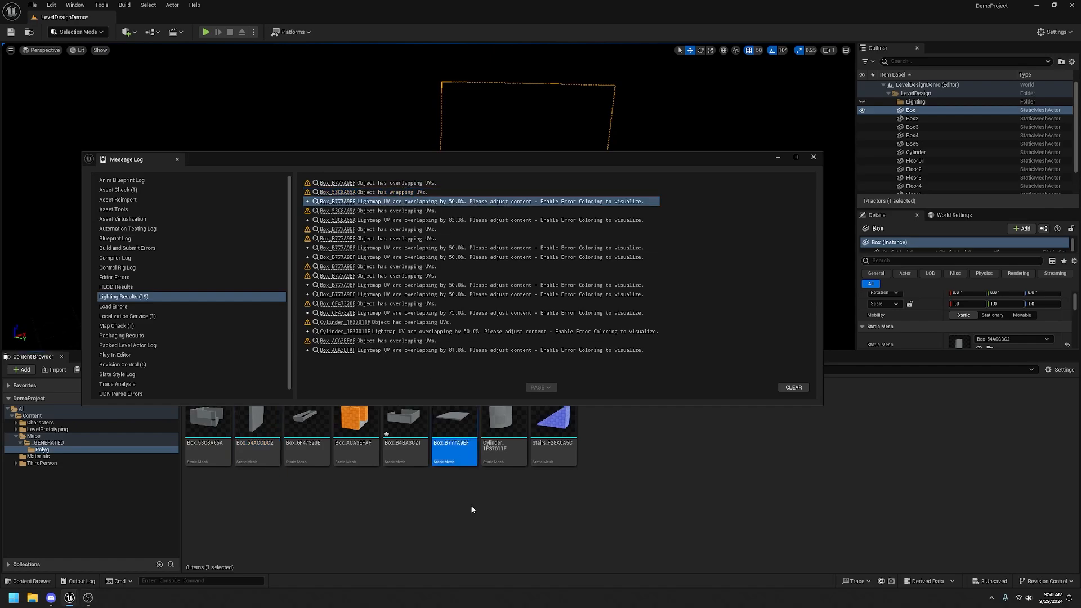
Set the Light Map Coordinate Index of the Box_B777A9EF mesh to 1, then save and close the mesh
{"action": "mouse_move", "coordinate": [456, 428]}
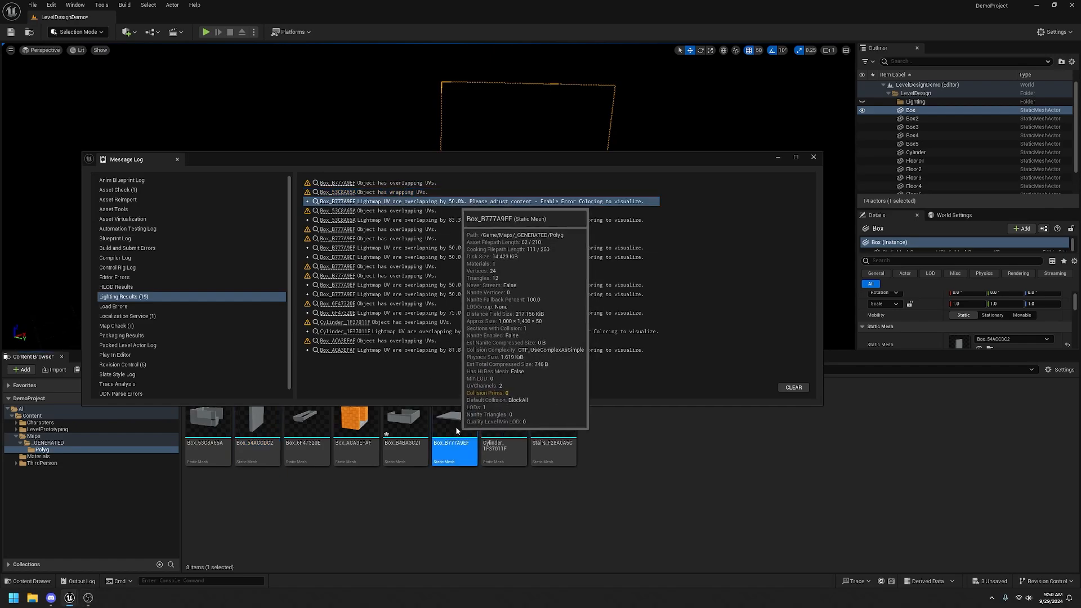
{"action": "double_click", "coordinate": [456, 428]}
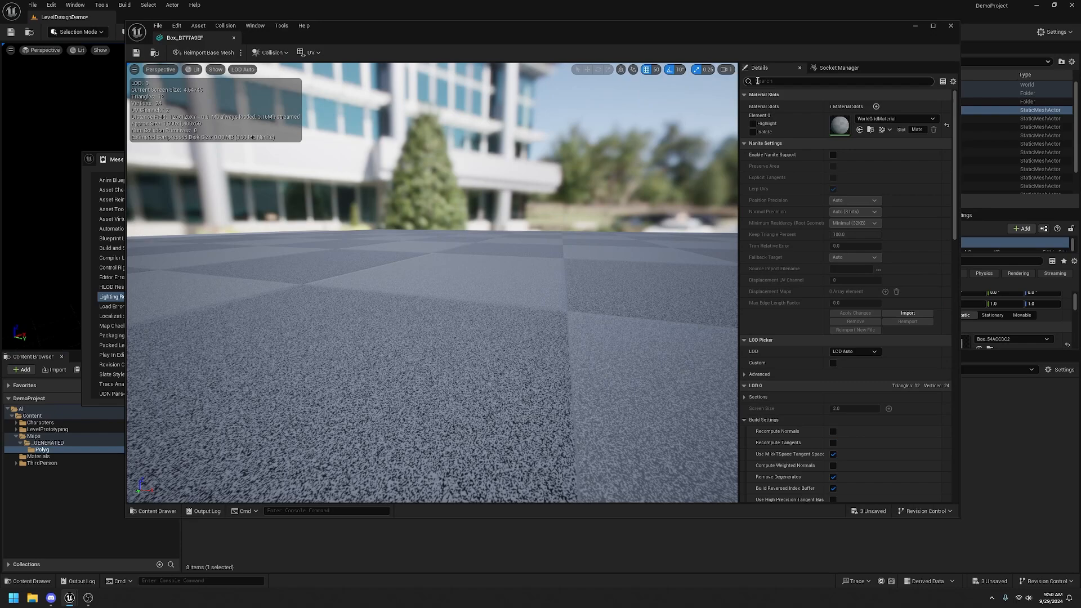
{"action": "left_click", "coordinate": [809, 82]}
{"action": "type", "text": "lightmap"}
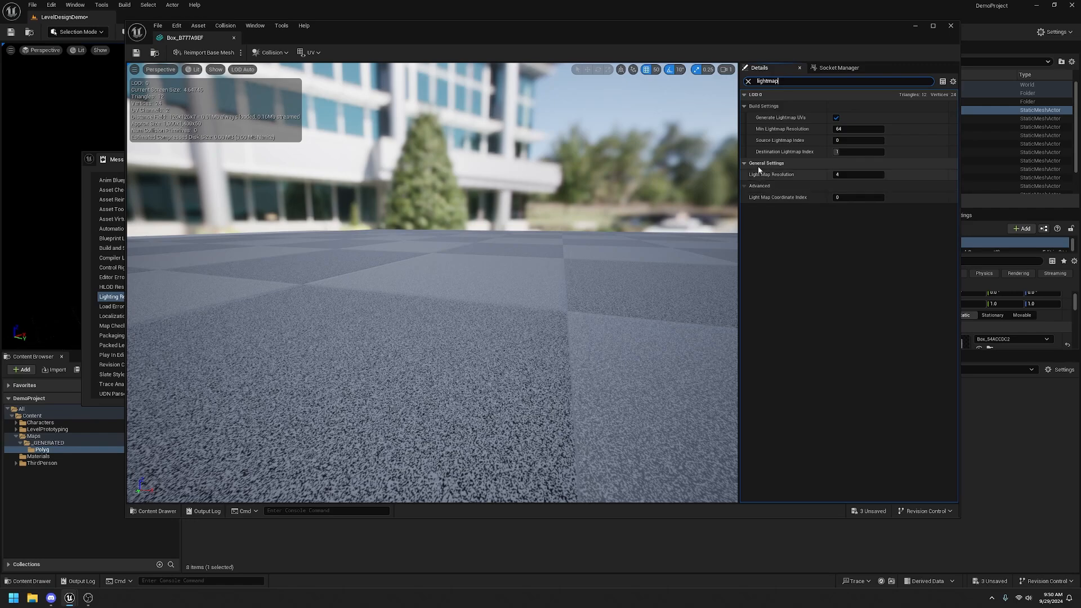
{"action": "left_click", "coordinate": [853, 200]}
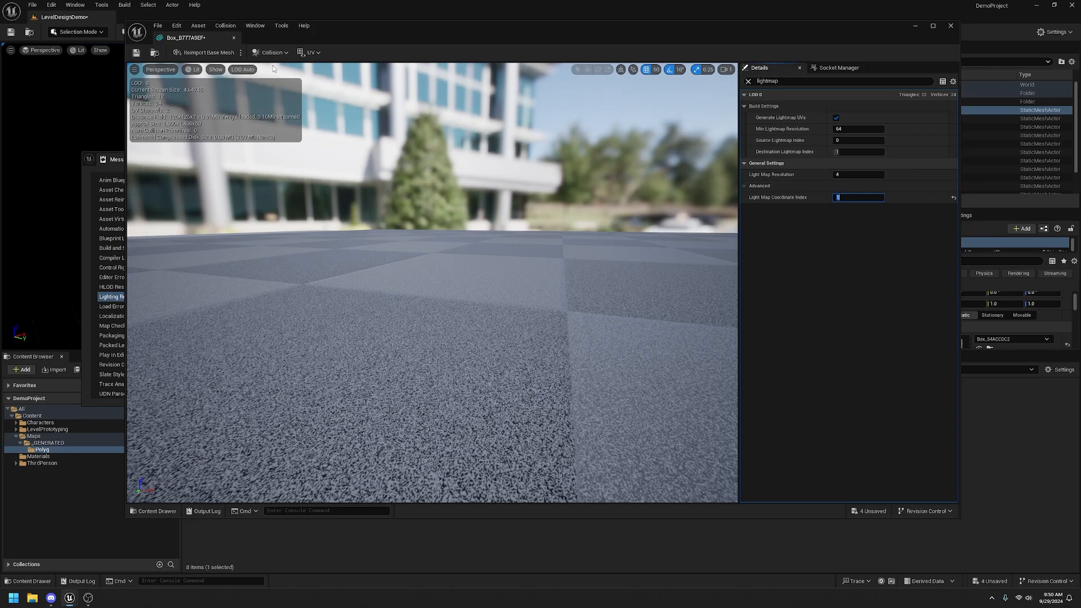
{"action": "left_click", "coordinate": [137, 53]}
{"action": "left_click", "coordinate": [951, 25]}
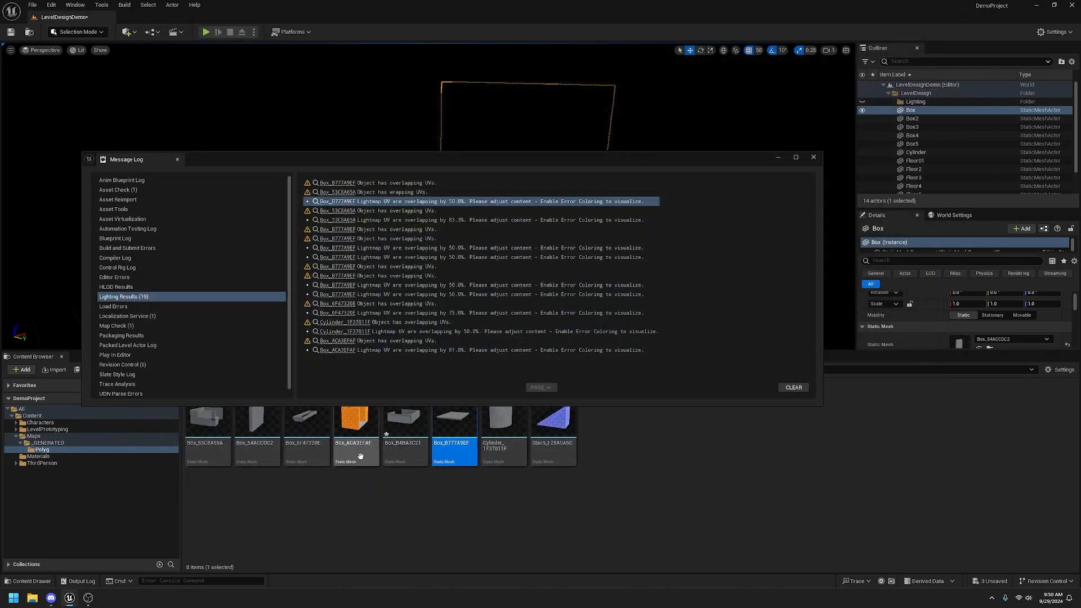
Set the Light Map Coordinate Index of the Stairs_F28A0A5C mesh to 1, then save and close the mesh
{"action": "double_click", "coordinate": [554, 426]}
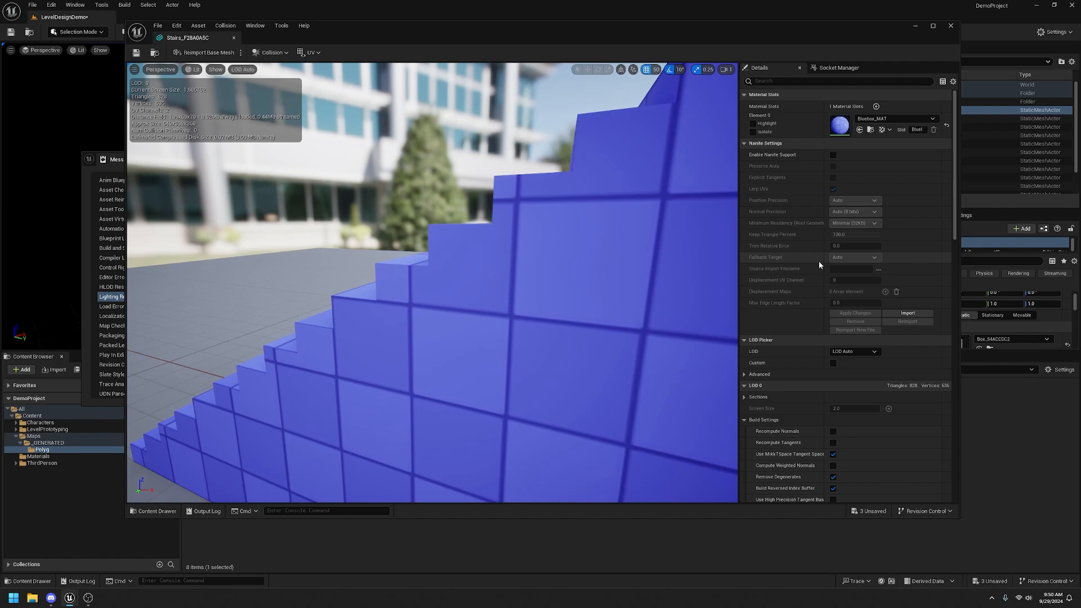
{"action": "scroll", "coordinate": [819, 263], "scroll_direction": "down", "scroll_amount": 8}
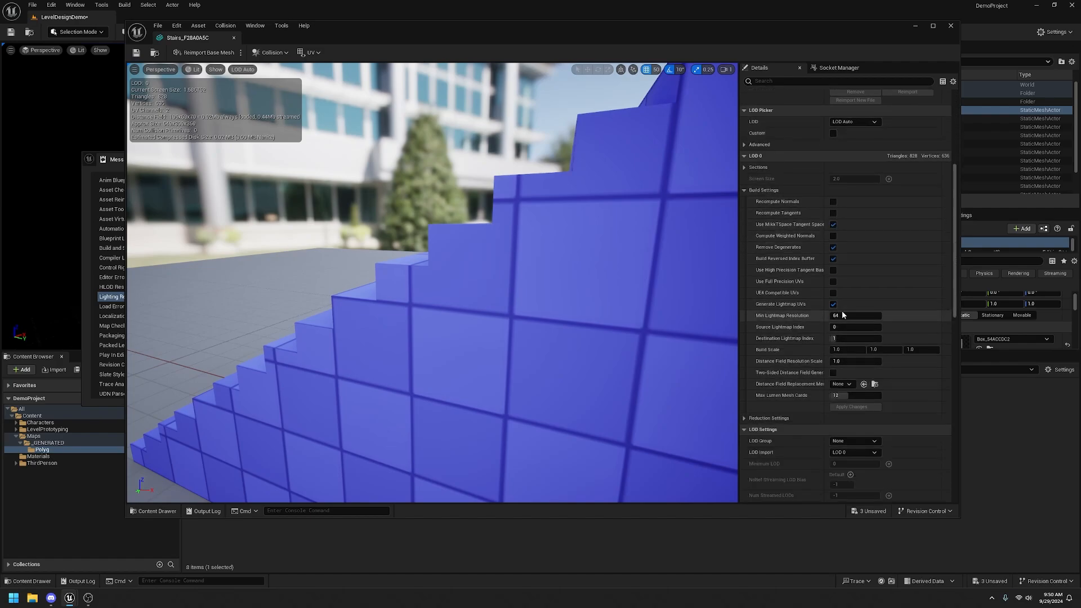
{"action": "scroll", "coordinate": [799, 214], "scroll_direction": "up", "scroll_amount": 2}
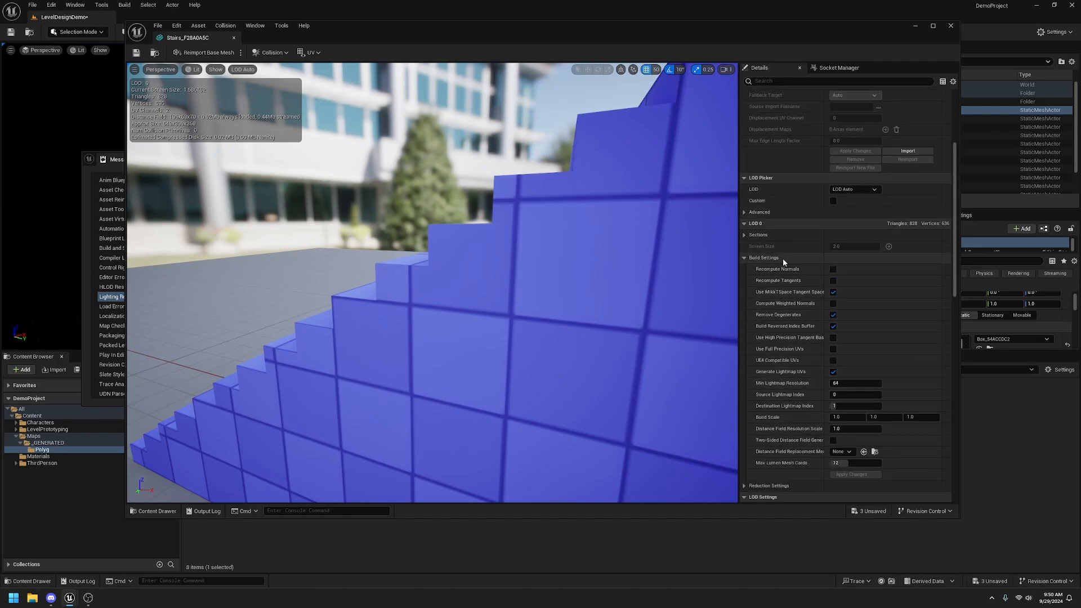
{"action": "scroll", "coordinate": [783, 263], "scroll_direction": "up", "scroll_amount": 3}
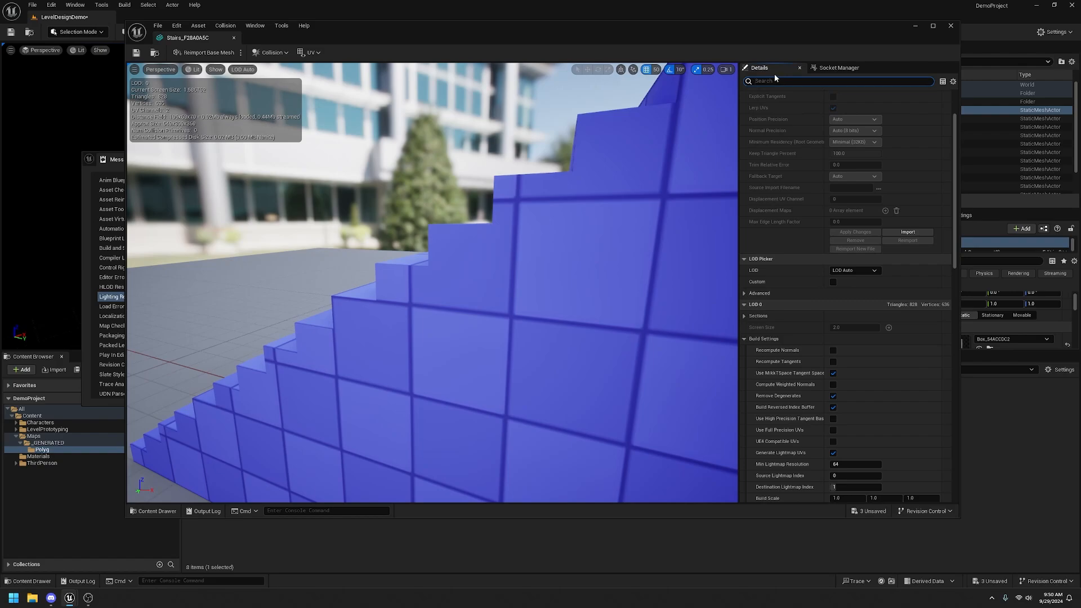
{"action": "type", "text": "t"}
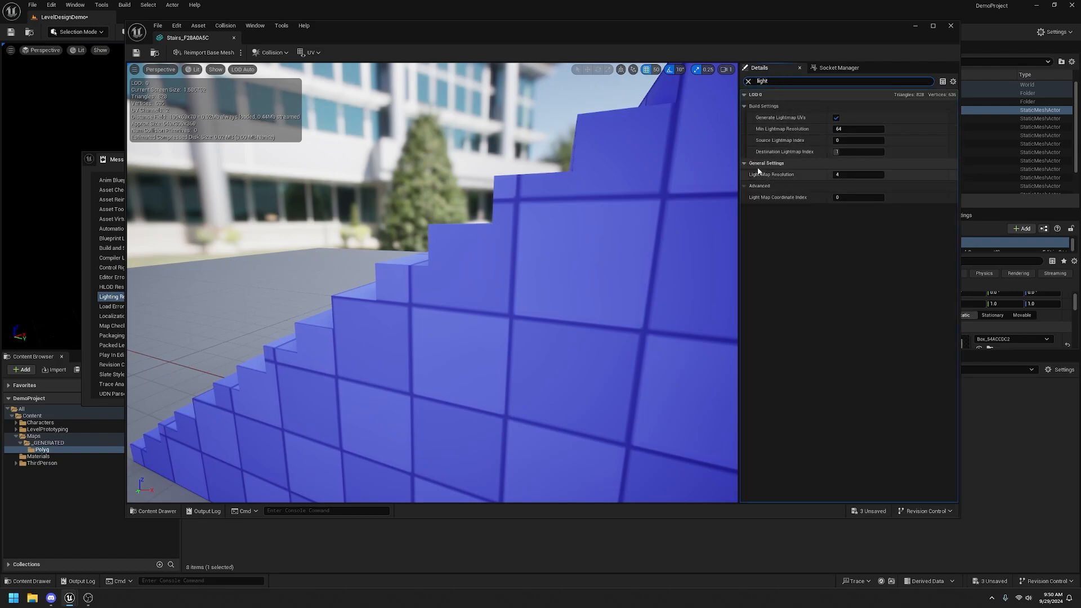
{"action": "left_click", "coordinate": [835, 197]}
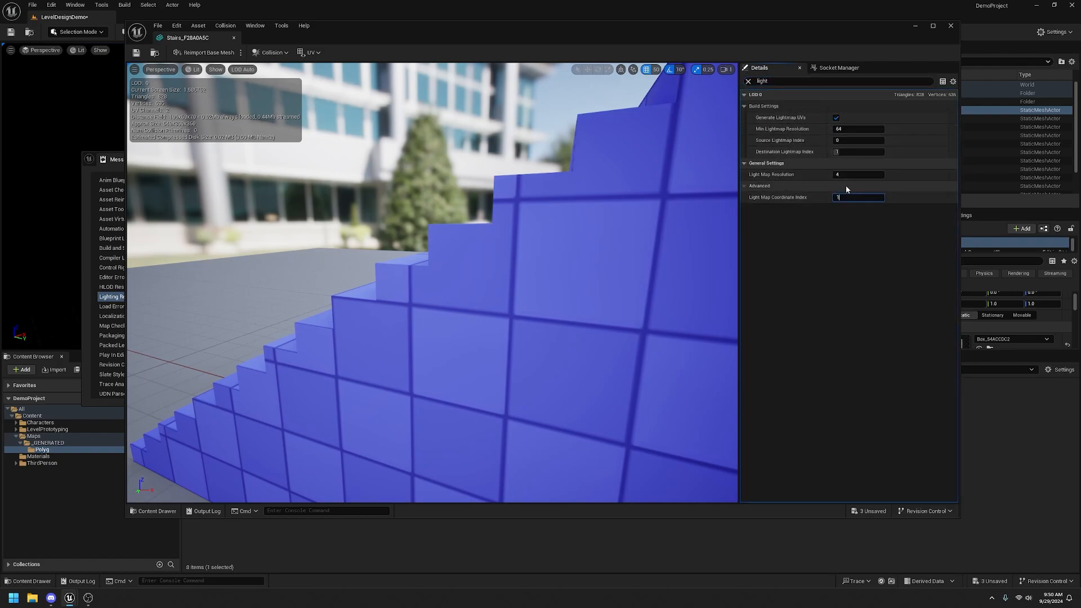
{"action": "key", "text": "ctrl+s"}
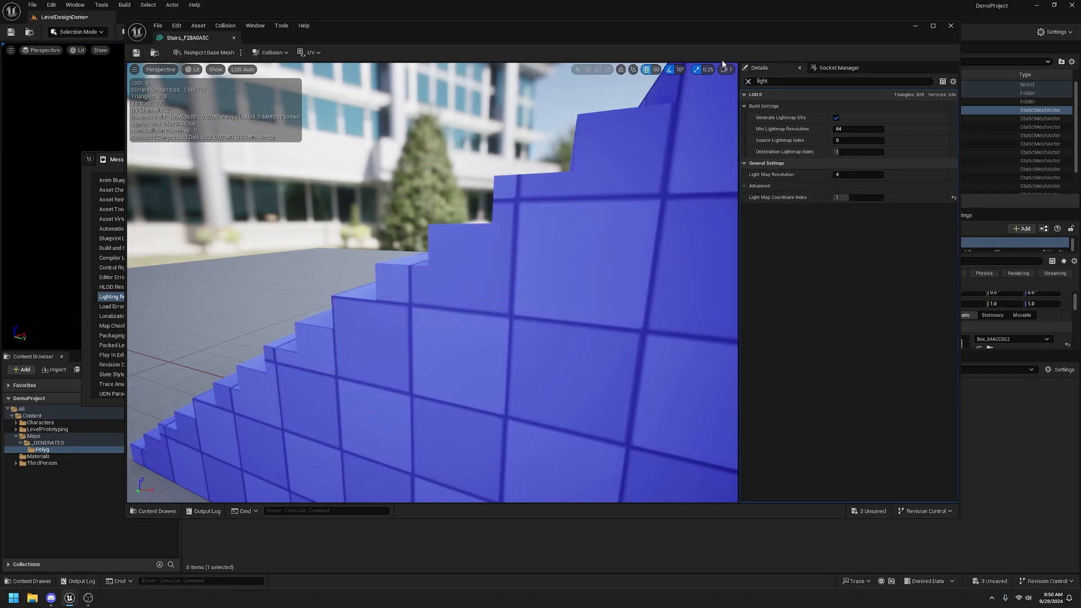
{"action": "left_click", "coordinate": [951, 25]}
Set the Light Map Coordinate Index of the Cylinder_1F37011F mesh to 1, then save and close the mesh
{"action": "left_click", "coordinate": [504, 426]}
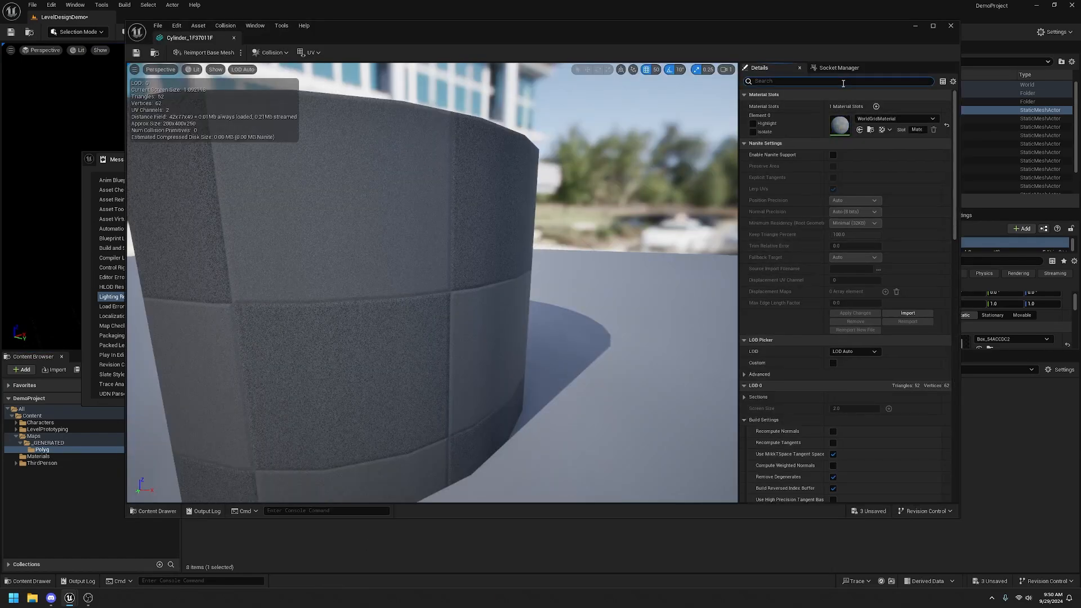
{"action": "left_click", "coordinate": [843, 83]}
{"action": "type", "text": "light"}
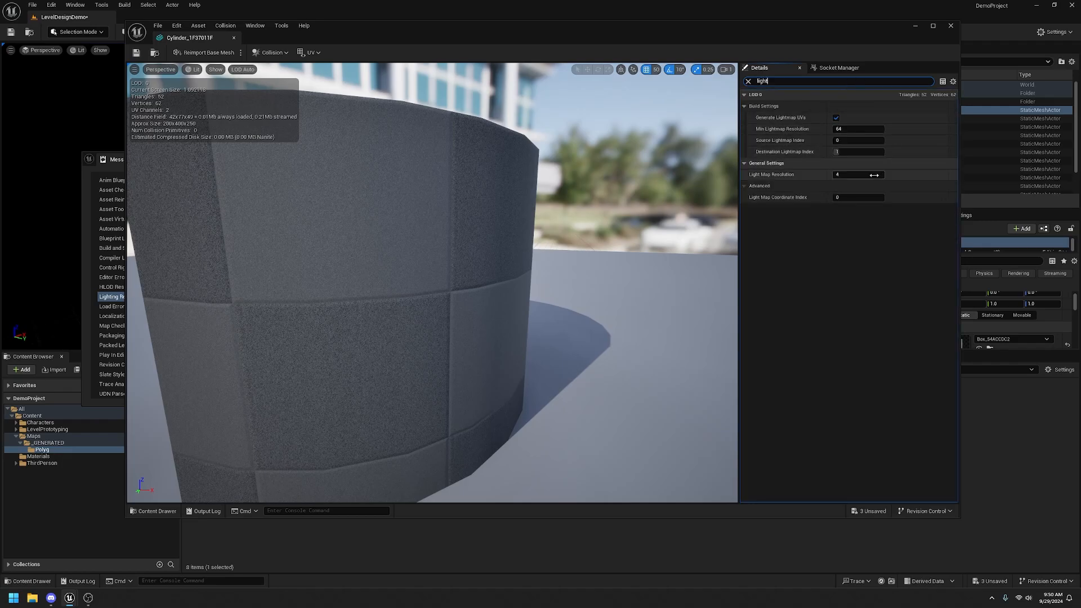
{"action": "left_click", "coordinate": [850, 197]}
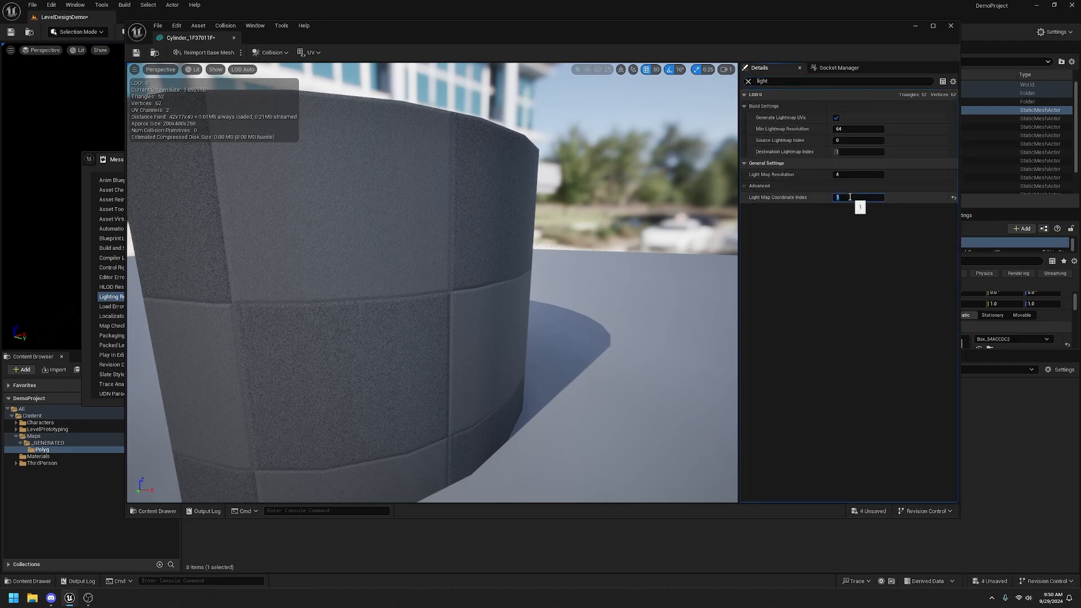
{"action": "left_click", "coordinate": [135, 53]}
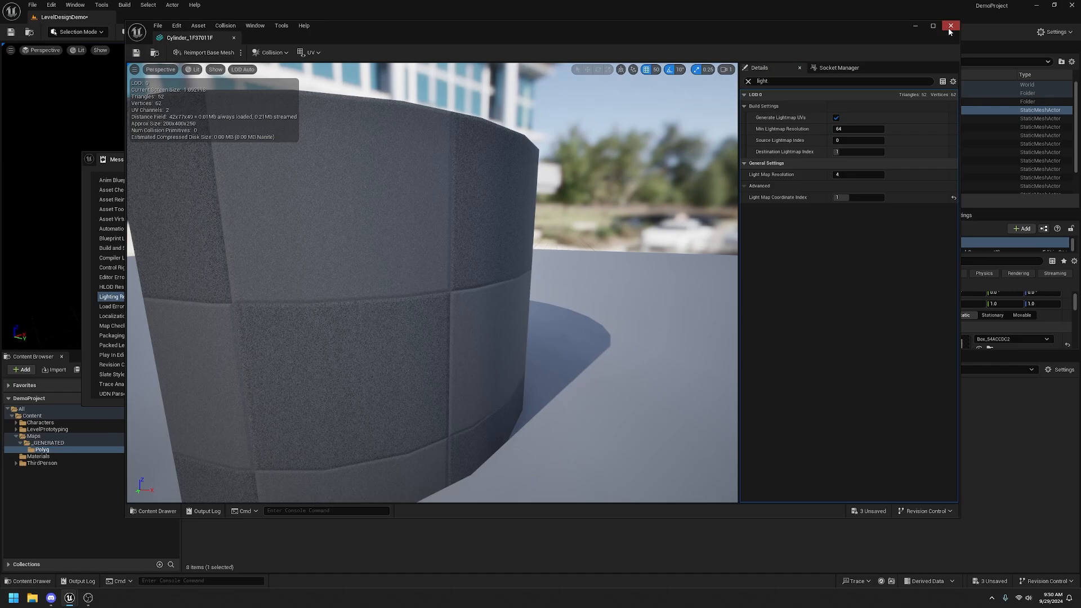
{"action": "left_click", "coordinate": [950, 26]}
Check the lightmap settings of the Box_B777A9EF mesh and close the mesh
{"action": "left_click", "coordinate": [454, 428]}
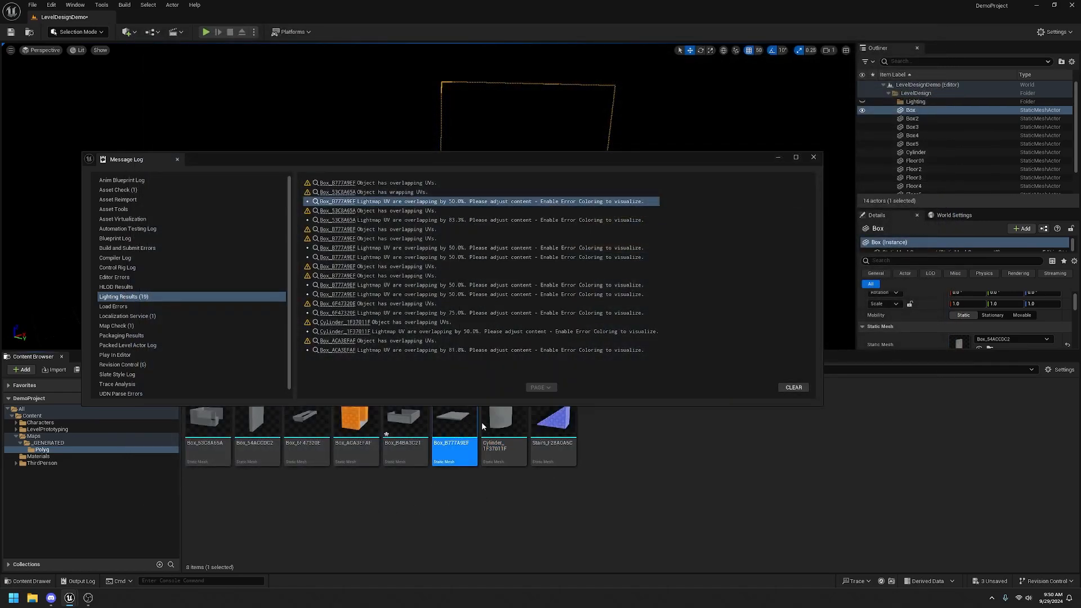
{"action": "double_click", "coordinate": [479, 422]}
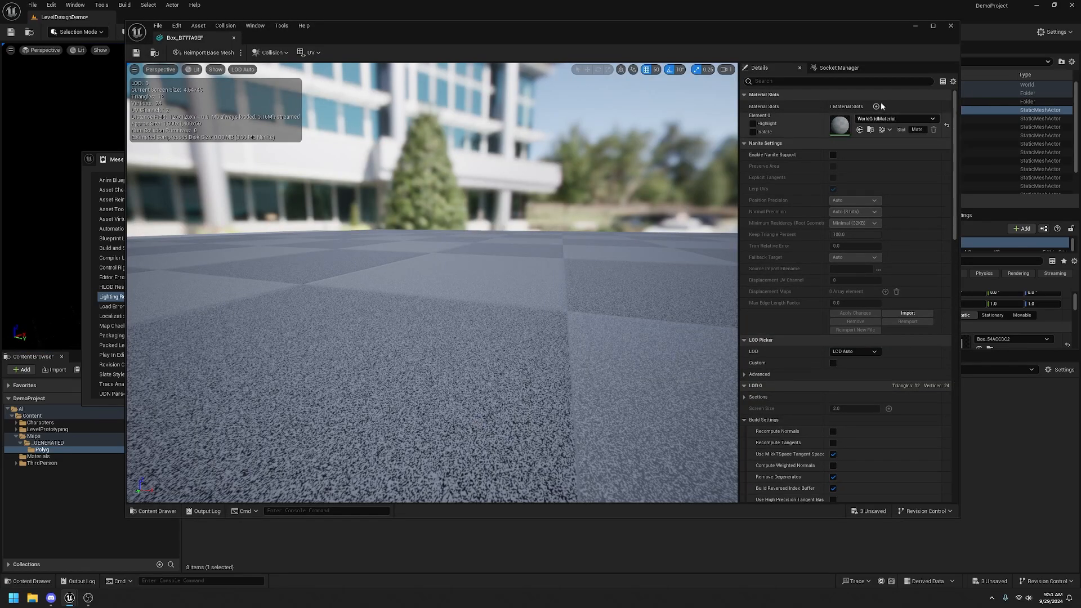
{"action": "left_click", "coordinate": [878, 81]}
{"action": "type", "text": "ligh"}
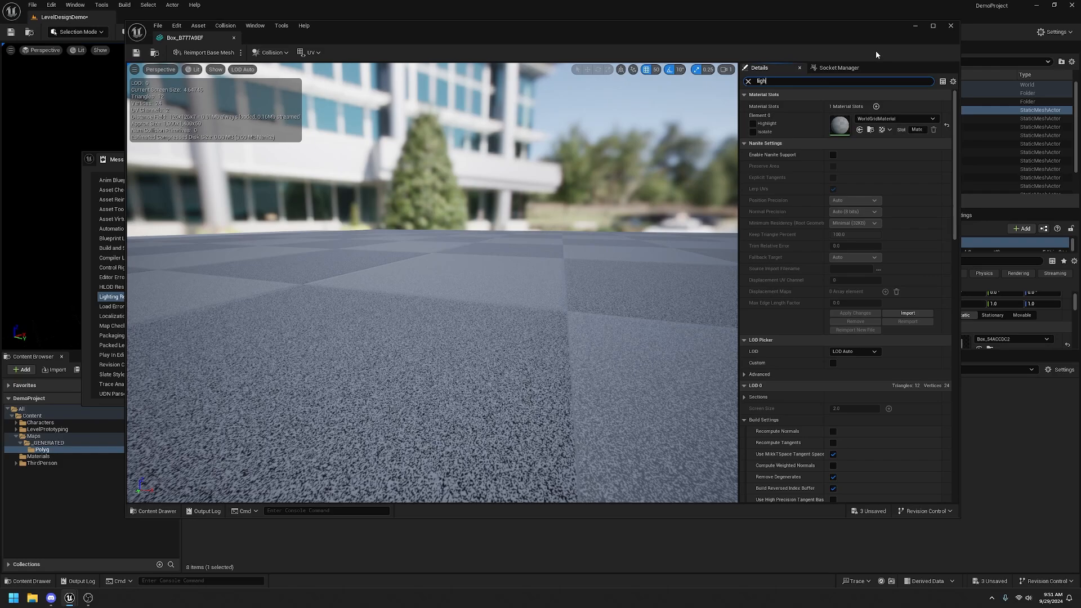
{"action": "type", "text": "t"}
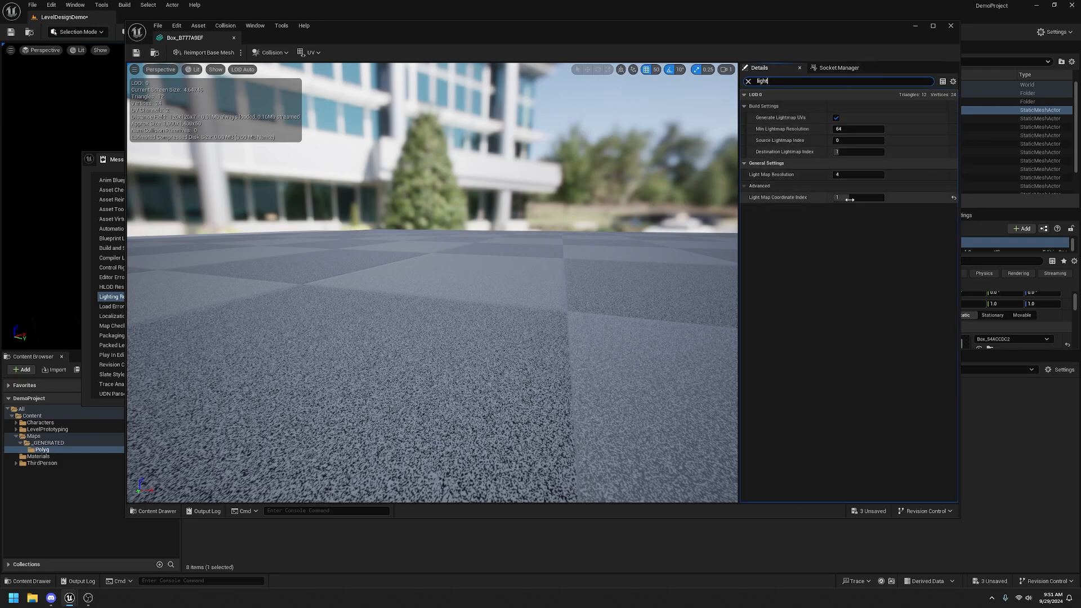
{"action": "left_click", "coordinate": [951, 26]}
Set the Light Map Coordinate Index of the Box_B4BA3C21 mesh to 1, then save and close the mesh
{"action": "left_click", "coordinate": [406, 422]}
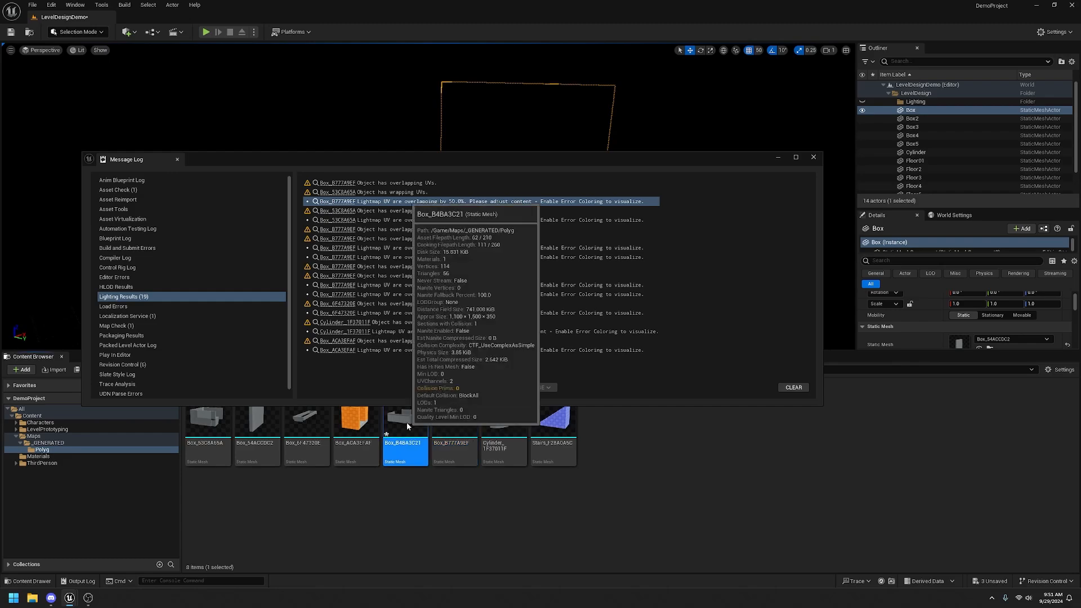
{"action": "double_click", "coordinate": [406, 422]}
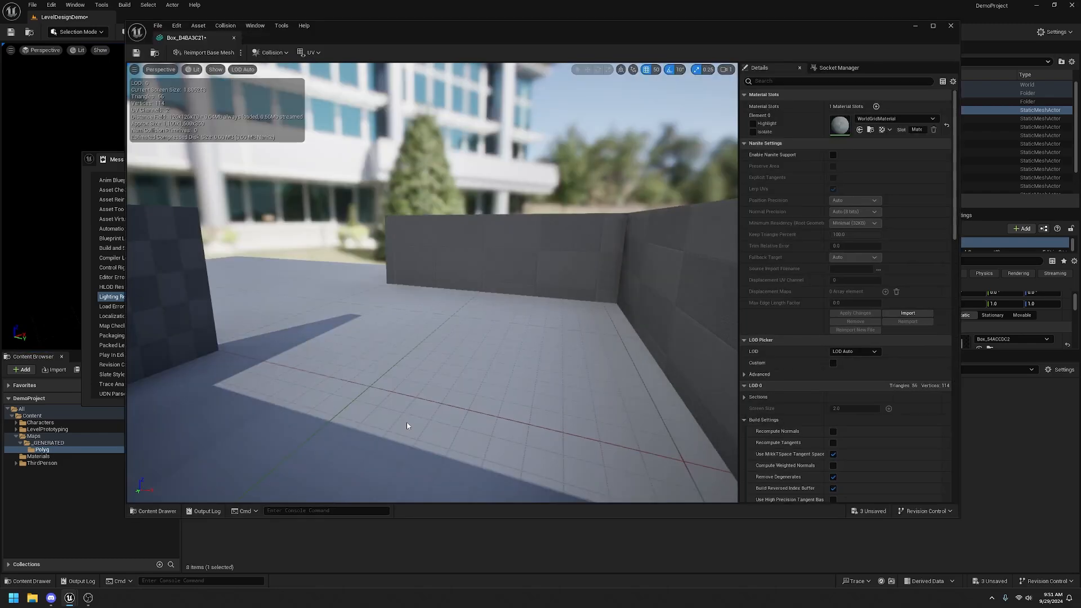
{"action": "left_click", "coordinate": [846, 81]}
{"action": "type", "text": "light"}
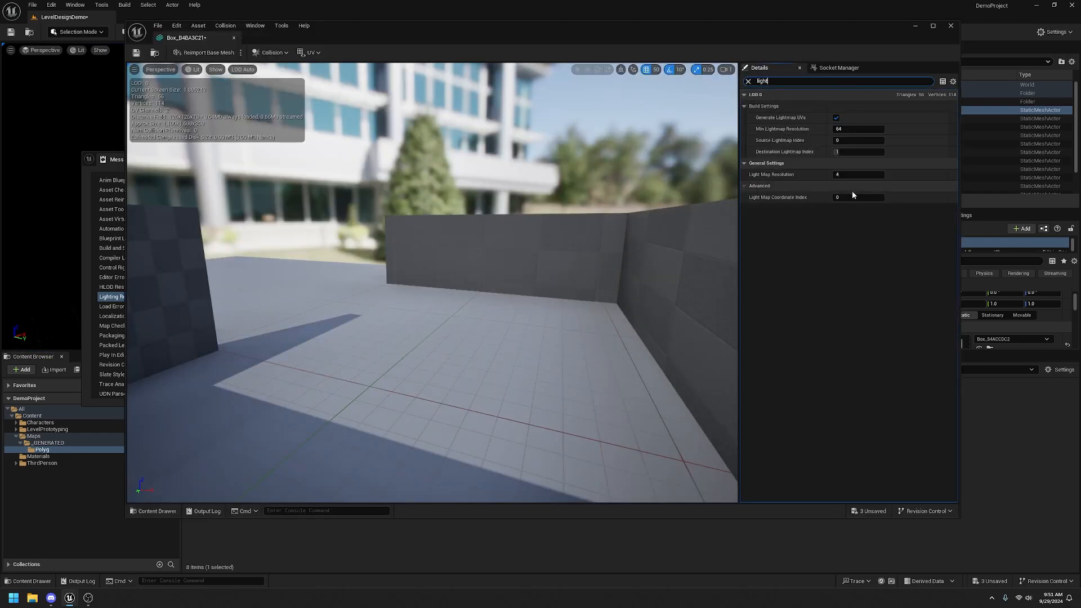
{"action": "left_click", "coordinate": [836, 197]}
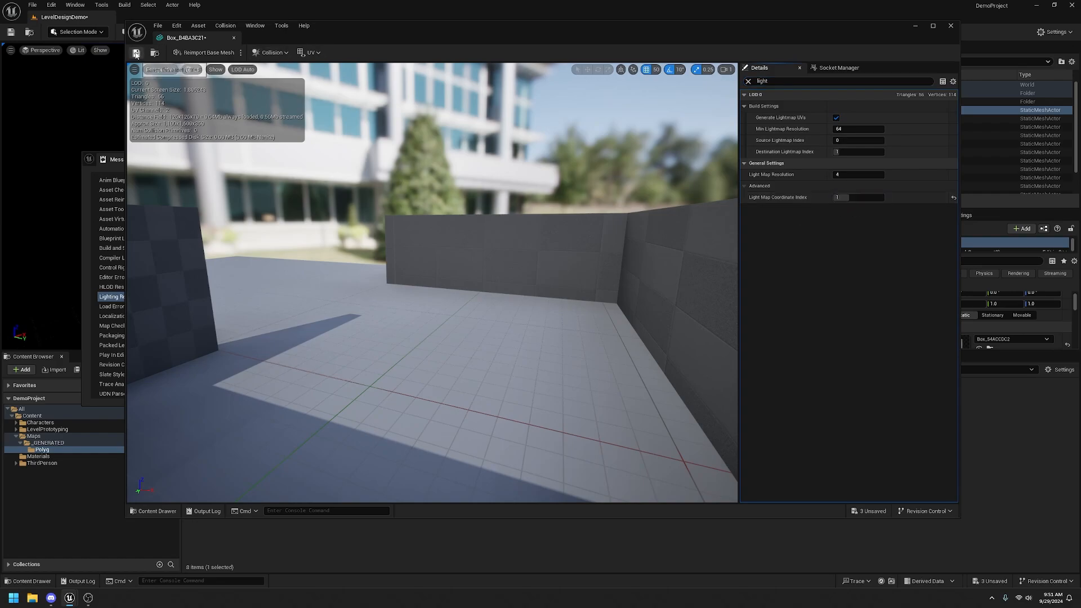
{"action": "left_click", "coordinate": [950, 26]}
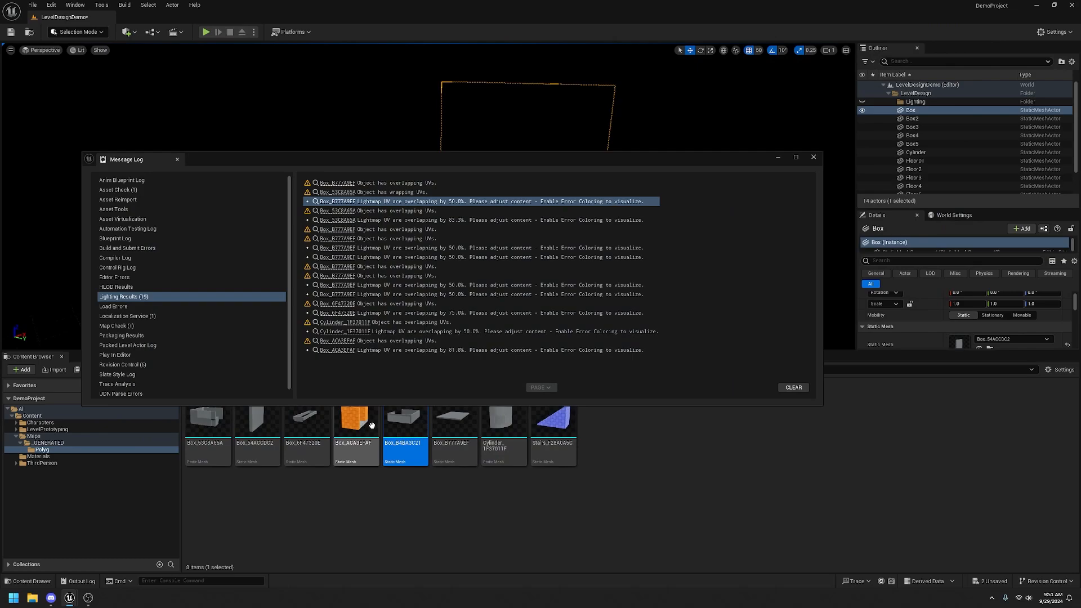
Set the Light Map Coordinate Index of the orange Box_ACA3EFAF mesh to 1, then save and close the mesh
{"action": "double_click", "coordinate": [354, 428]}
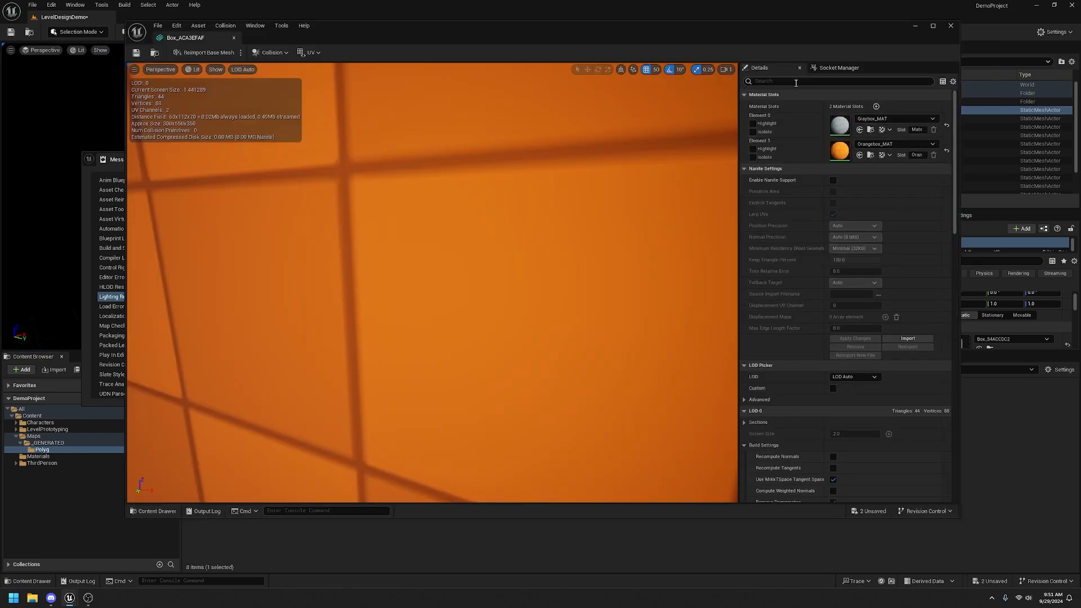
{"action": "left_click", "coordinate": [781, 82]}
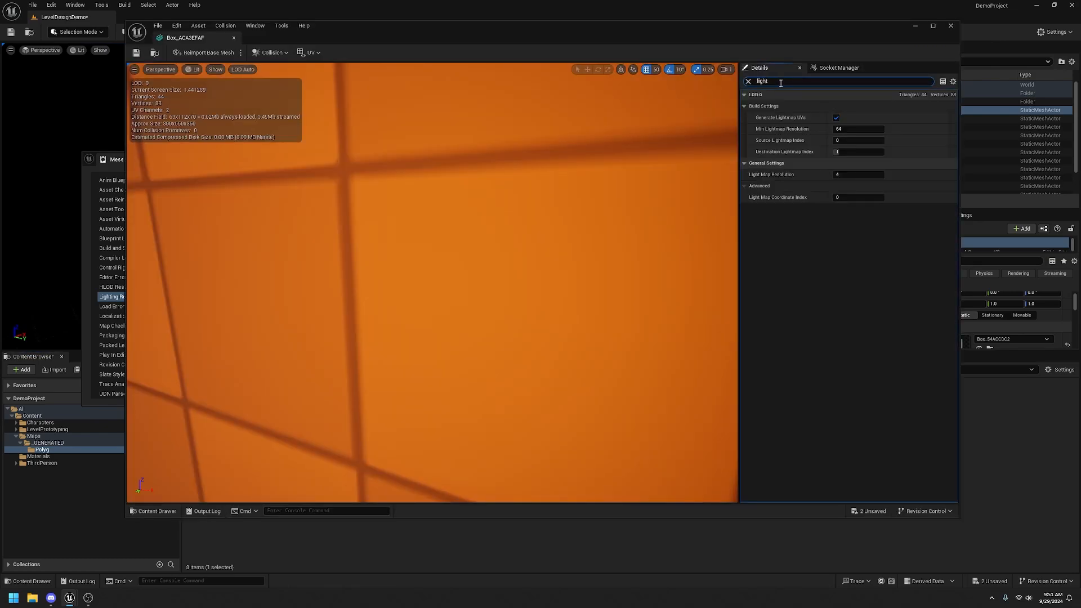
{"action": "left_click", "coordinate": [848, 197]}
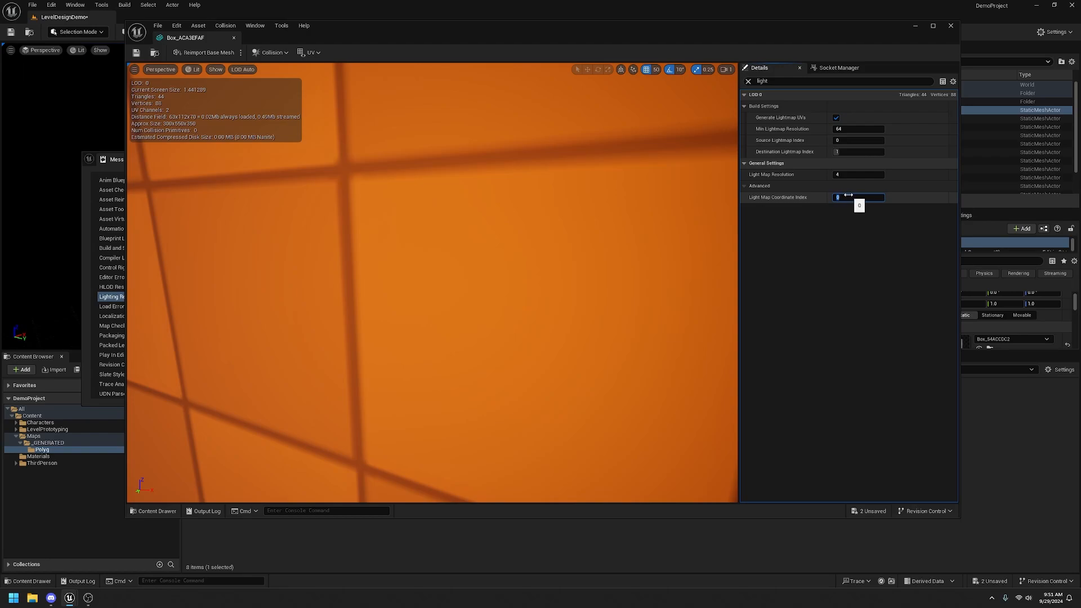
{"action": "type", "text": "1"}
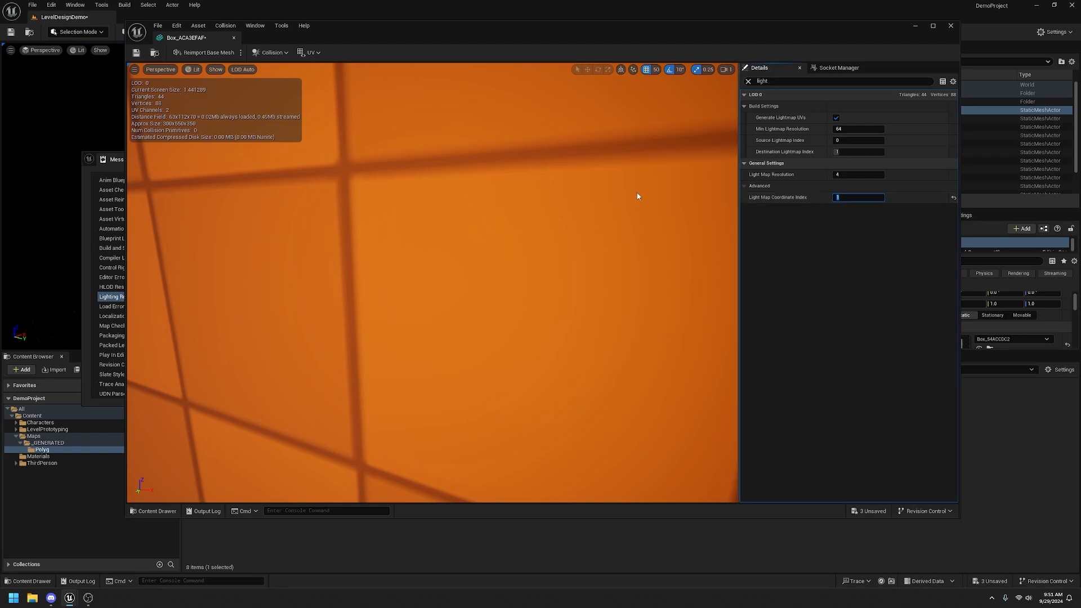
{"action": "left_click", "coordinate": [136, 53]}
{"action": "left_click", "coordinate": [950, 25]}
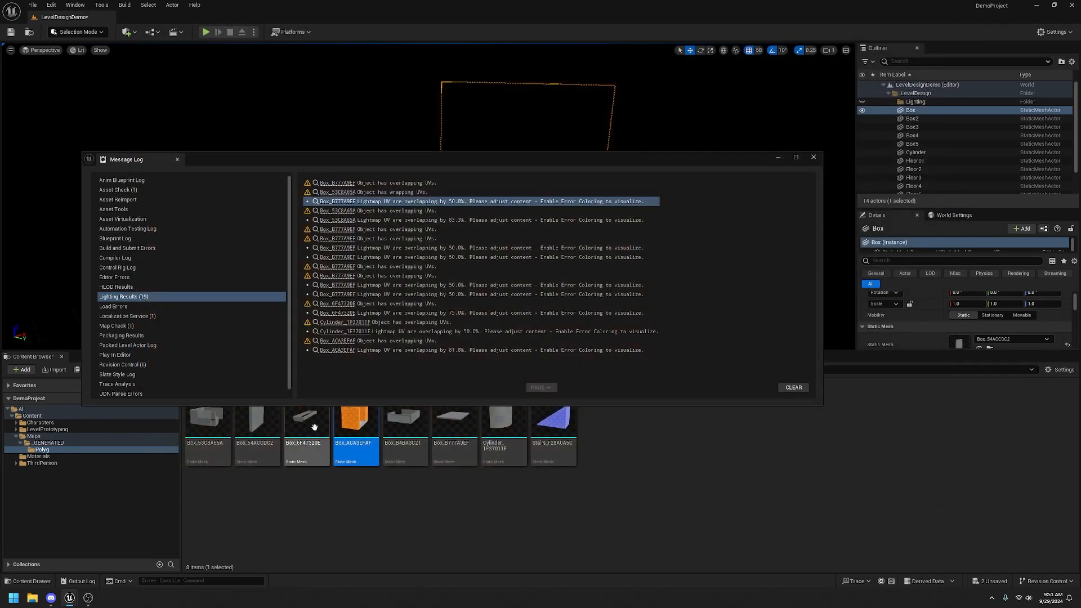
Set the Light Map Coordinate Index of the Box_5F47320E mesh to 1, then save and close the mesh
{"action": "left_click", "coordinate": [307, 425]}
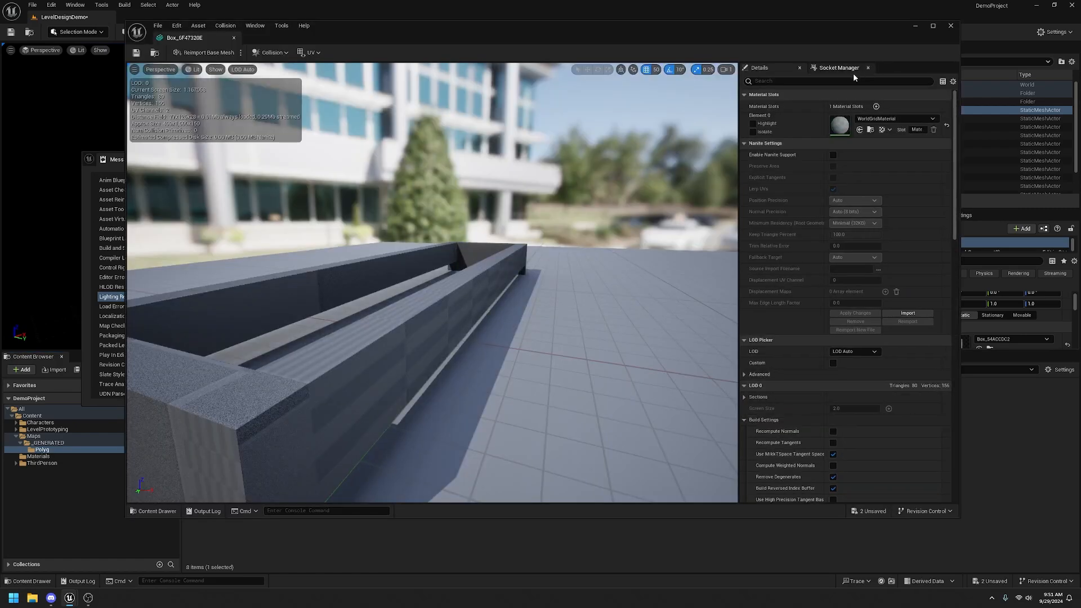
{"action": "left_click", "coordinate": [832, 77]}
{"action": "type", "text": "light"}
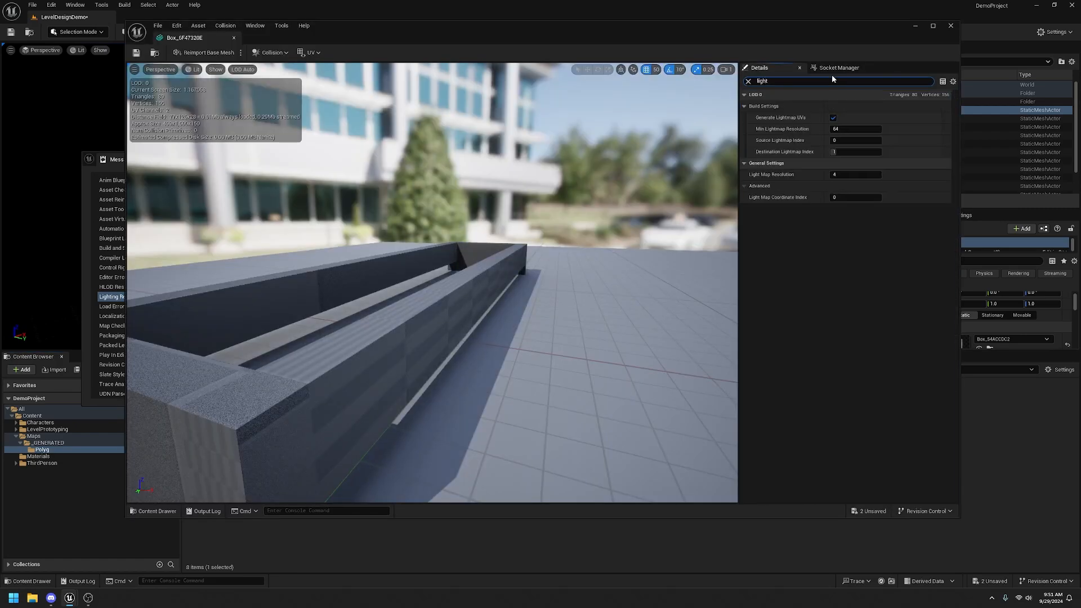
{"action": "left_click", "coordinate": [848, 197]}
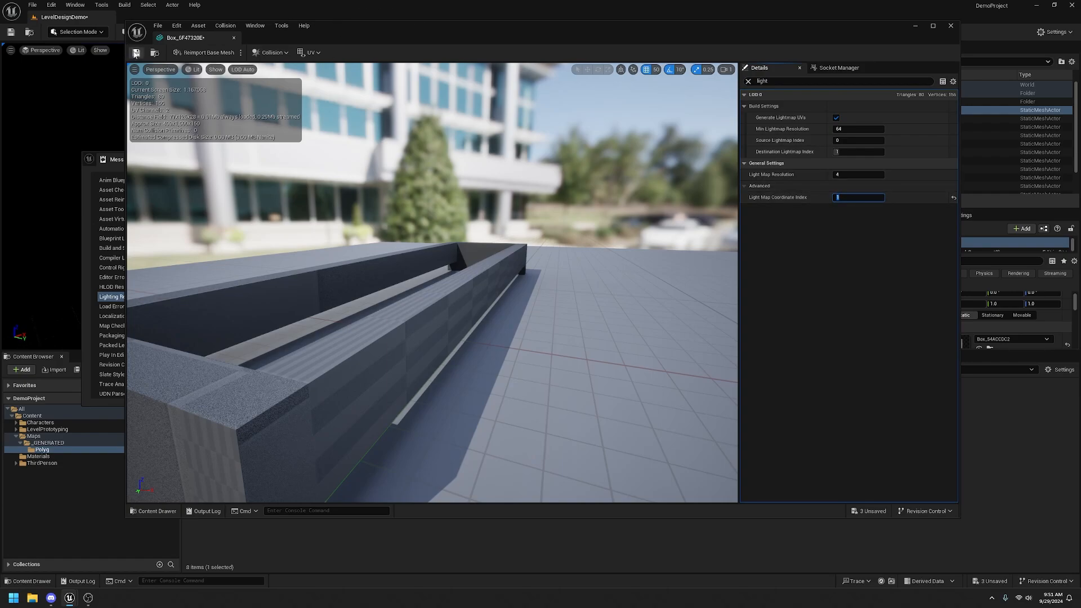
{"action": "left_click", "coordinate": [135, 53]}
{"action": "left_click", "coordinate": [950, 26]}
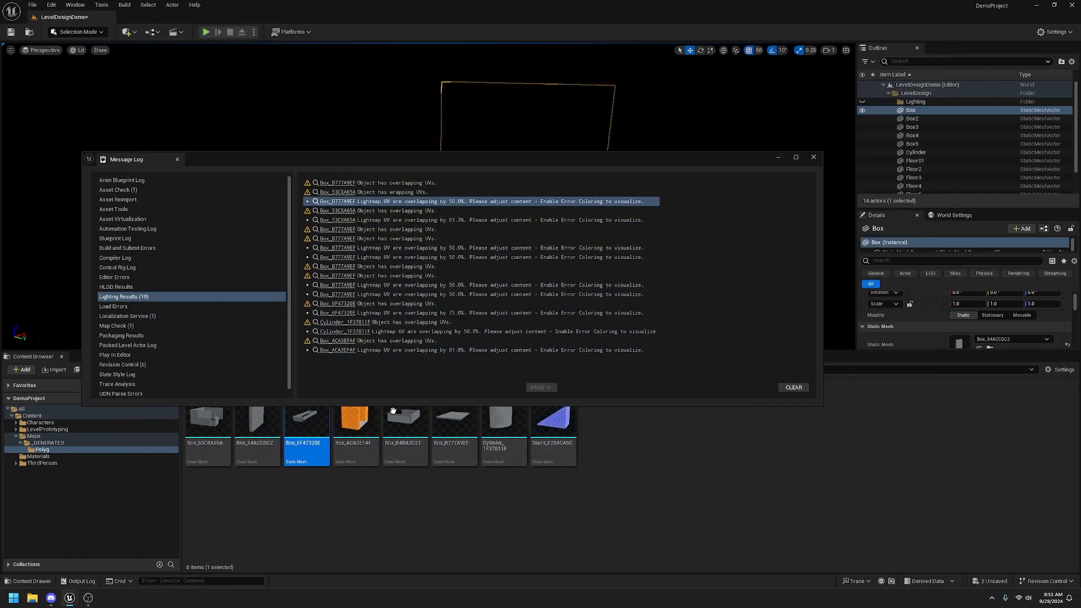
Set the Light Map Coordinate Index of the Box_53C8A65A mesh to 1, then save and close the mesh
{"action": "left_click", "coordinate": [207, 422]}
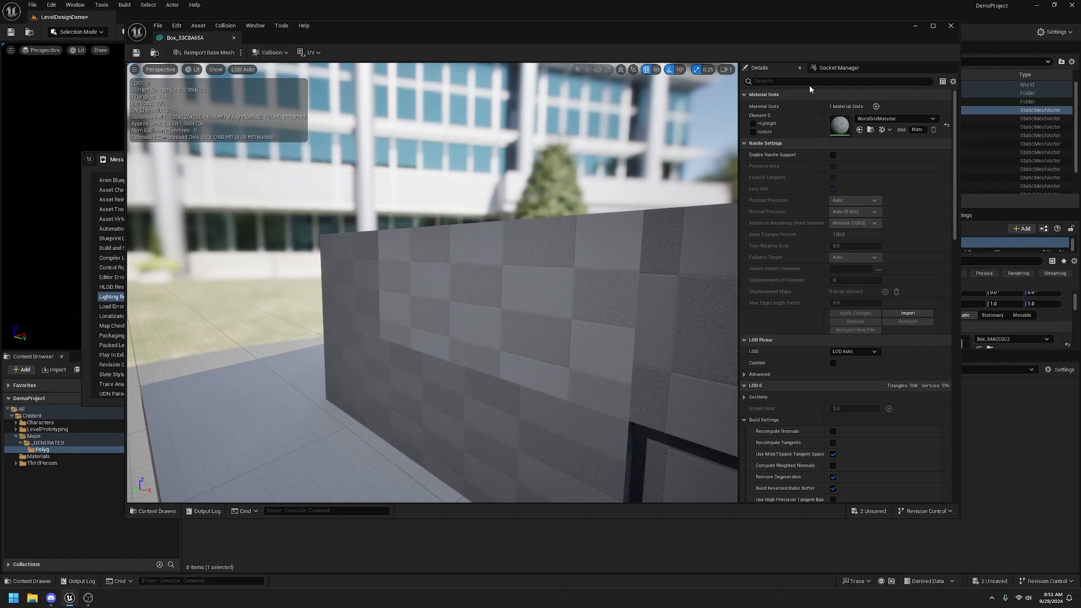
{"action": "left_click", "coordinate": [806, 80]}
{"action": "type", "text": "light"}
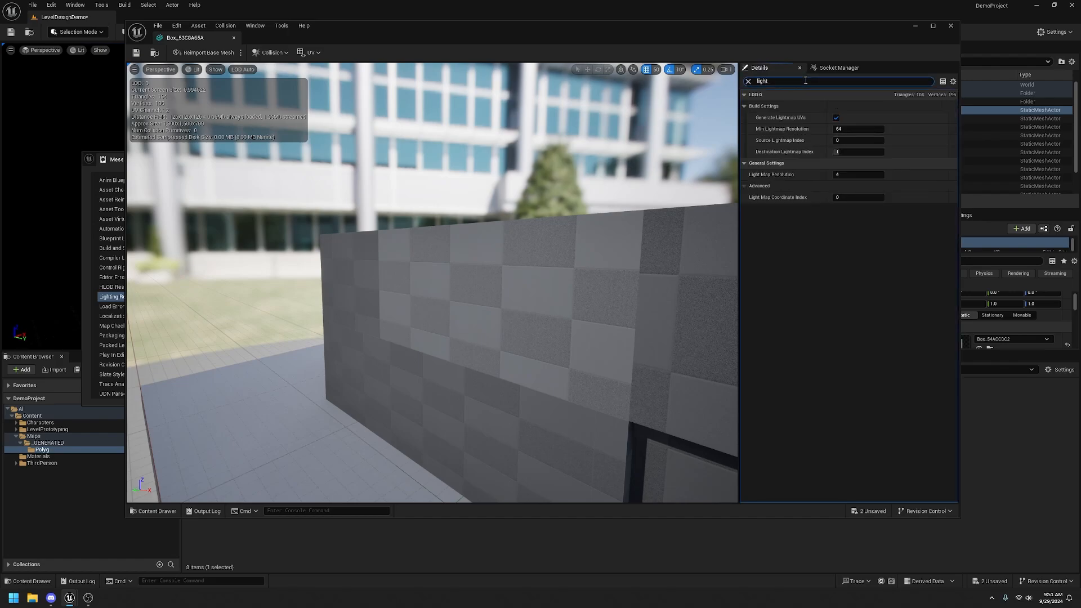
{"action": "left_click", "coordinate": [836, 197]}
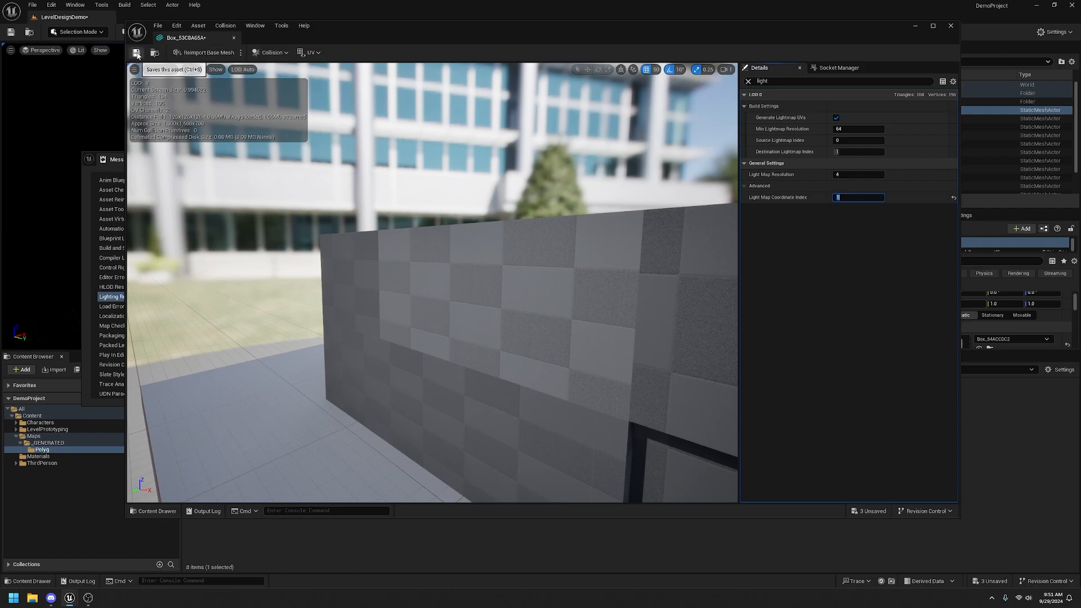
{"action": "left_click", "coordinate": [951, 25]}
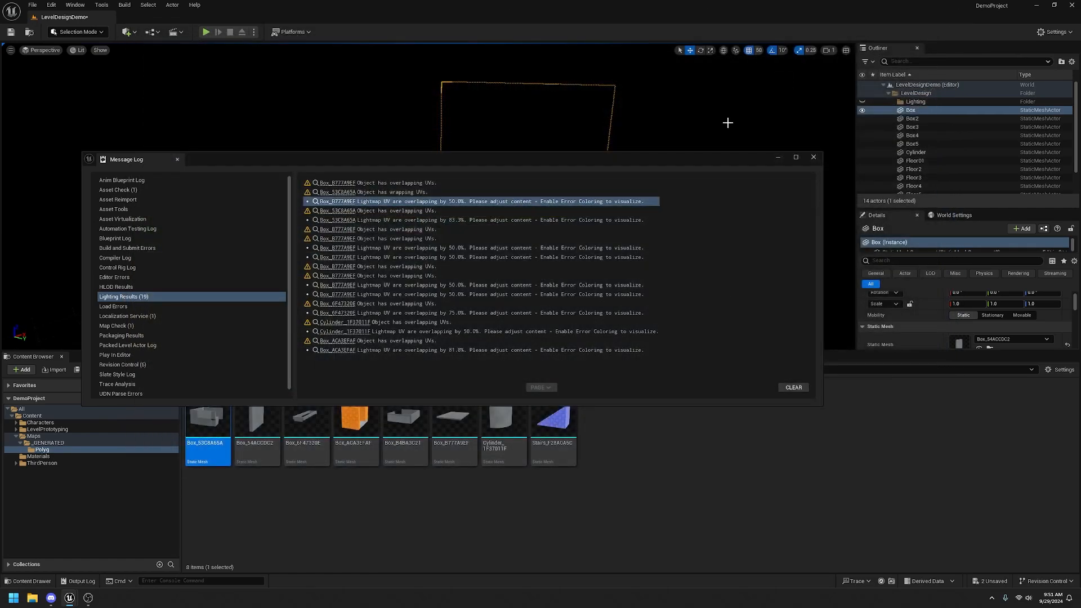
Clear the lighting results, close the message log, and rebuild only the level's lighting
{"action": "left_click", "coordinate": [793, 388]}
{"action": "left_click", "coordinate": [819, 160]}
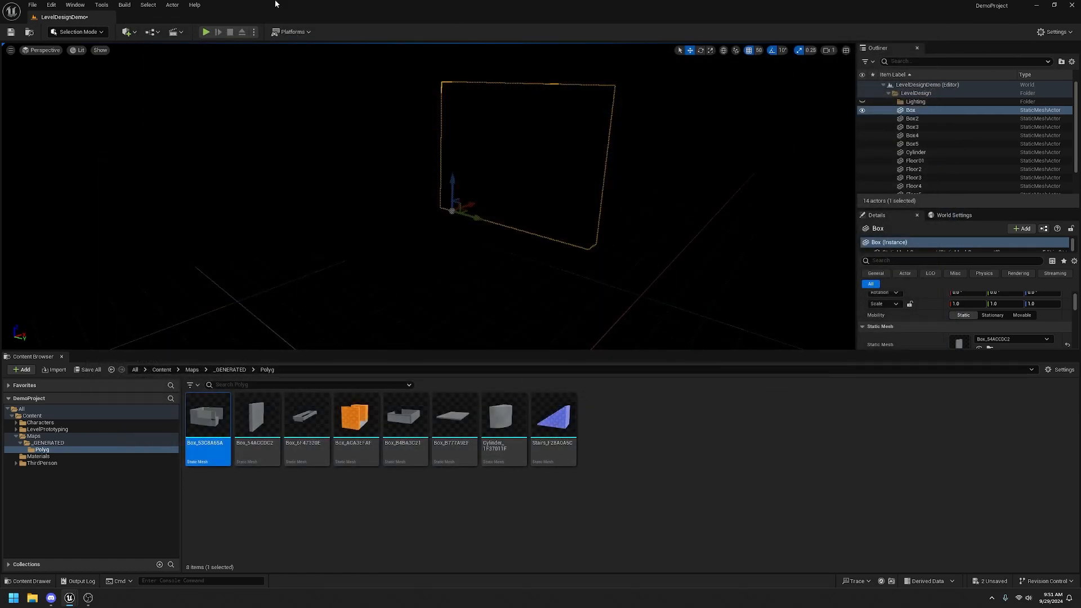
{"action": "left_click", "coordinate": [124, 5]}
{"action": "mouse_move", "coordinate": [188, 77]}
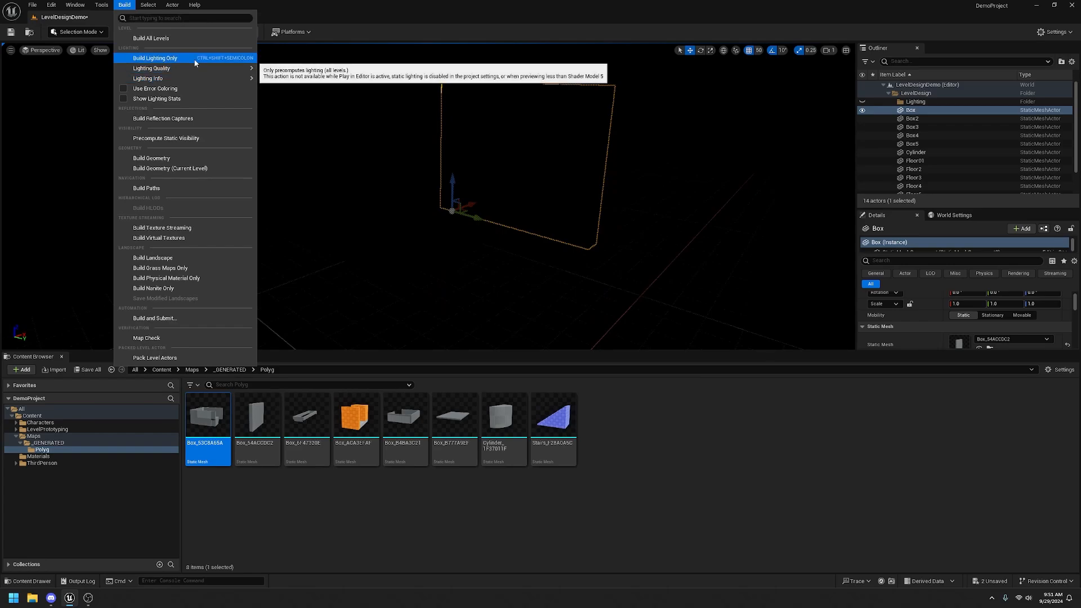
{"action": "left_click", "coordinate": [194, 59]}
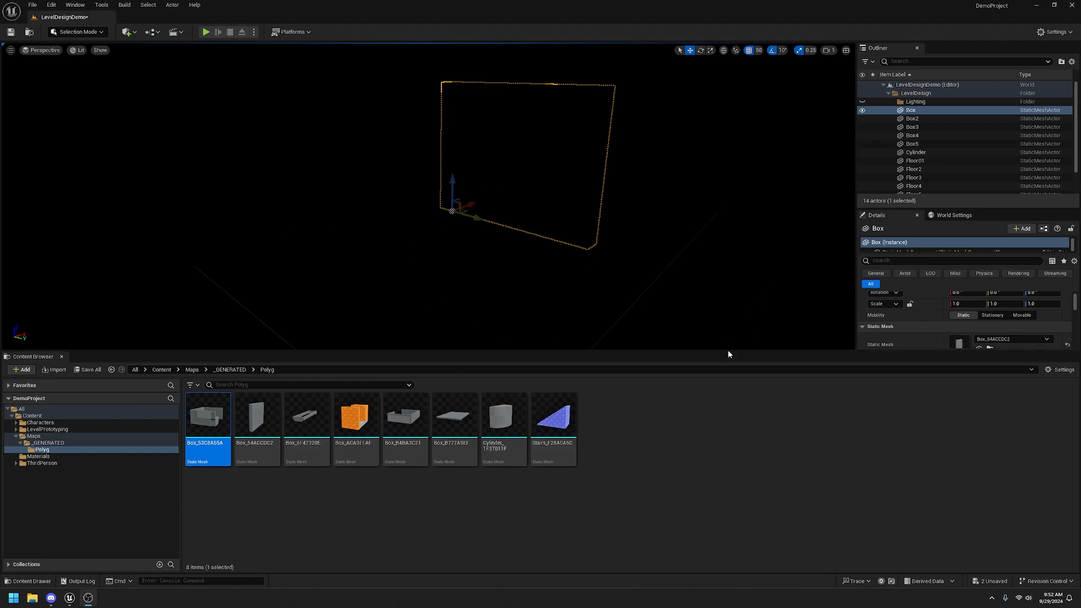
{"action": "left_click_drag", "start_coordinate": [732, 351], "coordinate": [731, 480]}
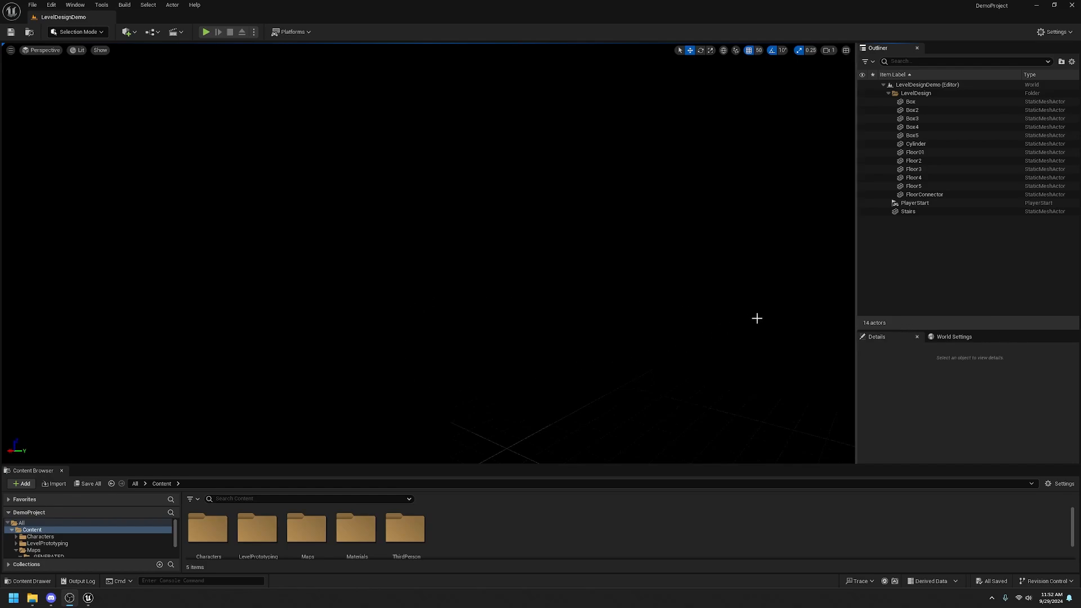
Add a Sky Light to the level
{"action": "left_click", "coordinate": [102, 6]}
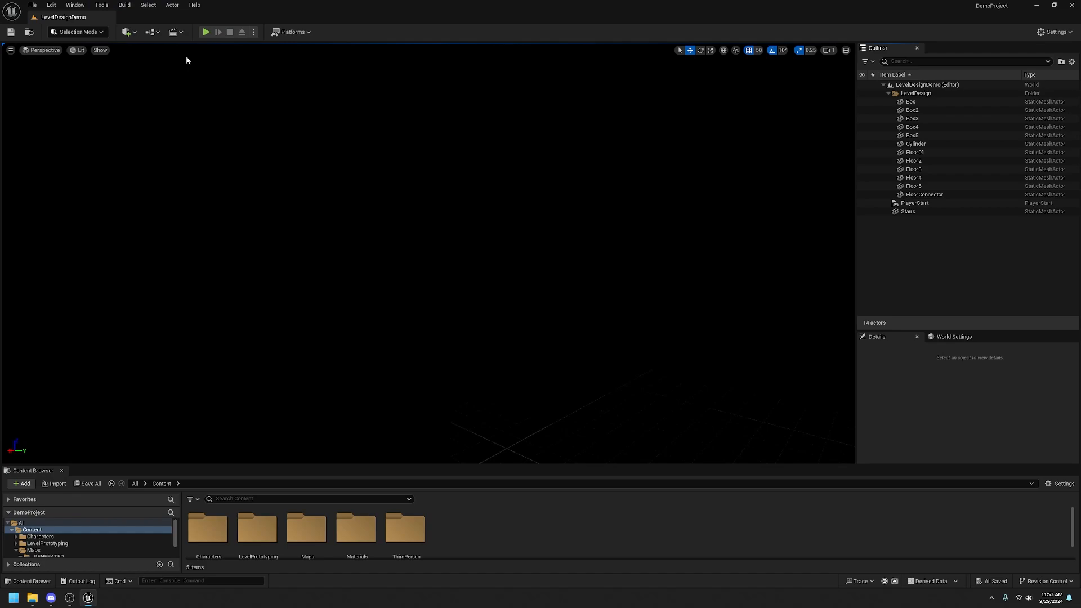
{"action": "left_click", "coordinate": [127, 31]}
{"action": "mouse_move", "coordinate": [192, 120]}
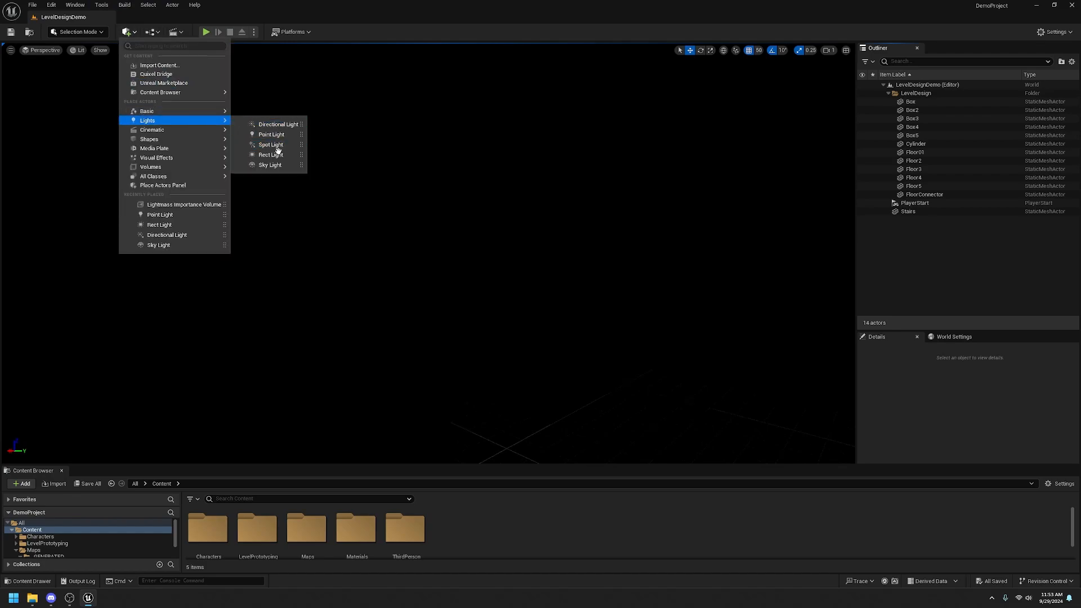
{"action": "left_click", "coordinate": [271, 165]}
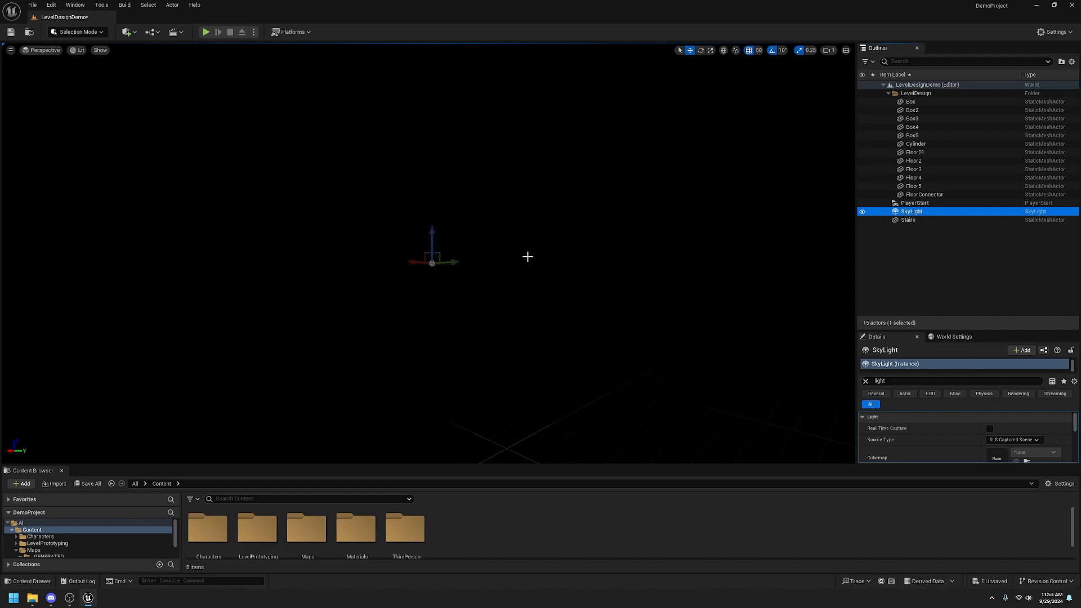
Inspect the level geometry in Unlit view mode, and return the viewport to Lit
{"action": "right_click_drag", "start_coordinate": [528, 256], "coordinate": [152, 59]}
{"action": "left_click", "coordinate": [78, 53]}
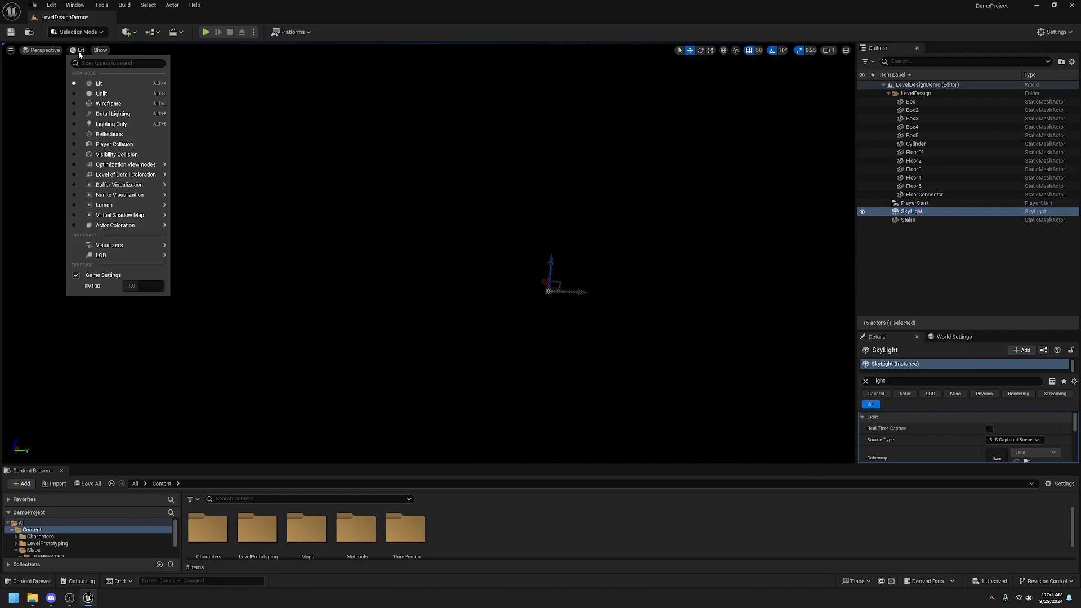
{"action": "left_click", "coordinate": [126, 89]}
{"action": "right_click_drag", "start_coordinate": [655, 251], "coordinate": [656, 251]}
{"action": "left_click", "coordinate": [83, 52]}
{"action": "left_click", "coordinate": [99, 84]}
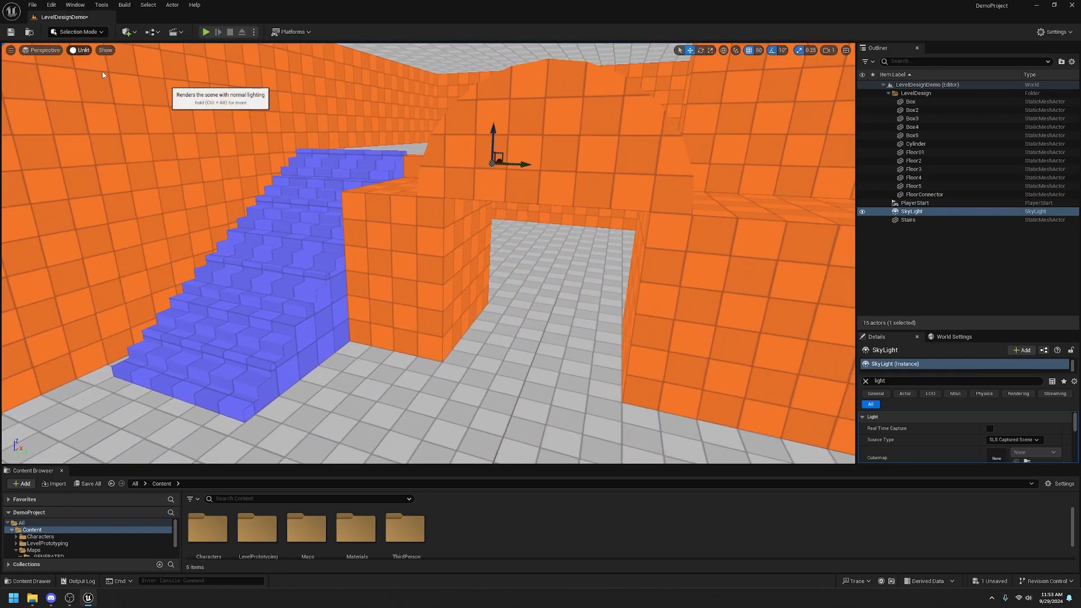
Build only the lighting for the level with the sky light in place
{"action": "left_click", "coordinate": [103, 5]}
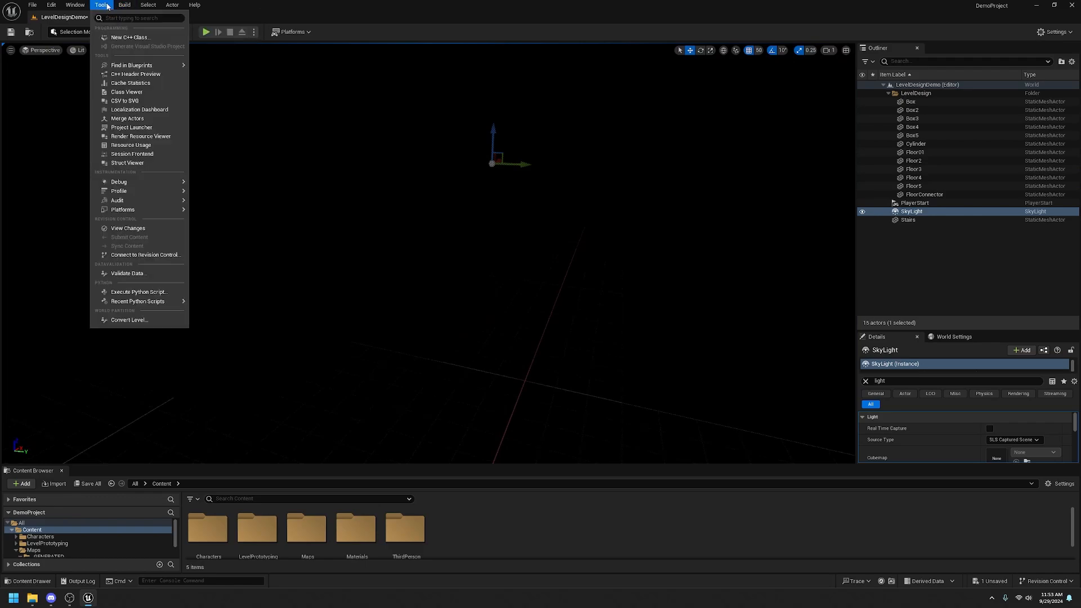
{"action": "mouse_move", "coordinate": [124, 5]}
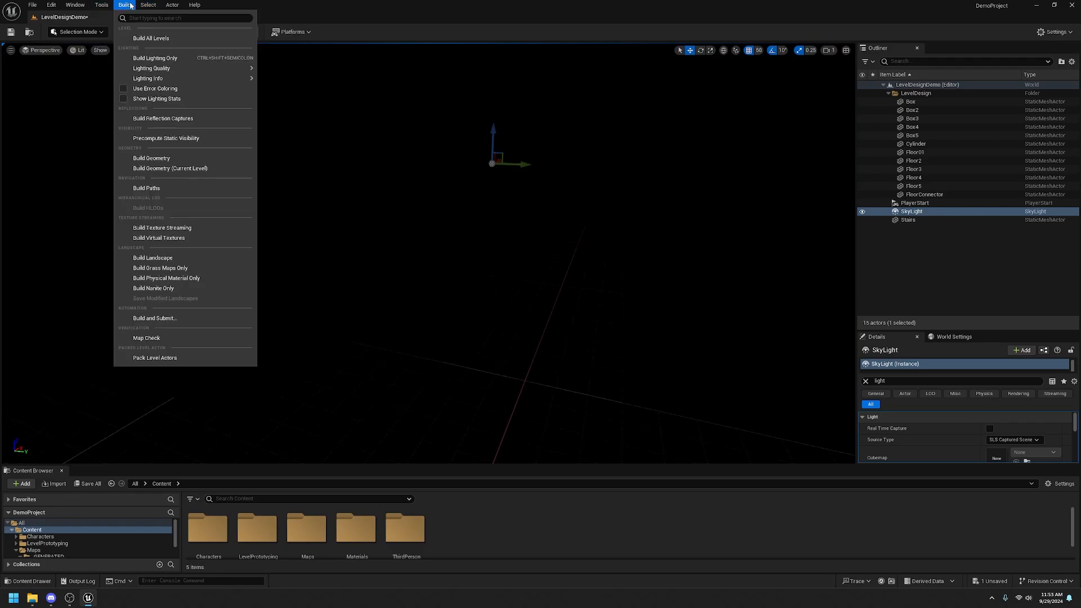
{"action": "left_click", "coordinate": [181, 58]}
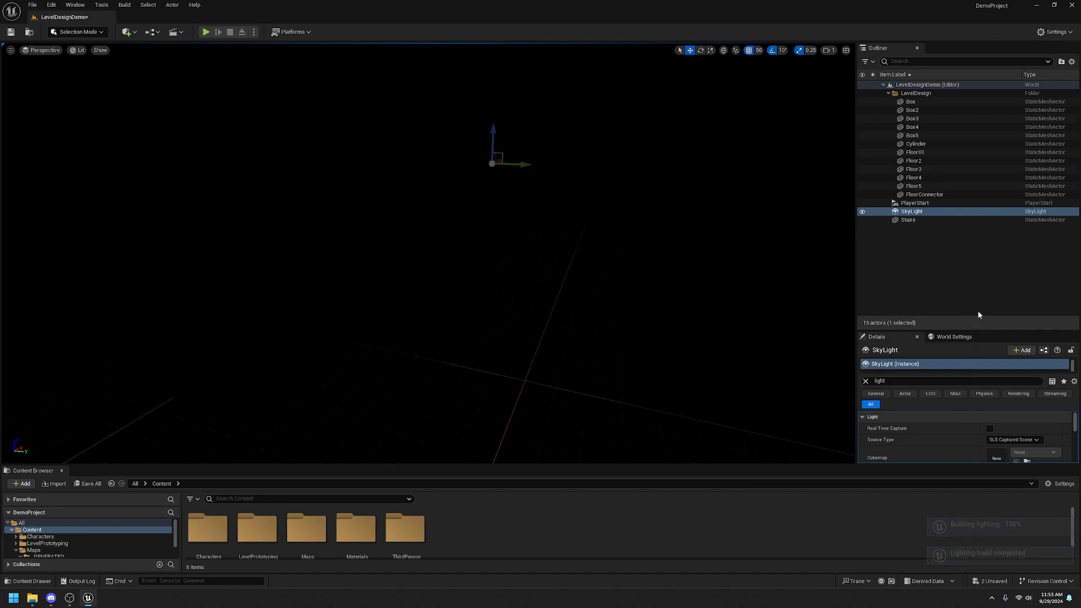
Clear the property filter for the sky light and set its Mobility to Movable
{"action": "left_click_drag", "start_coordinate": [983, 327], "coordinate": [983, 161]}
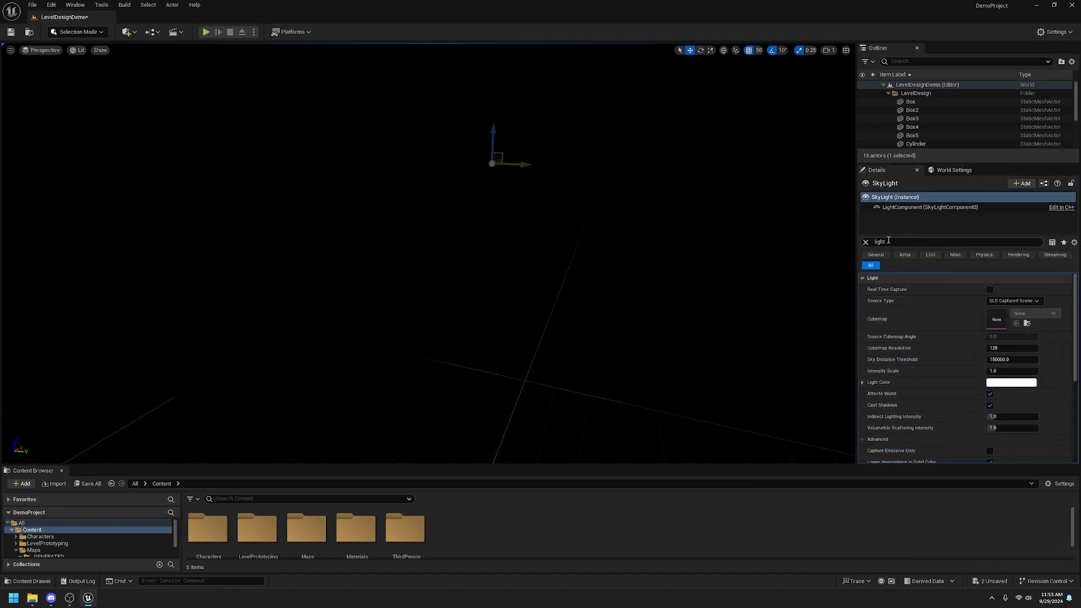
{"action": "left_click", "coordinate": [865, 243]}
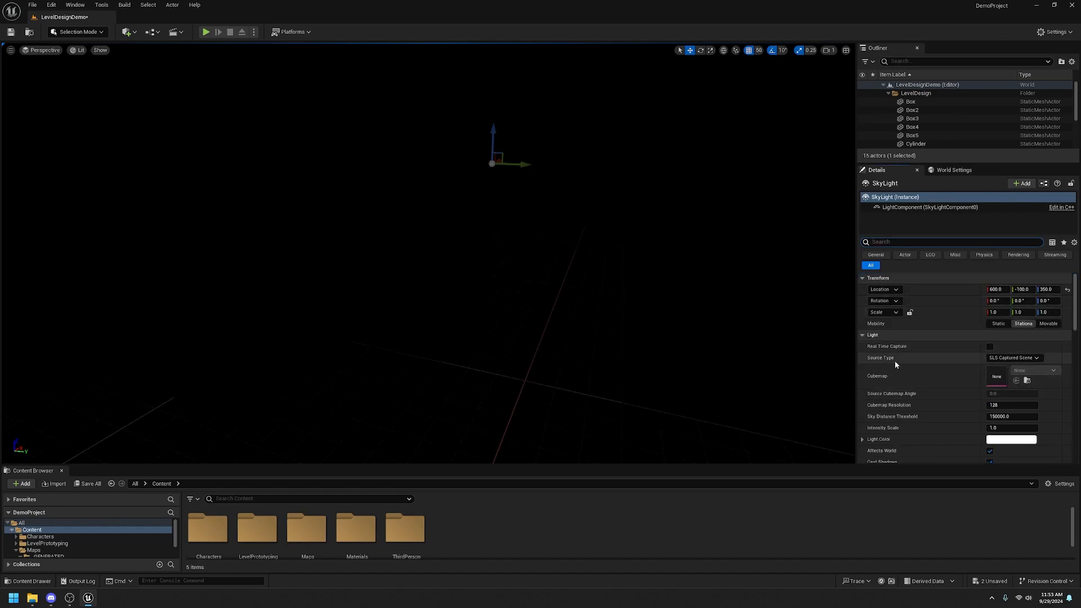
{"action": "scroll", "coordinate": [984, 355], "scroll_direction": "down", "scroll_amount": 3}
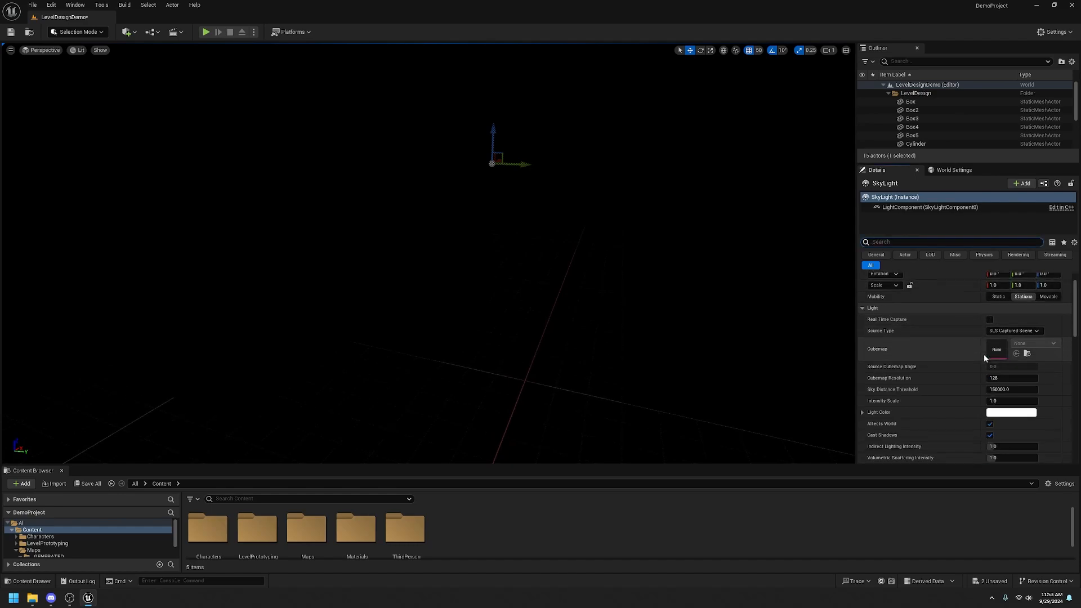
{"action": "scroll", "coordinate": [951, 289], "scroll_direction": "up", "scroll_amount": 2}
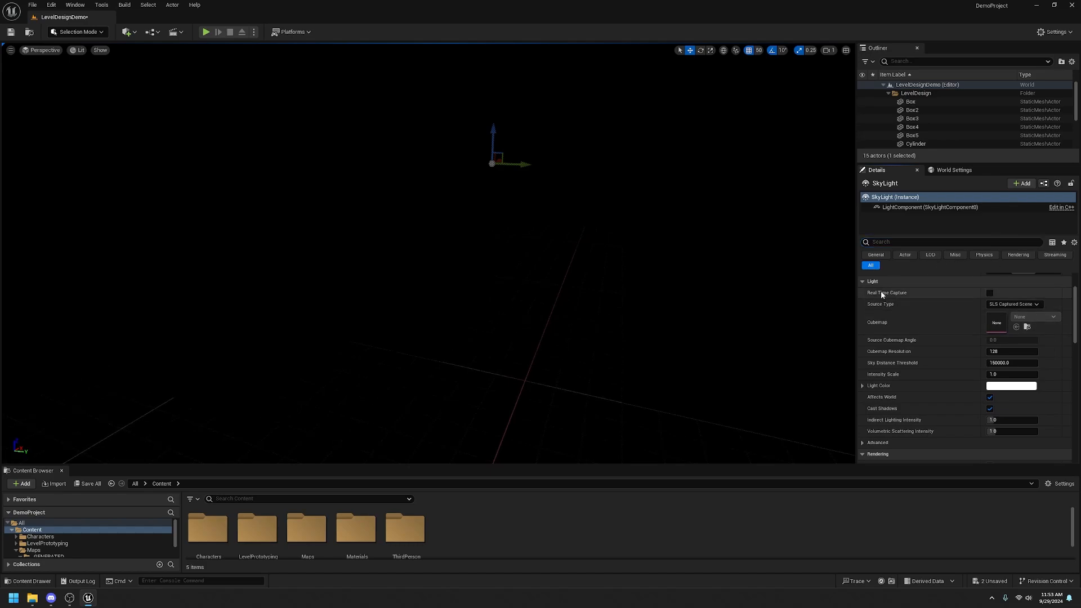
{"action": "scroll", "coordinate": [1006, 376], "scroll_direction": "up", "scroll_amount": 2}
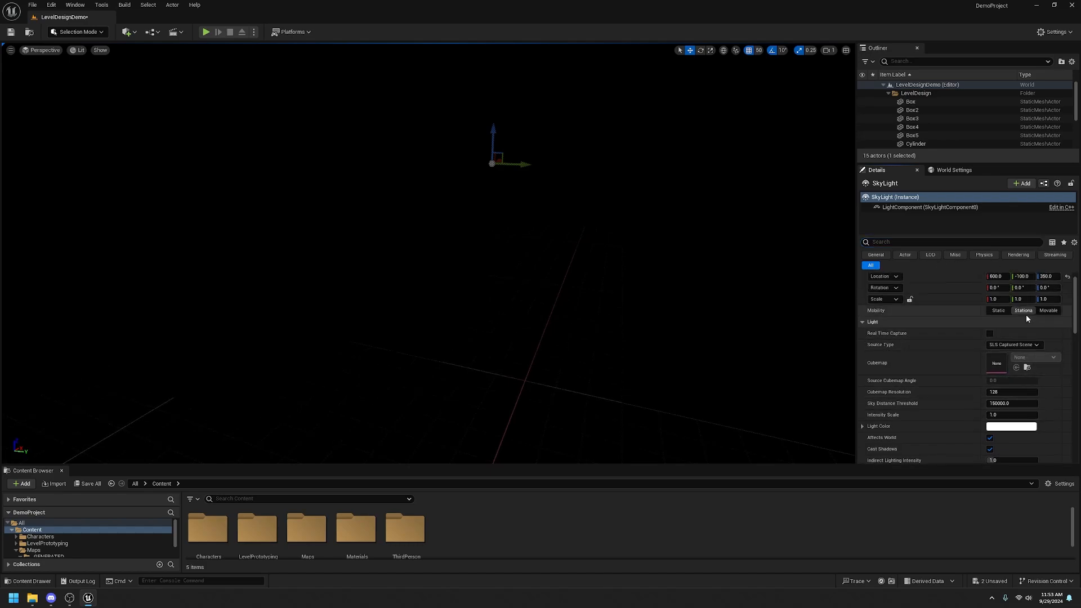
{"action": "left_click", "coordinate": [1048, 310]}
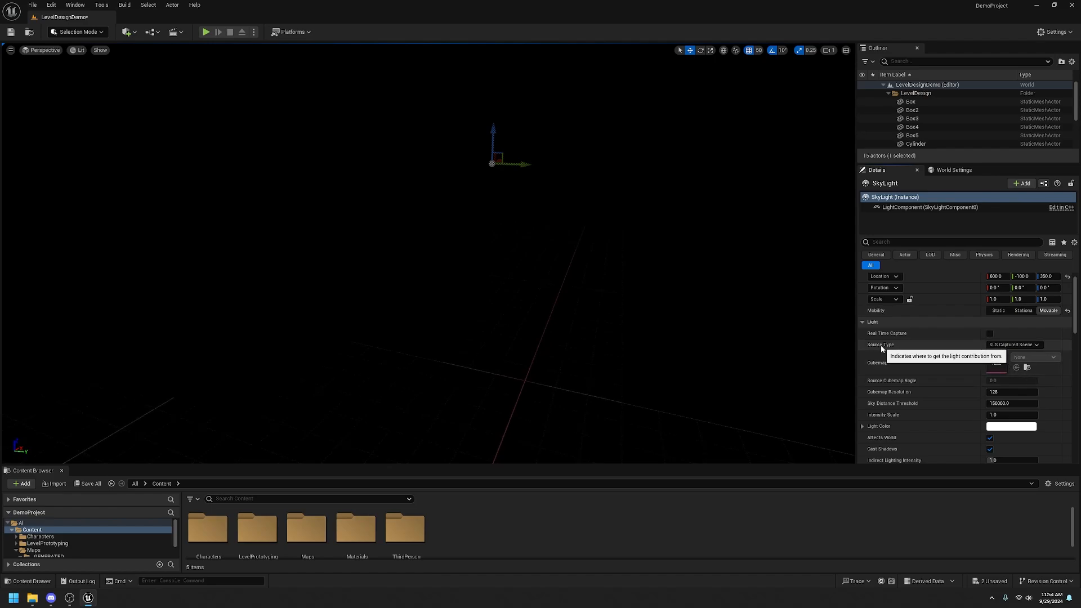
Set the sky light's Source Type to SLS Specified Cubemap and assign the daylight cubemap
{"action": "left_click", "coordinate": [1023, 346]}
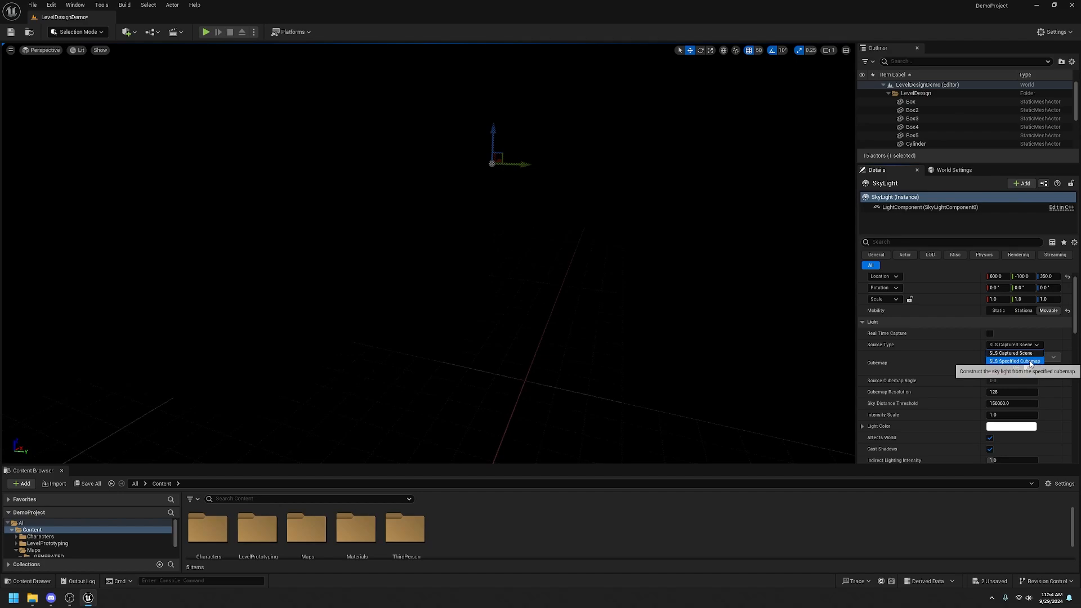
{"action": "left_click", "coordinate": [1030, 361]}
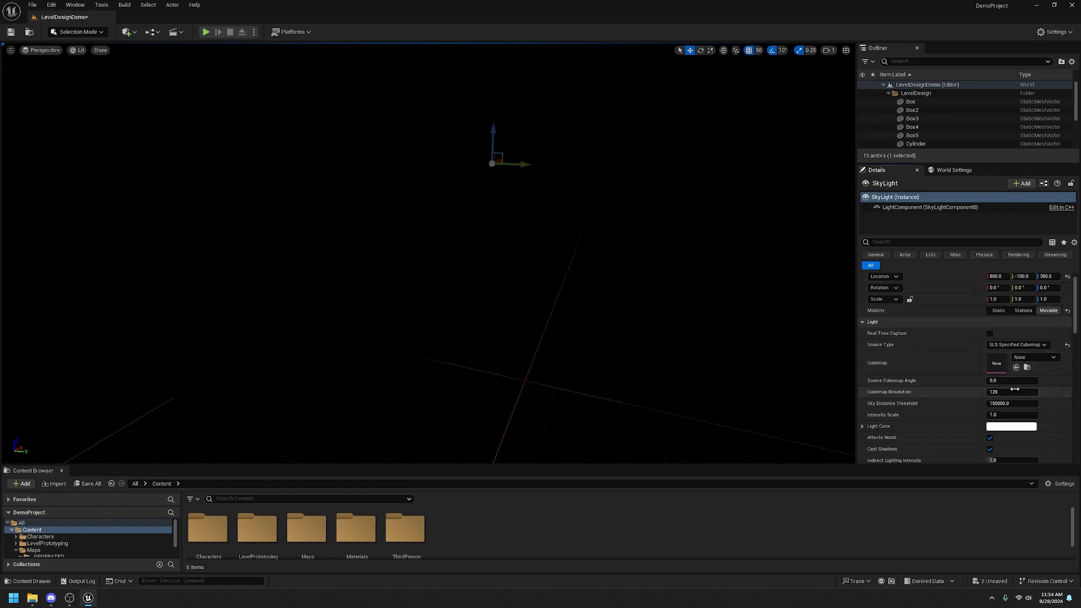
{"action": "left_click", "coordinate": [1052, 358]}
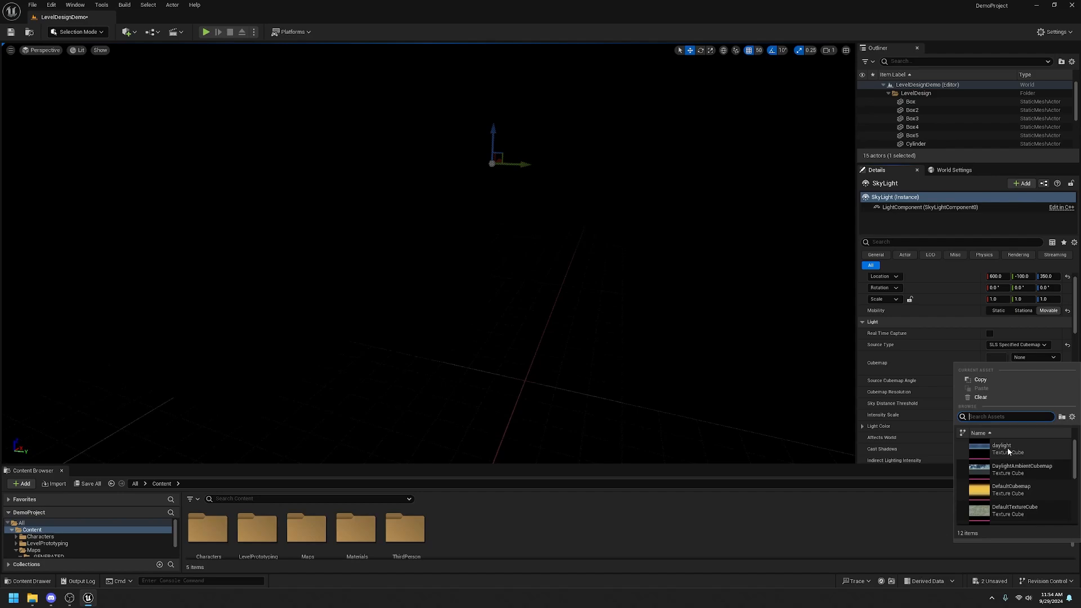
{"action": "left_click", "coordinate": [1008, 449]}
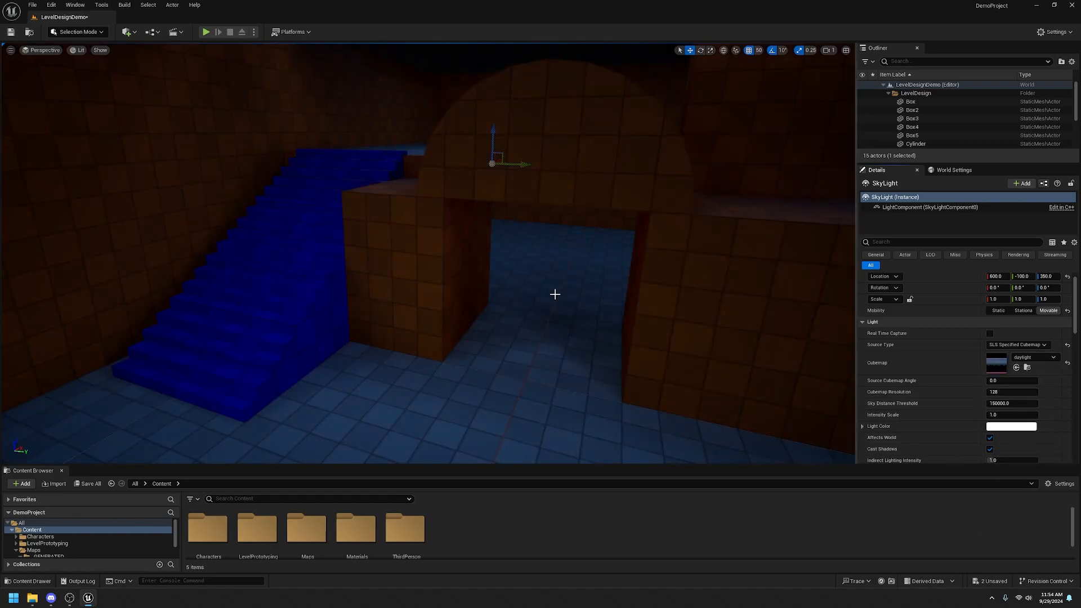
{"action": "mouse_move", "coordinate": [485, 263]}
{"action": "right_mouse_down"}
{"action": "mouse_move", "coordinate": [479, 270]}
{"action": "mouse_move", "coordinate": [495, 254]}
{"action": "mouse_move", "coordinate": [485, 263]}
{"action": "mouse_move", "coordinate": [518, 259]}
{"action": "mouse_move", "coordinate": [495, 282]}
{"action": "mouse_move", "coordinate": [473, 264]}
{"action": "mouse_move", "coordinate": [484, 270]}
{"action": "mouse_move", "coordinate": [492, 258]}
{"action": "right_mouse_up"}
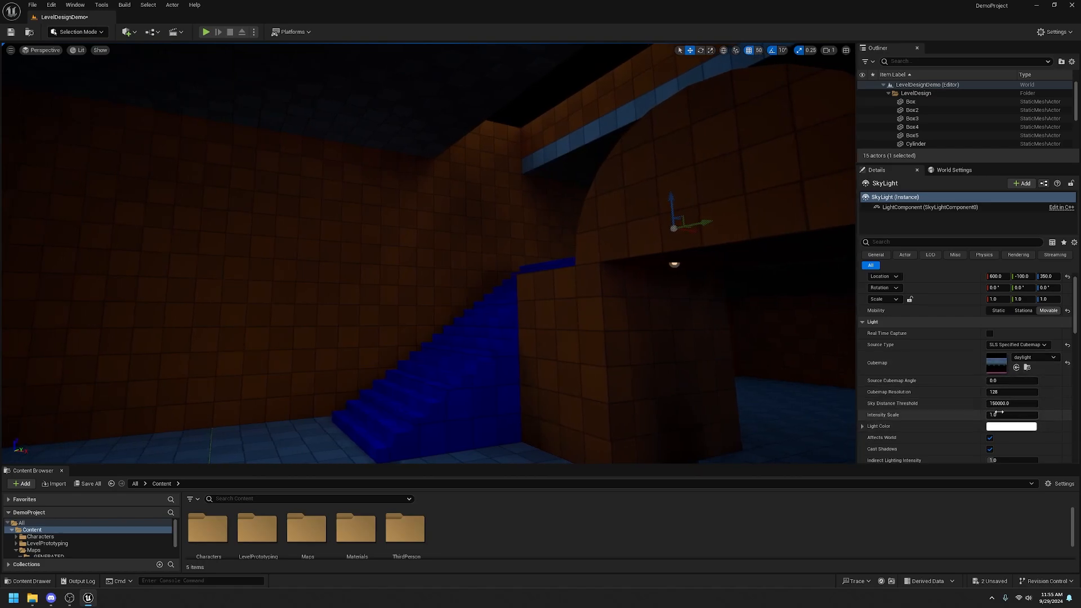
Try the sky light's Intensity Scale at 0 and 0.2, and set it back to 1
{"action": "mouse_move", "coordinate": [993, 414]}
{"action": "left_mouse_down"}
{"action": "mouse_move", "coordinate": [1002, 414]}
{"action": "mouse_move", "coordinate": [973, 414]}
{"action": "left_mouse_up"}
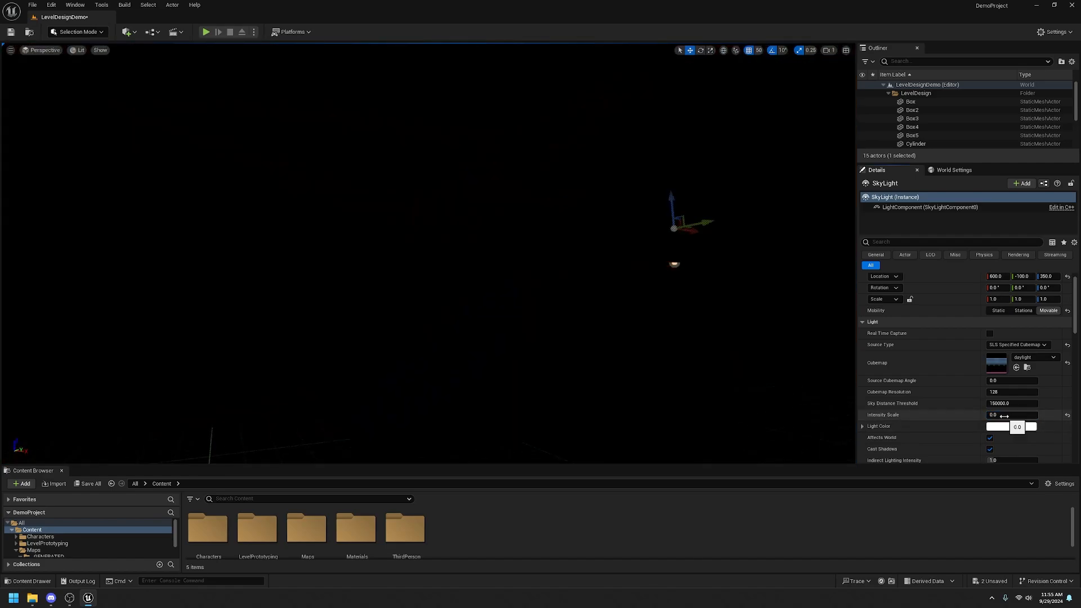
{"action": "left_click", "coordinate": [1000, 414]}
{"action": "type", "text": "0.2"}
{"action": "key", "text": "Return"}
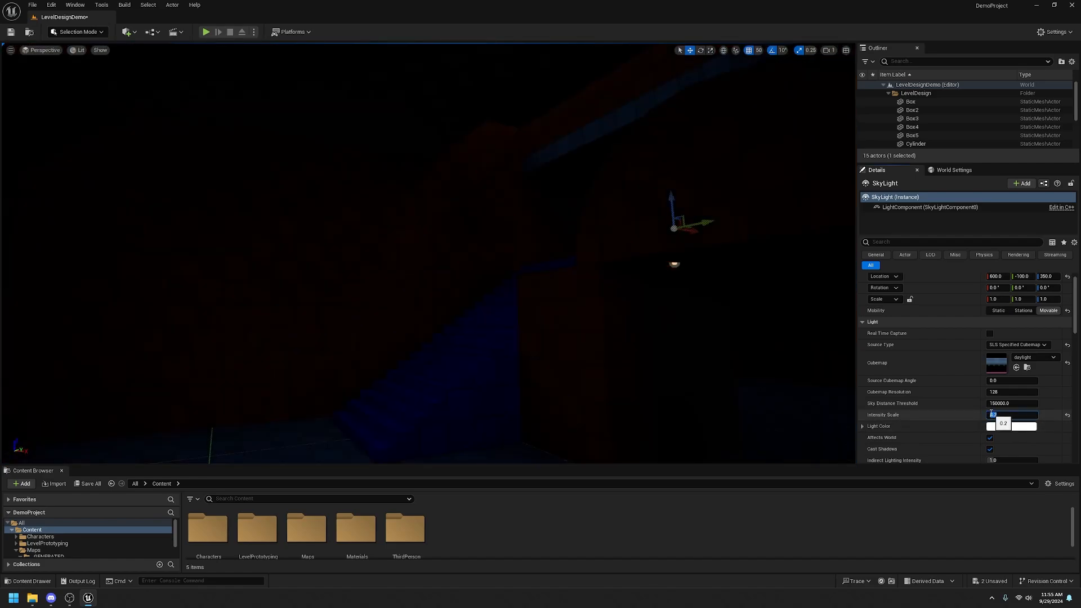
{"action": "right_click_drag", "start_coordinate": [813, 337], "coordinate": [742, 316]}
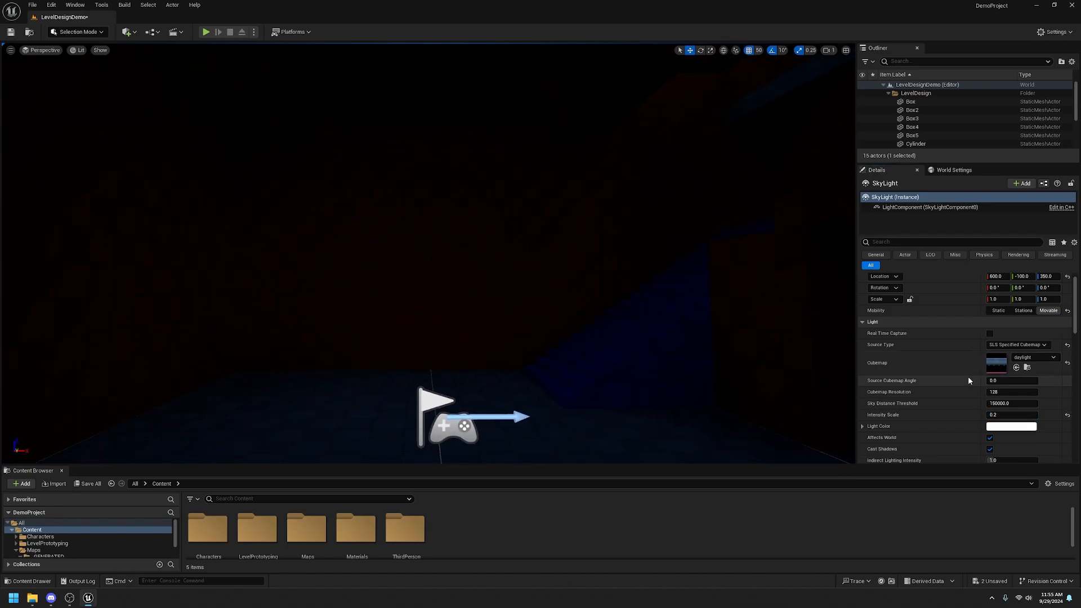
{"action": "left_click", "coordinate": [1006, 415]}
{"action": "type", "text": "1"}
{"action": "key", "text": "Return"}
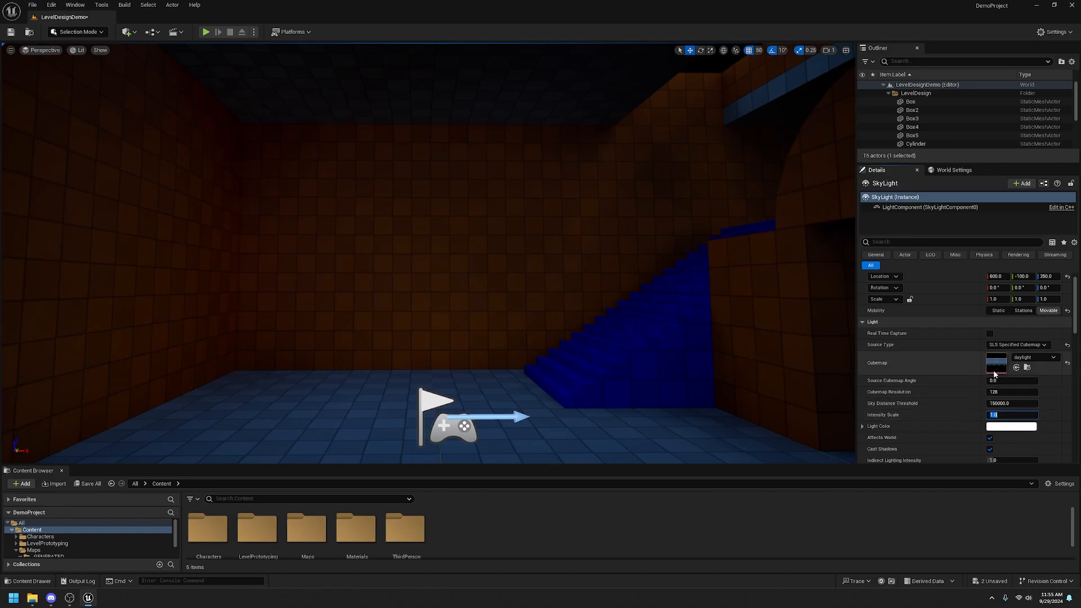
Change the sky light's cubemap to GrayLightTextureCube and look around the lit room
{"action": "left_click", "coordinate": [1036, 359]}
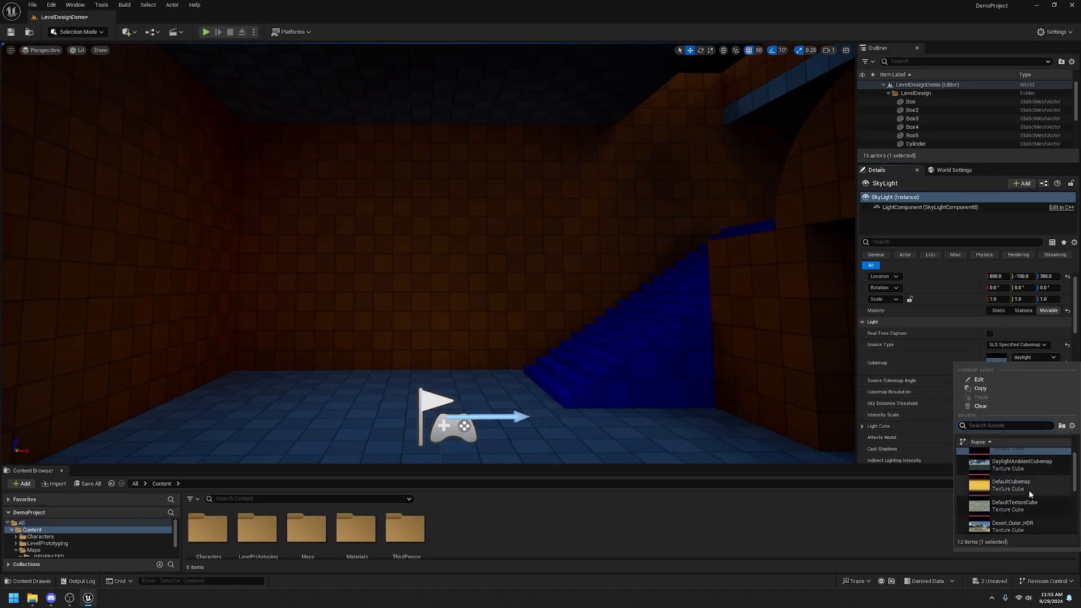
{"action": "scroll", "coordinate": [1029, 491], "scroll_direction": "down", "scroll_amount": 2}
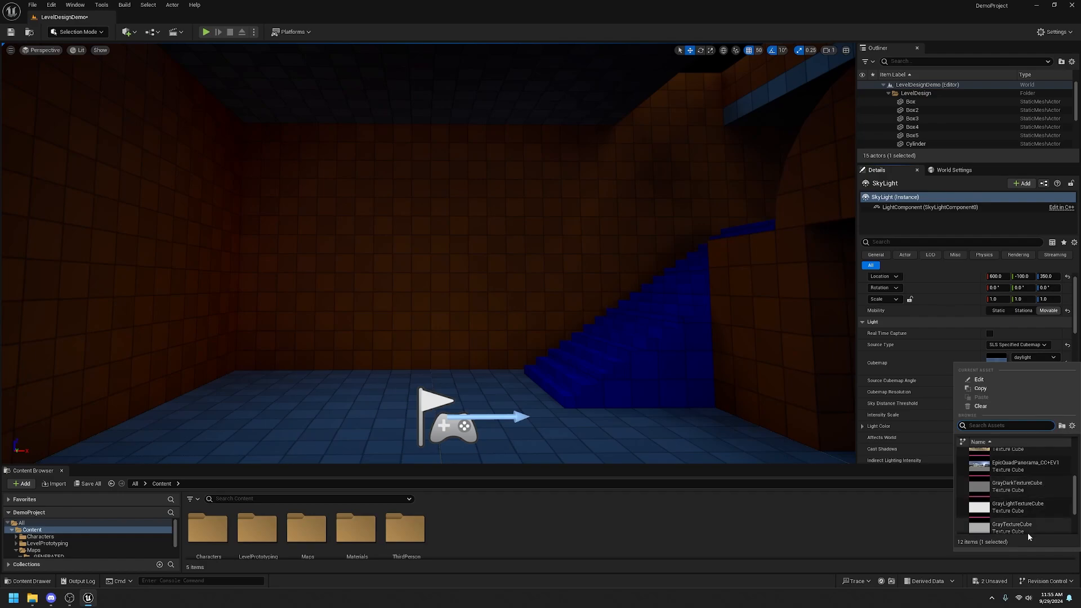
{"action": "left_click", "coordinate": [1032, 504]}
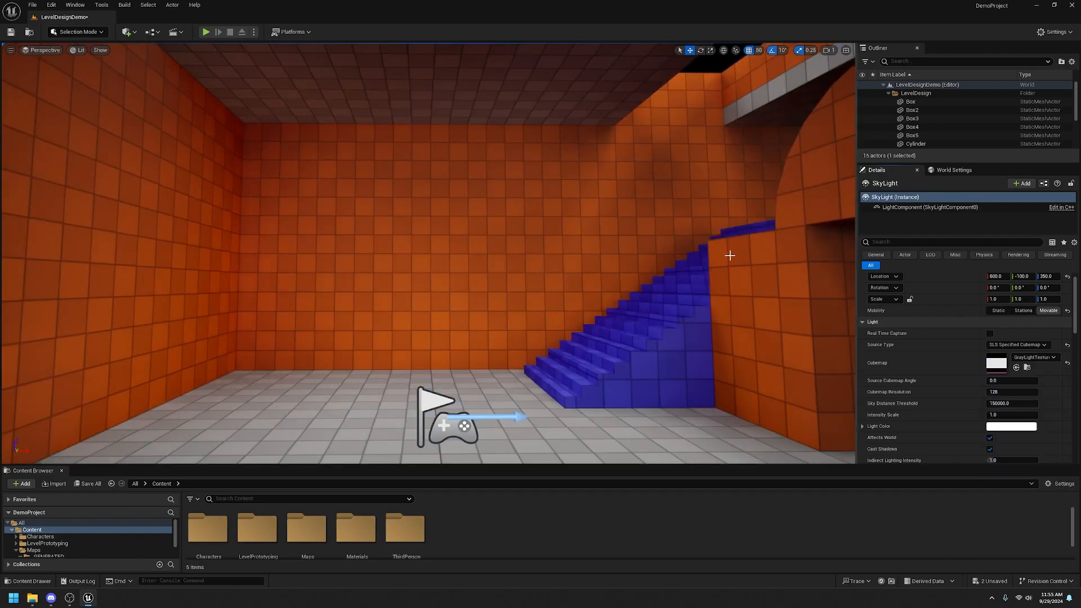
{"action": "right_click_drag", "start_coordinate": [639, 247], "coordinate": [737, 250]}
{"action": "key", "text": "w"}
{"action": "mouse_move", "coordinate": [460, 273]}
{"action": "right_mouse_down"}
{"action": "mouse_move", "coordinate": [507, 225]}
{"action": "mouse_move", "coordinate": [454, 272]}
{"action": "mouse_move", "coordinate": [467, 279]}
{"action": "mouse_move", "coordinate": [254, 304]}
{"action": "mouse_move", "coordinate": [360, 293]}
{"action": "mouse_move", "coordinate": [450, 262]}
{"action": "right_mouse_up"}
{"action": "key", "text": "s"}
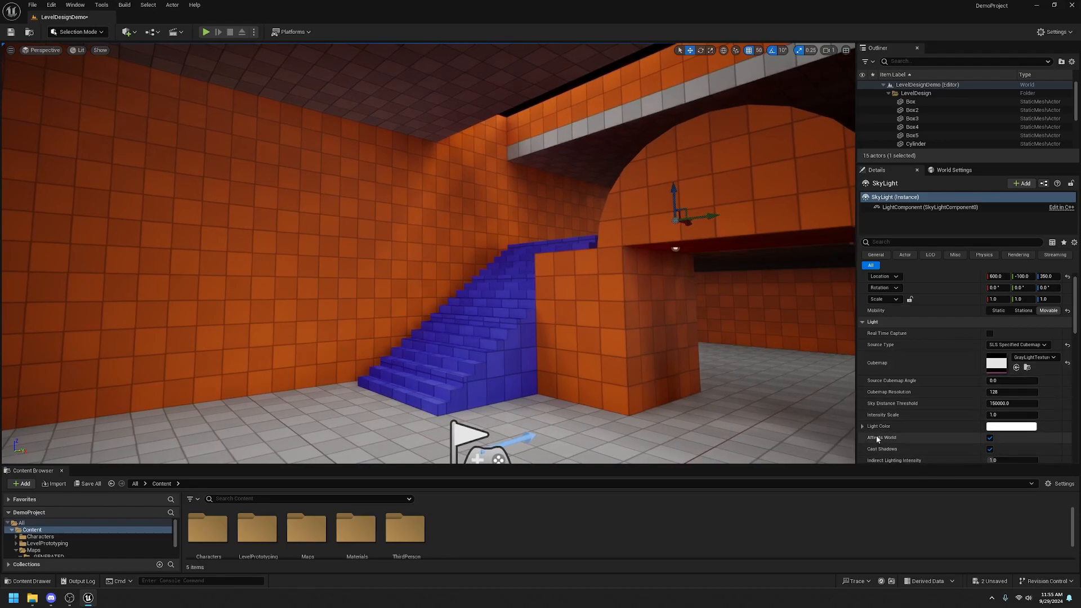
Set the sky light's Light Color to a muted blue, Hex sRGB 85AEDAFF, and view the room
{"action": "left_click", "coordinate": [1021, 427]}
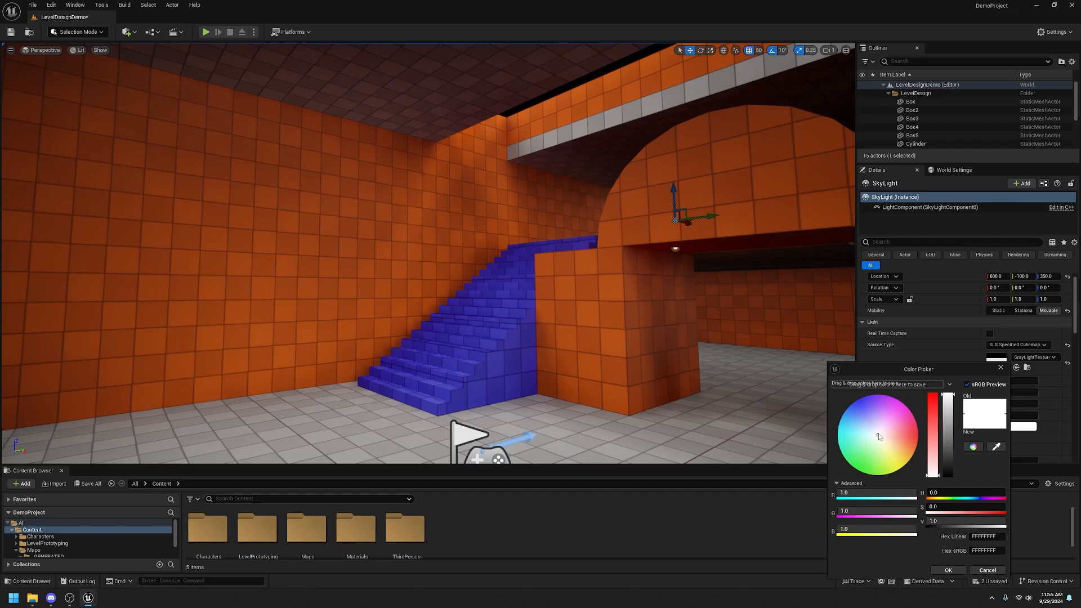
{"action": "left_click_drag", "start_coordinate": [879, 436], "coordinate": [857, 422]}
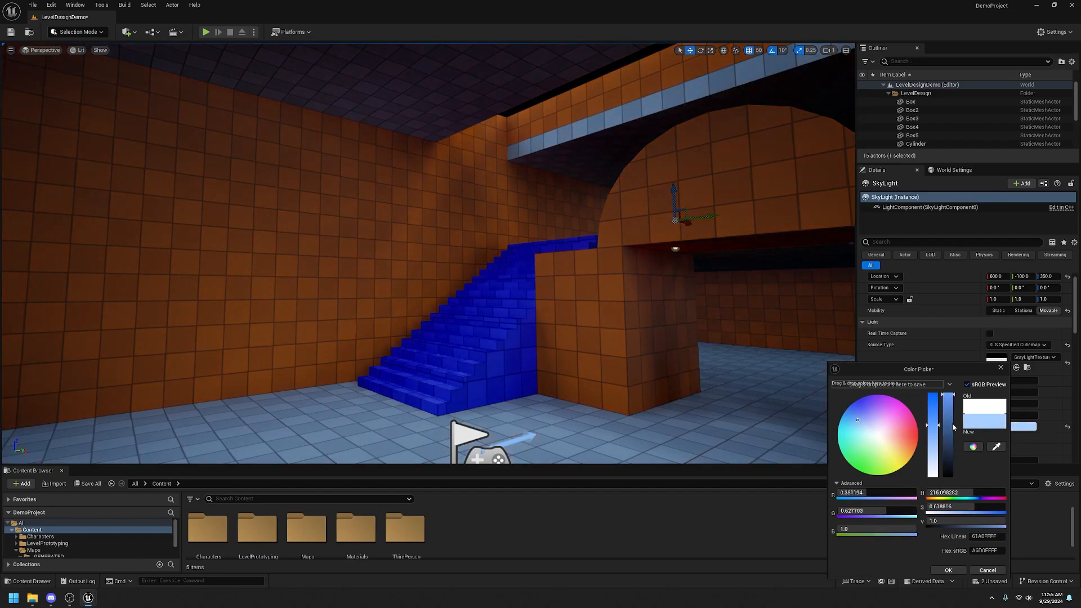
{"action": "left_click_drag", "start_coordinate": [951, 424], "coordinate": [932, 421]}
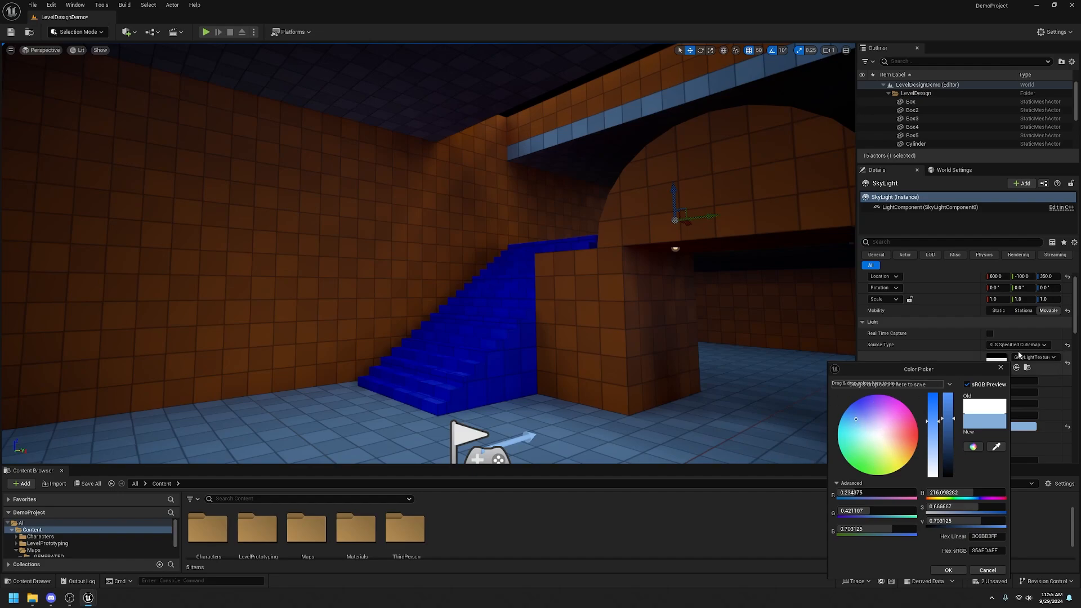
{"action": "left_click", "coordinate": [1000, 367]}
{"action": "right_click_drag", "start_coordinate": [620, 289], "coordinate": [619, 296]}
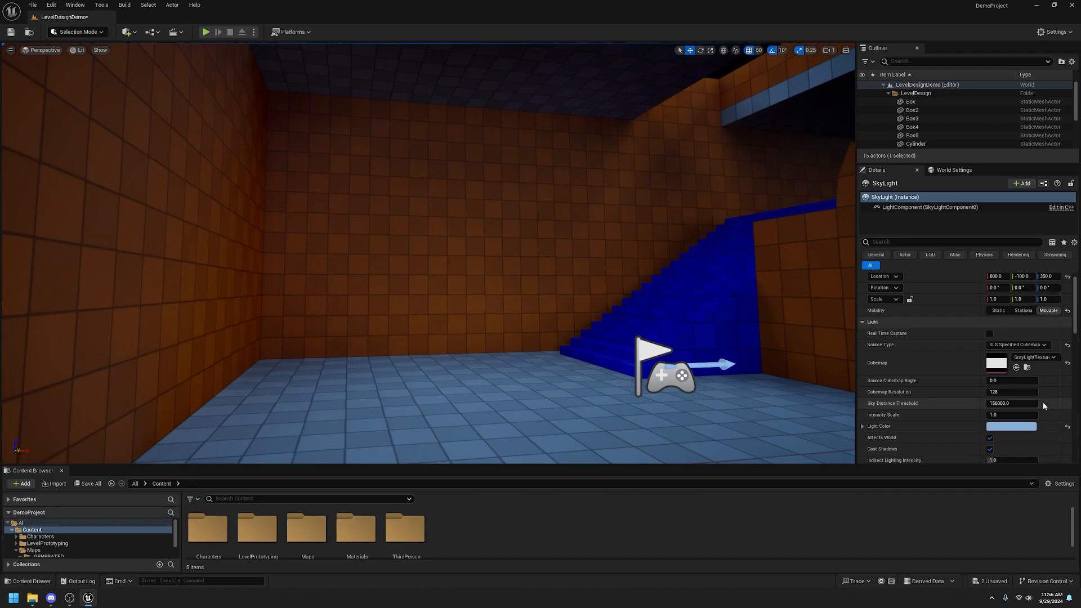
Try the sky light's Intensity Scale at 0.5, then lower it to 0.2 and look around the darkened level
{"action": "left_click", "coordinate": [1007, 415]}
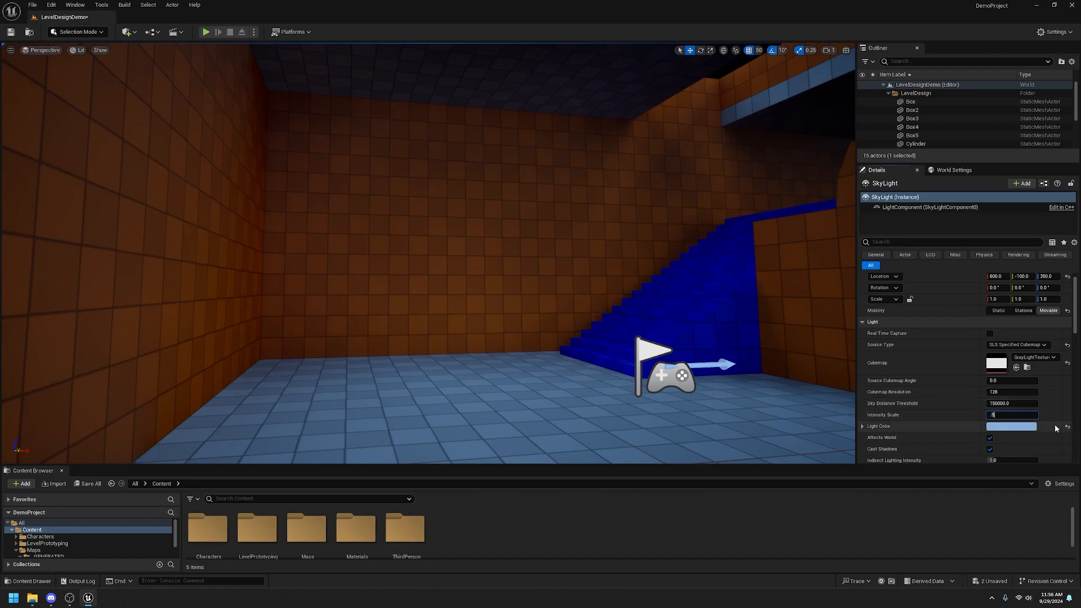
{"action": "key", "text": "Return"}
{"action": "right_click_drag", "start_coordinate": [663, 309], "coordinate": [760, 310]}
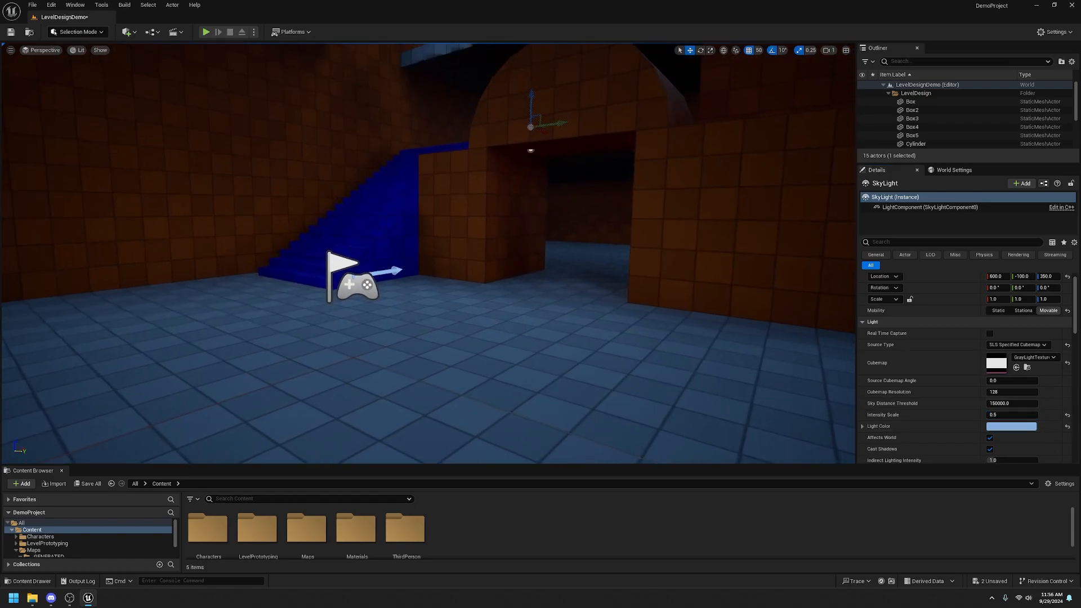
{"action": "left_click", "coordinate": [998, 415]}
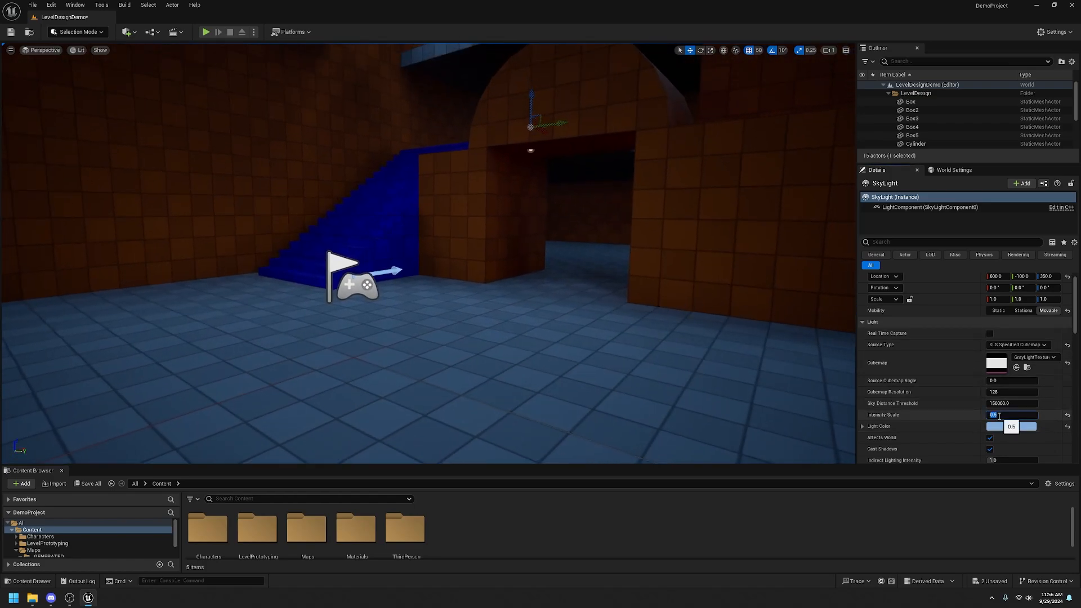
{"action": "type", "text": ".2"}
{"action": "key", "text": "Return"}
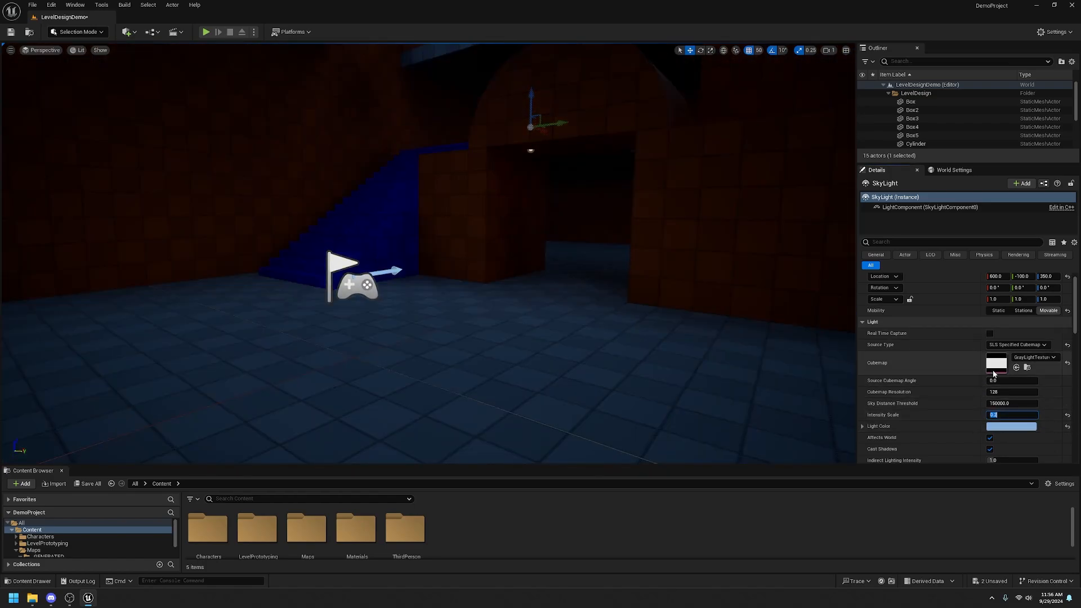
{"action": "right_click_drag", "start_coordinate": [666, 212], "coordinate": [636, 213]}
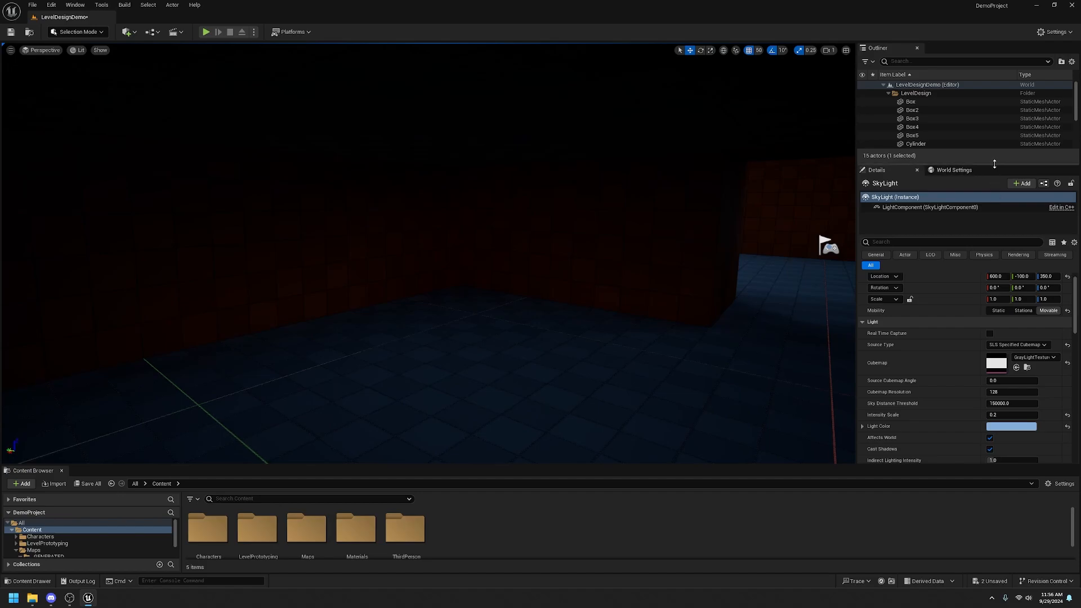
Enlarge the actor list and add a point light in the dark room near the corner, at location 1500, 400, 150
{"action": "left_click_drag", "start_coordinate": [995, 161], "coordinate": [995, 252]}
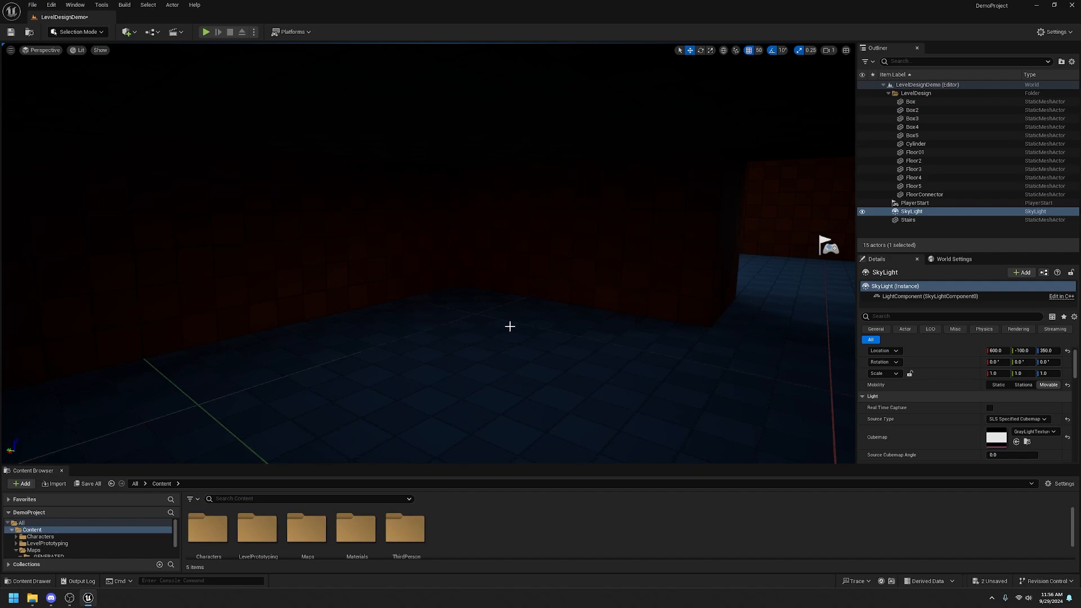
{"action": "right_click_drag", "start_coordinate": [479, 325], "coordinate": [479, 326]}
{"action": "right_click_drag", "start_coordinate": [227, 196], "coordinate": [227, 195]}
{"action": "left_click", "coordinate": [126, 32]}
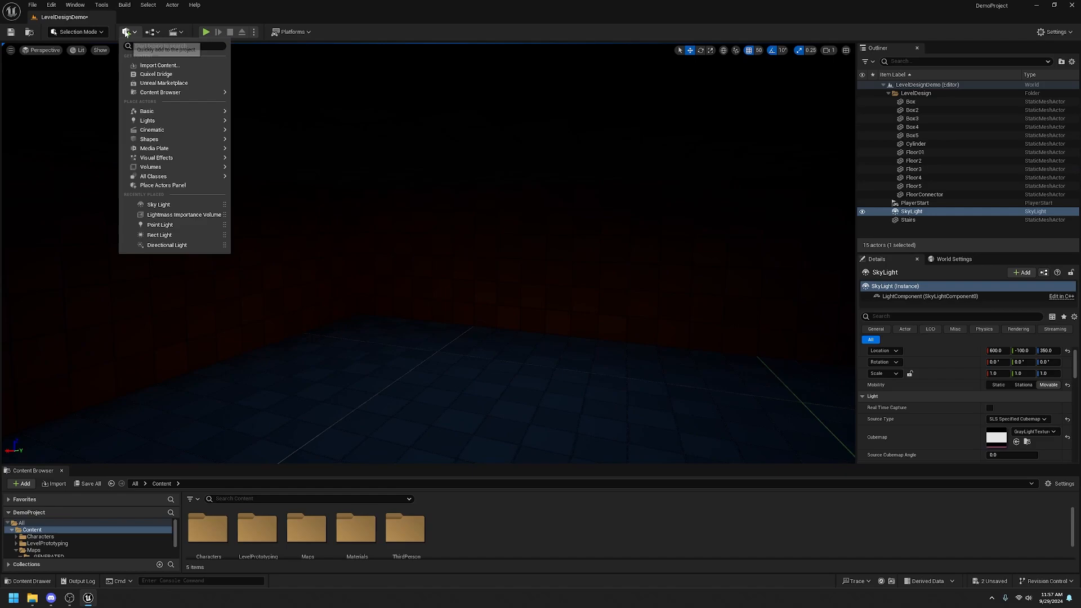
{"action": "mouse_move", "coordinate": [186, 120]}
{"action": "left_click", "coordinate": [294, 134]}
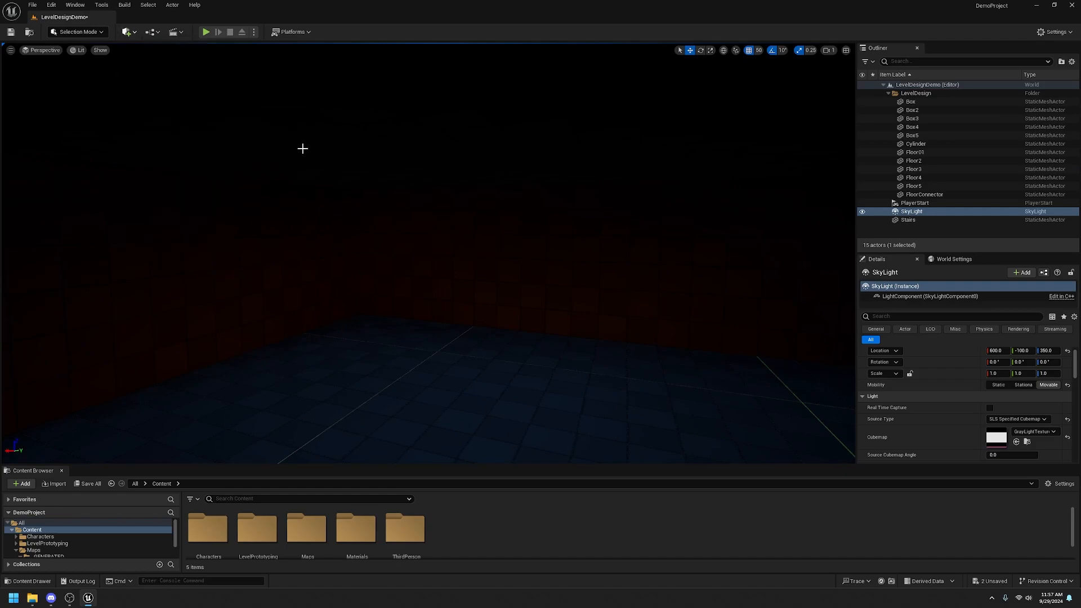
{"action": "left_click_drag", "start_coordinate": [434, 258], "coordinate": [395, 271]}
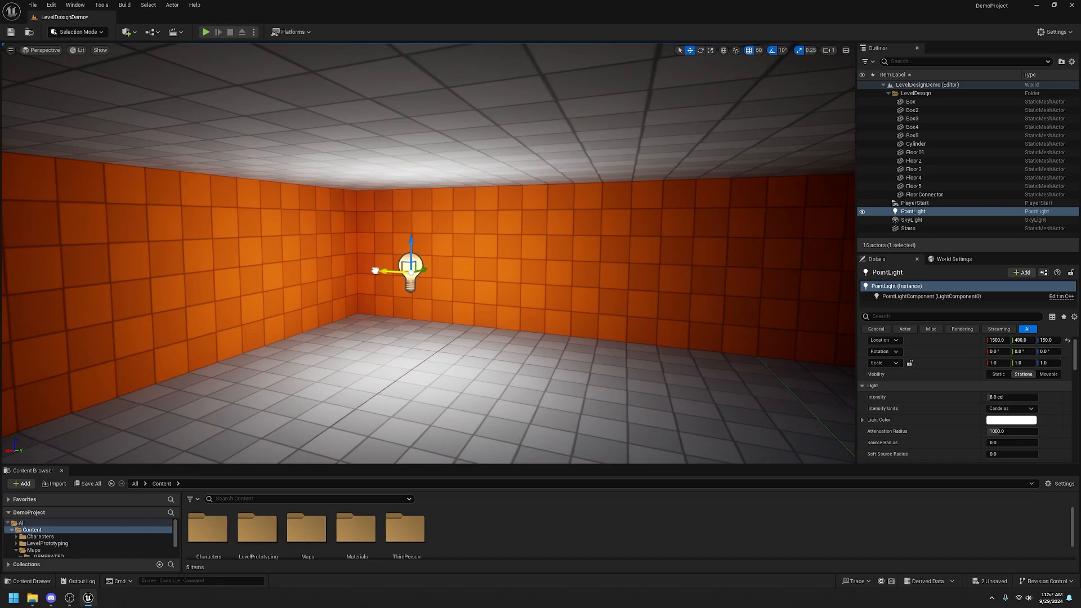
Set the point light's Mobility to Static and build the lighting
{"action": "left_click", "coordinate": [998, 374]}
{"action": "mouse_move", "coordinate": [555, 270]}
{"action": "right_mouse_down"}
{"action": "mouse_move", "coordinate": [552, 298]}
{"action": "mouse_move", "coordinate": [543, 252]}
{"action": "right_mouse_up"}
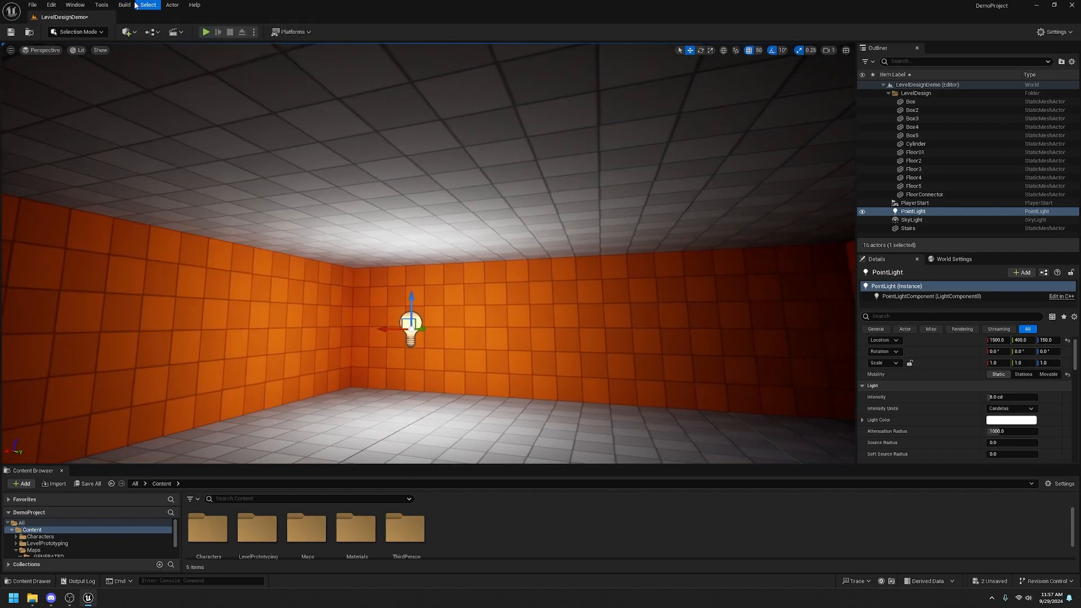
{"action": "left_click", "coordinate": [126, 5]}
{"action": "left_click", "coordinate": [187, 58]}
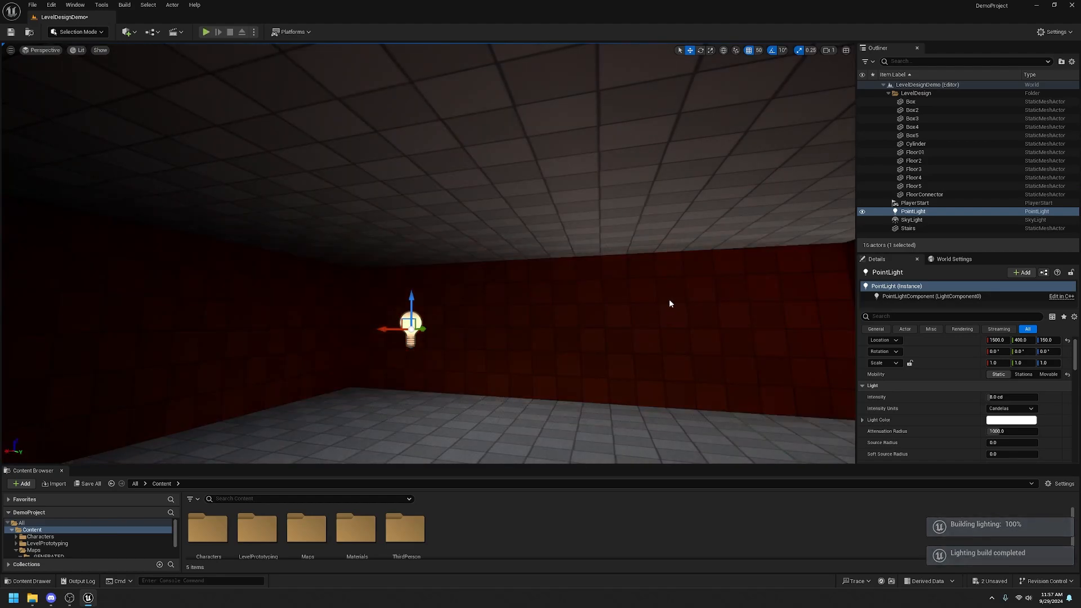
{"action": "right_click_drag", "start_coordinate": [669, 299], "coordinate": [518, 355]}
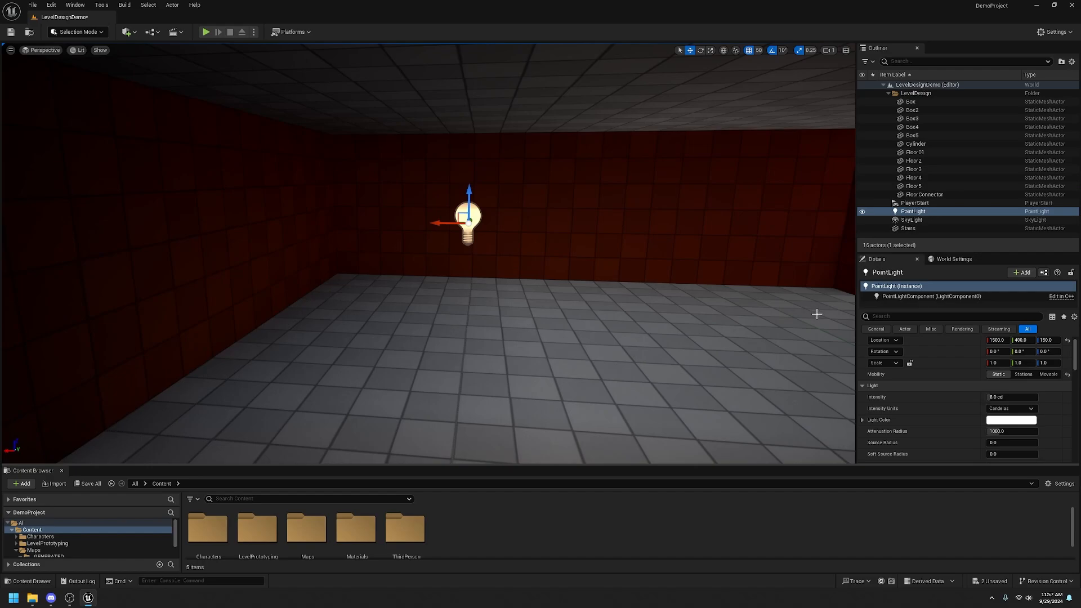
Switch the viewport to the Lightmap Density optimization view and examine the surfaces around the point light
{"action": "left_click", "coordinate": [77, 51]}
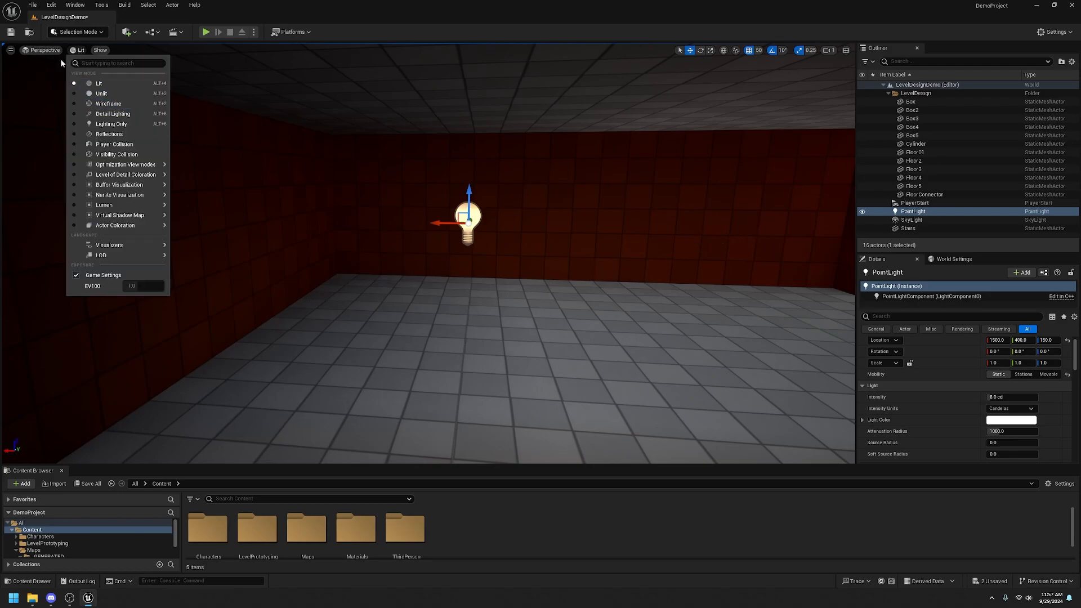
{"action": "mouse_move", "coordinate": [144, 168]}
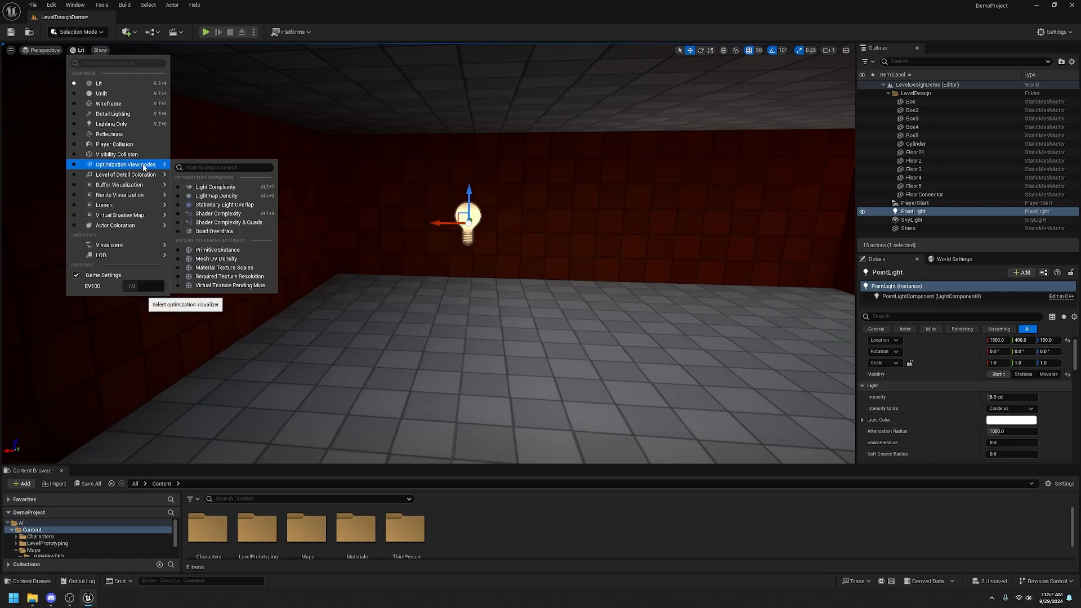
{"action": "left_click", "coordinate": [236, 197]}
{"action": "right_click_drag", "start_coordinate": [610, 302], "coordinate": [609, 302]}
{"action": "right_click_drag", "start_coordinate": [540, 188], "coordinate": [541, 188]}
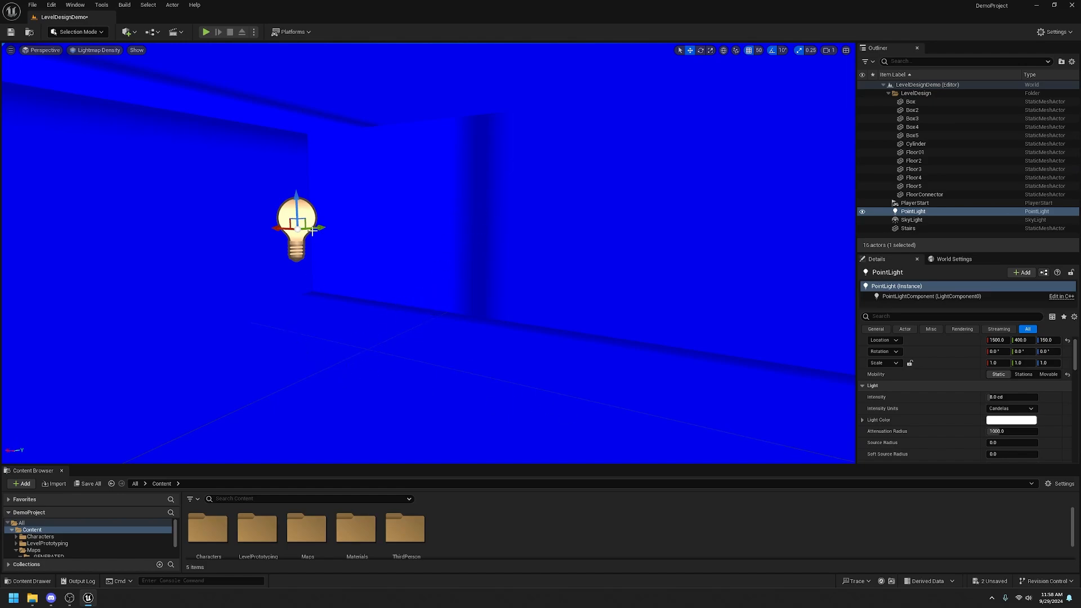
{"action": "right_click_drag", "start_coordinate": [489, 245], "coordinate": [425, 289]}
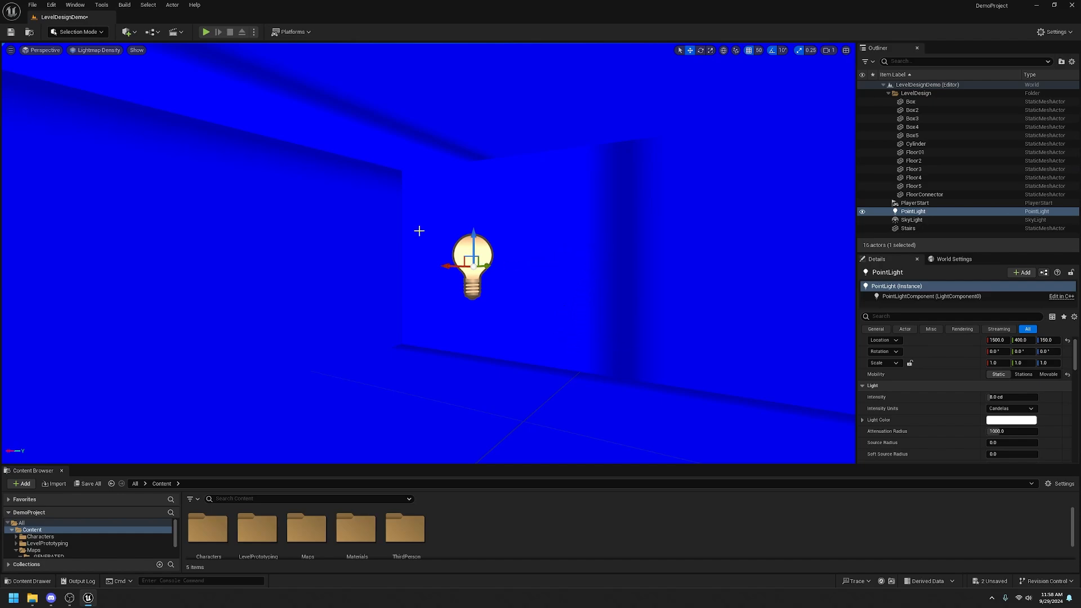
Find Box2's lighting properties by filtering for "light" and enable Overridden Light Map Res at 64
{"action": "left_click", "coordinate": [915, 110]}
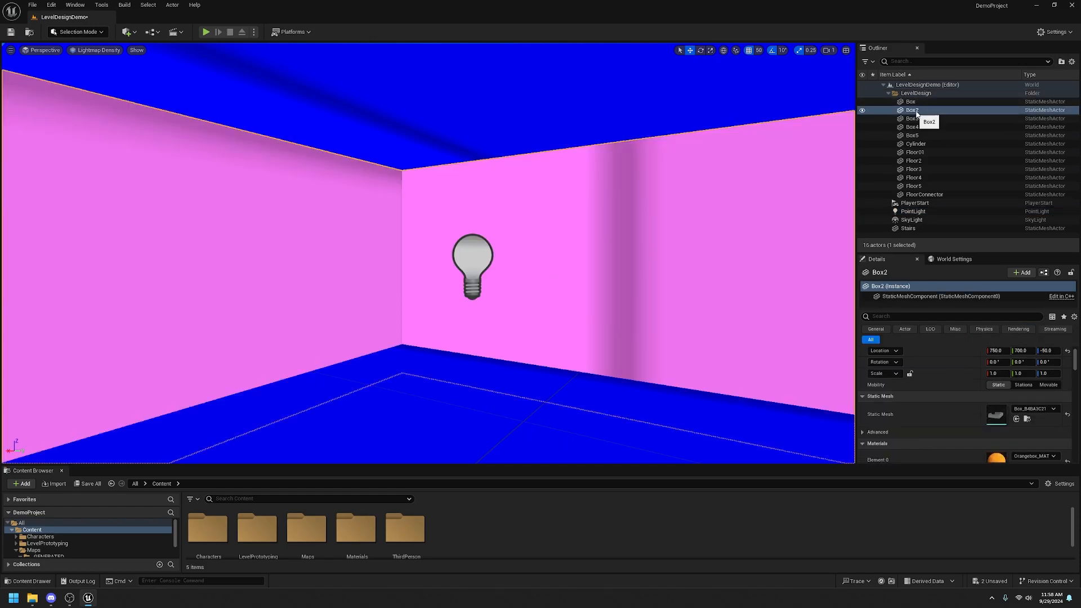
{"action": "left_click", "coordinate": [887, 315]}
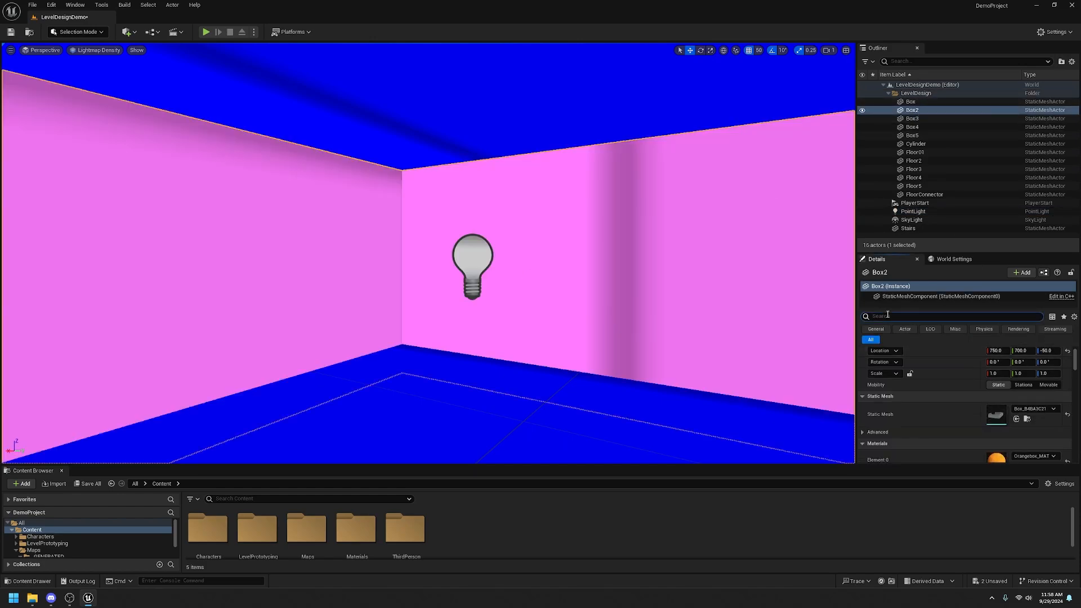
{"action": "type", "text": "light"}
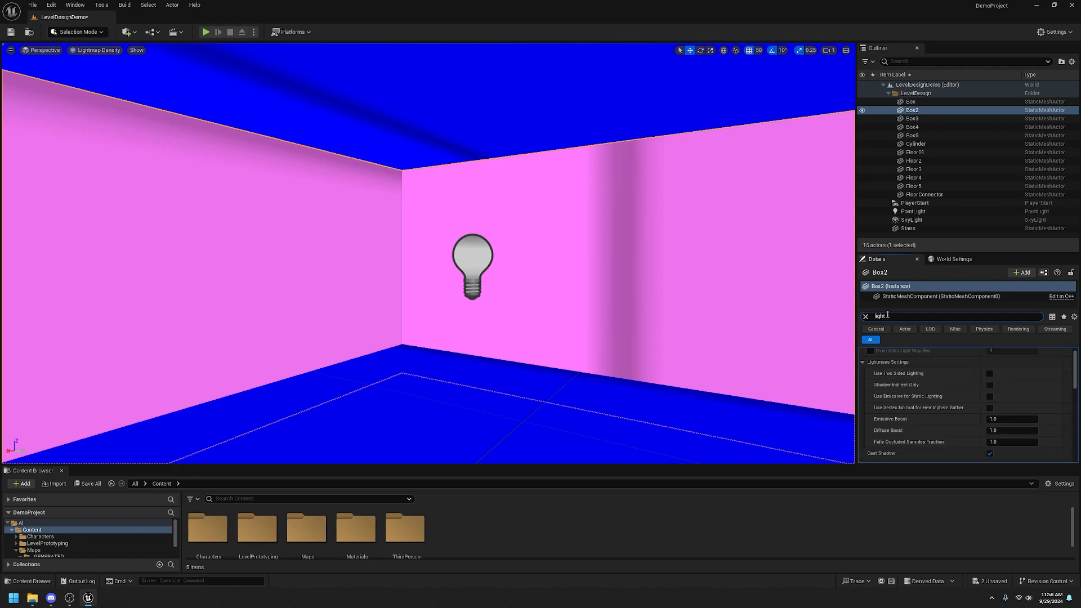
{"action": "scroll", "coordinate": [1052, 368], "scroll_direction": "up", "scroll_amount": 1}
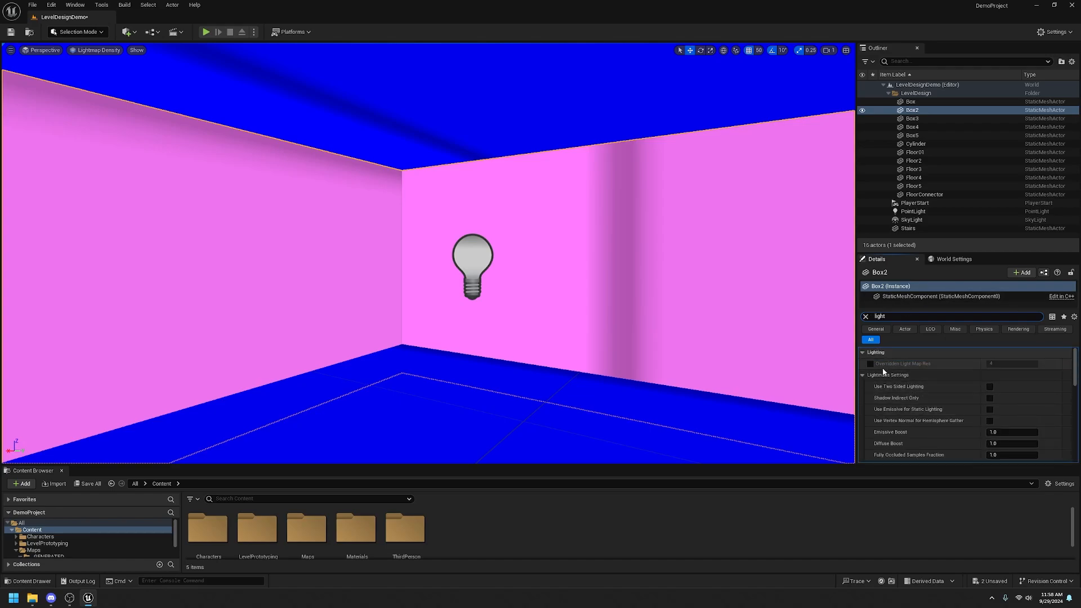
{"action": "mouse_move", "coordinate": [926, 365]}
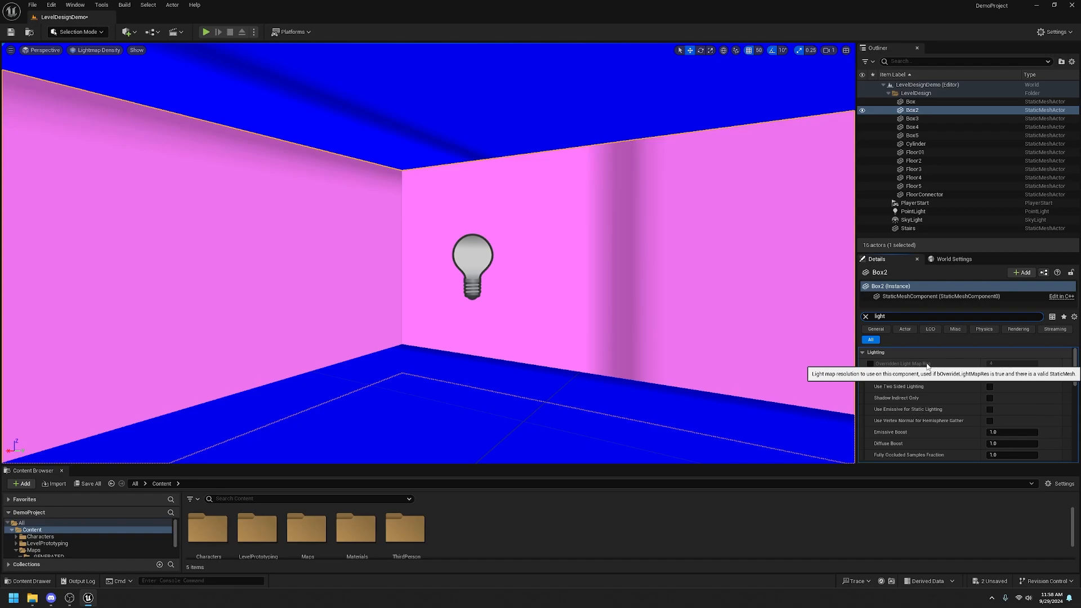
{"action": "left_click", "coordinate": [870, 364]}
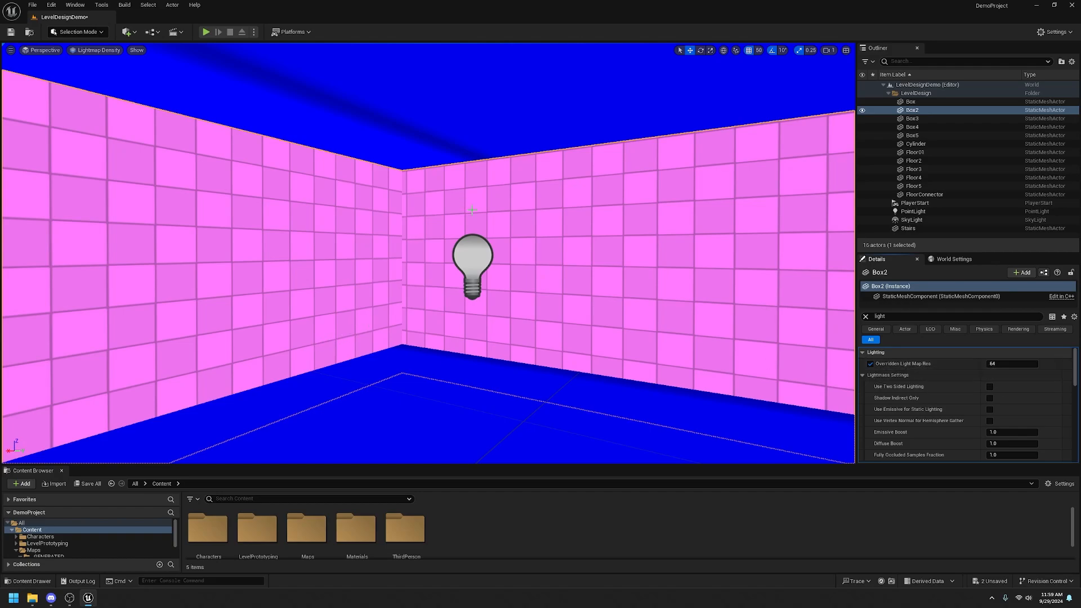
{"action": "right_click_drag", "start_coordinate": [471, 211], "coordinate": [633, 331]}
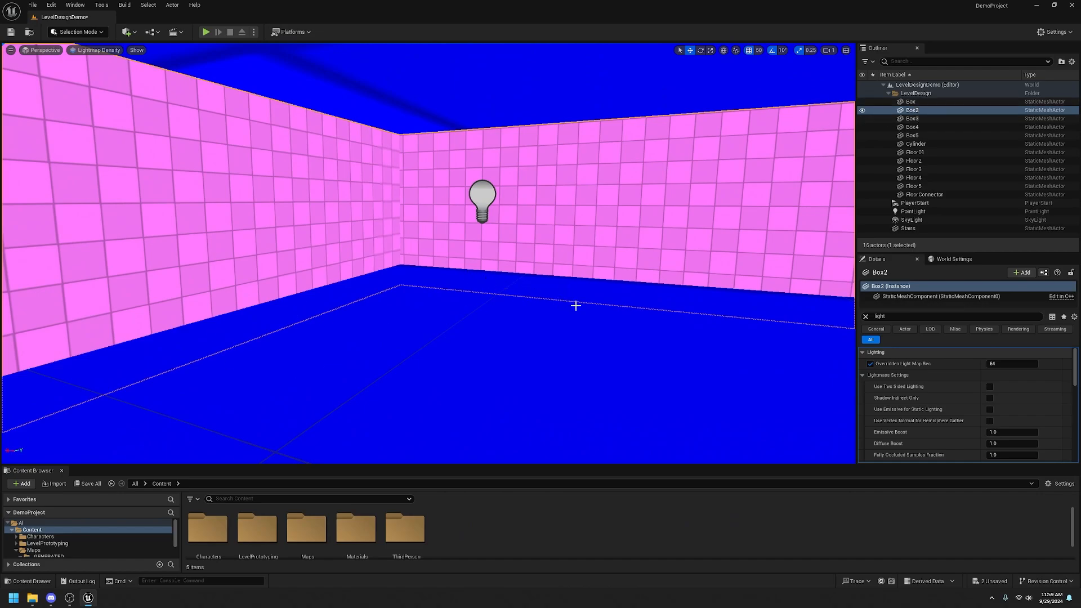
Enable Overridden Light Map Res at 64 for all level meshes from Box through FloorConnector
{"action": "left_click", "coordinate": [923, 102]}
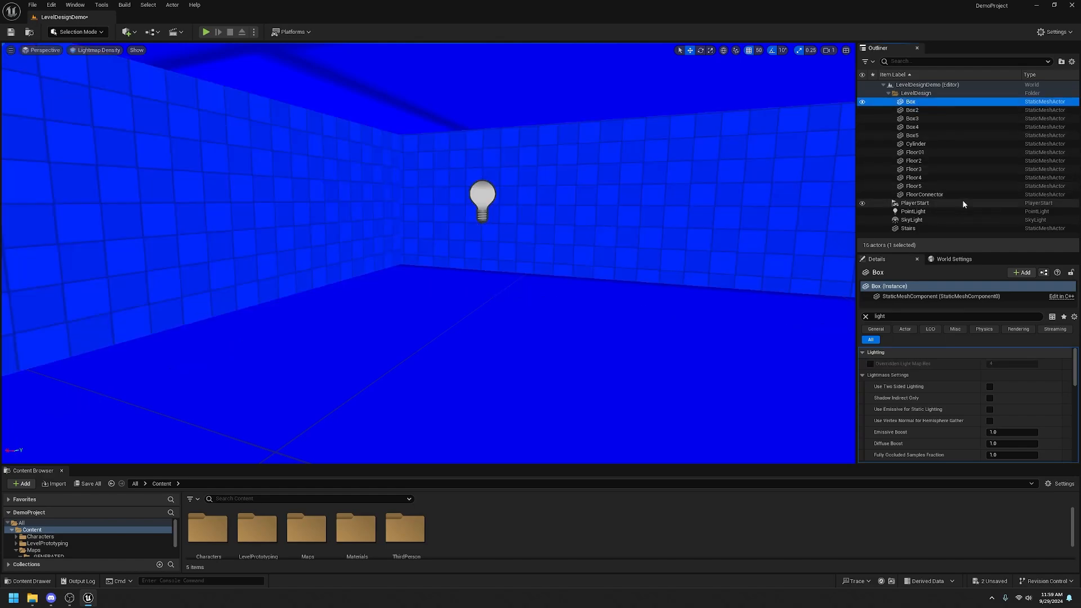
{"action": "left_click", "coordinate": [926, 195], "text": "shift"}
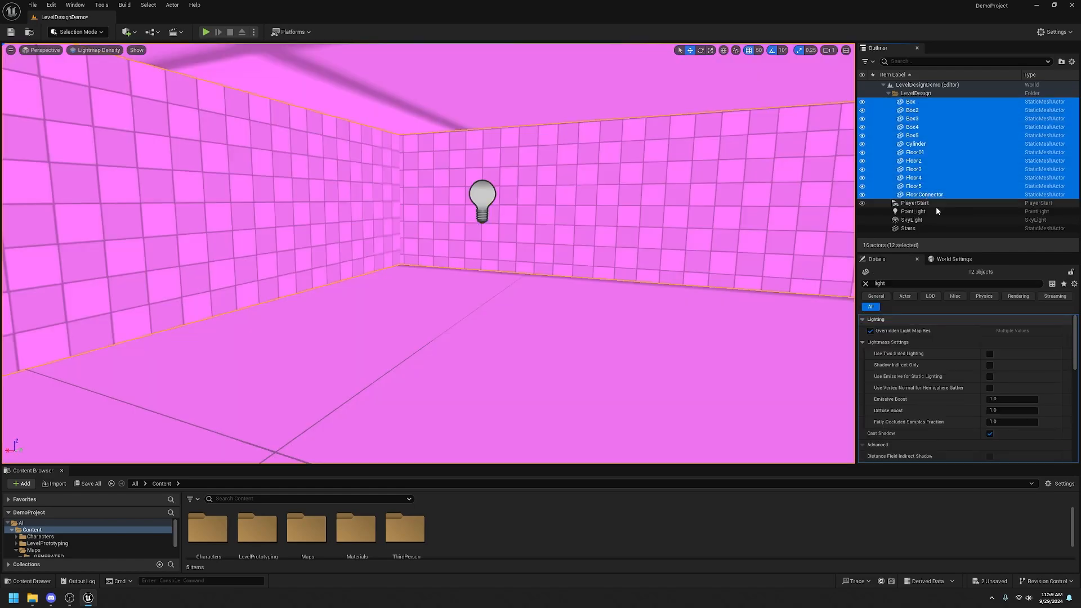
{"action": "left_click", "coordinate": [869, 330]}
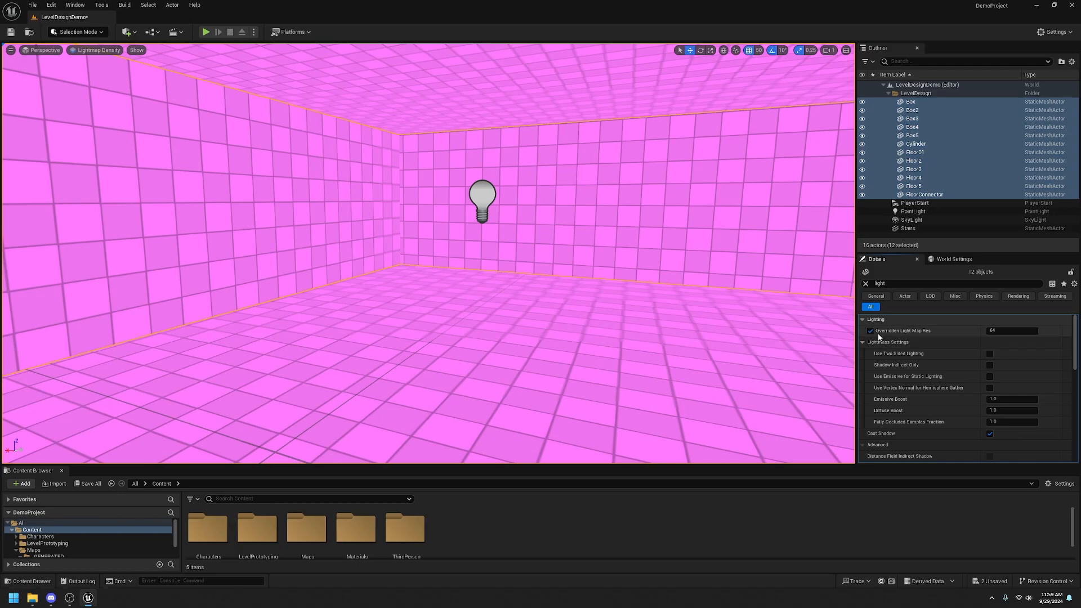
{"action": "right_click_drag", "start_coordinate": [628, 294], "coordinate": [622, 262]}
Try Box3's Overridden Light Map Res at 512, set it back to 64, and look over the room
{"action": "left_click", "coordinate": [635, 304]}
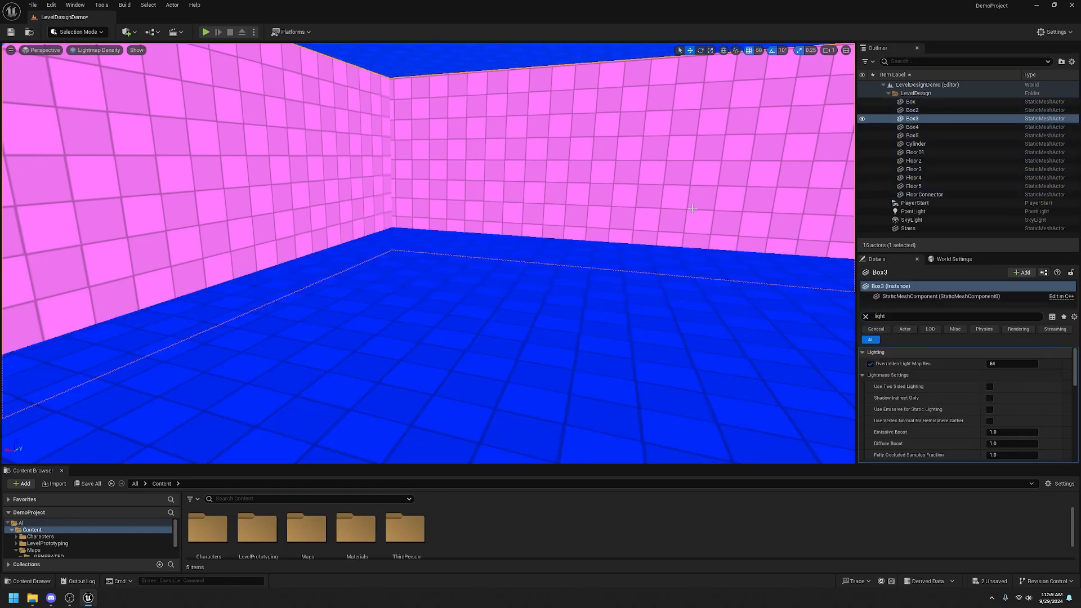
{"action": "left_click", "coordinate": [1005, 363]}
{"action": "type", "text": "512"}
{"action": "key", "text": "Return"}
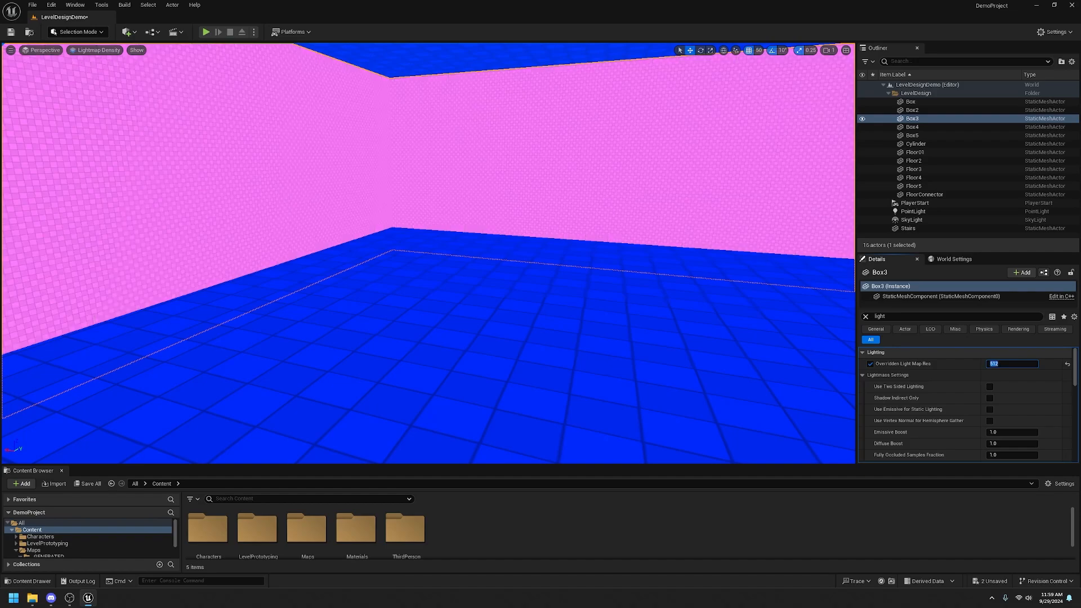
{"action": "type", "text": "64"}
{"action": "key", "text": "Return"}
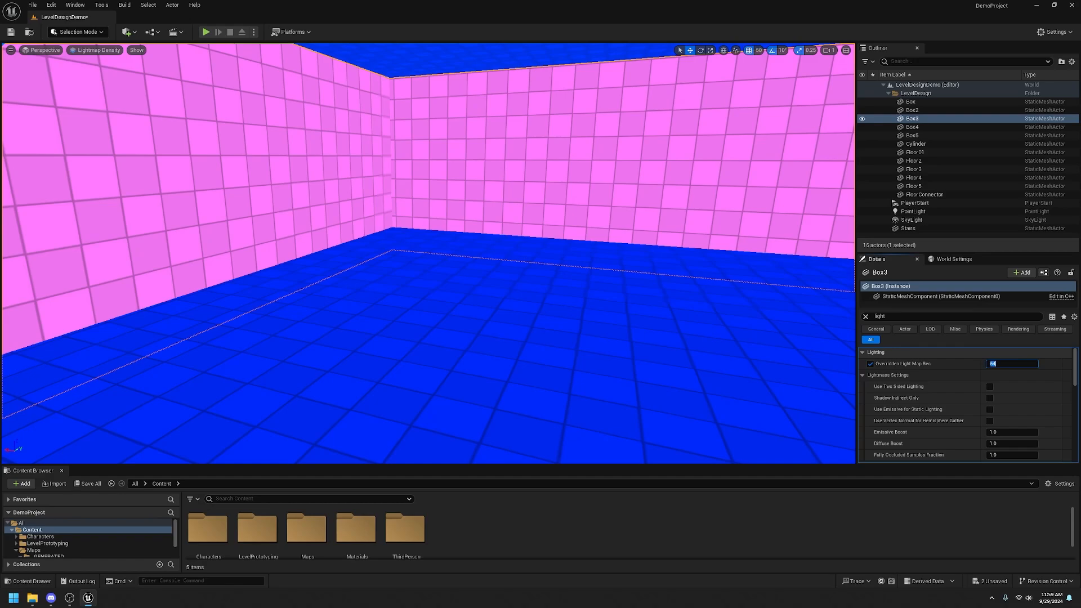
{"action": "right_click_drag", "start_coordinate": [576, 245], "coordinate": [441, 142]}
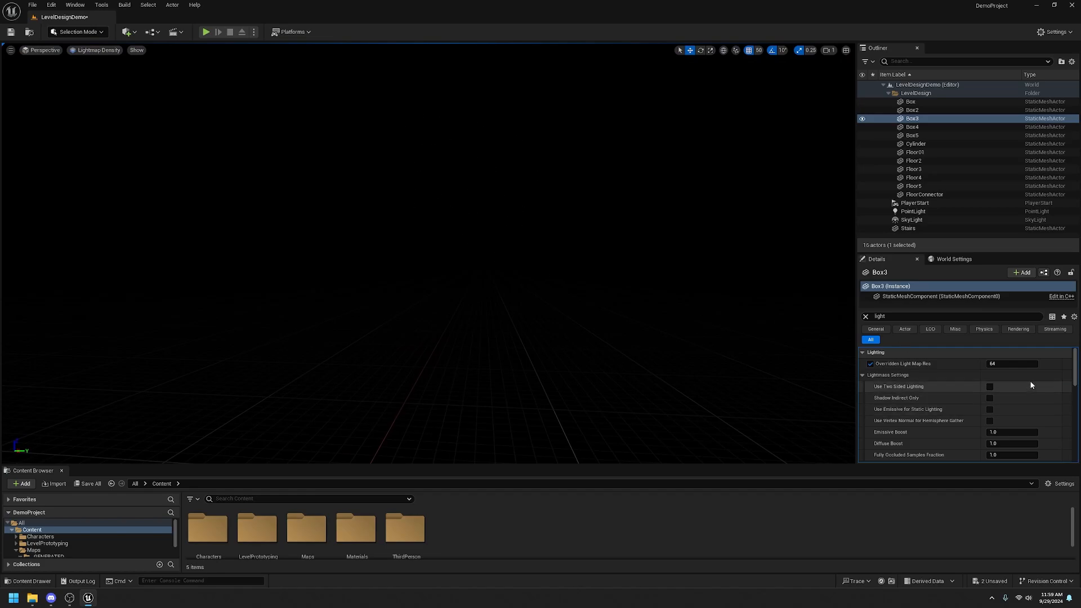
{"action": "right_click_drag", "start_coordinate": [675, 281], "coordinate": [538, 345]}
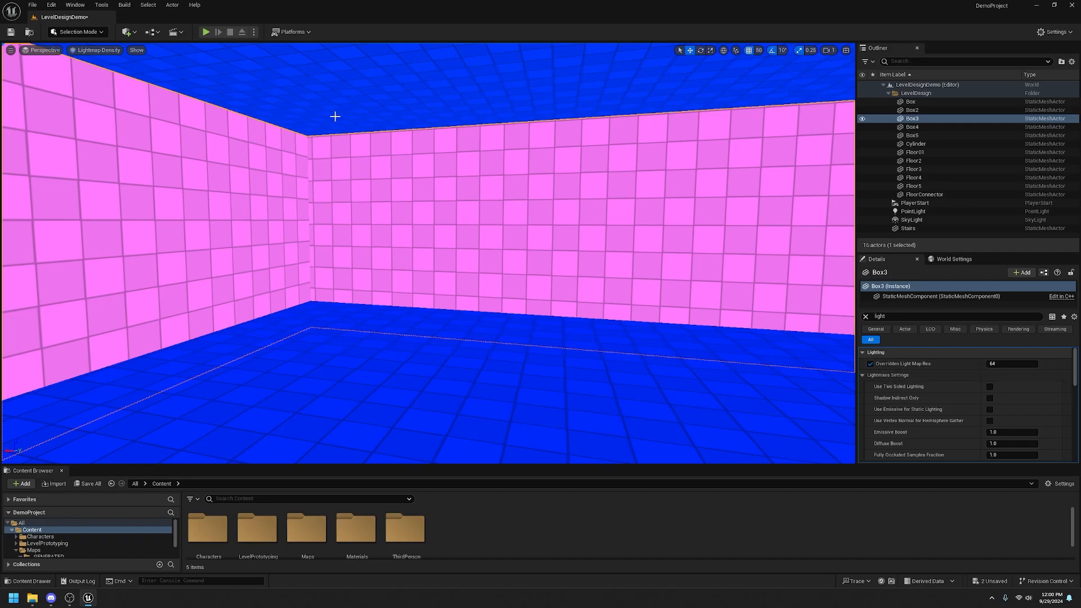
Return the viewport to Lit mode and focus on the point light in the room
{"action": "left_click", "coordinate": [79, 51]}
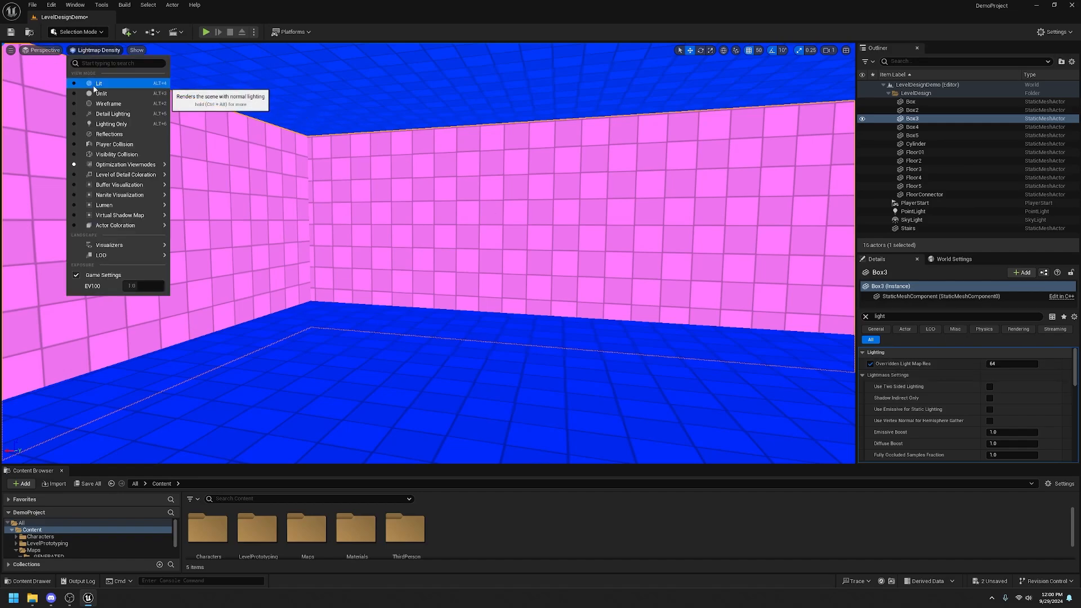
{"action": "left_click", "coordinate": [105, 88]}
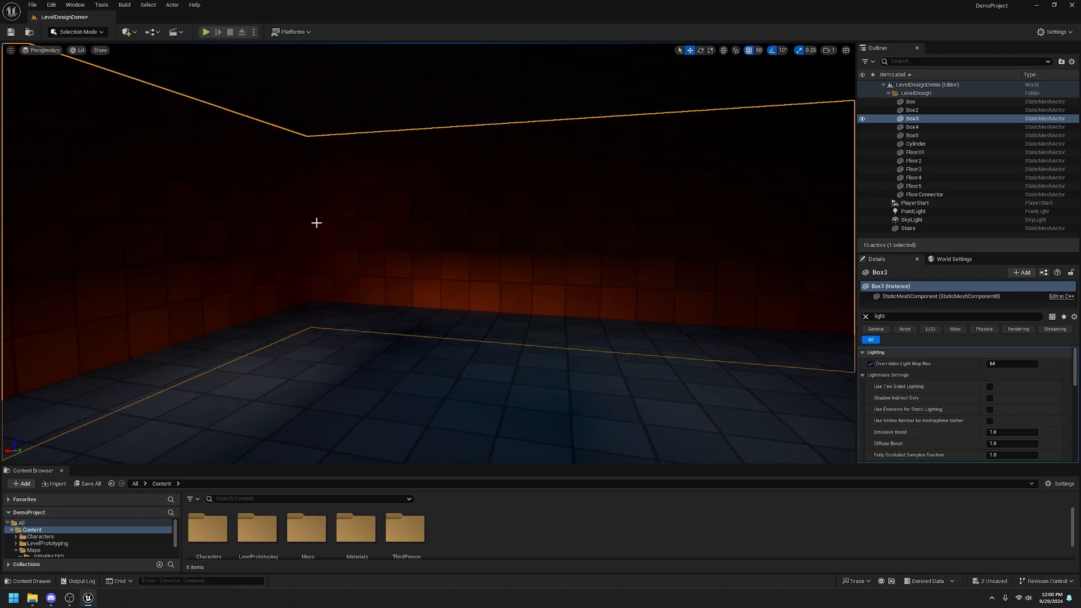
{"action": "right_click_drag", "start_coordinate": [316, 221], "coordinate": [169, 222]}
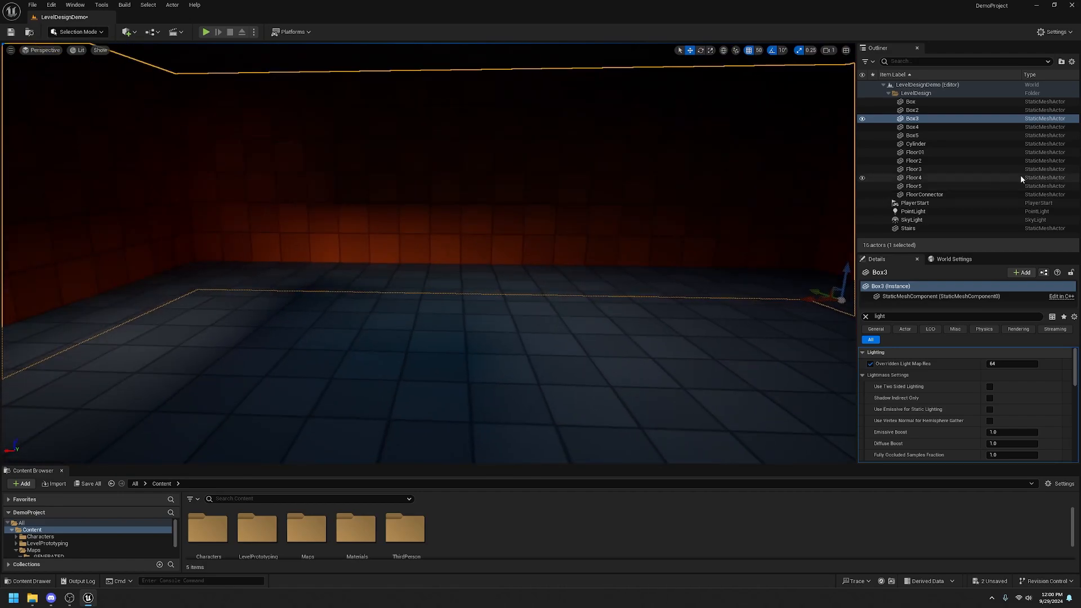
{"action": "double_click", "coordinate": [924, 212]}
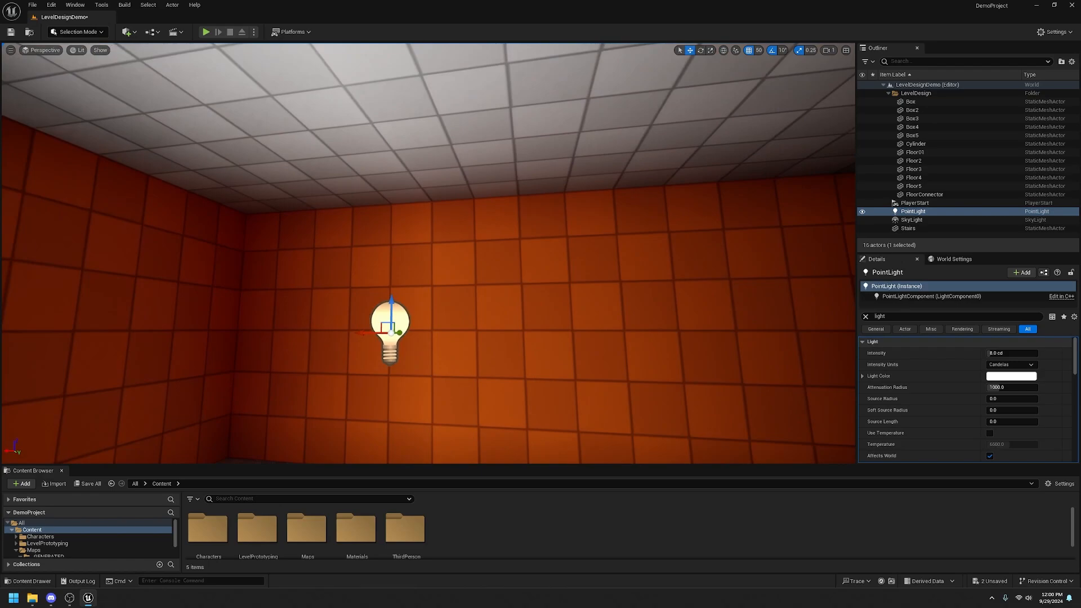
Rebuild only the level's lighting and look over the room with the point light
{"action": "mouse_move", "coordinate": [428, 253]}
{"action": "right_mouse_down"}
{"action": "mouse_move", "coordinate": [428, 293]}
{"action": "mouse_move", "coordinate": [428, 265]}
{"action": "mouse_move", "coordinate": [406, 270]}
{"action": "mouse_move", "coordinate": [437, 265]}
{"action": "right_mouse_up"}
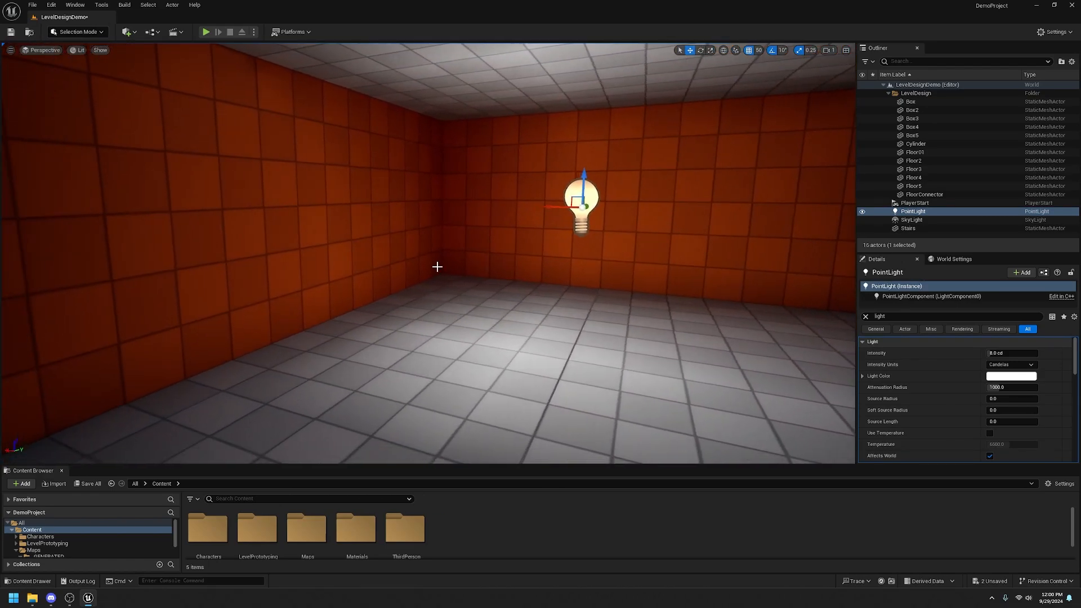
{"action": "left_click", "coordinate": [148, 4]}
{"action": "mouse_move", "coordinate": [169, 5]}
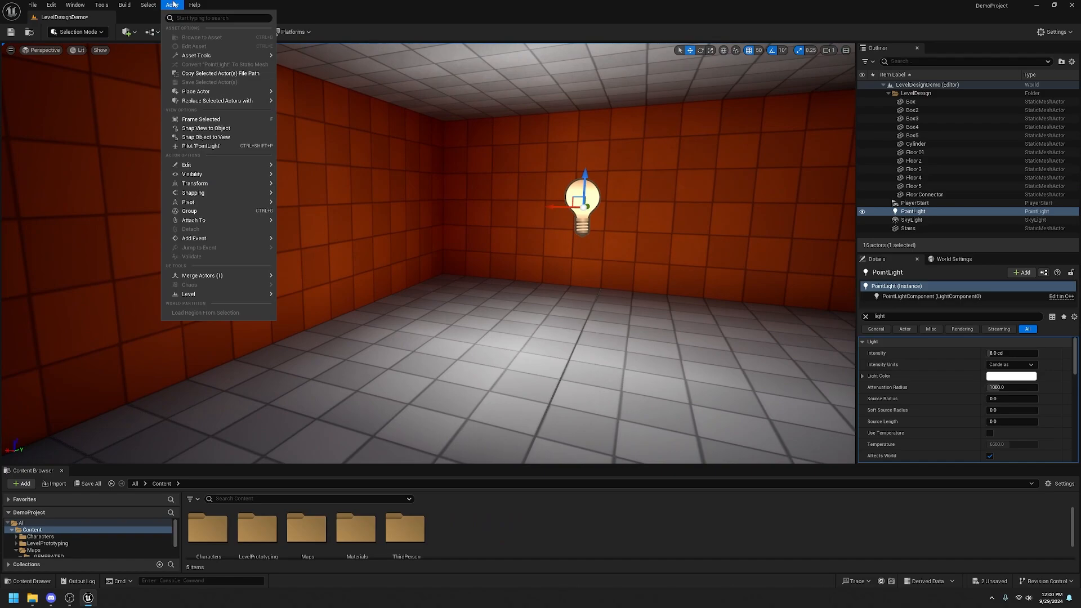
{"action": "mouse_move", "coordinate": [124, 5]}
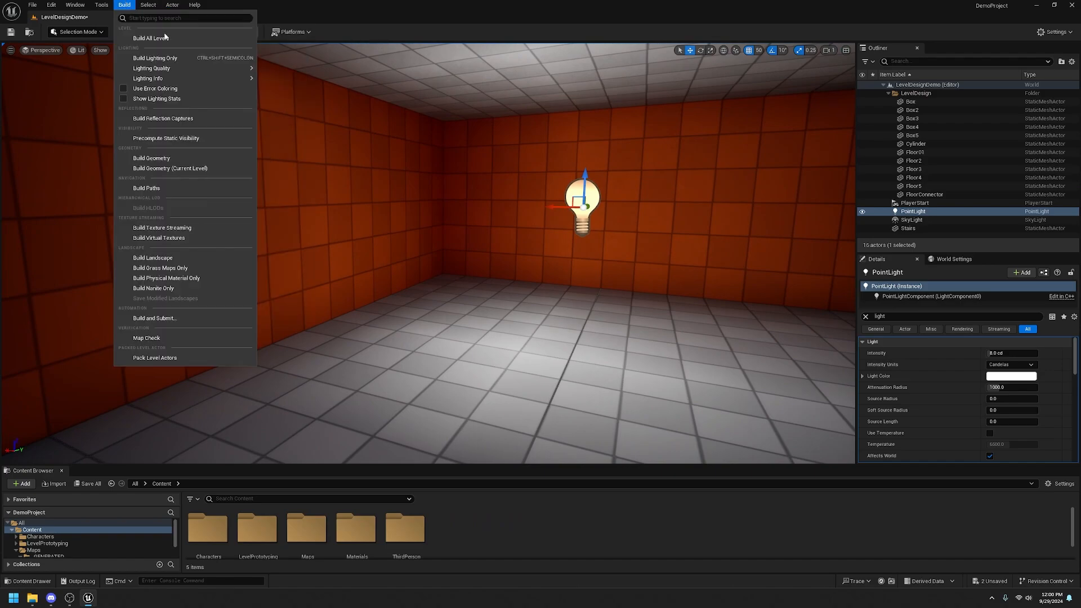
{"action": "left_click", "coordinate": [188, 56]}
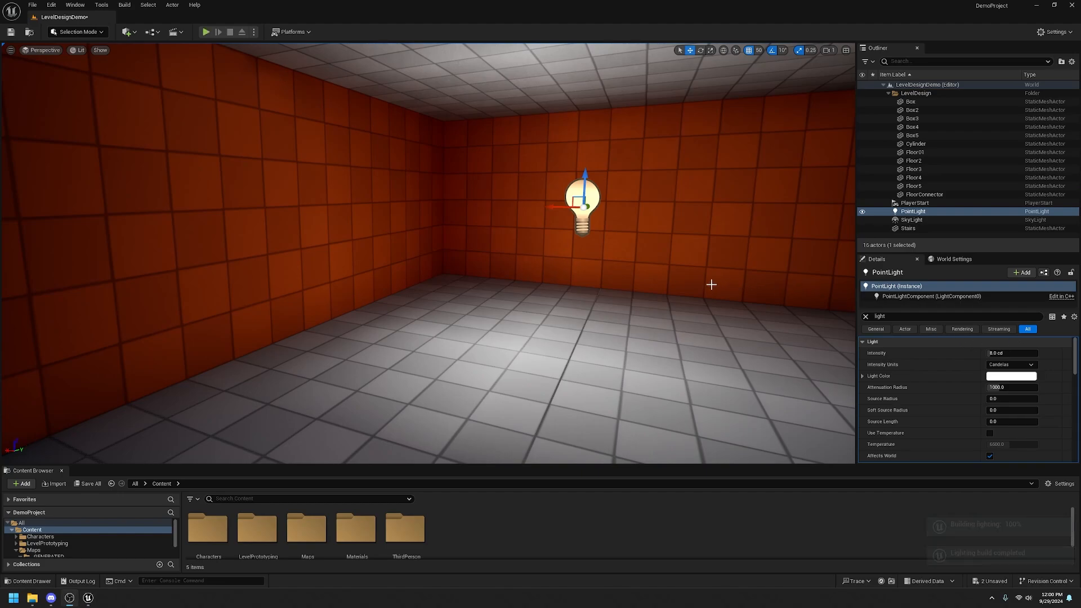
{"action": "right_click_drag", "start_coordinate": [660, 298], "coordinate": [362, 235]}
{"action": "key", "text": "f"}
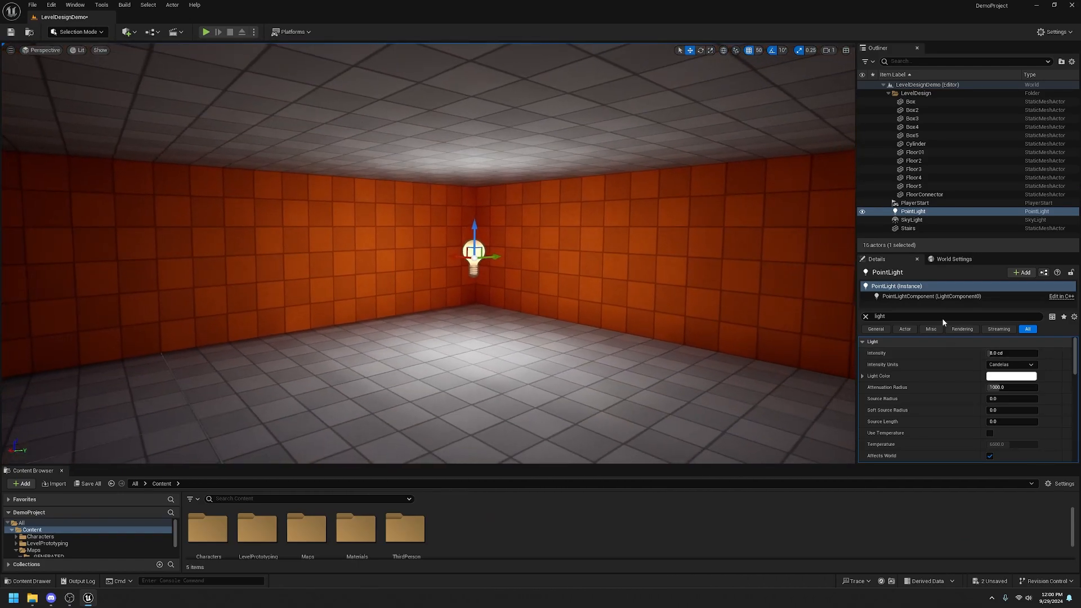
Clear the "light" property filter and look through the point light's transform and light settings
{"action": "scroll", "coordinate": [985, 376], "scroll_direction": "down", "scroll_amount": 1}
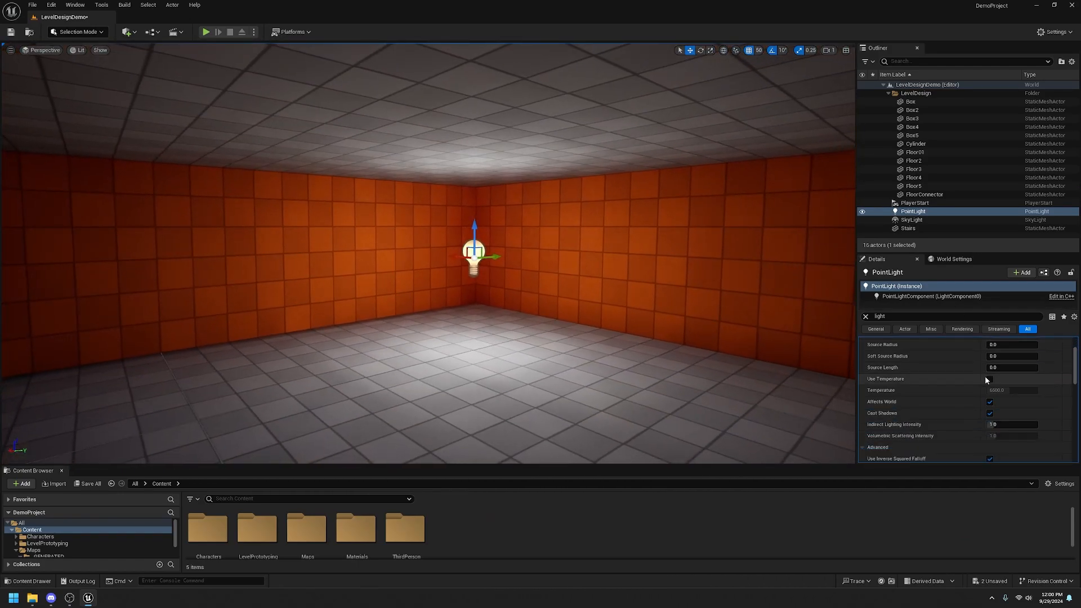
{"action": "left_click", "coordinate": [865, 317]}
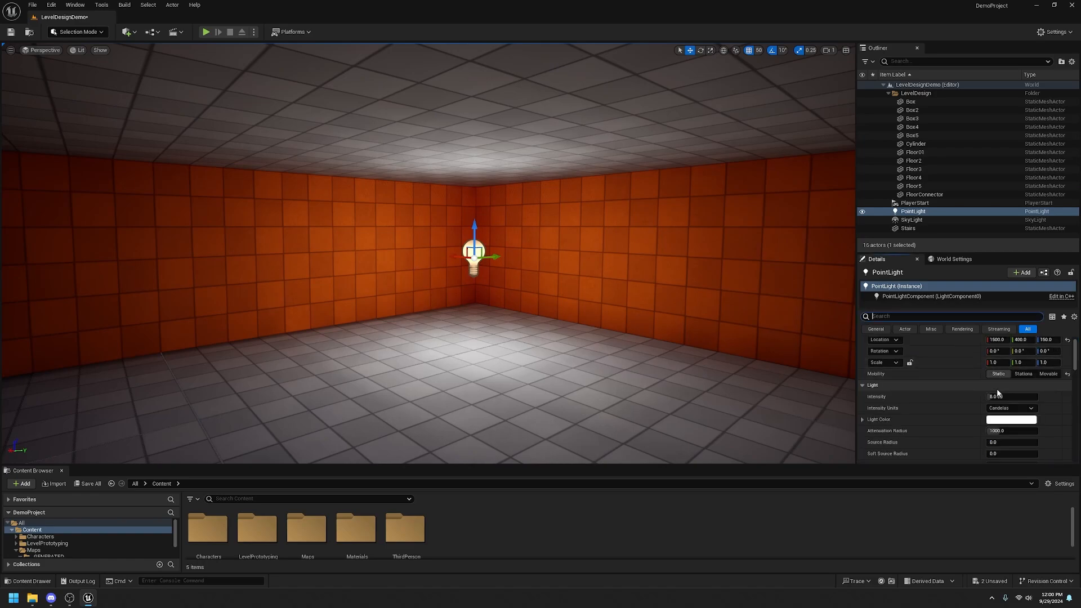
{"action": "scroll", "coordinate": [963, 396], "scroll_direction": "up", "scroll_amount": 1}
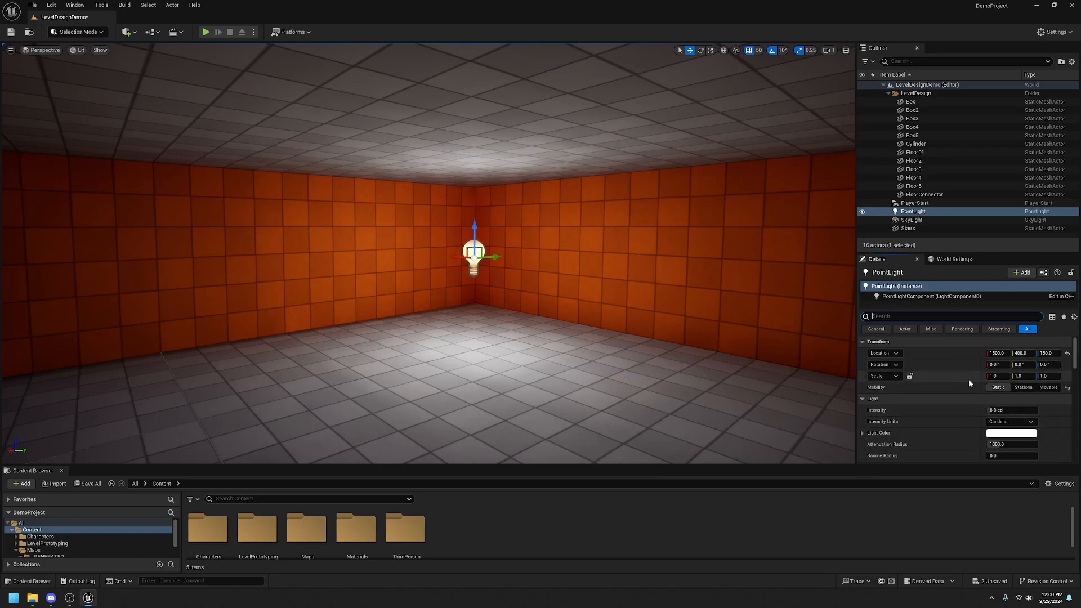
{"action": "scroll", "coordinate": [969, 381], "scroll_direction": "down", "scroll_amount": 3}
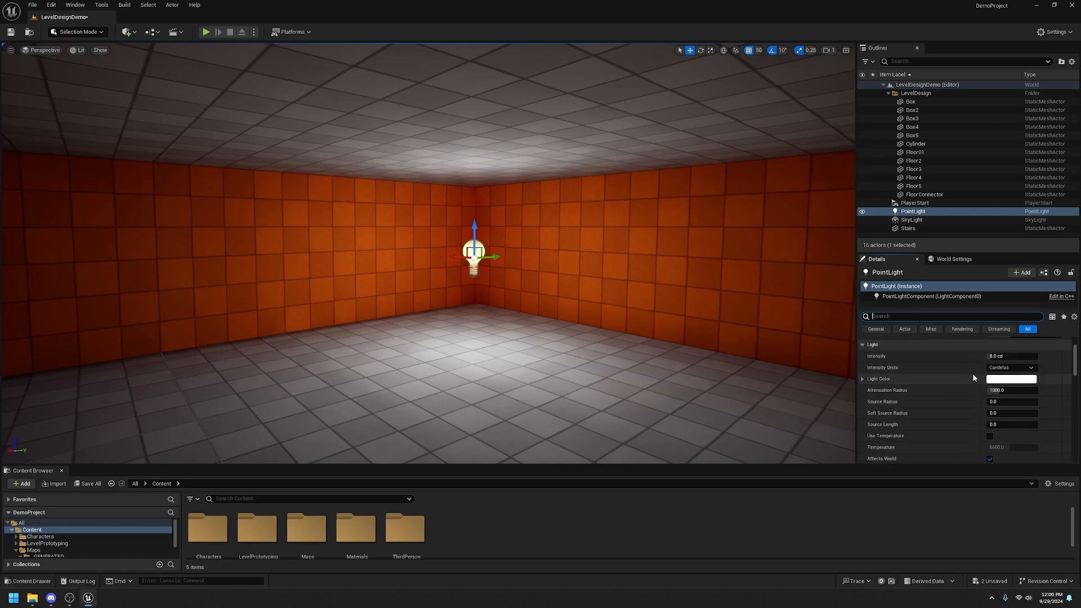
{"action": "scroll", "coordinate": [973, 377], "scroll_direction": "up", "scroll_amount": 3}
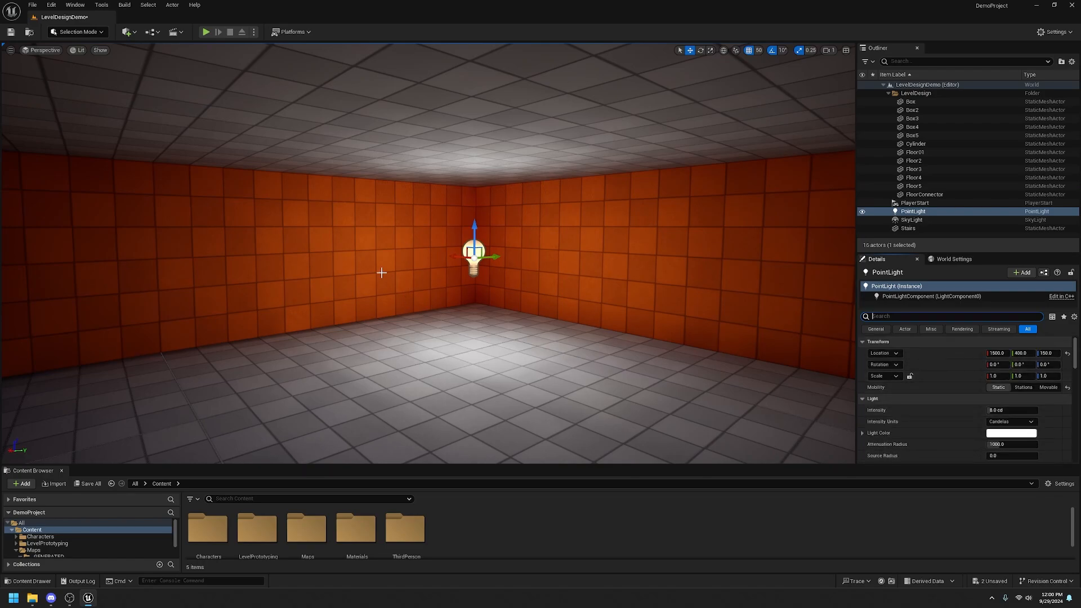
Delete the point light from the room
{"action": "mouse_move", "coordinate": [503, 281]}
{"action": "right_mouse_down"}
{"action": "mouse_move", "coordinate": [586, 284]}
{"action": "mouse_move", "coordinate": [509, 290]}
{"action": "mouse_move", "coordinate": [503, 281]}
{"action": "right_mouse_up"}
{"action": "key", "text": "a"}
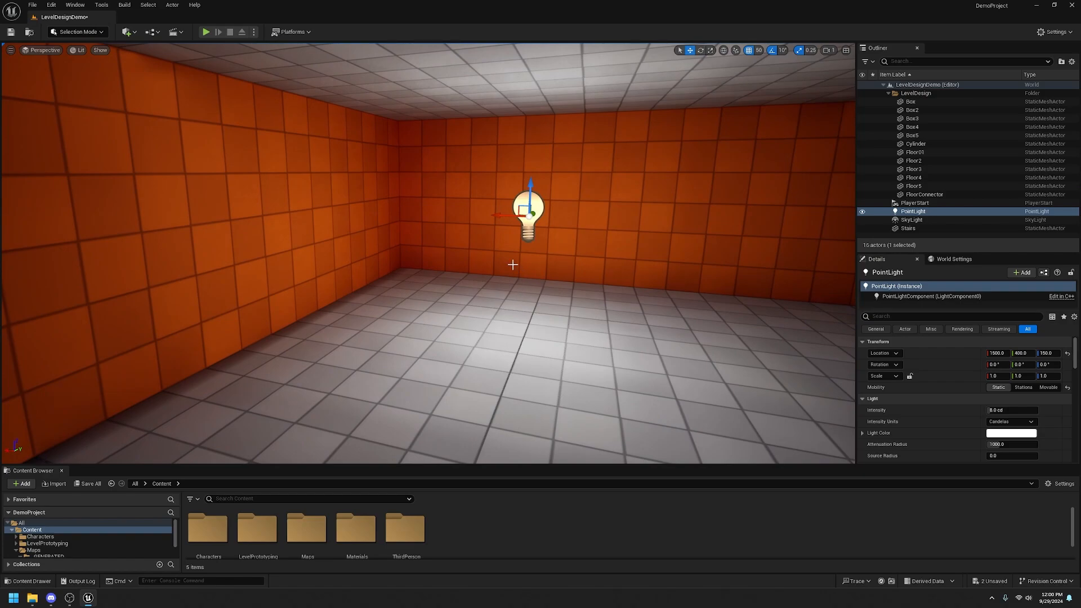
{"action": "key", "text": "Delete"}
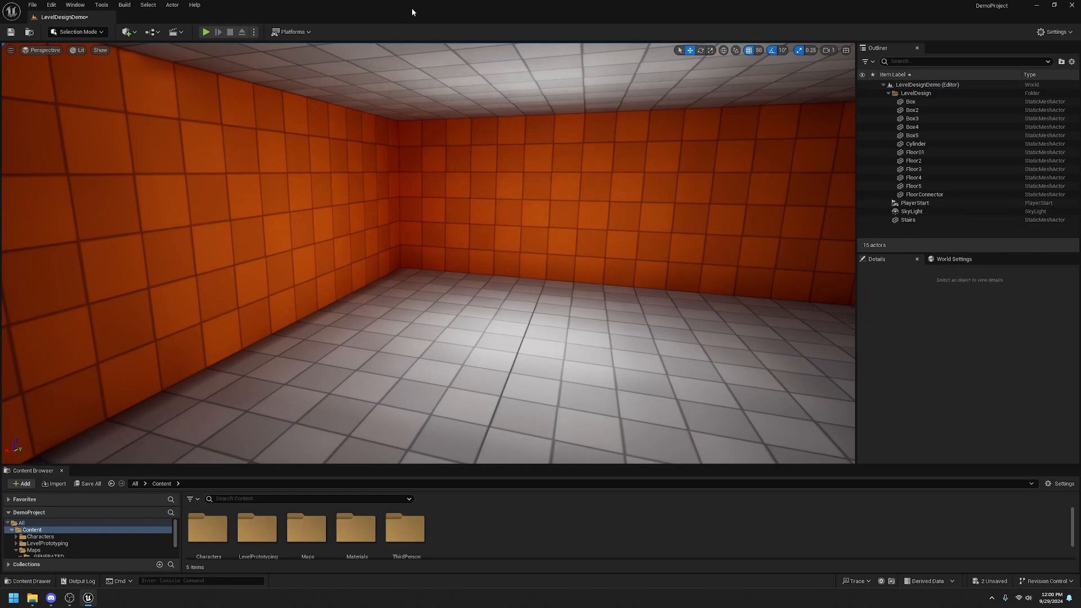
Add a directional light above the level's roof
{"action": "left_click", "coordinate": [124, 5]}
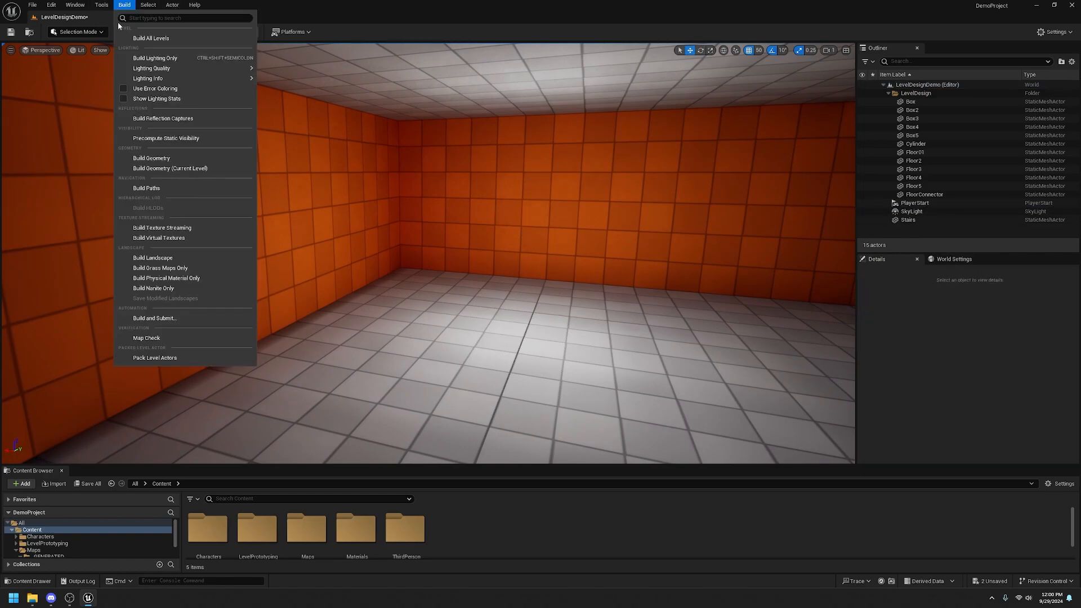
{"action": "mouse_move", "coordinate": [176, 67]}
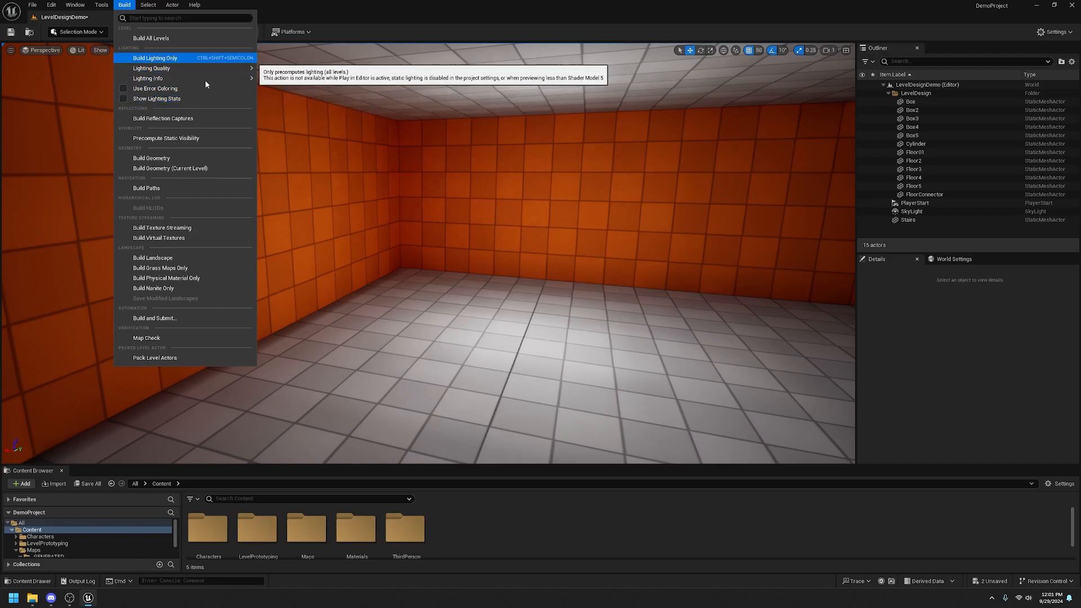
{"action": "right_click_drag", "start_coordinate": [360, 186], "coordinate": [623, 289]}
{"action": "key", "text": "s"}
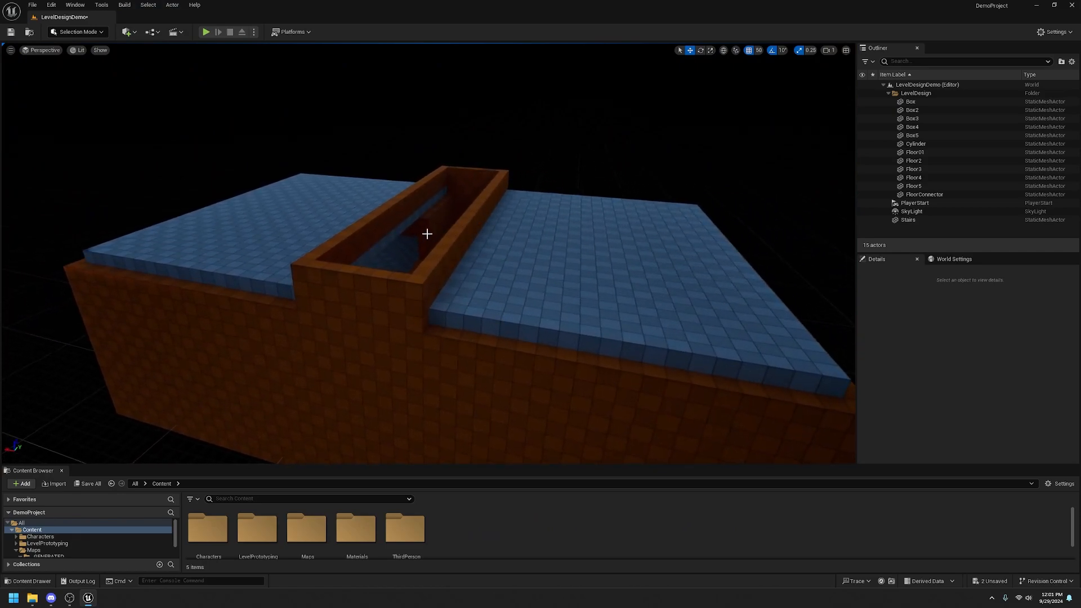
{"action": "right_click", "coordinate": [917, 232]}
{"action": "right_click_drag", "start_coordinate": [369, 316], "coordinate": [328, 129]}
{"action": "left_click", "coordinate": [135, 32]}
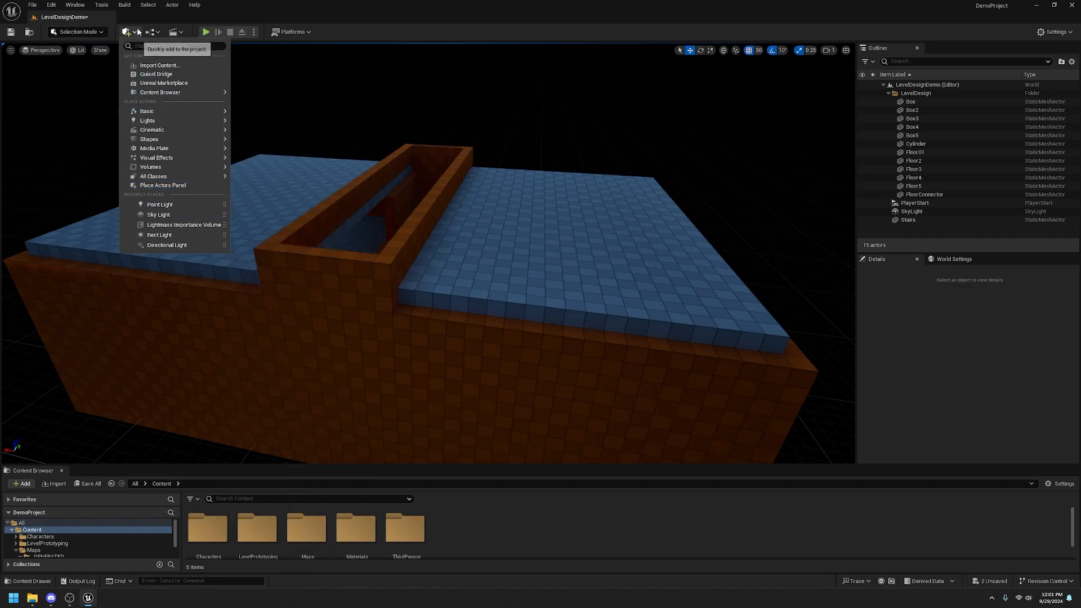
{"action": "mouse_move", "coordinate": [170, 120]}
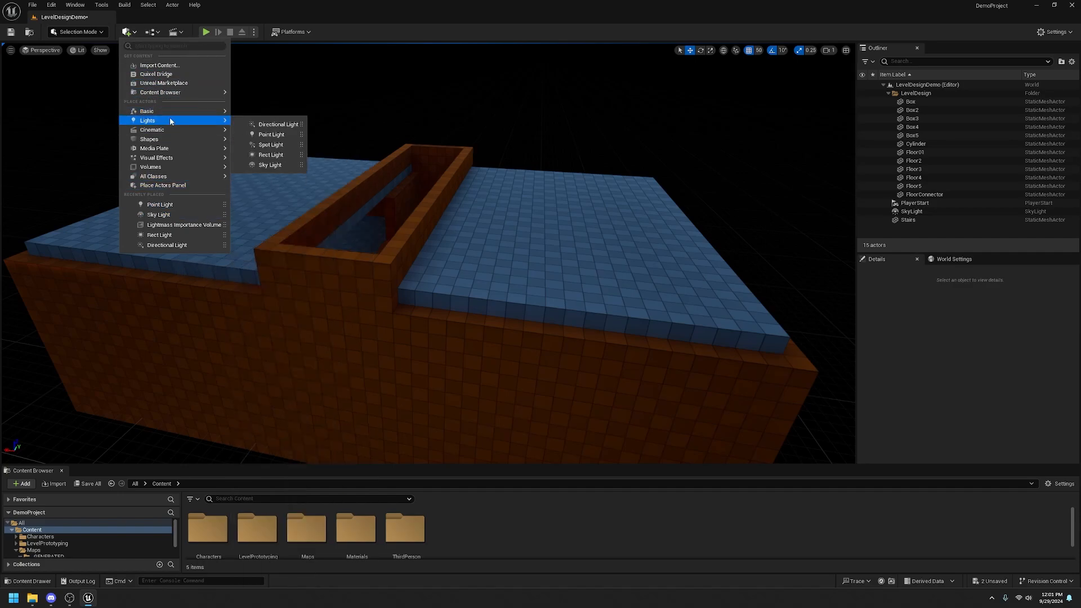
{"action": "left_click", "coordinate": [280, 124]}
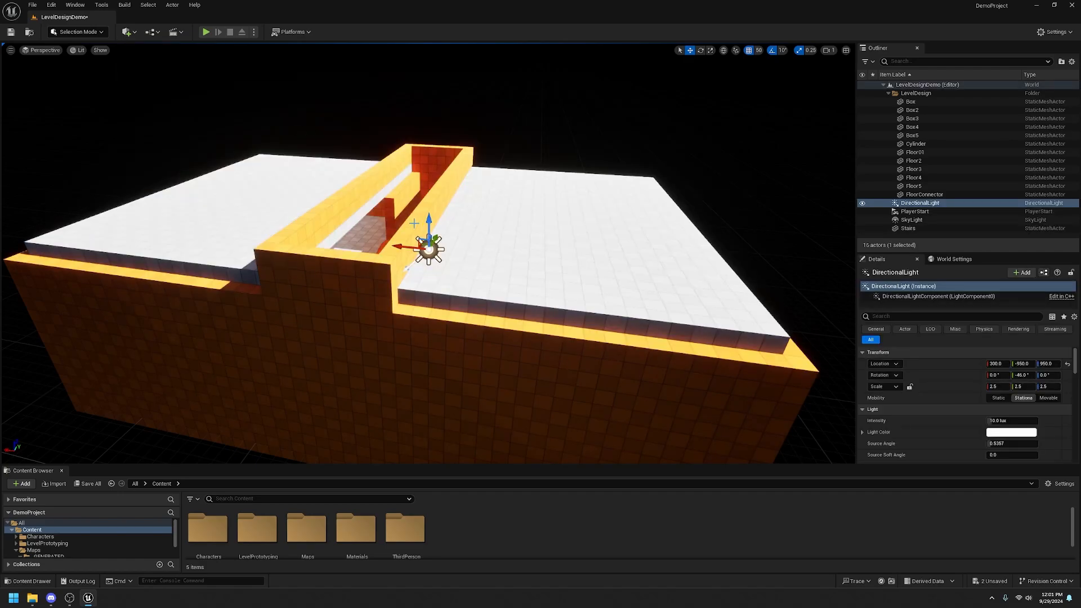
Move the directional light to -100, 0, 950 and rotate it to 180°, -44°, 120°
{"action": "right_click_drag", "start_coordinate": [413, 223], "coordinate": [473, 175]}
{"action": "key", "text": "w"}
{"action": "key", "text": "s"}
{"action": "left_click_drag", "start_coordinate": [249, 217], "coordinate": [238, 272]}
{"action": "key", "text": "e"}
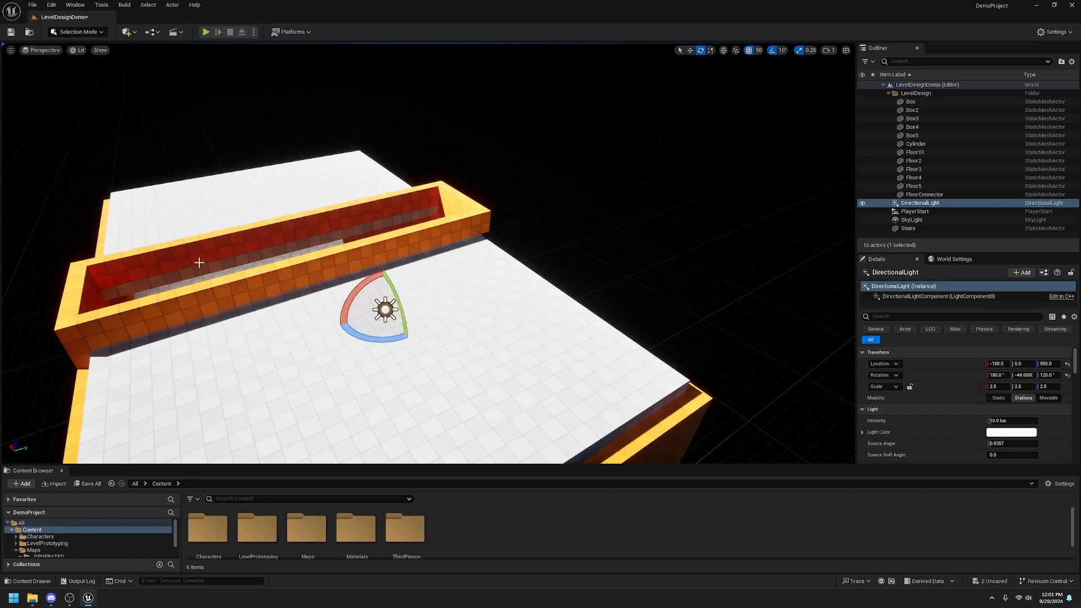
Turn the directional light about its vertical axis to 70° and view the sunlight falling through the roof opening inside
{"action": "key", "text": "w"}
{"action": "right_click_drag", "start_coordinate": [199, 262], "coordinate": [379, 214]}
{"action": "key", "text": "s"}
{"action": "key", "text": "w"}
{"action": "key", "text": "s"}
{"action": "key", "text": "s"}
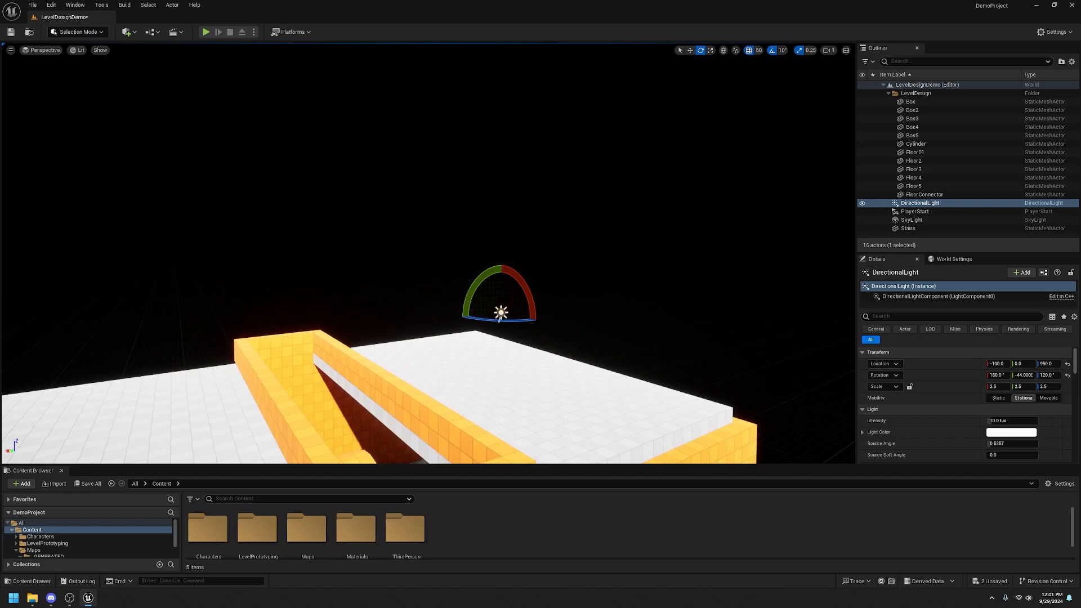
{"action": "key", "text": "w"}
{"action": "right_click_drag", "start_coordinate": [726, 186], "coordinate": [683, 225]}
{"action": "key", "text": "s"}
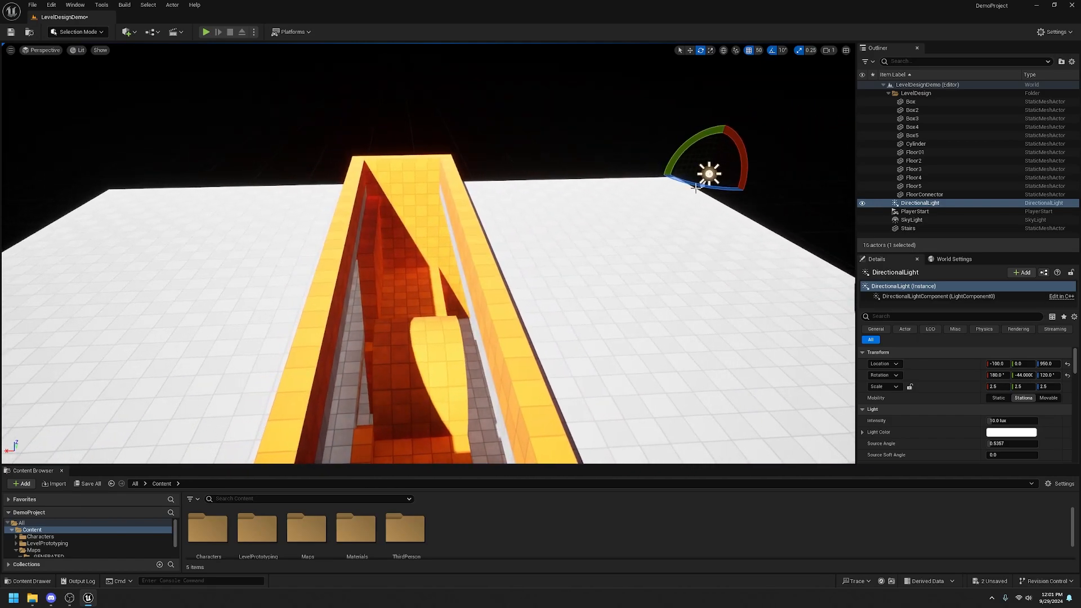
{"action": "mouse_move", "coordinate": [696, 187]}
{"action": "left_mouse_down"}
{"action": "mouse_move", "coordinate": [664, 190]}
{"action": "mouse_move", "coordinate": [675, 190]}
{"action": "left_mouse_up"}
{"action": "key", "text": "s"}
{"action": "right_click_drag", "start_coordinate": [420, 240], "coordinate": [433, 204]}
{"action": "key", "text": "w"}
{"action": "key", "text": "s"}
Set the directional light's mobility to Movable
{"action": "scroll", "coordinate": [1007, 405], "scroll_direction": "down", "scroll_amount": 5}
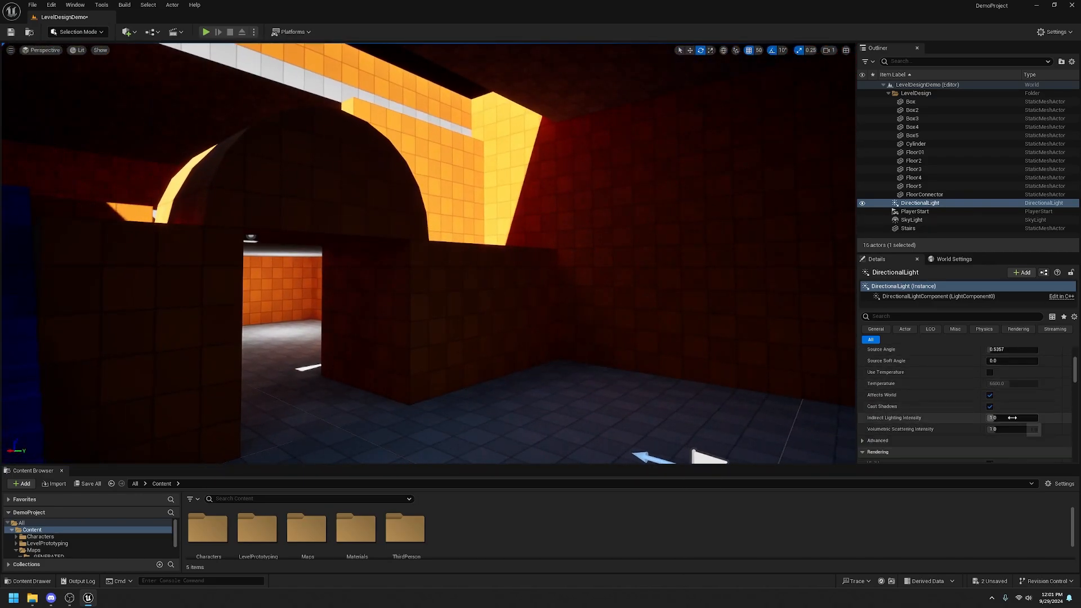
{"action": "scroll", "coordinate": [1012, 420], "scroll_direction": "up", "scroll_amount": 5}
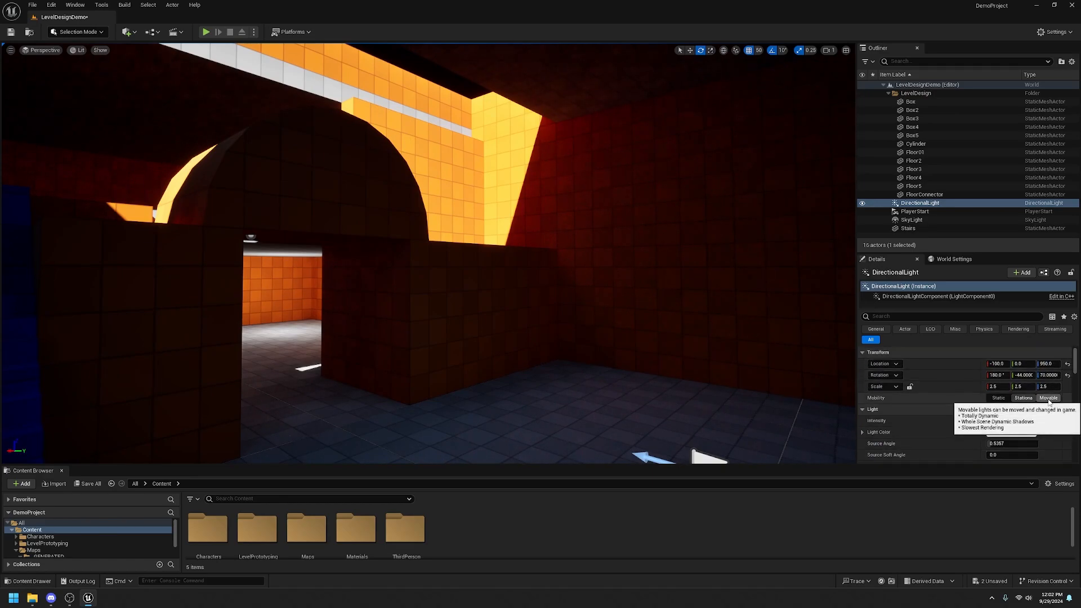
{"action": "left_click", "coordinate": [1024, 398]}
{"action": "mouse_move", "coordinate": [650, 325]}
{"action": "right_mouse_down"}
{"action": "mouse_move", "coordinate": [546, 335]}
{"action": "mouse_move", "coordinate": [596, 332]}
{"action": "mouse_move", "coordinate": [600, 270]}
{"action": "mouse_move", "coordinate": [600, 304]}
{"action": "mouse_move", "coordinate": [569, 338]}
{"action": "mouse_move", "coordinate": [563, 309]}
{"action": "mouse_move", "coordinate": [654, 312]}
{"action": "right_mouse_up"}
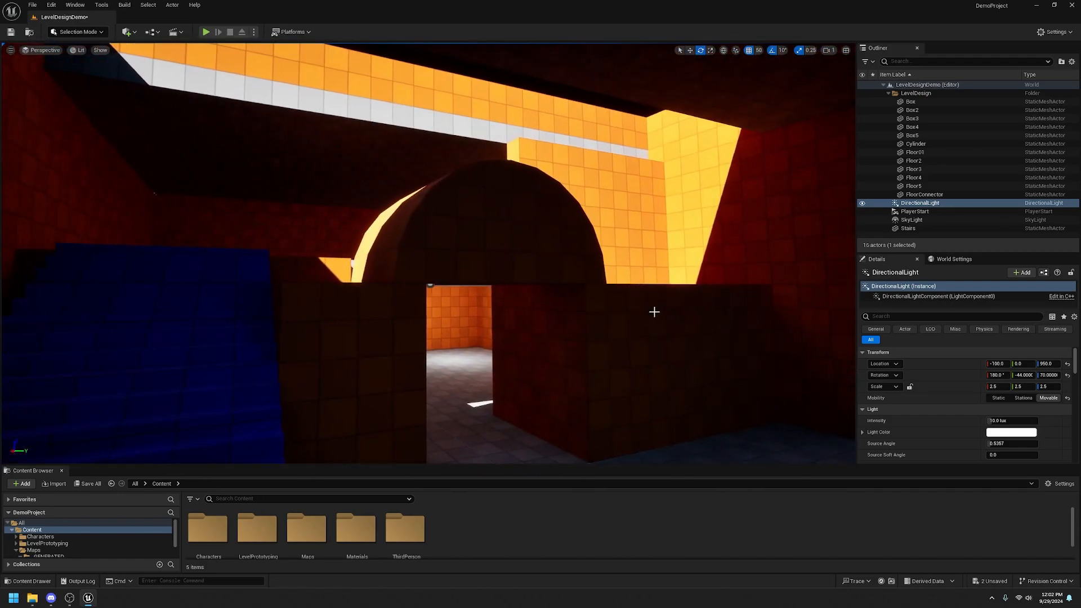
Rebuild only the level's lighting with the directional light in place and inspect the interior rooms
{"action": "left_click", "coordinate": [125, 4]}
{"action": "left_click", "coordinate": [183, 58]}
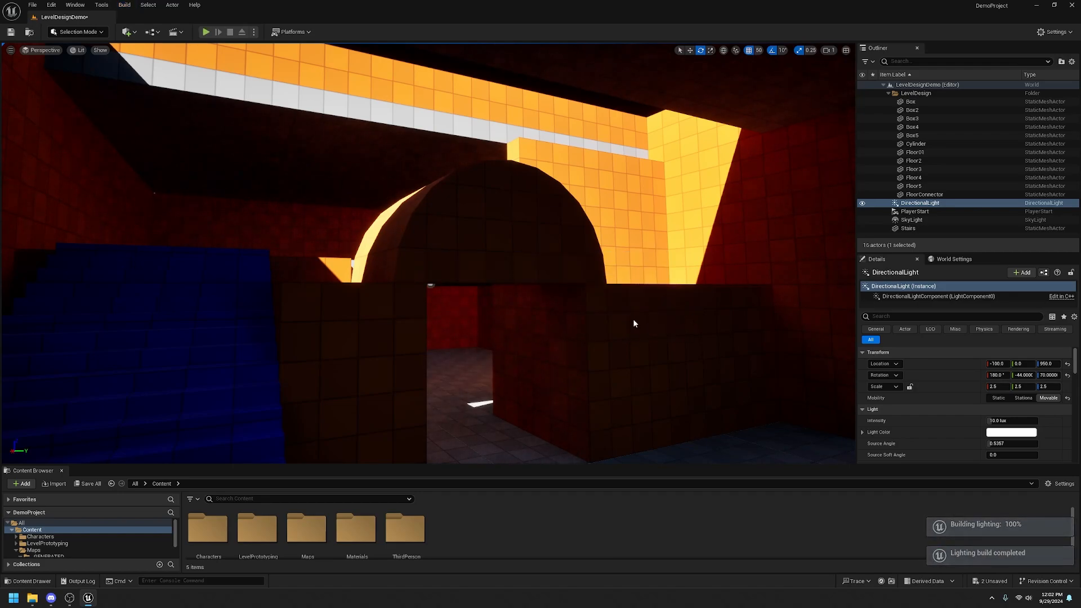
{"action": "right_click_drag", "start_coordinate": [634, 321], "coordinate": [822, 360]}
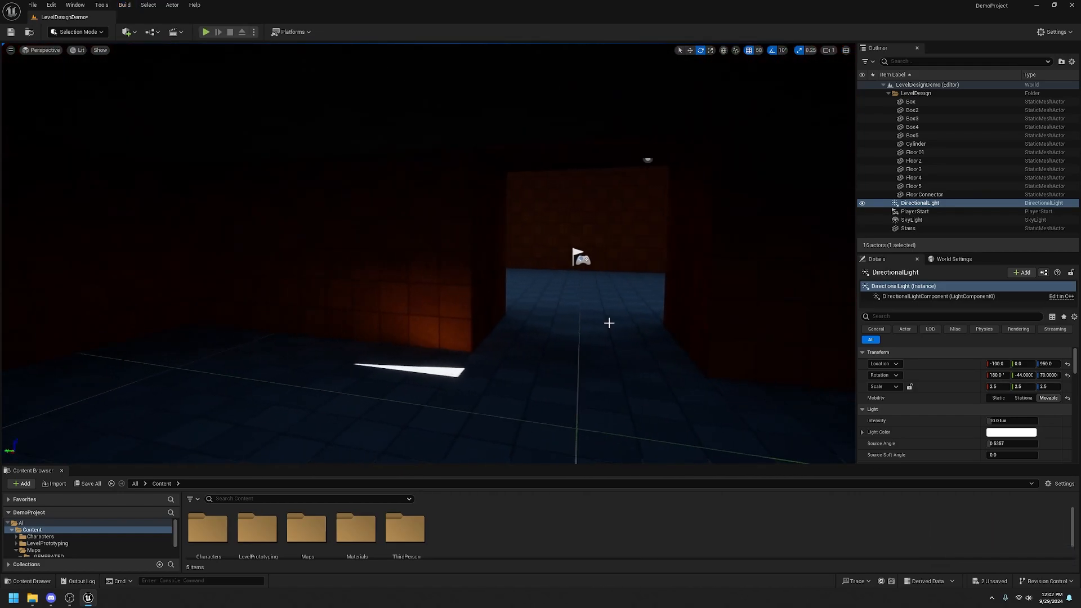
{"action": "right_click_drag", "start_coordinate": [516, 369], "coordinate": [518, 280]}
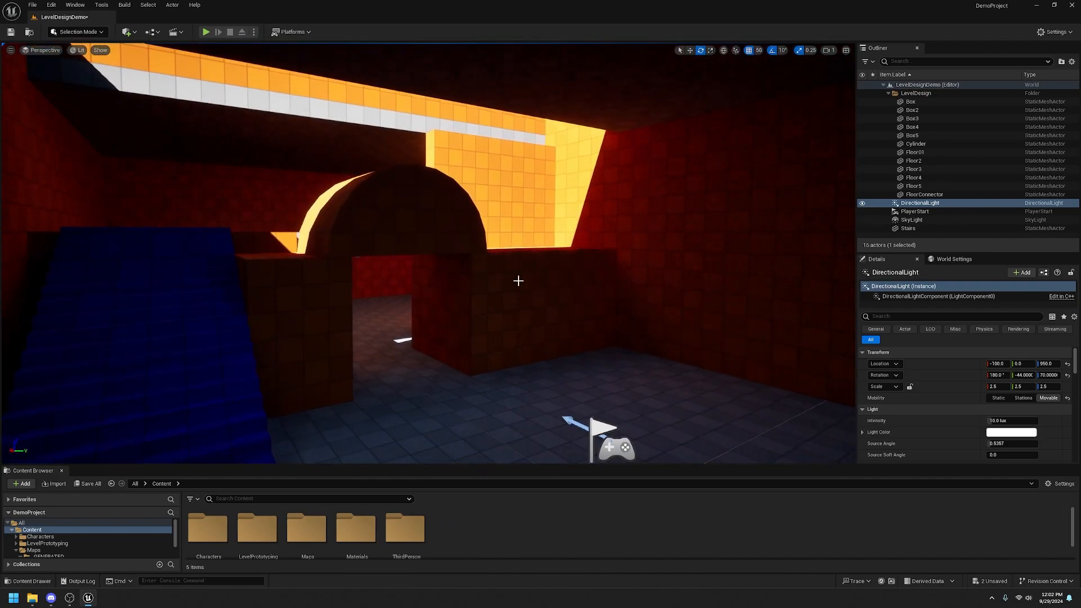
Set the directional light's color to a warm light orange, hex sRGB FFD6A2FF
{"action": "left_click", "coordinate": [1008, 435]}
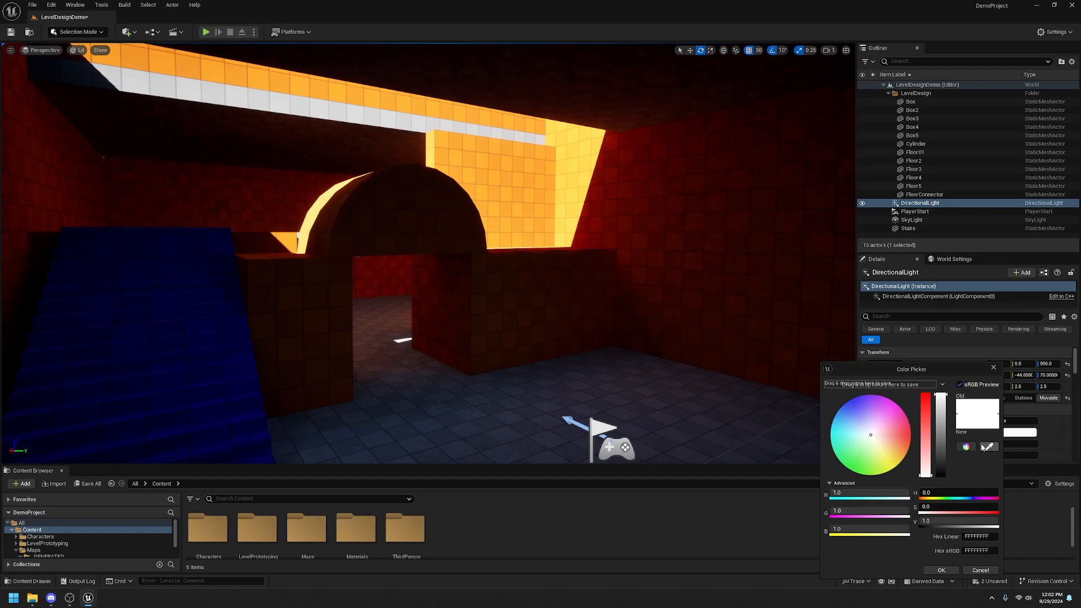
{"action": "left_click", "coordinate": [882, 448]}
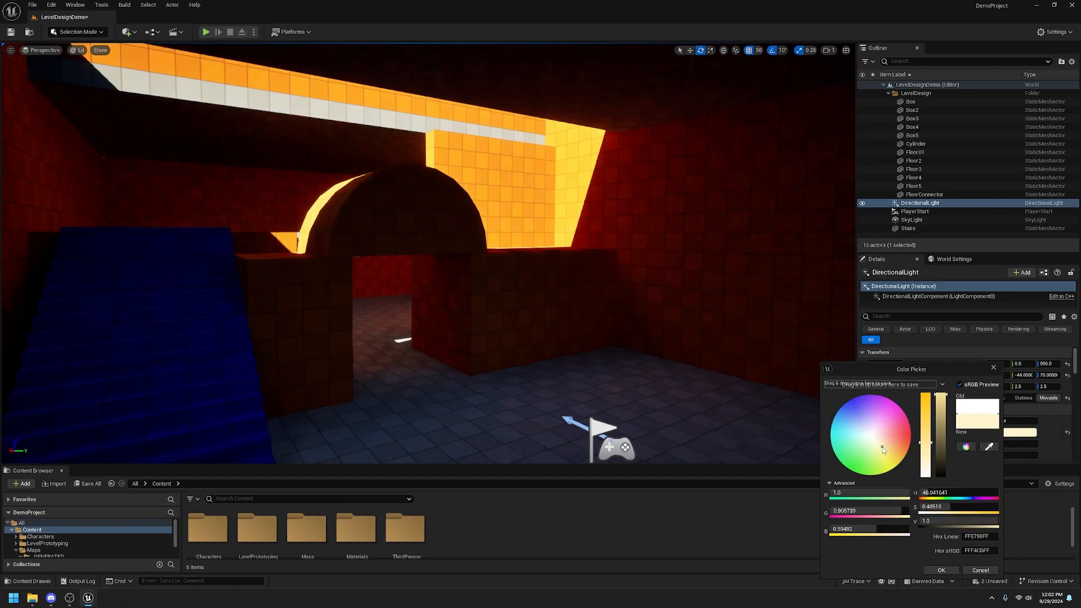
{"action": "left_click_drag", "start_coordinate": [882, 449], "coordinate": [927, 424]}
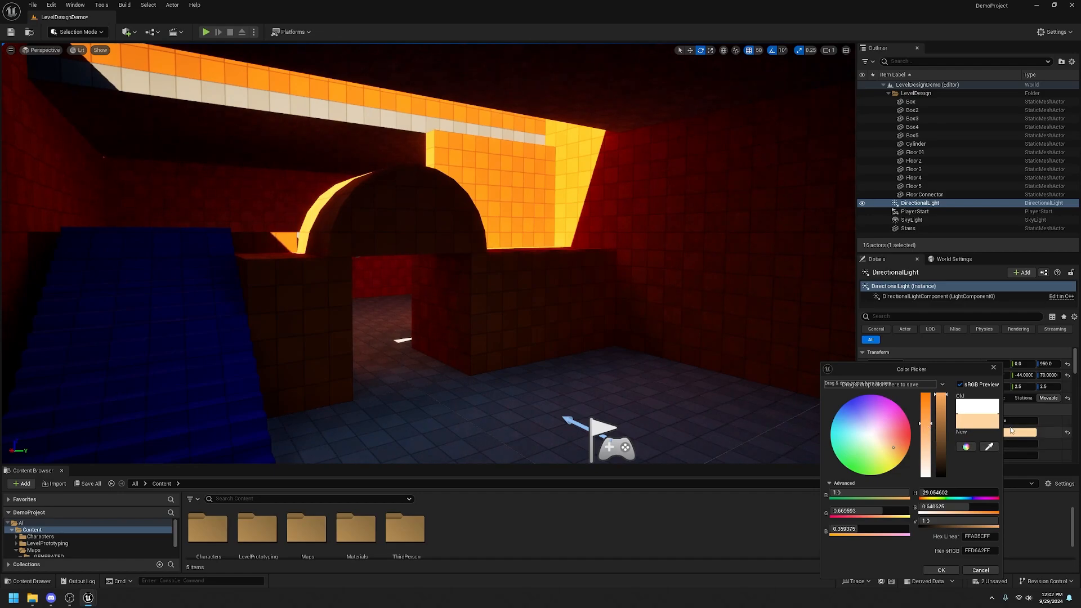
{"action": "left_click", "coordinate": [994, 367]}
Add a rect light at 1500, 550, 200 in the dark room and view it facing the wall
{"action": "right_click_drag", "start_coordinate": [705, 290], "coordinate": [641, 289]}
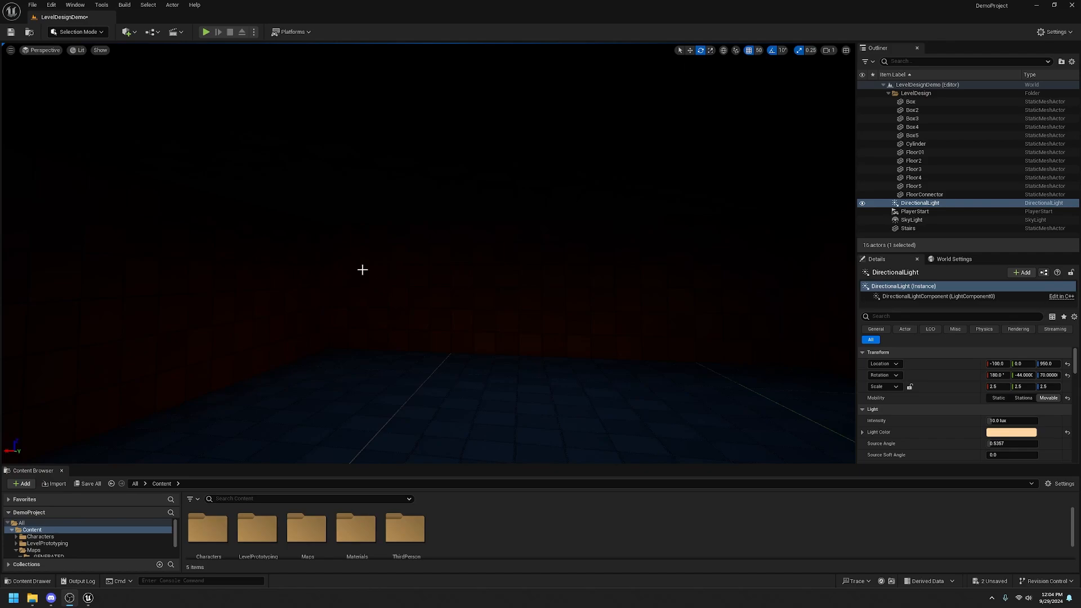
{"action": "left_click", "coordinate": [133, 35]}
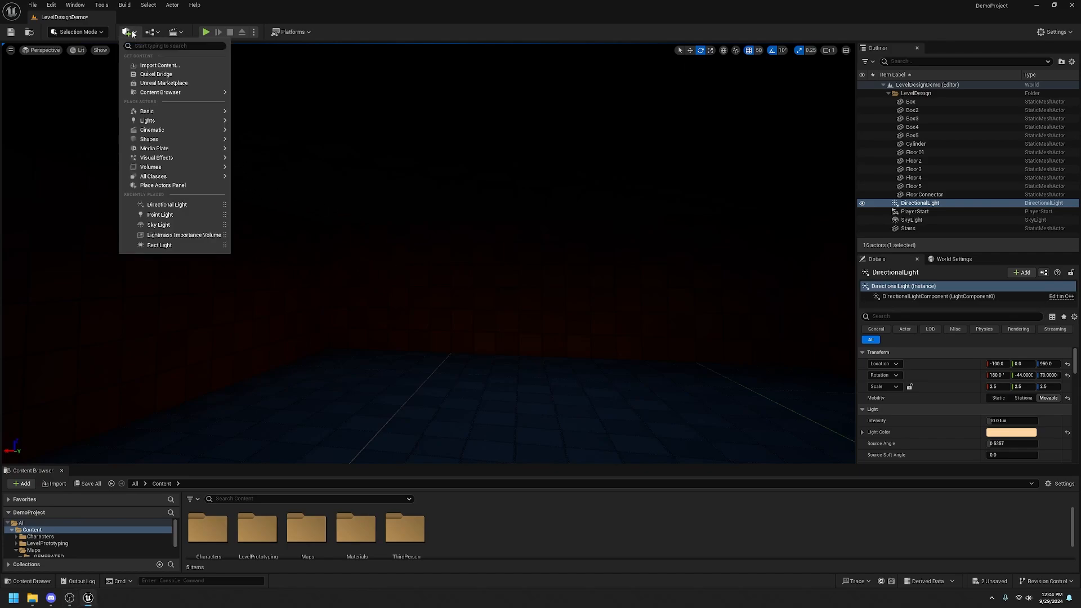
{"action": "mouse_move", "coordinate": [177, 121]}
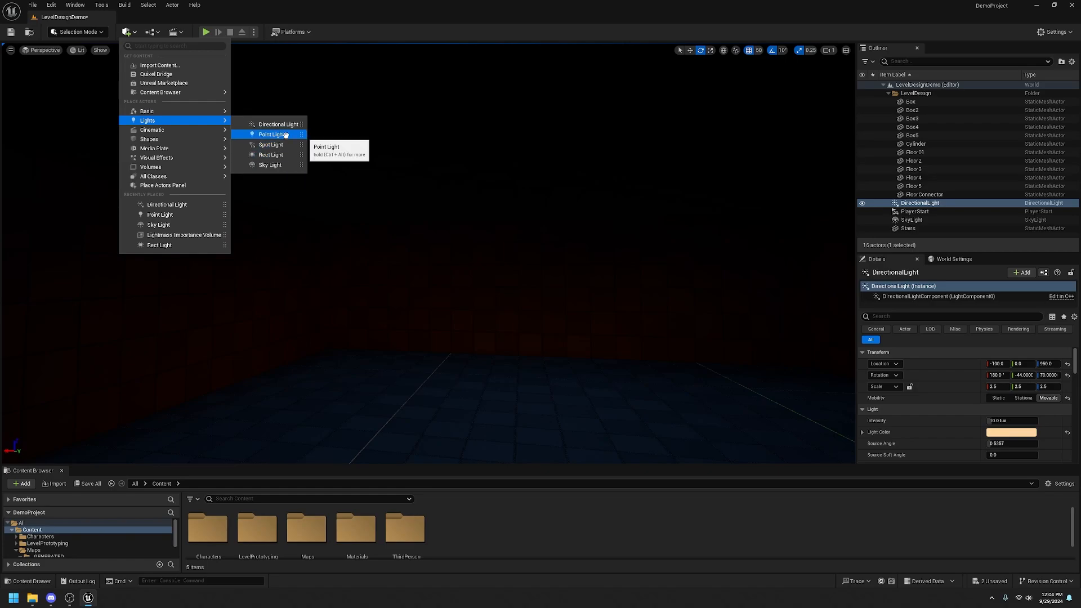
{"action": "left_click", "coordinate": [276, 155]}
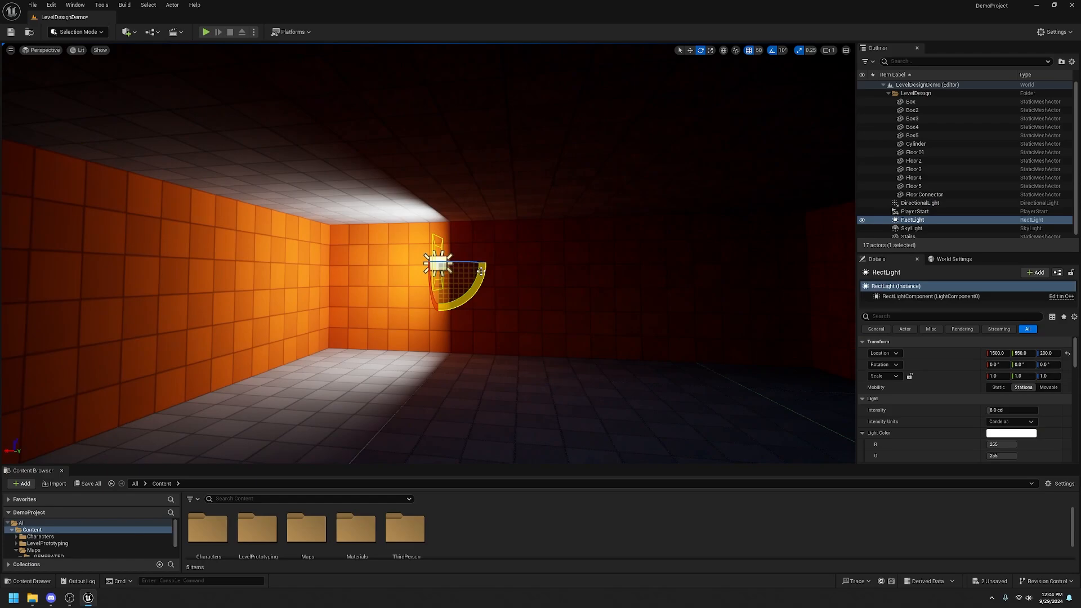
{"action": "right_click_drag", "start_coordinate": [555, 314], "coordinate": [426, 312]}
{"action": "key", "text": "s"}
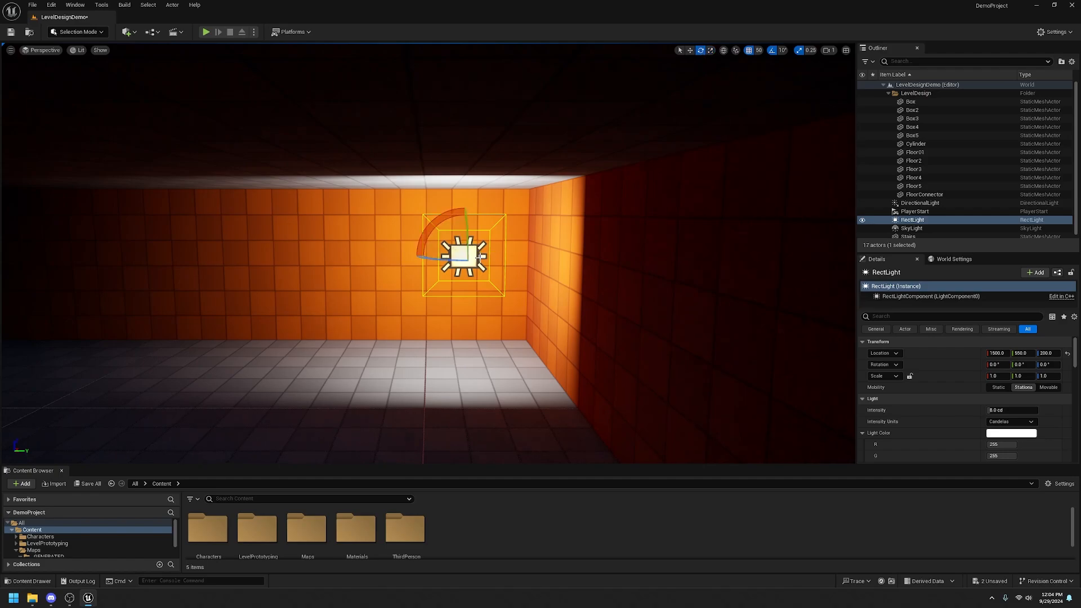
Move the rect light to Y 400 and rotate it to a -90° pitch so it shines straight down onto the floor
{"action": "key", "text": "w"}
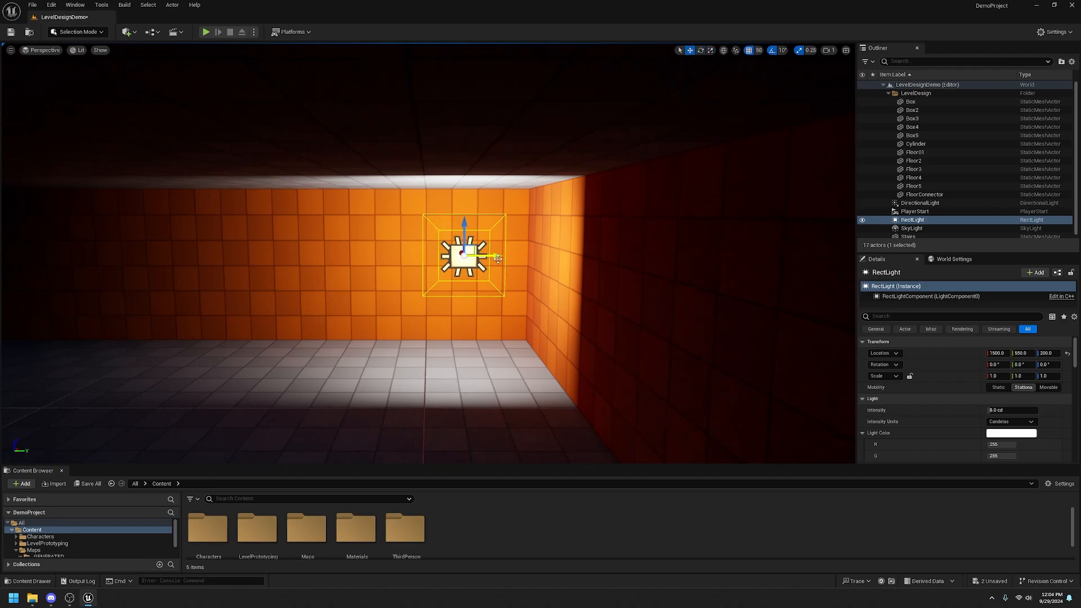
{"action": "left_click_drag", "start_coordinate": [497, 259], "coordinate": [381, 253]}
{"action": "right_click_drag", "start_coordinate": [387, 296], "coordinate": [387, 296]}
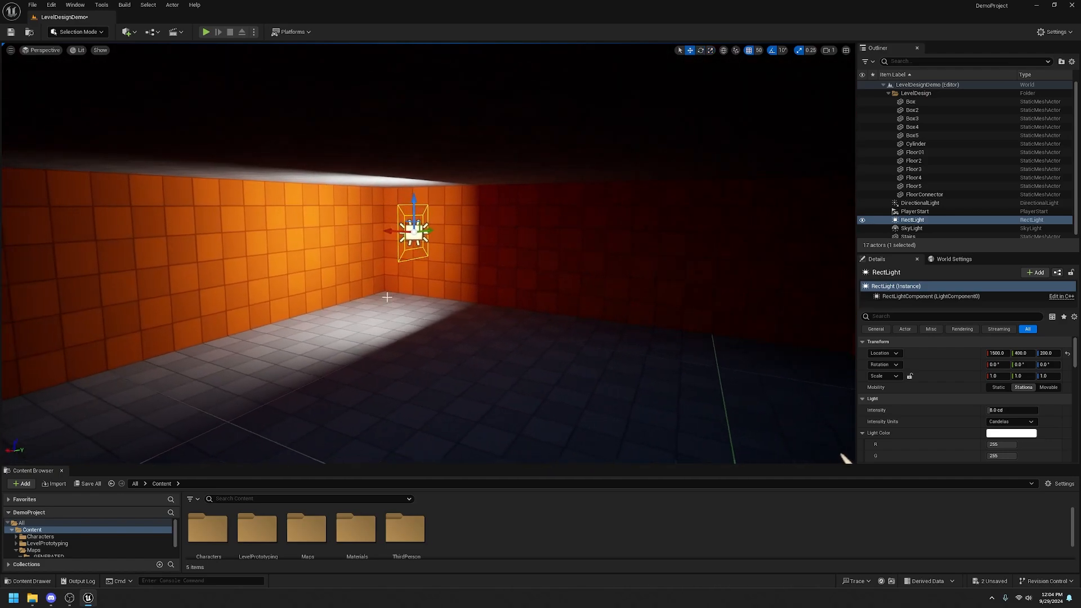
{"action": "key", "text": "e"}
{"action": "left_click_drag", "start_coordinate": [451, 219], "coordinate": [406, 289]}
{"action": "right_click_drag", "start_coordinate": [407, 288], "coordinate": [424, 261]}
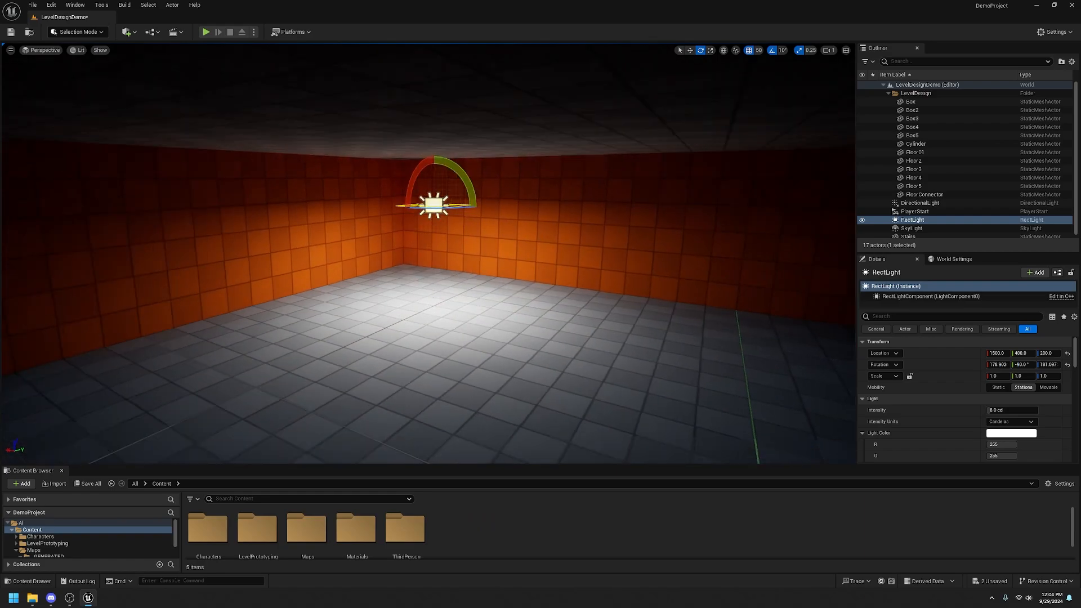
{"action": "right_click_drag", "start_coordinate": [492, 265], "coordinate": [492, 287]}
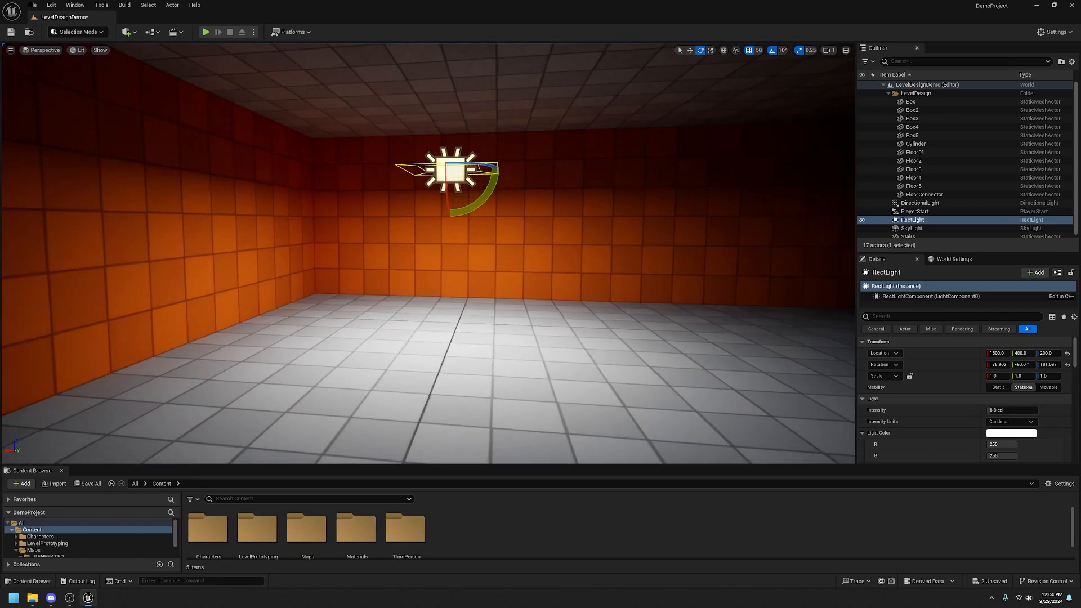
Move the rect light to X 1350 and reduce its barn door angle to about 74.16
{"action": "key", "text": "w"}
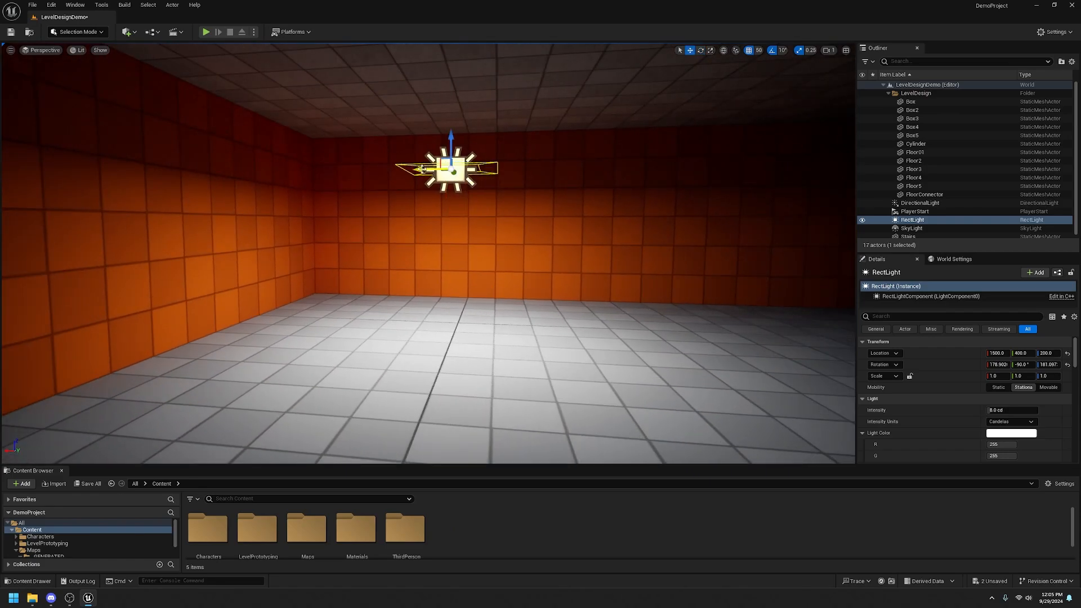
{"action": "left_click_drag", "start_coordinate": [422, 169], "coordinate": [550, 188]}
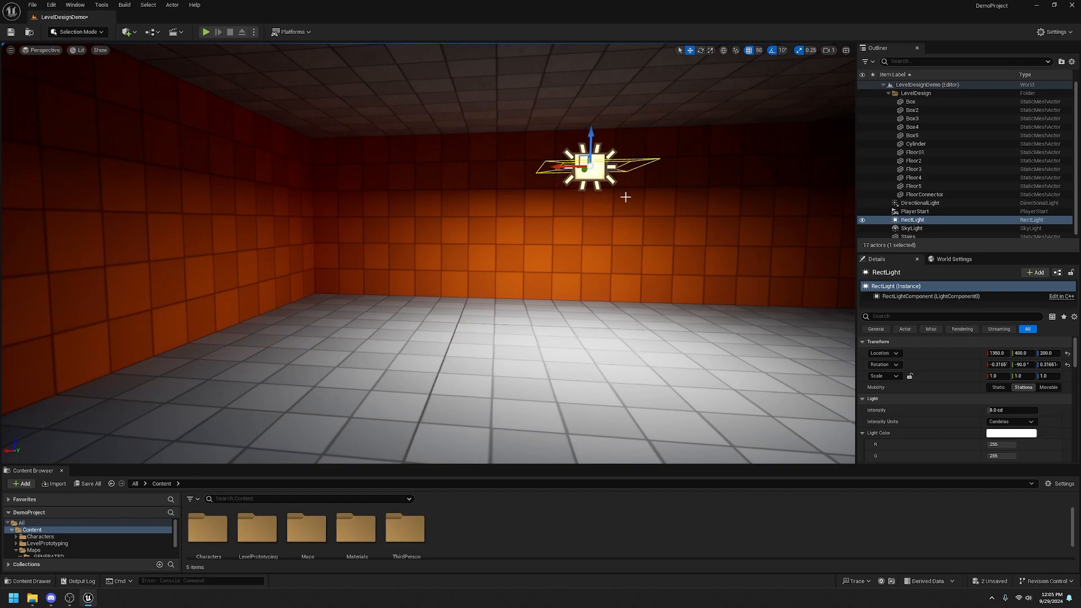
{"action": "mouse_move", "coordinate": [548, 154]}
{"action": "right_mouse_down"}
{"action": "mouse_move", "coordinate": [558, 163]}
{"action": "mouse_move", "coordinate": [541, 146]}
{"action": "mouse_move", "coordinate": [549, 155]}
{"action": "right_mouse_up"}
{"action": "scroll", "coordinate": [997, 394], "scroll_direction": "down", "scroll_amount": 3}
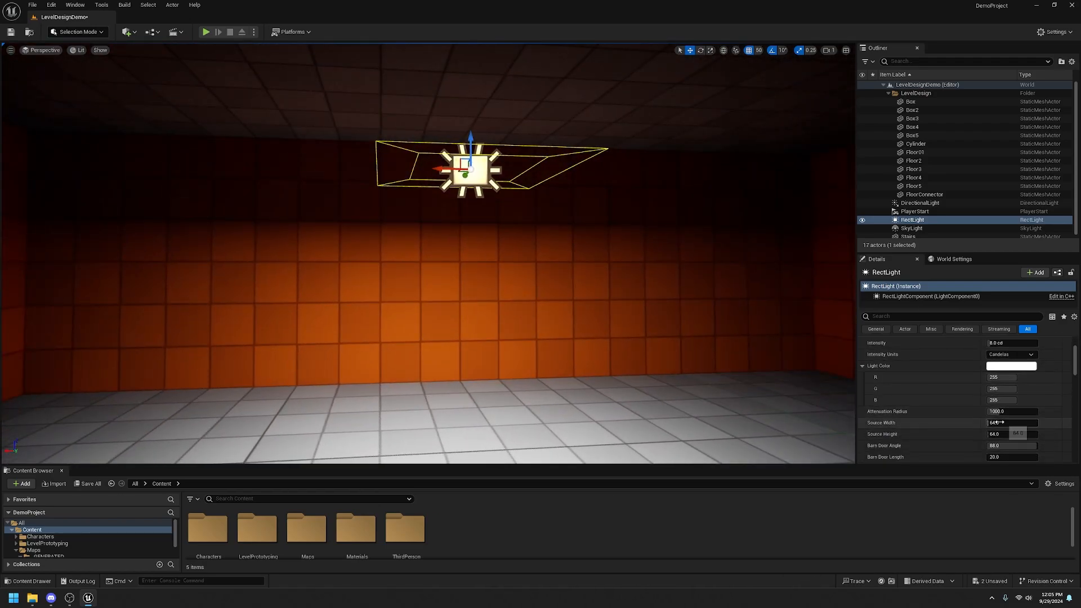
{"action": "mouse_move", "coordinate": [995, 445]}
{"action": "left_mouse_down"}
{"action": "mouse_move", "coordinate": [974, 445]}
{"action": "mouse_move", "coordinate": [993, 445]}
{"action": "left_mouse_up"}
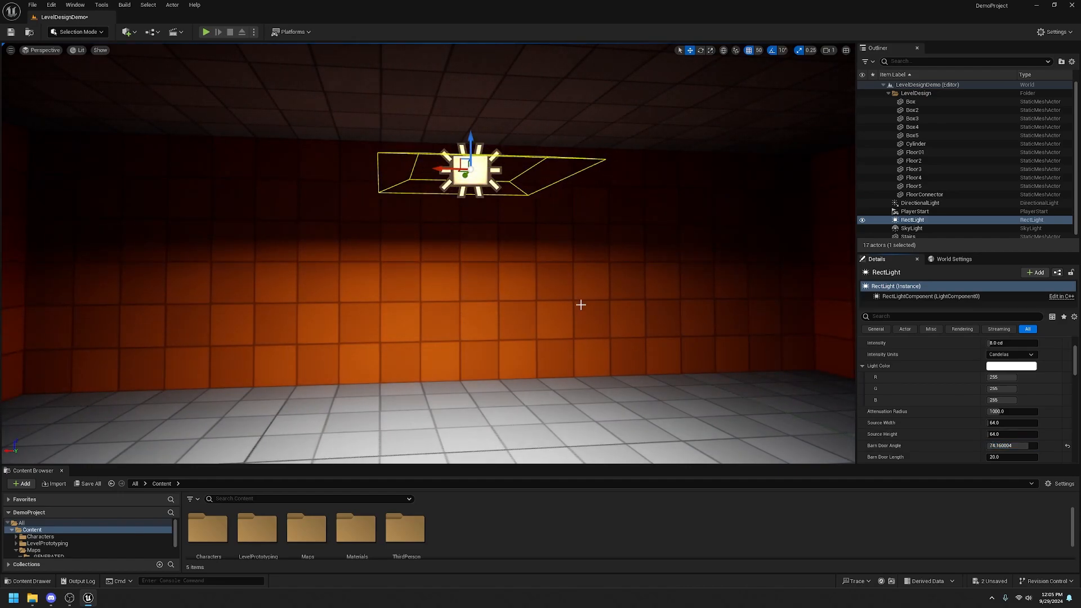
Shift the rect light along its X axis and check its placement from several sides of the room
{"action": "key", "text": "a"}
{"action": "mouse_move", "coordinate": [579, 304]}
{"action": "right_mouse_down"}
{"action": "mouse_move", "coordinate": [709, 284]}
{"action": "mouse_move", "coordinate": [737, 315]}
{"action": "mouse_move", "coordinate": [653, 290]}
{"action": "mouse_move", "coordinate": [572, 285]}
{"action": "right_mouse_up"}
{"action": "key", "text": "s"}
{"action": "left_click_drag", "start_coordinate": [535, 233], "coordinate": [557, 233]}
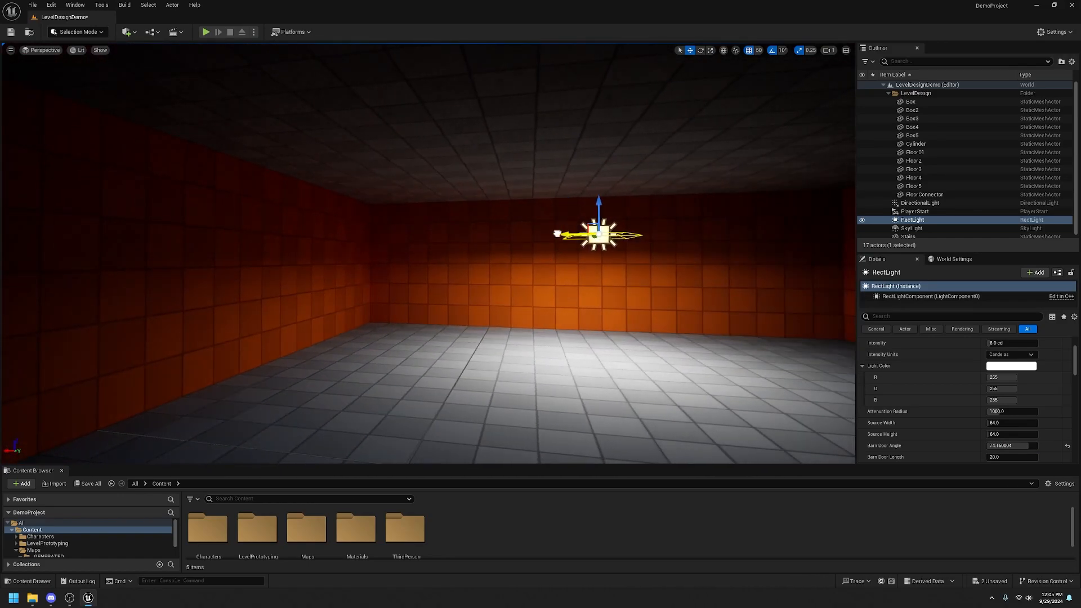
{"action": "right_click_drag", "start_coordinate": [532, 266], "coordinate": [631, 291]}
{"action": "key", "text": "a"}
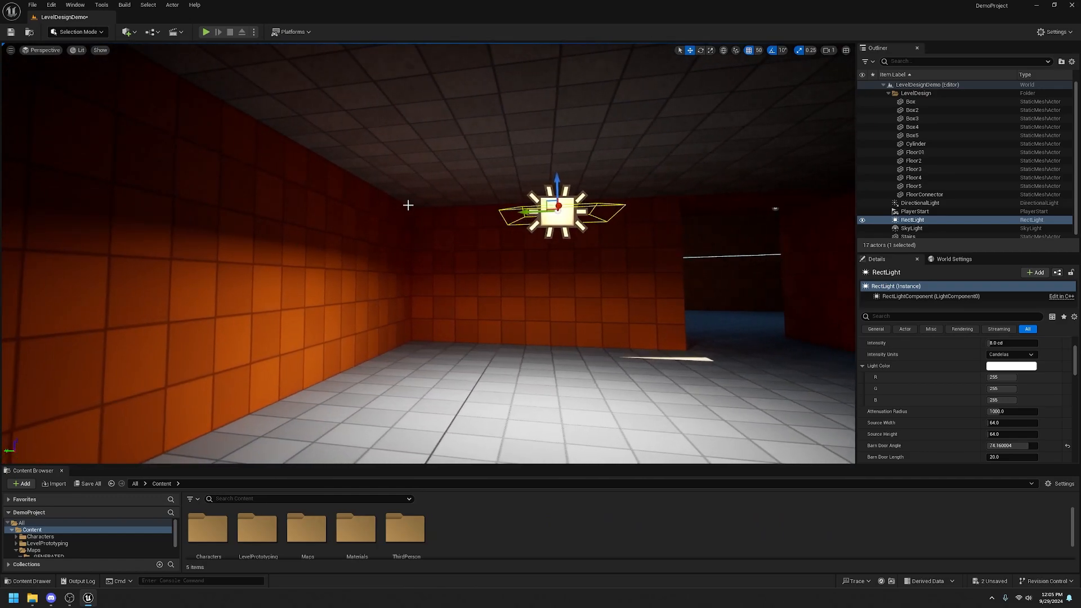
{"action": "left_click", "coordinate": [862, 365]}
{"action": "right_click_drag", "start_coordinate": [415, 256], "coordinate": [434, 243]}
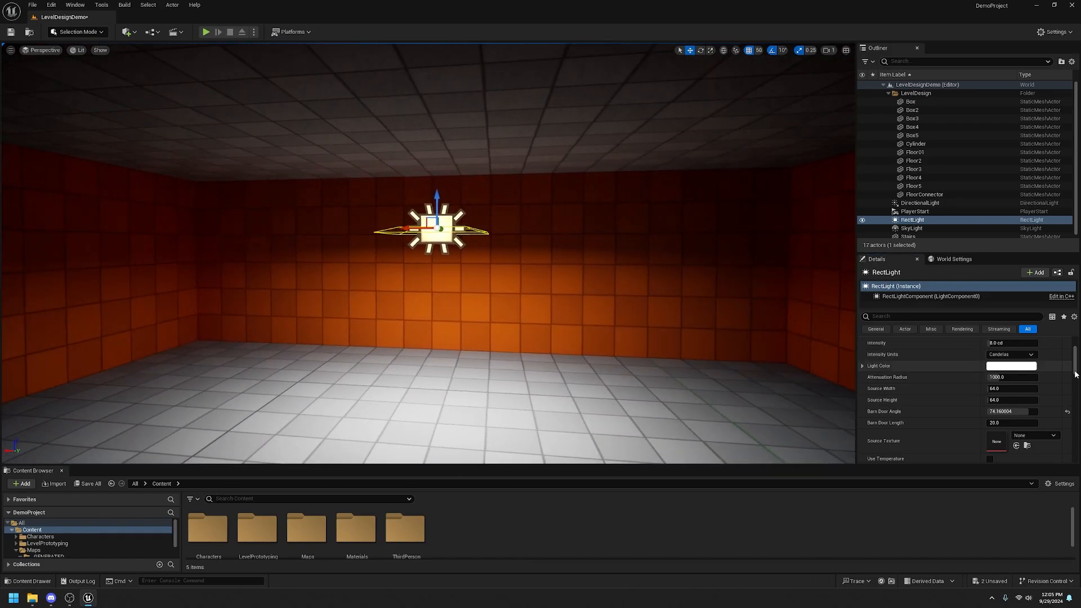
Rebuild only the level's lighting with the downward-facing rect light and look toward the room's doorway
{"action": "left_click", "coordinate": [124, 5]}
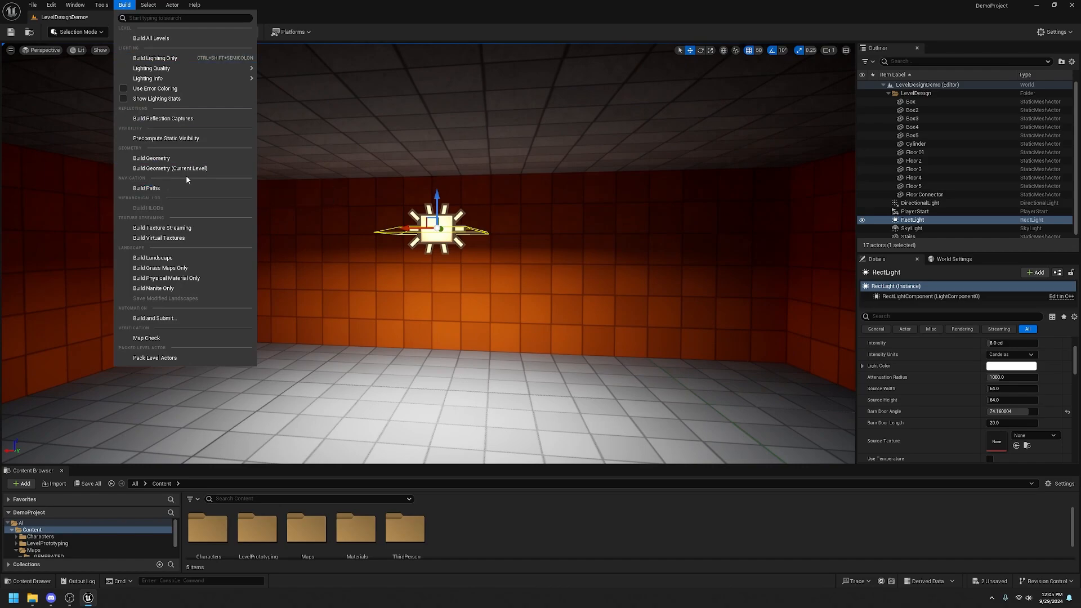
{"action": "left_click", "coordinate": [155, 58]}
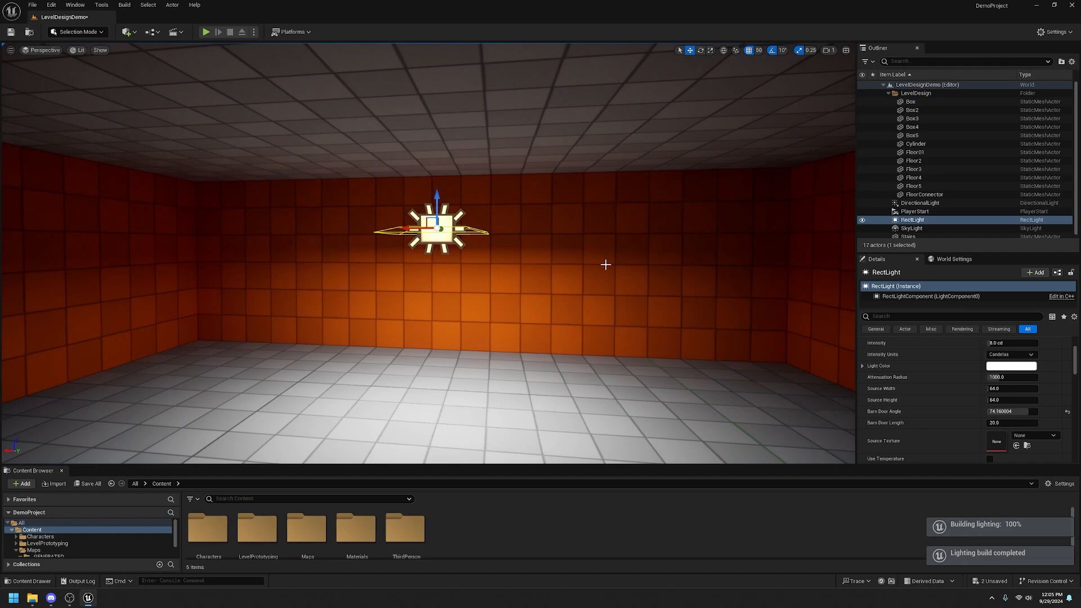
{"action": "right_click_drag", "start_coordinate": [579, 311], "coordinate": [541, 342]}
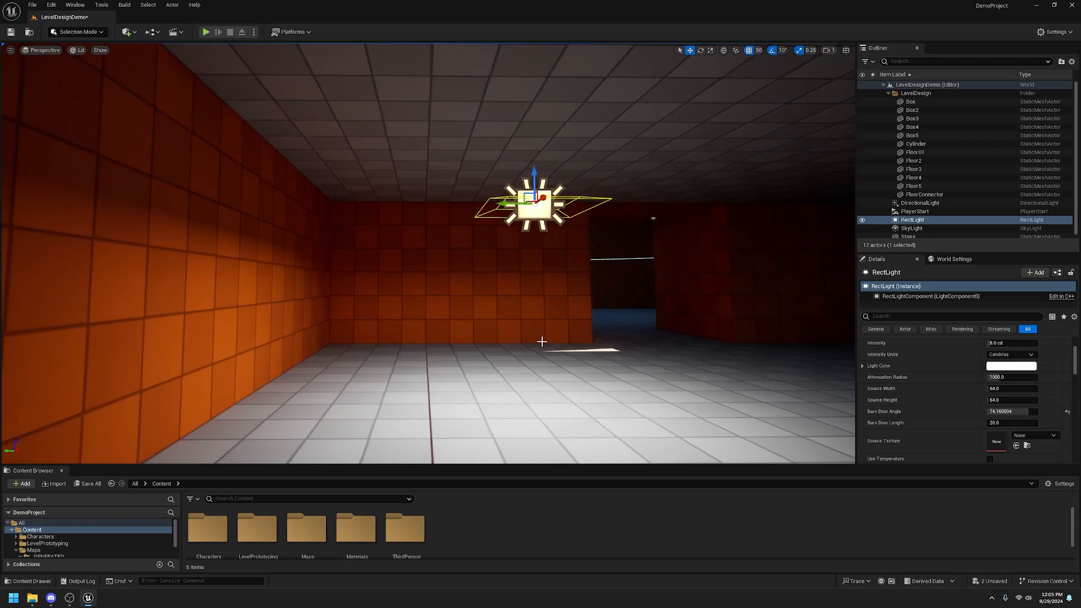
Move the rect light along the Y axis toward the middle of the room and raise it closer to the ceiling
{"action": "left_click_drag", "start_coordinate": [507, 201], "coordinate": [592, 199]}
{"action": "right_click_drag", "start_coordinate": [592, 199], "coordinate": [625, 202]}
{"action": "mouse_move", "coordinate": [618, 259]}
{"action": "right_mouse_down"}
{"action": "mouse_move", "coordinate": [606, 282]}
{"action": "mouse_move", "coordinate": [619, 247]}
{"action": "mouse_move", "coordinate": [617, 259]}
{"action": "right_mouse_up"}
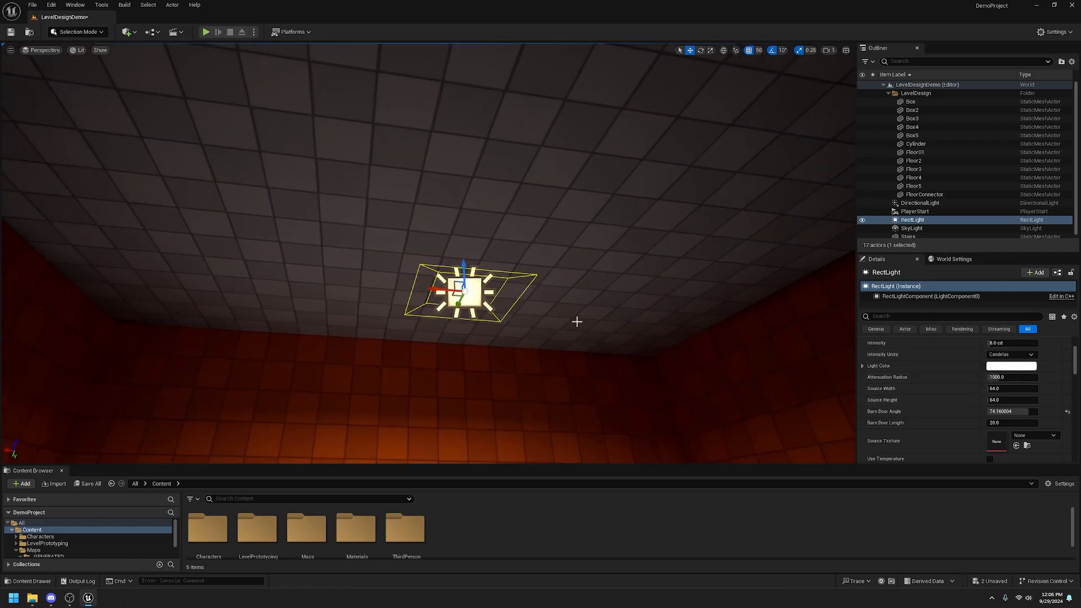
{"action": "right_click_drag", "start_coordinate": [576, 321], "coordinate": [540, 333]}
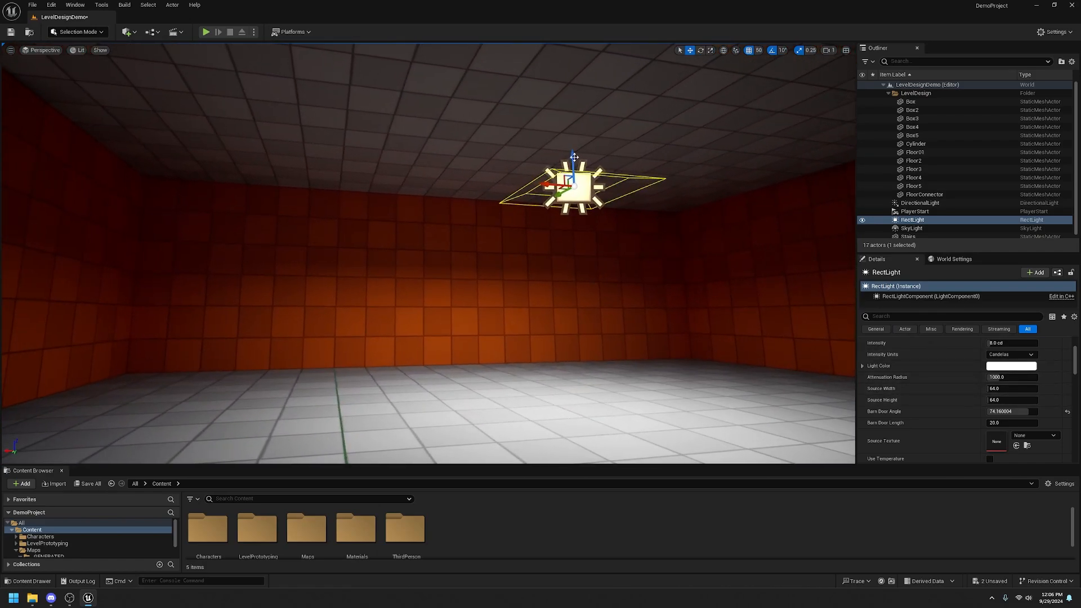
{"action": "left_click_drag", "start_coordinate": [573, 157], "coordinate": [581, 117]}
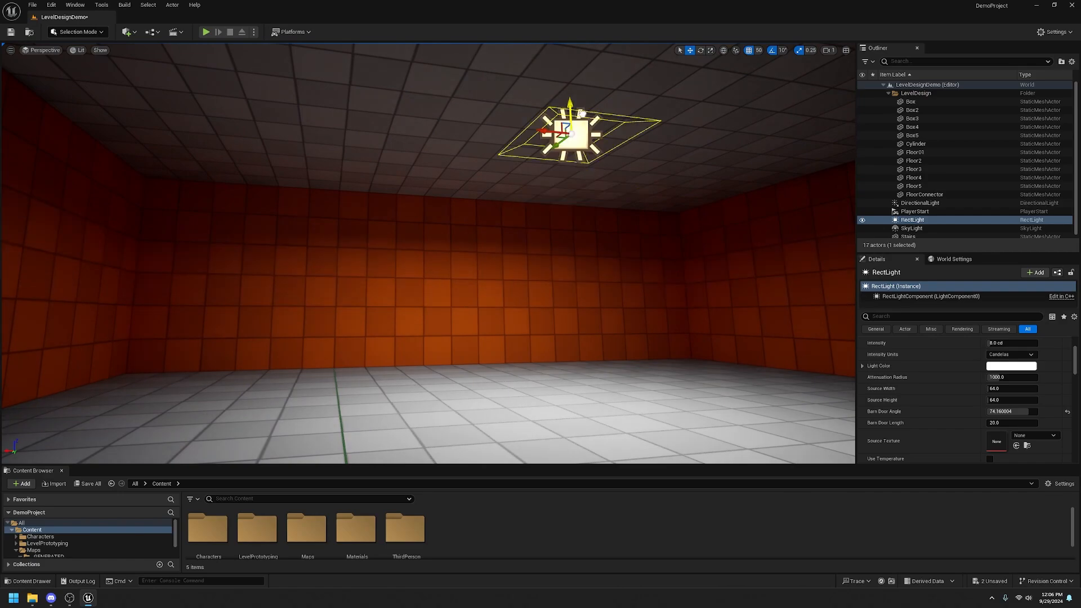
Set the rect light's color to a slightly darkened, muted warm tan
{"action": "left_click", "coordinate": [1007, 367]}
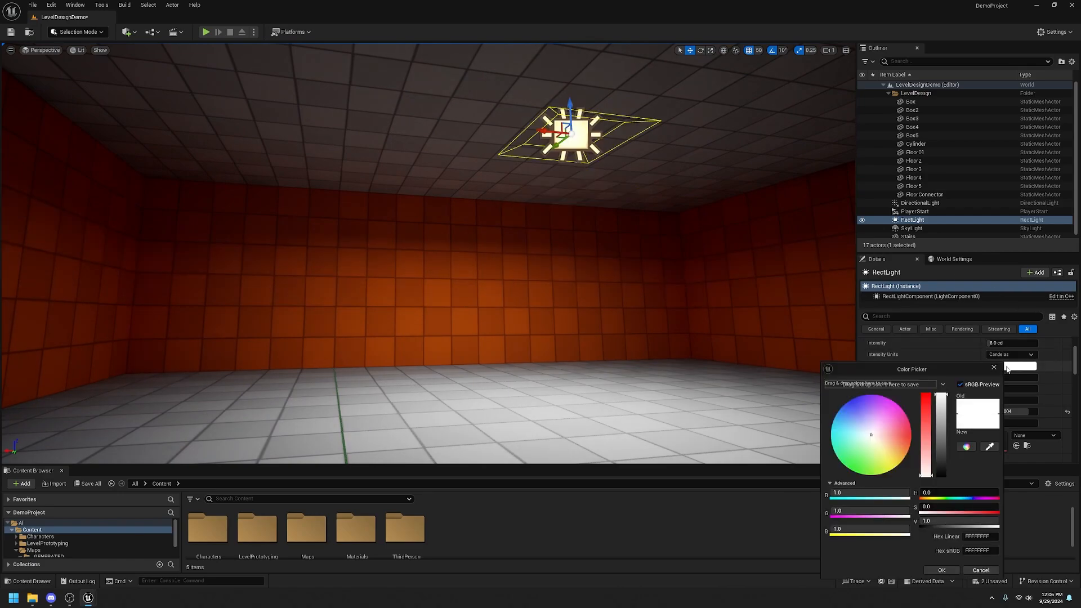
{"action": "left_click", "coordinate": [886, 449]}
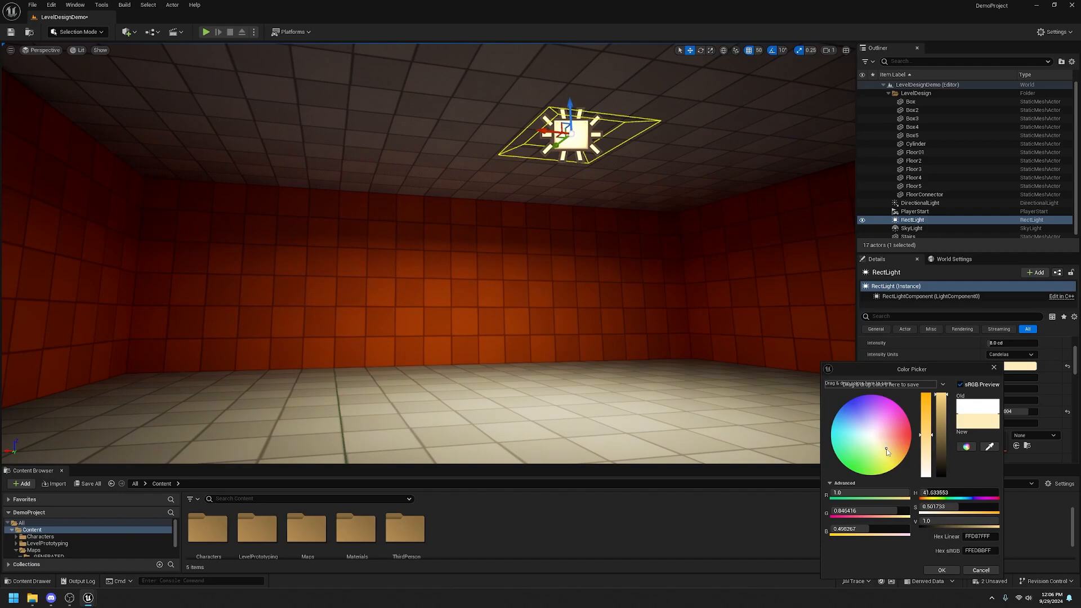
{"action": "mouse_move", "coordinate": [887, 451]}
{"action": "left_mouse_down"}
{"action": "mouse_move", "coordinate": [856, 457]}
{"action": "mouse_move", "coordinate": [898, 450]}
{"action": "mouse_move", "coordinate": [888, 447]}
{"action": "left_mouse_up"}
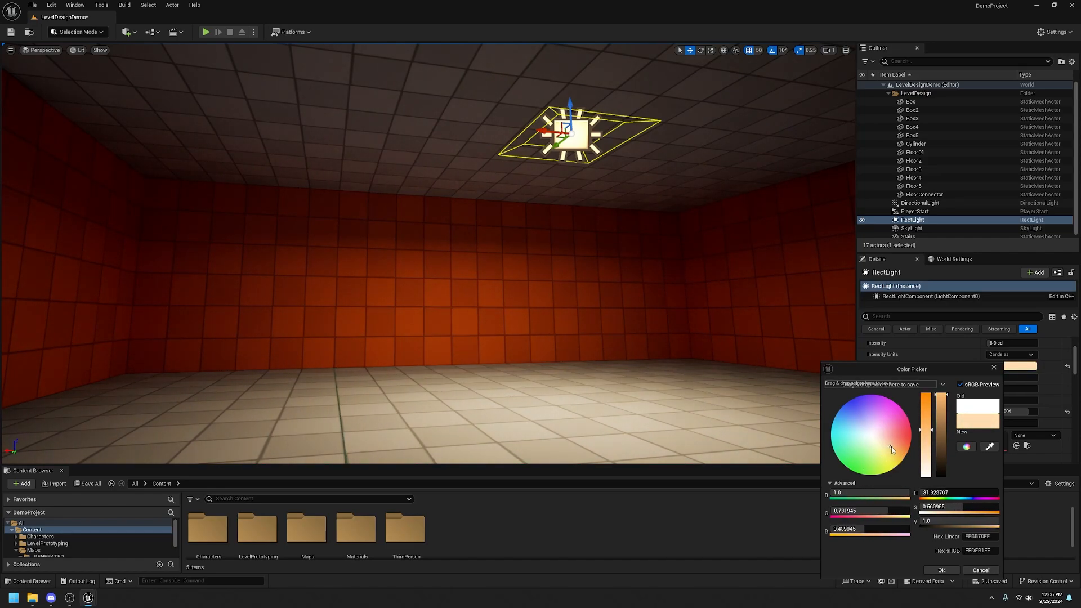
{"action": "left_click", "coordinate": [943, 431]}
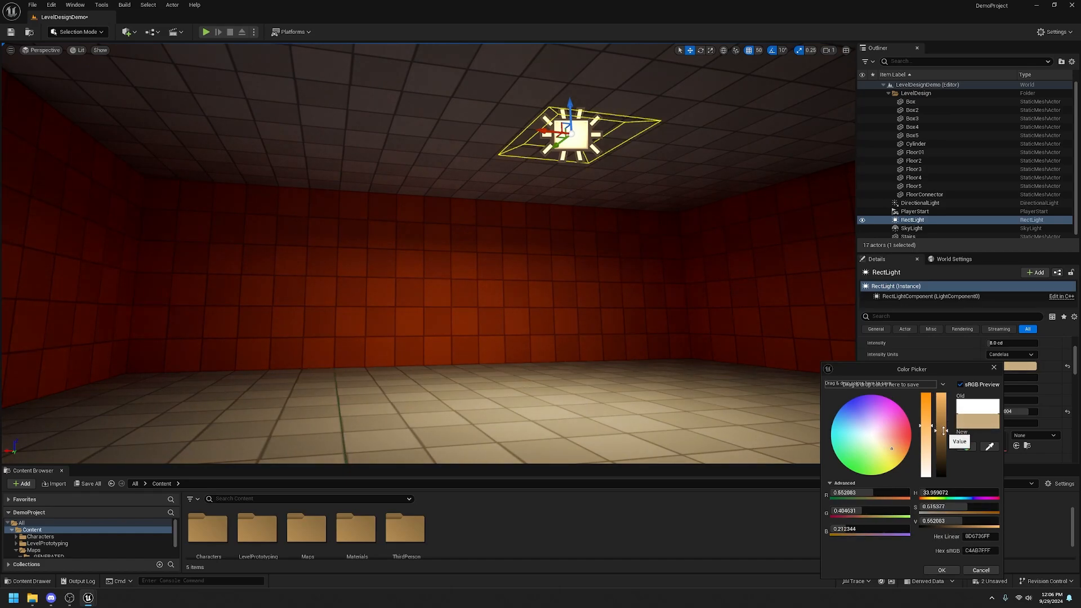
{"action": "left_click_drag", "start_coordinate": [943, 431], "coordinate": [946, 417]}
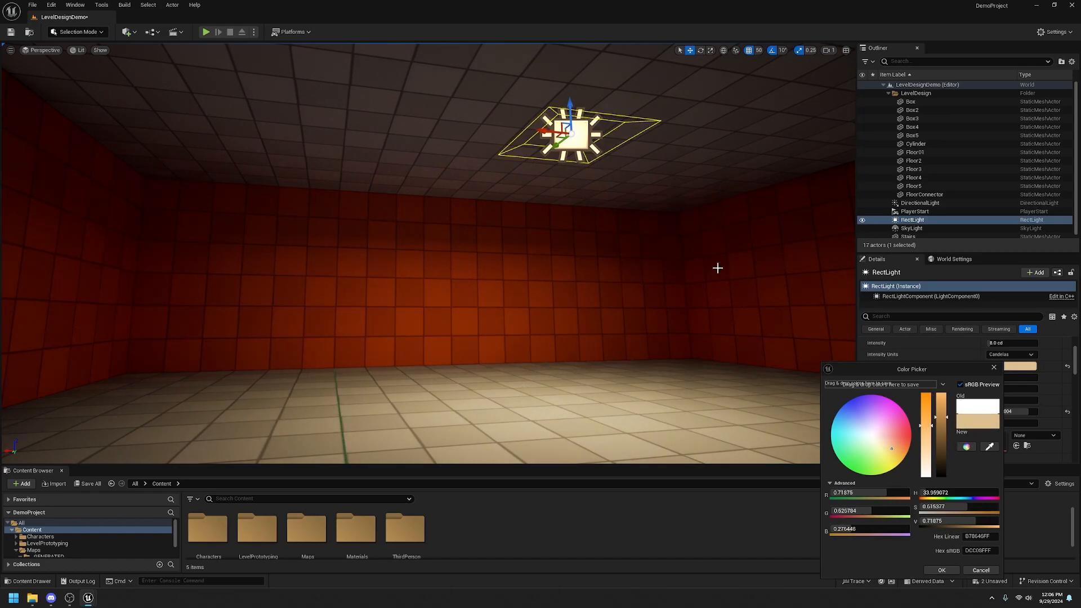
{"action": "left_click_drag", "start_coordinate": [925, 423], "coordinate": [930, 433]}
{"action": "left_click", "coordinate": [994, 368]}
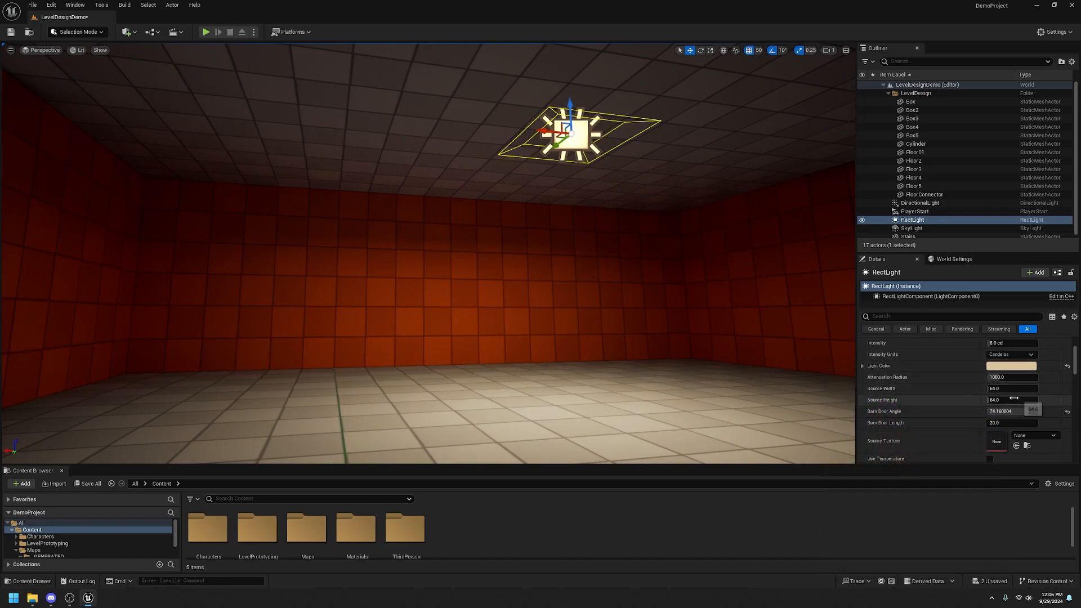
Set the rect light's attenuation radius to about 817.9, source width to 272 and source height to 104
{"action": "scroll", "coordinate": [1014, 398], "scroll_direction": "up", "scroll_amount": 2}
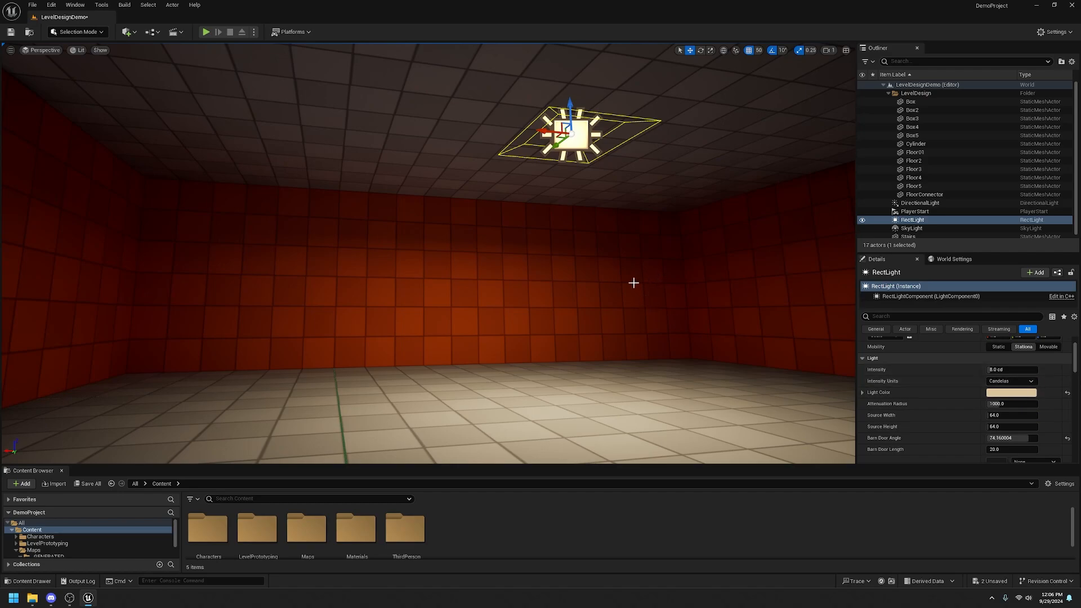
{"action": "mouse_move", "coordinate": [611, 291]}
{"action": "right_mouse_down"}
{"action": "mouse_move", "coordinate": [687, 292]}
{"action": "mouse_move", "coordinate": [557, 270]}
{"action": "mouse_move", "coordinate": [552, 304]}
{"action": "mouse_move", "coordinate": [554, 289]}
{"action": "mouse_move", "coordinate": [588, 273]}
{"action": "mouse_move", "coordinate": [610, 289]}
{"action": "right_mouse_up"}
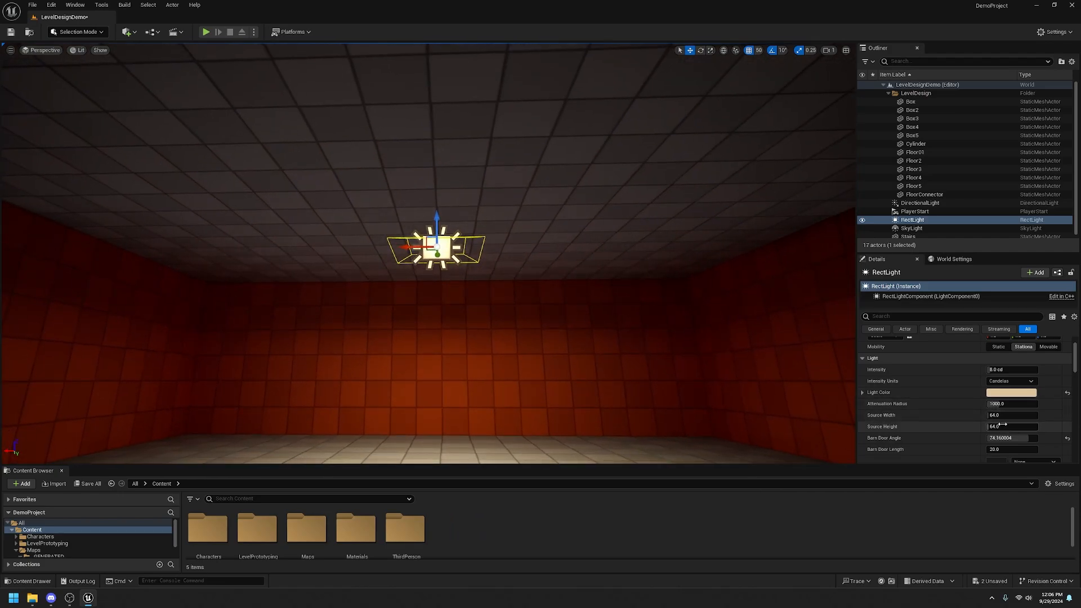
{"action": "left_click_drag", "start_coordinate": [1000, 404], "coordinate": [1013, 427]}
{"action": "right_click_drag", "start_coordinate": [510, 288], "coordinate": [511, 287]}
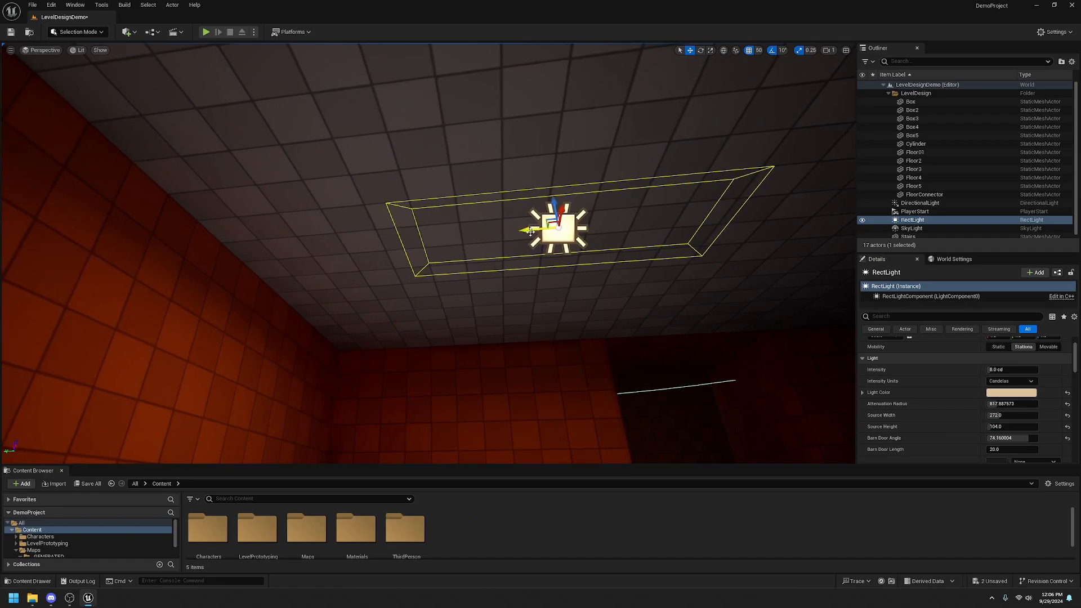
Nudge the enlarged rect light along the Y axis and check its position beneath the ceiling
{"action": "left_click_drag", "start_coordinate": [524, 230], "coordinate": [555, 232]}
{"action": "right_click_drag", "start_coordinate": [585, 234], "coordinate": [585, 234]}
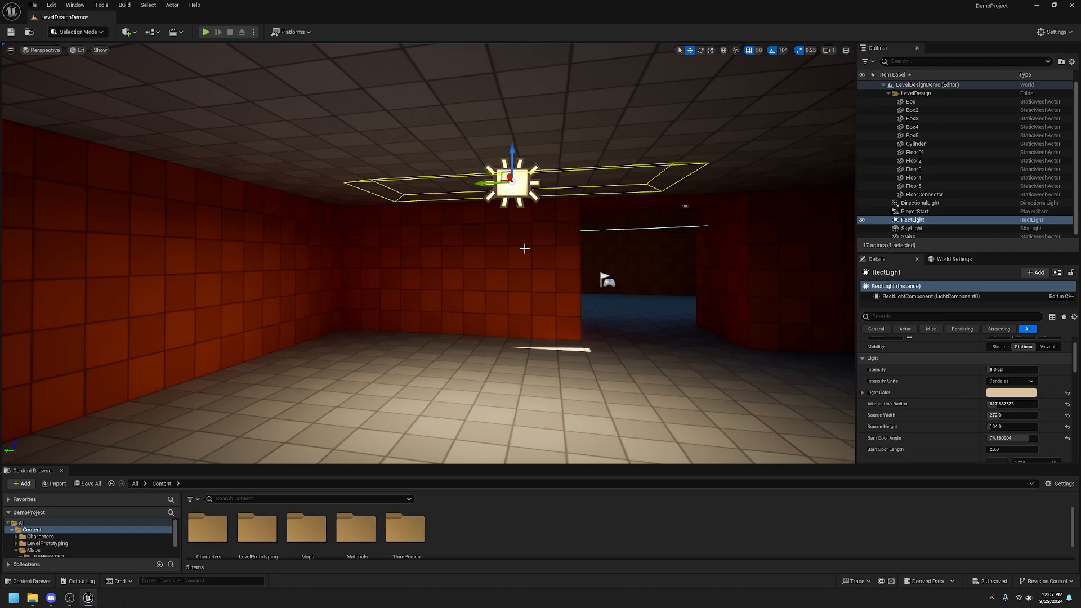
{"action": "right_click_drag", "start_coordinate": [524, 248], "coordinate": [585, 254]}
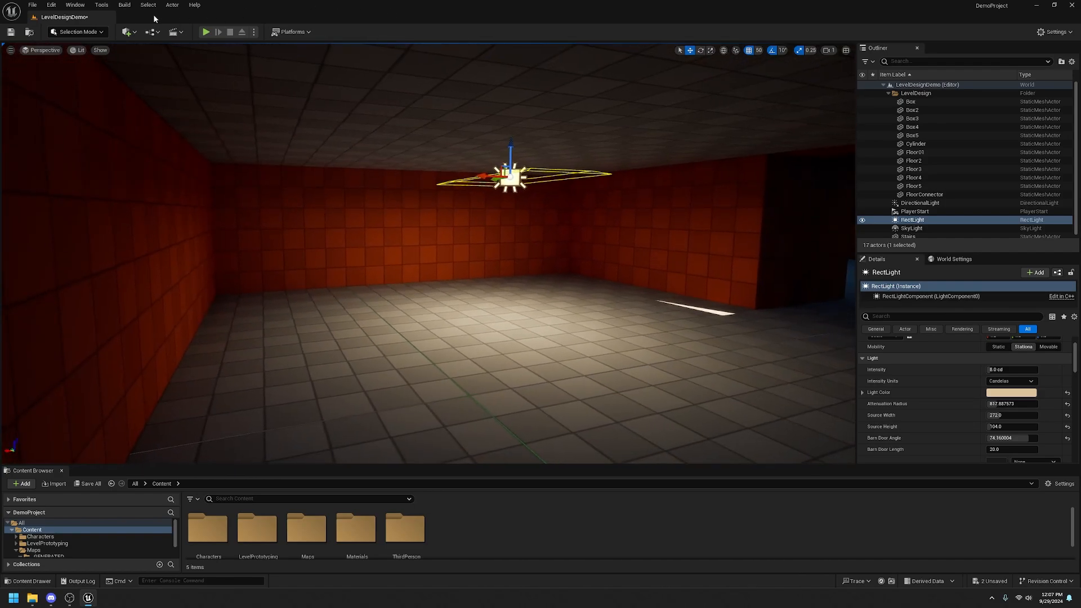
Rebuild only the level's lighting with the enlarged warm rect light and inspect the room from several angles
{"action": "left_click", "coordinate": [124, 5]}
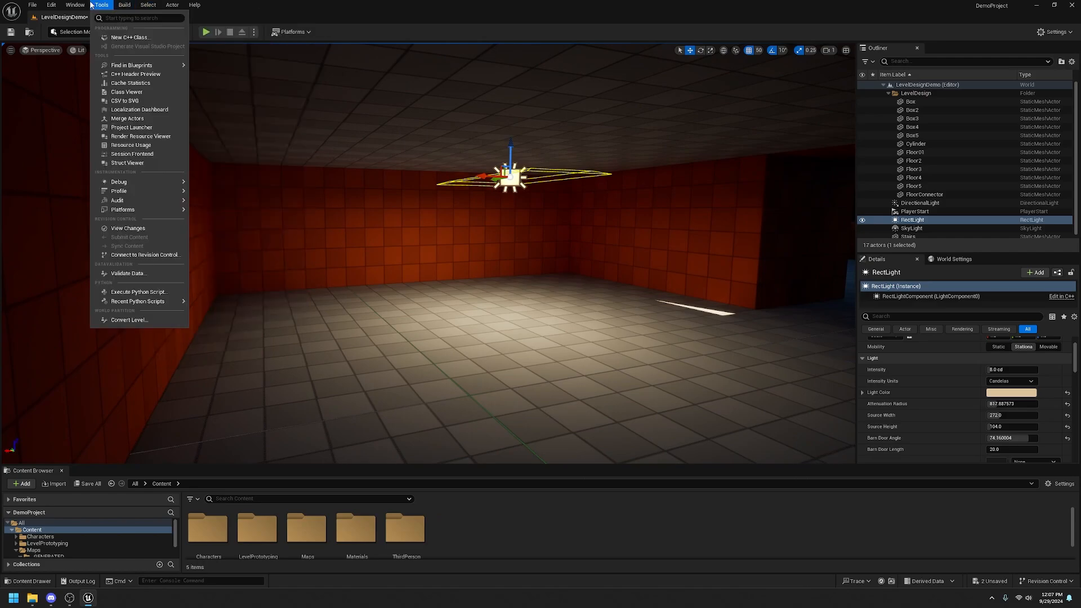
{"action": "mouse_move", "coordinate": [160, 4]}
{"action": "mouse_move", "coordinate": [124, 4]}
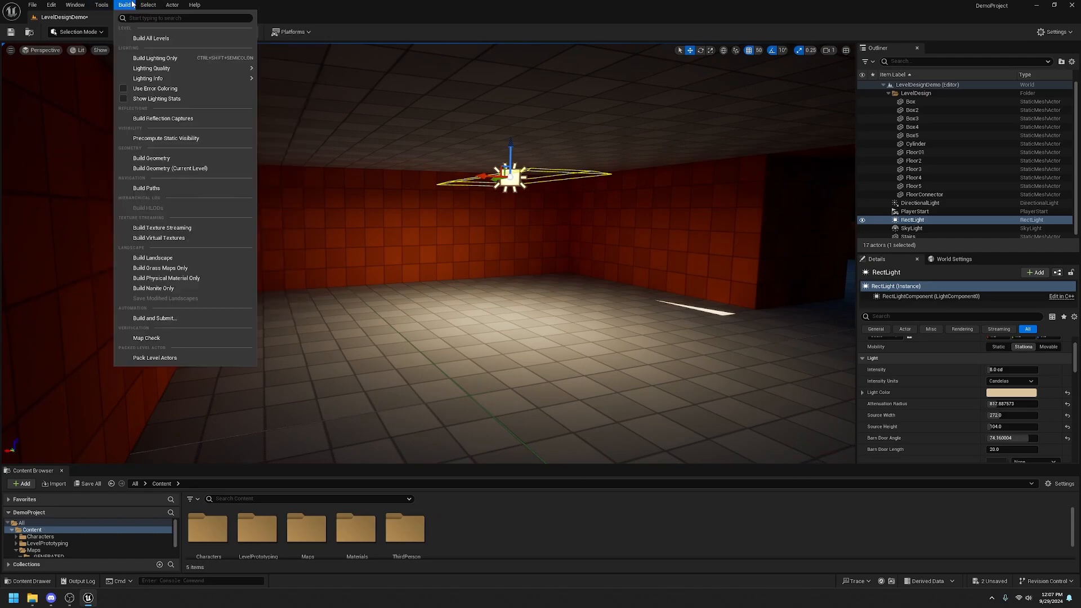
{"action": "left_click", "coordinate": [185, 58]}
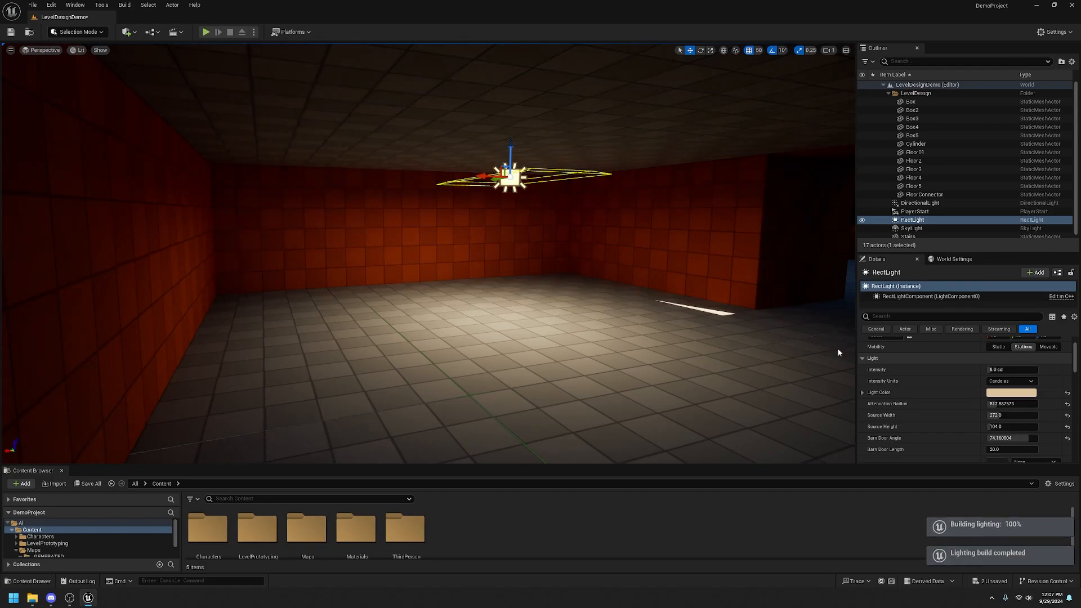
{"action": "right_click_drag", "start_coordinate": [793, 366], "coordinate": [833, 371]}
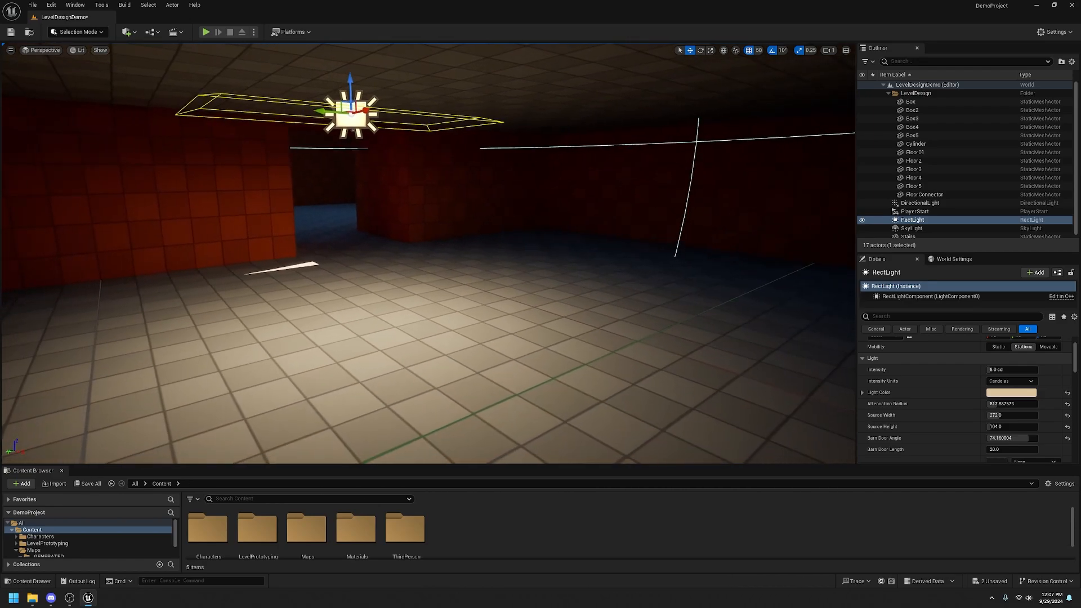
{"action": "right_click_drag", "start_coordinate": [585, 331], "coordinate": [560, 330]}
{"action": "right_click_drag", "start_coordinate": [401, 206], "coordinate": [791, 147]}
{"action": "mouse_move", "coordinate": [562, 239]}
{"action": "right_mouse_down"}
{"action": "mouse_move", "coordinate": [507, 228]}
{"action": "mouse_move", "coordinate": [567, 225]}
{"action": "right_mouse_up"}
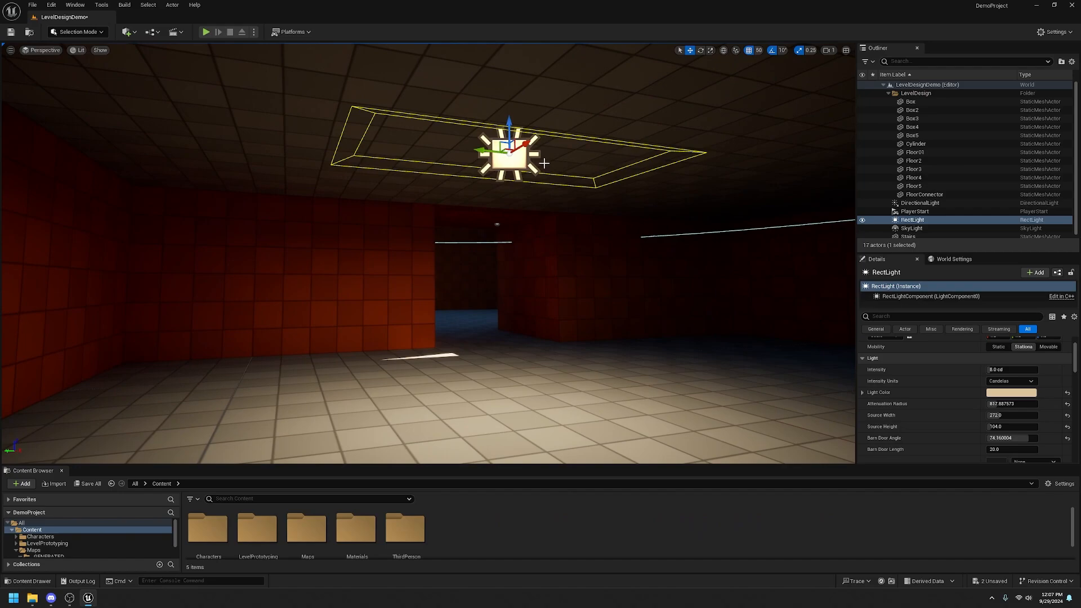
Duplicate the rect light along the Y axis to light the other side of the room
{"action": "left_click_drag", "start_coordinate": [484, 151], "coordinate": [845, 180], "text": "alt"}
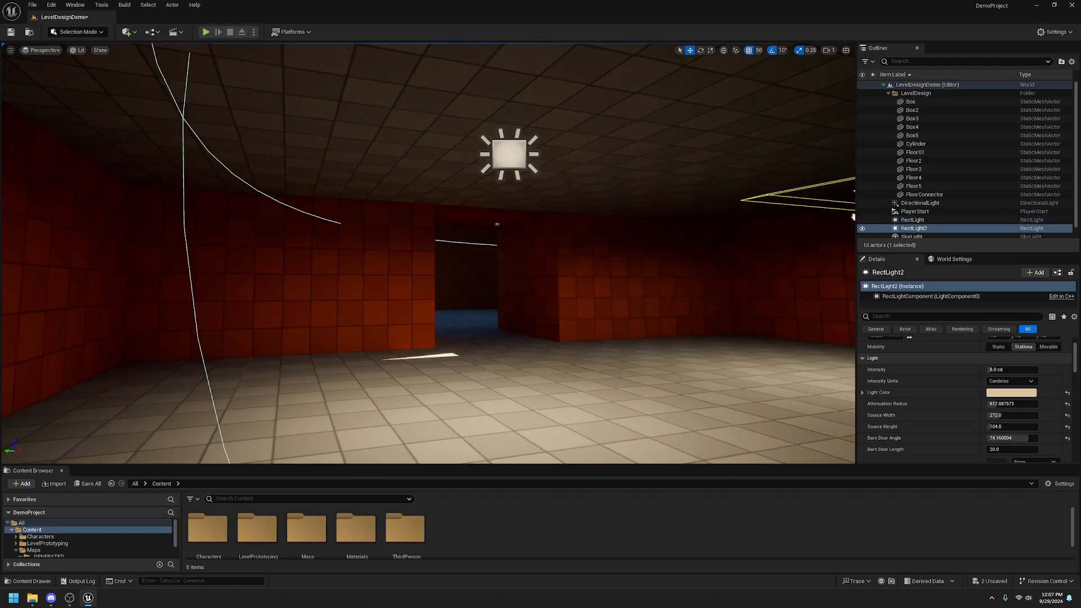
{"action": "right_click_drag", "start_coordinate": [563, 225], "coordinate": [675, 264]}
{"action": "right_click_drag", "start_coordinate": [428, 253], "coordinate": [439, 217]}
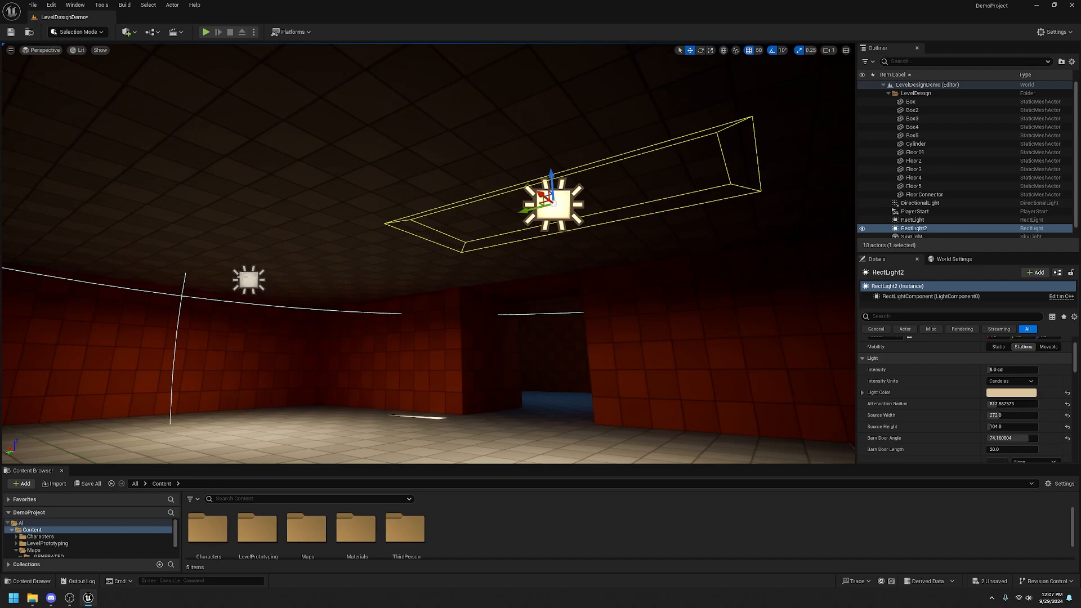
Select both ceiling rect lights and move them together slightly along the Y axis in the top view to centre them in the room
{"action": "left_click", "coordinate": [246, 284], "text": "ctrl"}
{"action": "right_click_drag", "start_coordinate": [499, 332], "coordinate": [397, 257]}
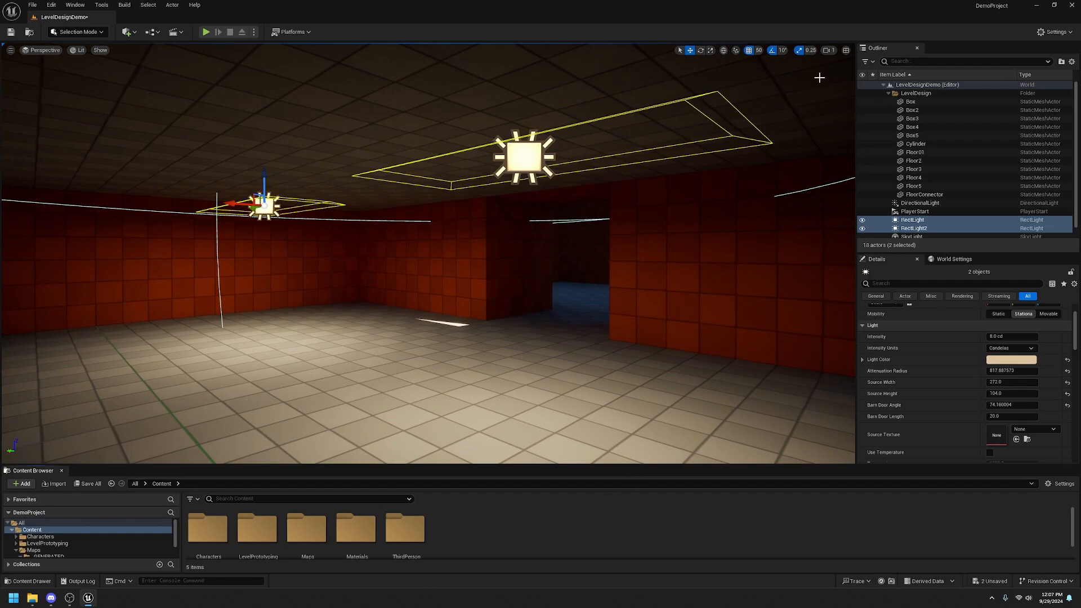
{"action": "left_click", "coordinate": [846, 51]}
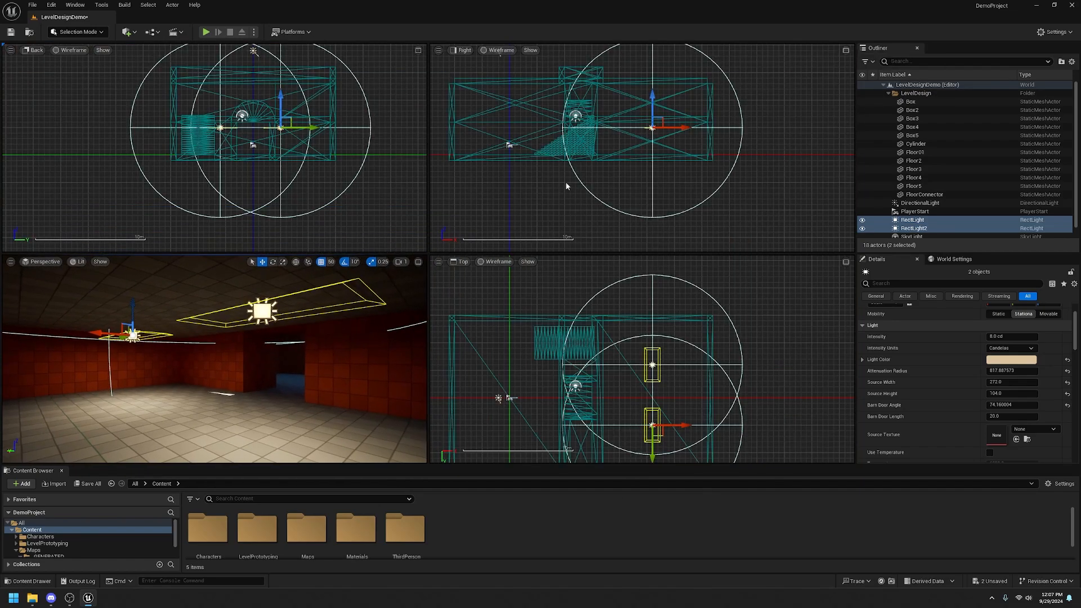
{"action": "left_click", "coordinate": [846, 262]}
{"action": "scroll", "coordinate": [393, 263], "scroll_direction": "up", "scroll_amount": 5}
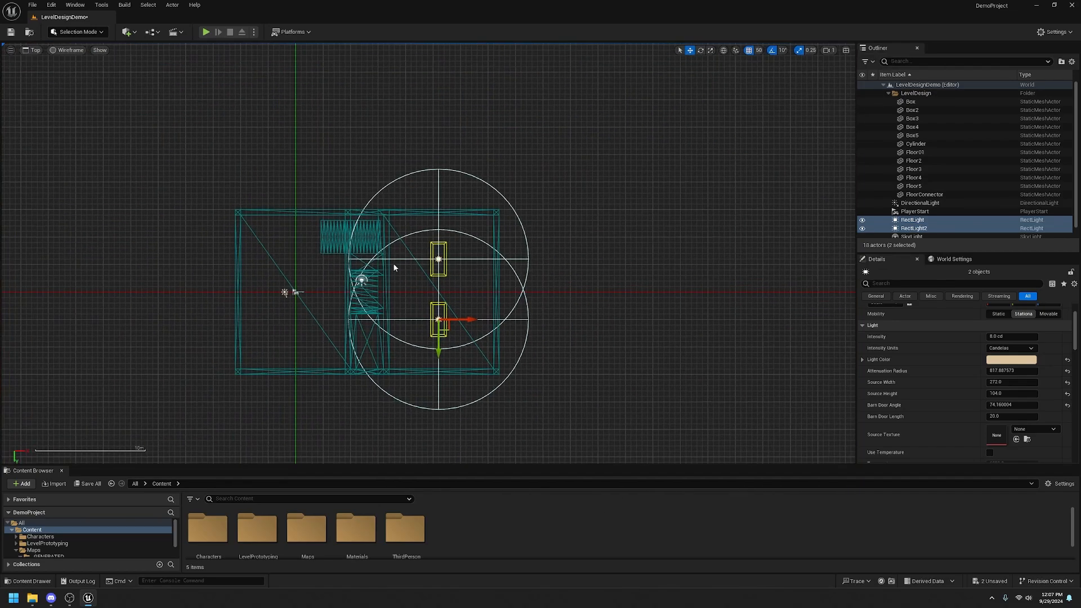
{"action": "scroll", "coordinate": [519, 283], "scroll_direction": "down", "scroll_amount": 2}
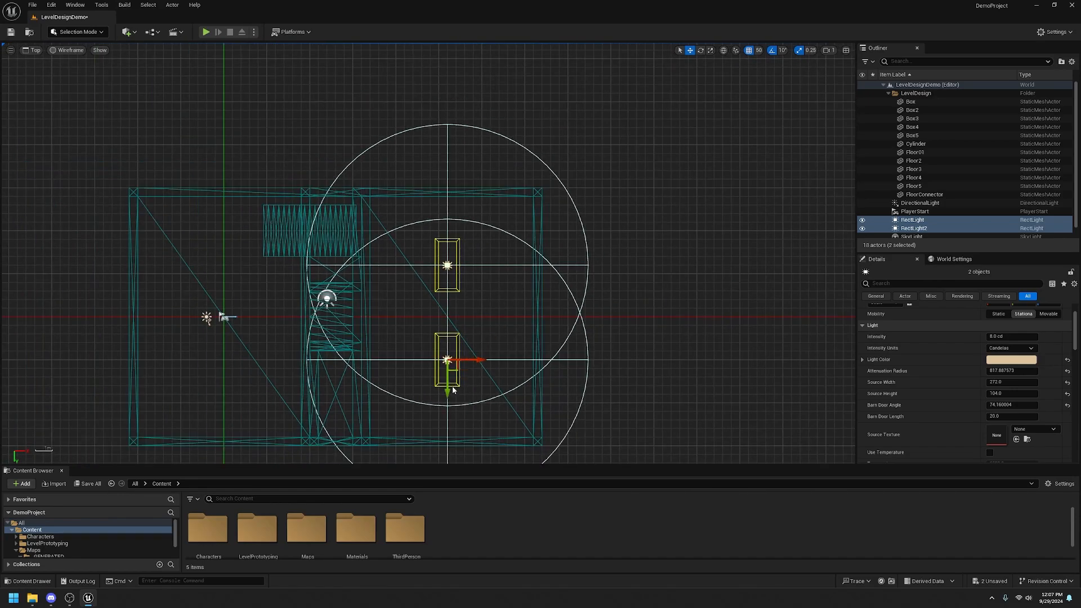
{"action": "left_click_drag", "start_coordinate": [448, 390], "coordinate": [447, 400]}
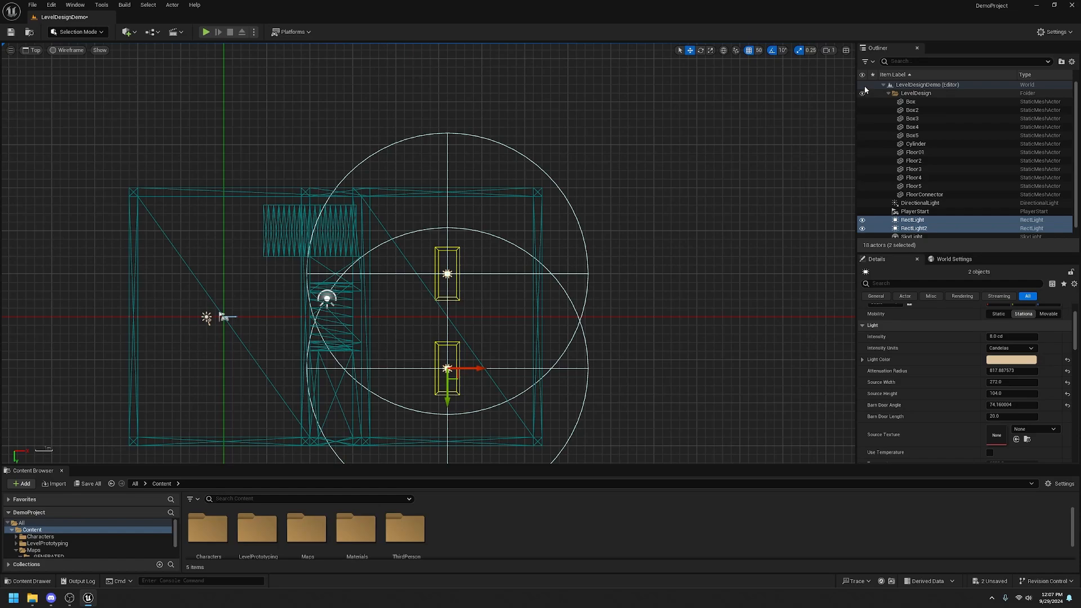
{"action": "left_click", "coordinate": [846, 50]}
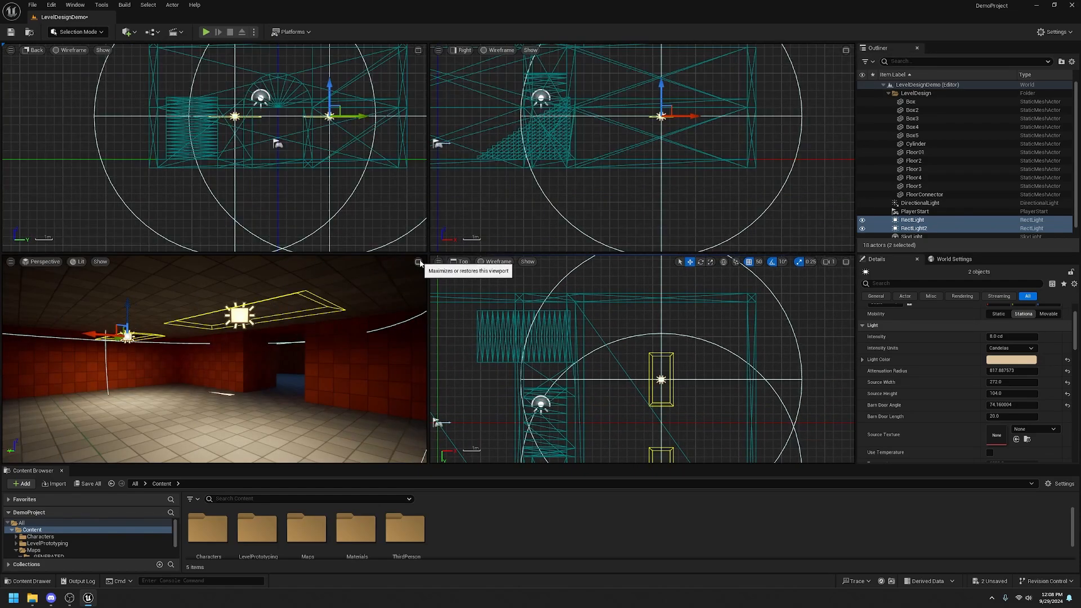
{"action": "left_click", "coordinate": [417, 261]}
{"action": "right_click_drag", "start_coordinate": [570, 330], "coordinate": [586, 201]}
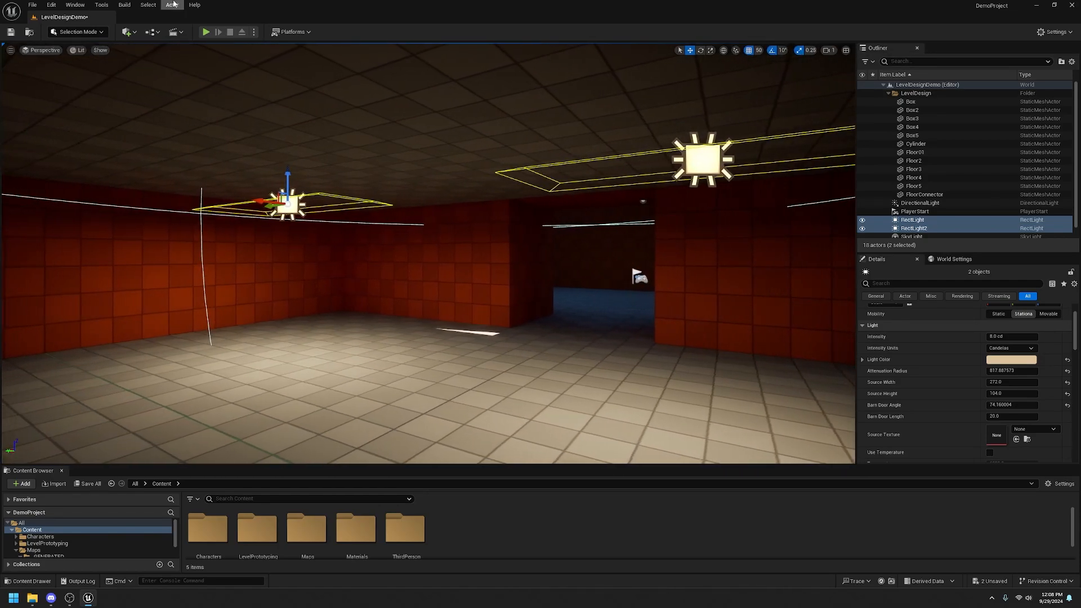
Rebuild only the level's lighting with the two repositioned rect lights
{"action": "left_click", "coordinate": [124, 5]}
{"action": "mouse_move", "coordinate": [166, 80]}
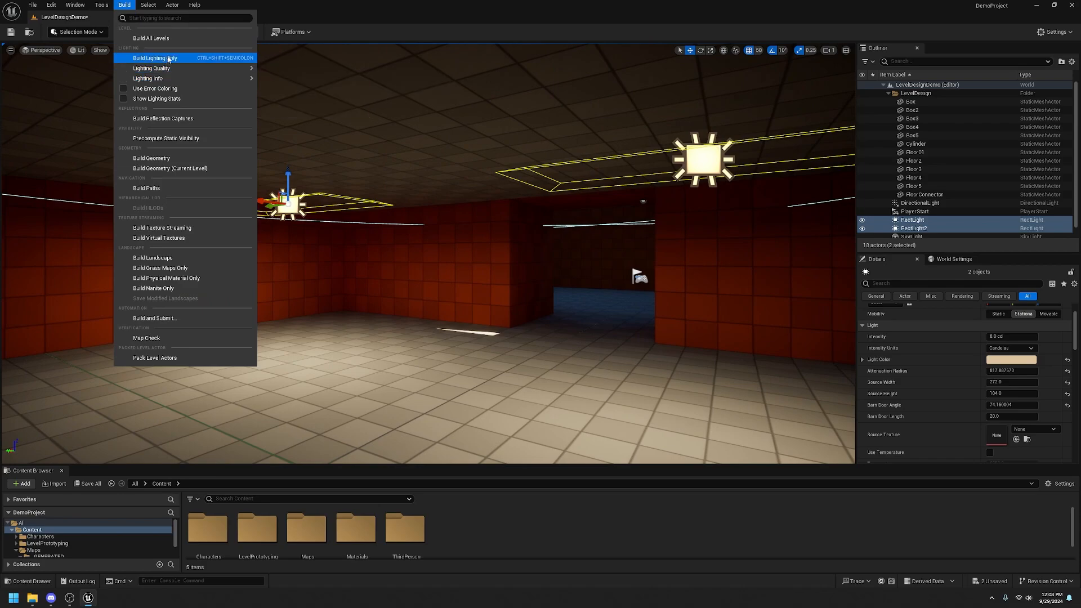
{"action": "left_click", "coordinate": [155, 58]}
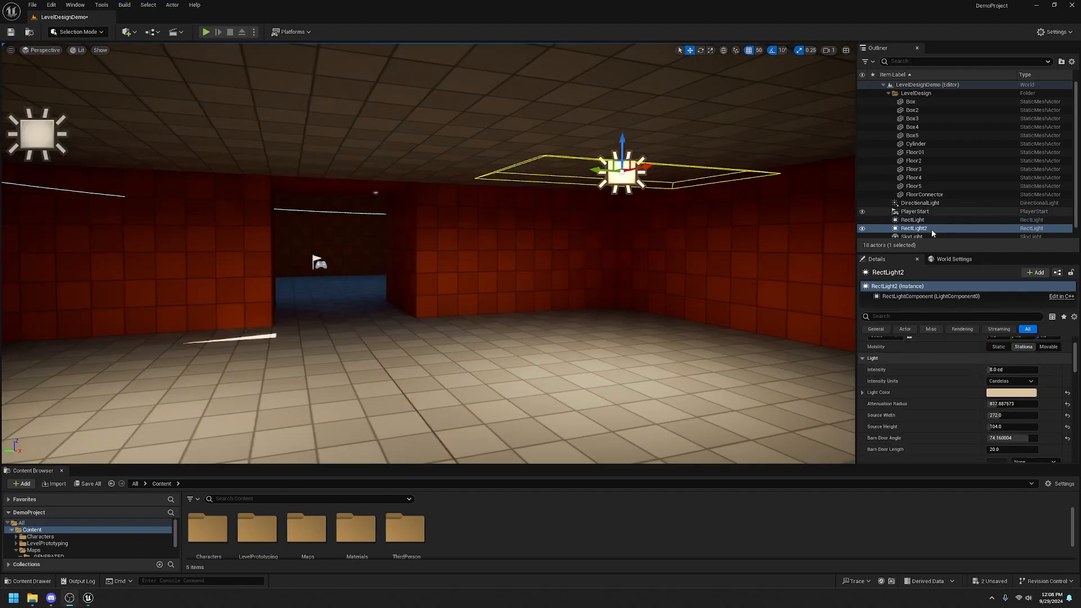
Set the mobility of both ceiling rect lights to Static and look at each light in the room
{"action": "left_click", "coordinate": [913, 219], "text": "ctrl"}
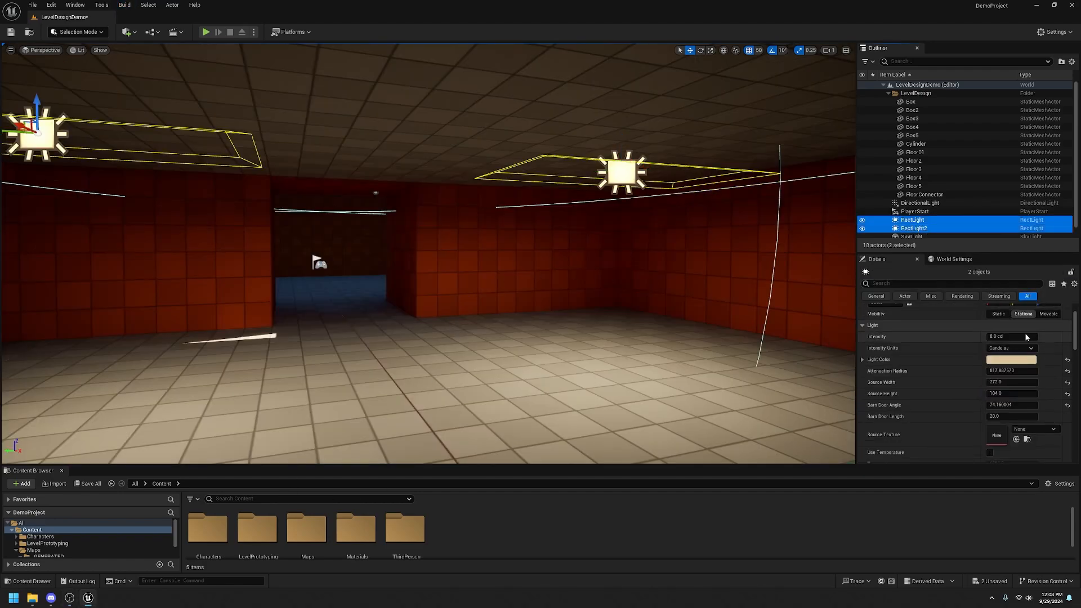
{"action": "left_click", "coordinate": [999, 314]}
{"action": "right_click_drag", "start_coordinate": [844, 123], "coordinate": [765, 128]}
{"action": "left_click", "coordinate": [843, 123]}
{"action": "right_click_drag", "start_coordinate": [844, 122], "coordinate": [544, 153]}
{"action": "double_click", "coordinate": [912, 220]}
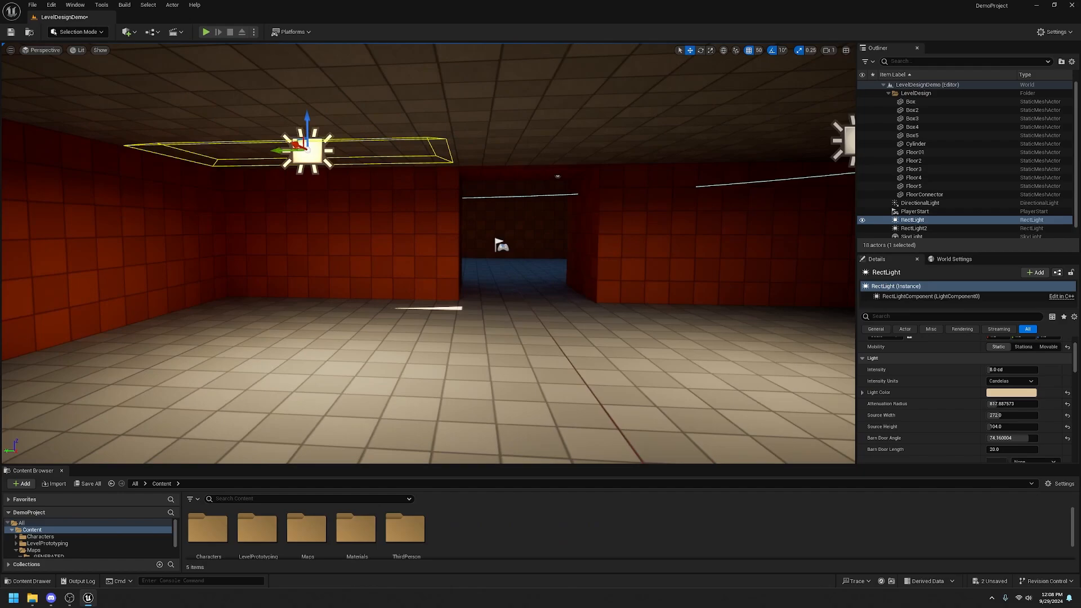
{"action": "key", "text": "s"}
{"action": "right_click_drag", "start_coordinate": [431, 136], "coordinate": [369, 126]}
{"action": "key", "text": "w"}
{"action": "left_click", "coordinate": [598, 135]}
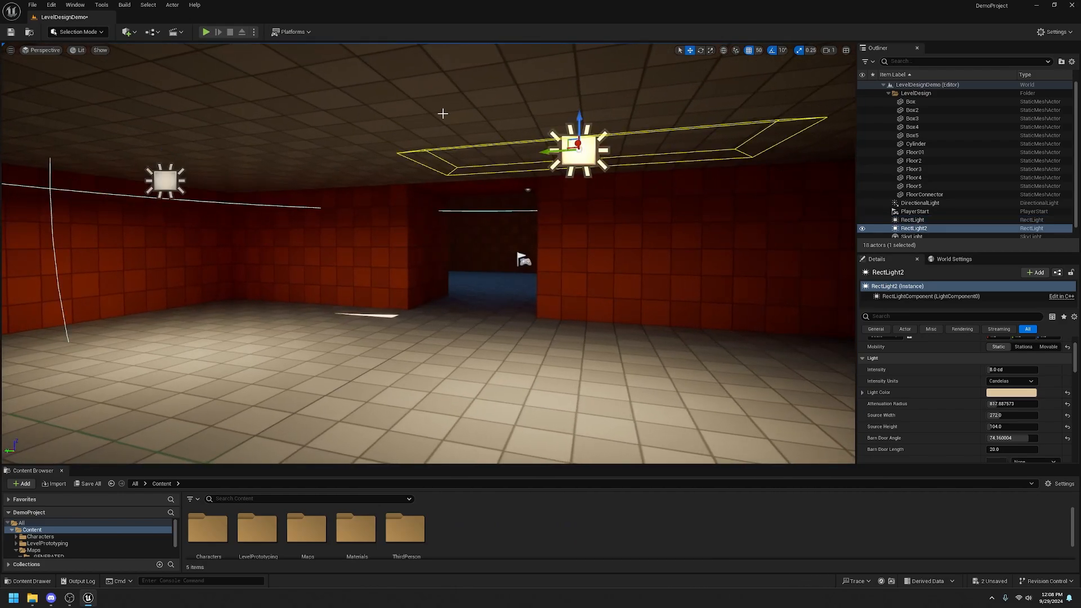
Rebuild only the level's lighting with the static rect lights and view the room from the doorway
{"action": "left_click", "coordinate": [125, 5]}
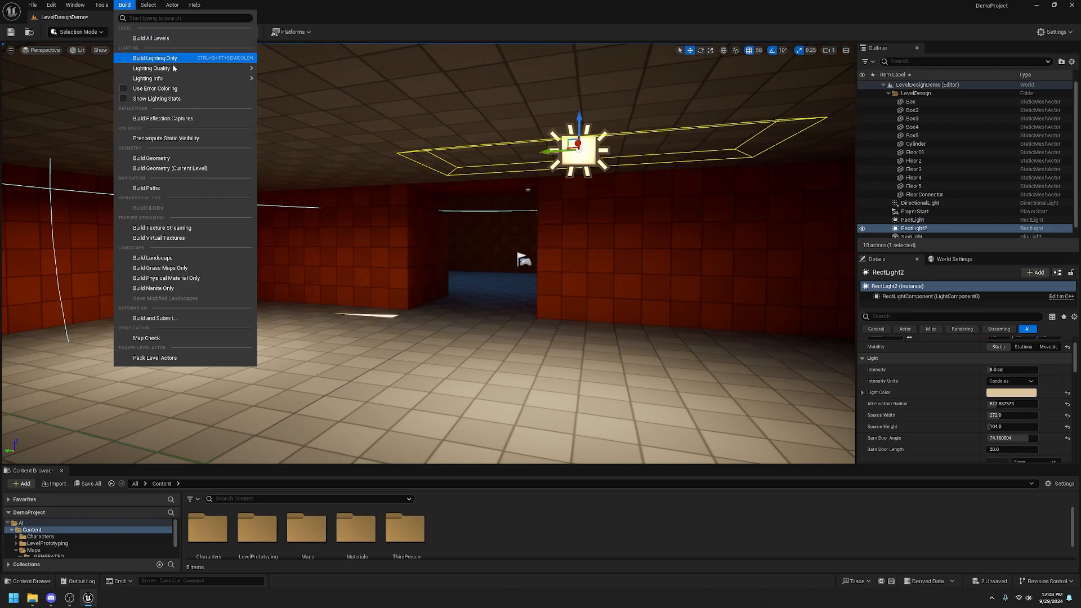
{"action": "left_click", "coordinate": [164, 57]}
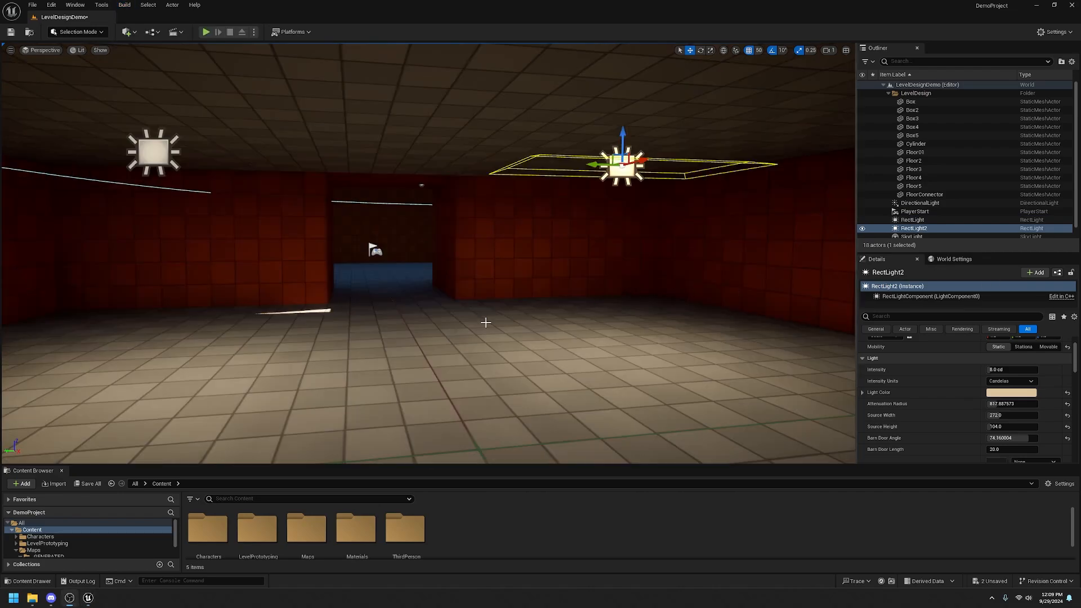
{"action": "right_click_drag", "start_coordinate": [485, 322], "coordinate": [190, 161]}
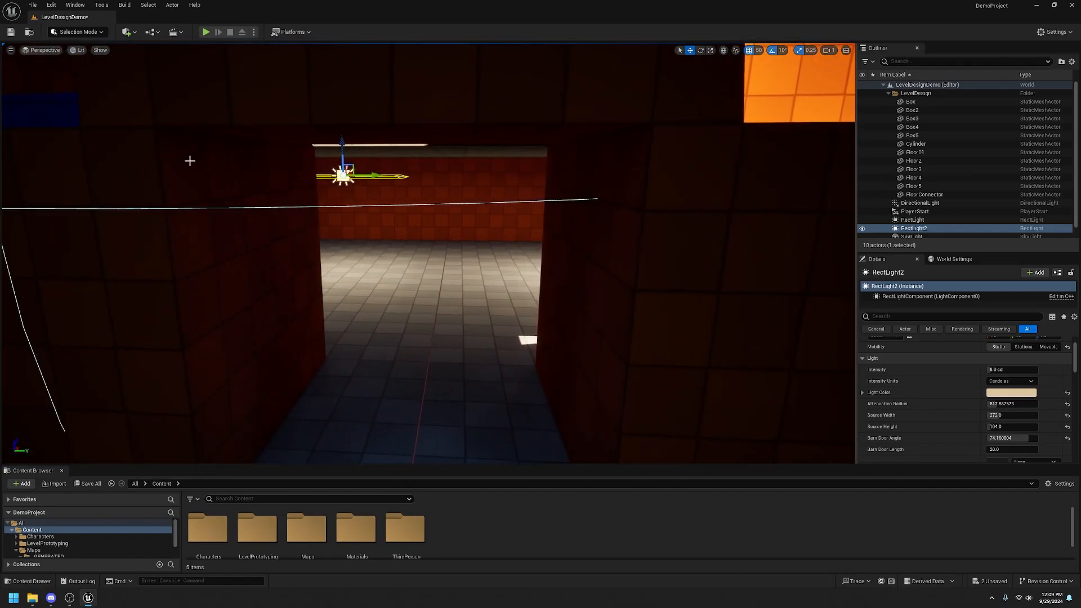
Play-test the level, run the character through the doorway and around the lit room, and end the session
{"action": "left_click", "coordinate": [207, 32]}
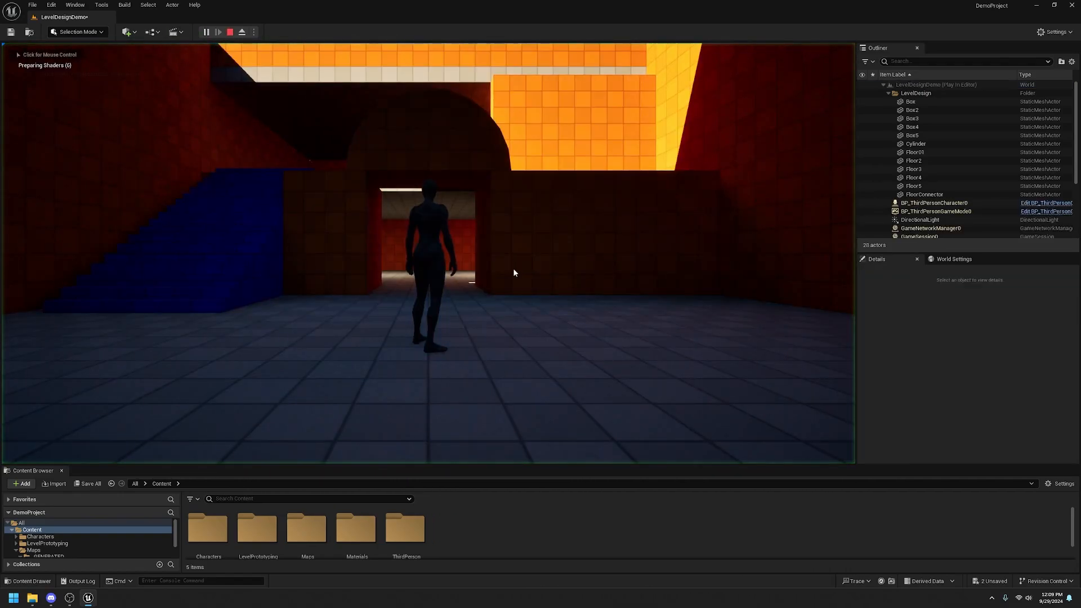
{"action": "key", "text": "w"}
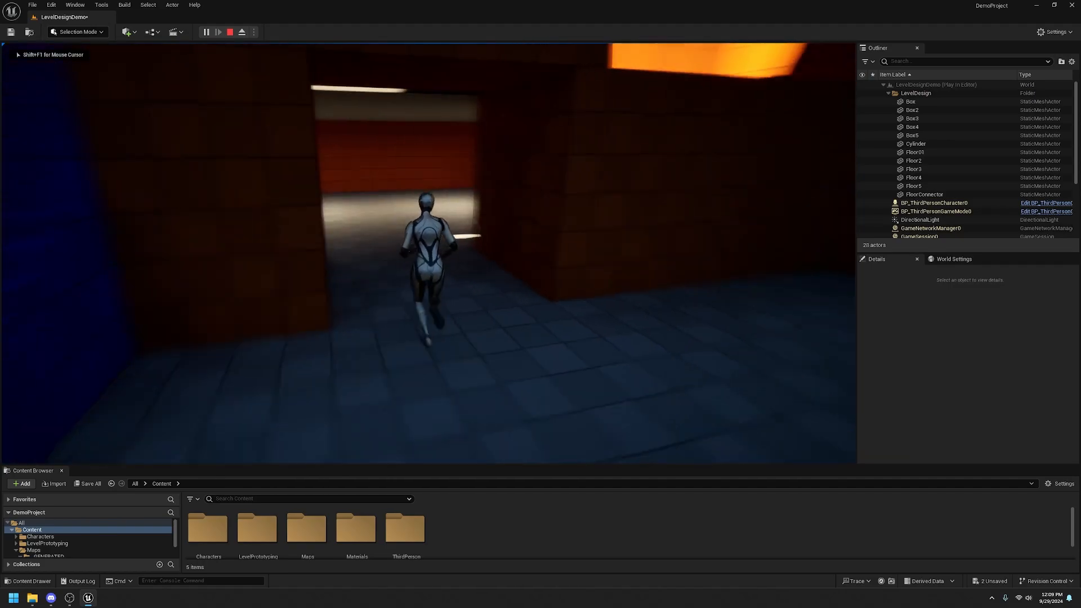
{"action": "key", "text": "w"}
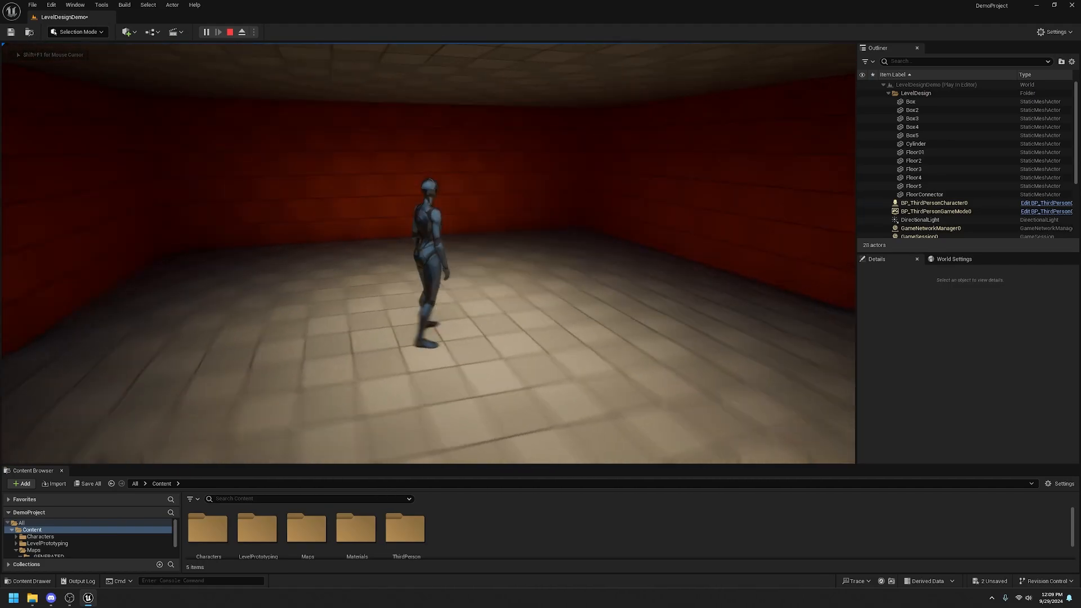
{"action": "key", "text": "d"}
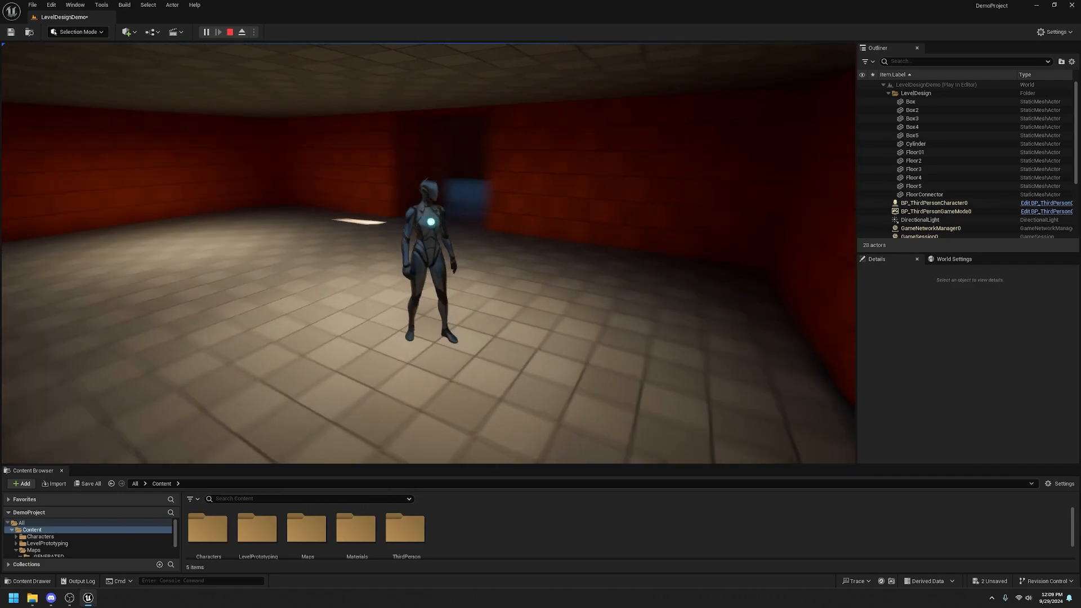
{"action": "key", "text": "w"}
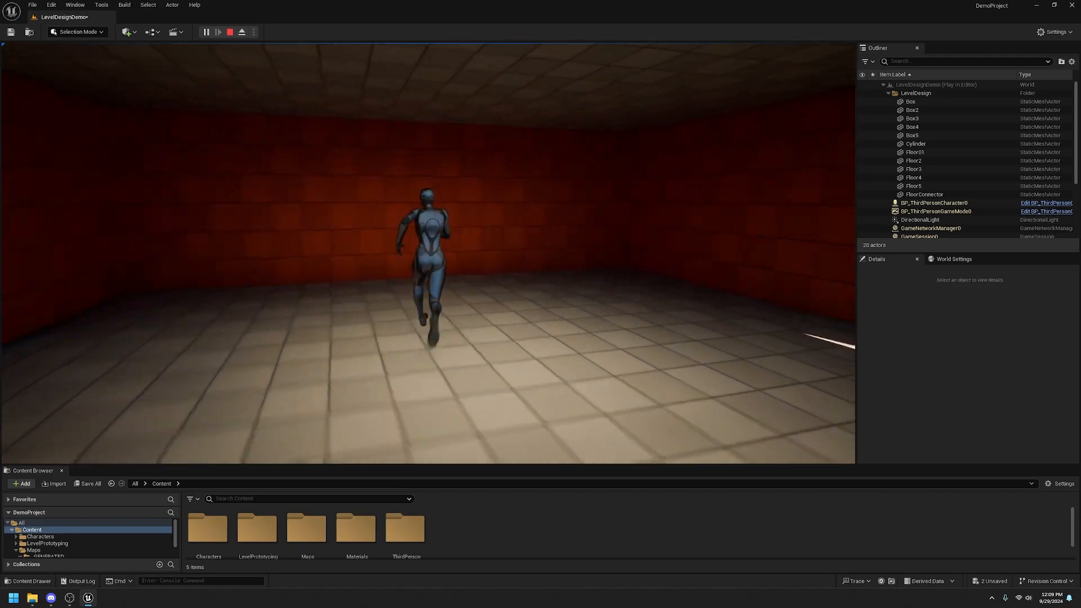
{"action": "key", "text": "w"}
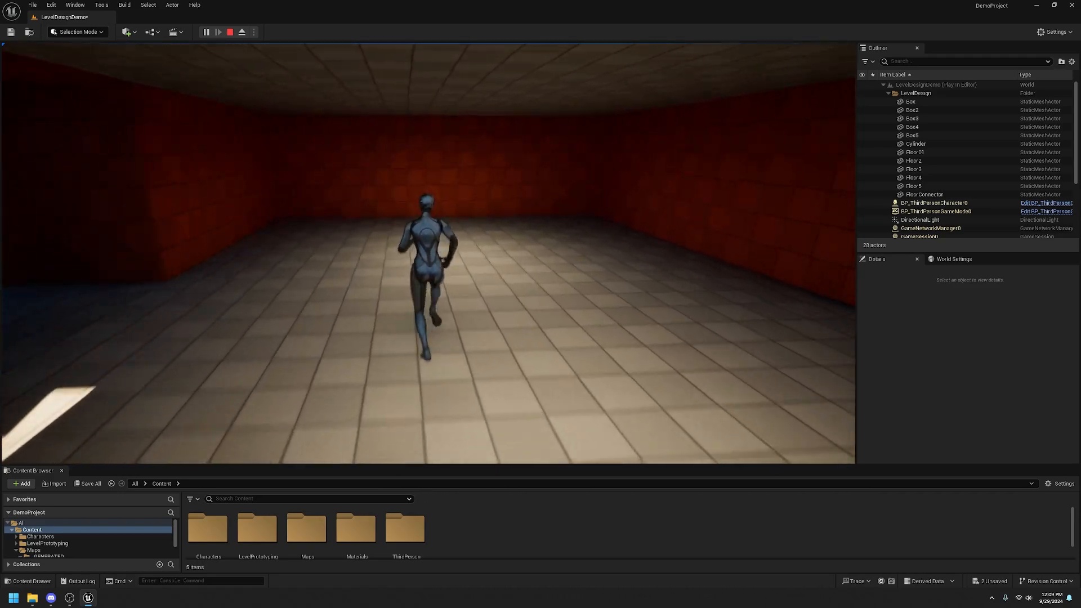
{"action": "key", "text": "w"}
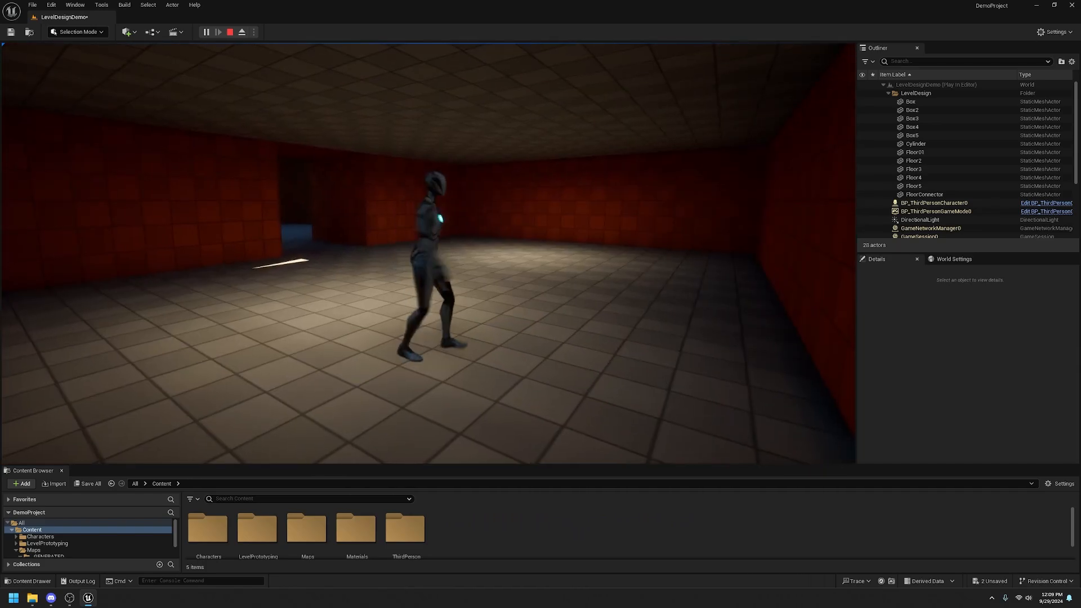
{"action": "key", "text": "w"}
{"action": "key", "text": "d"}
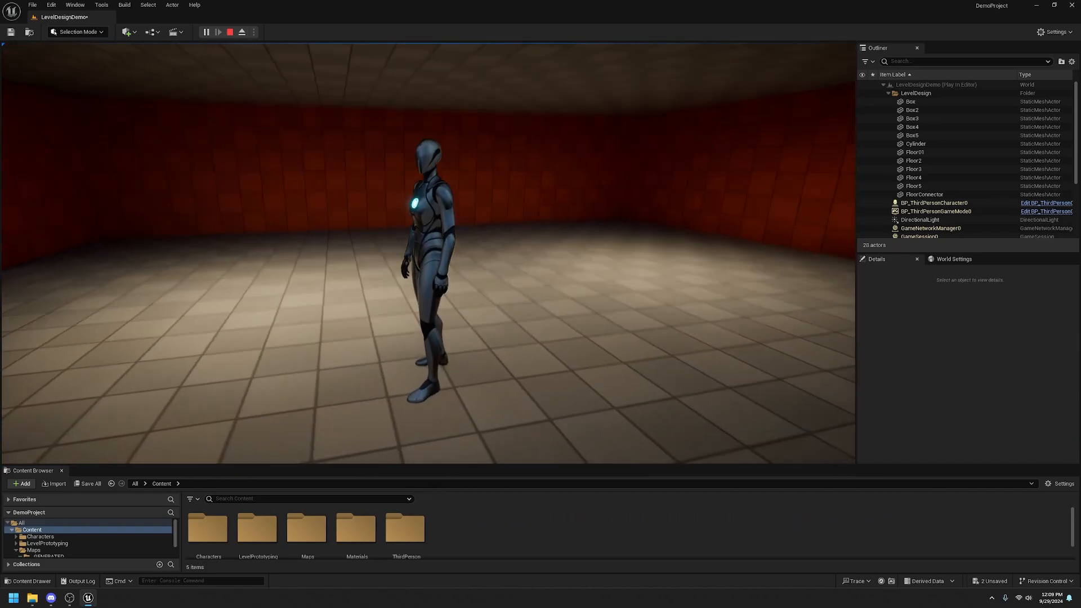
{"action": "key", "text": "Escape"}
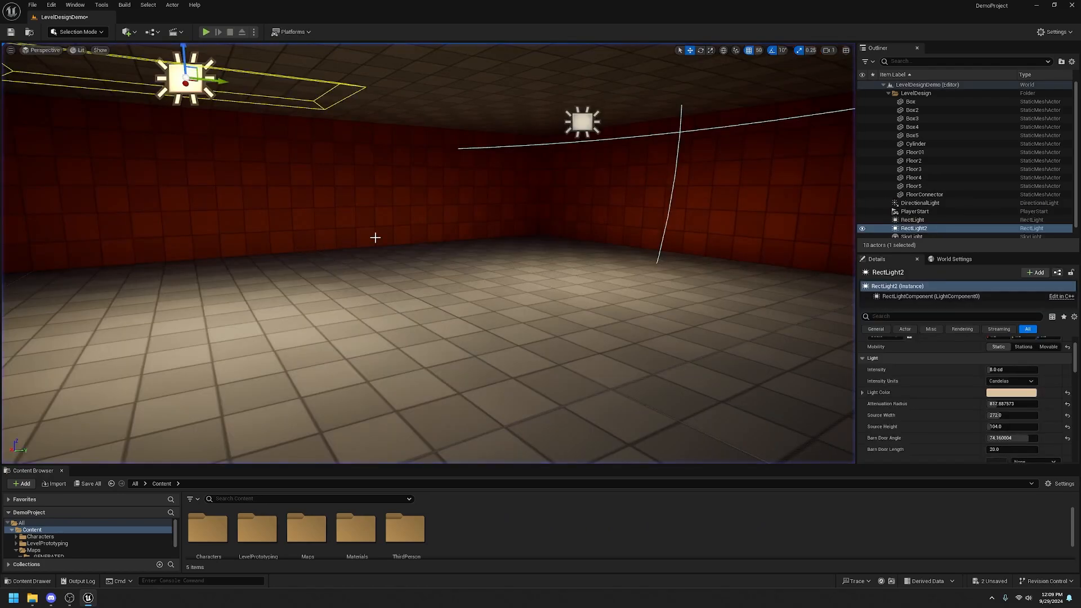
Set the intensity of both ceiling rect lights to 10 cd
{"action": "left_click", "coordinate": [581, 110], "text": "ctrl"}
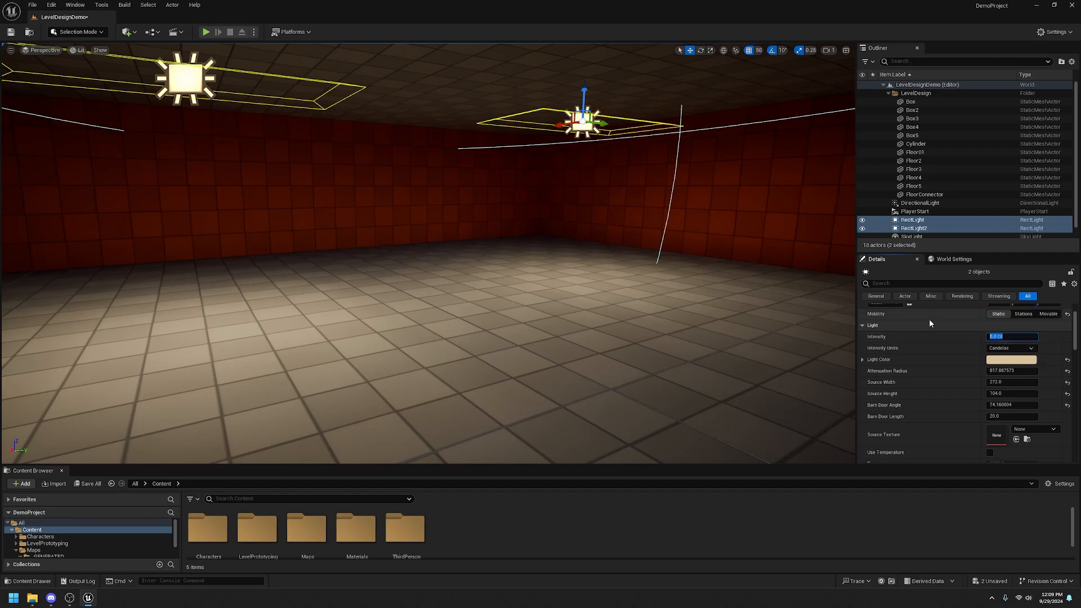
{"action": "type", "text": "10"}
{"action": "key", "text": "Return"}
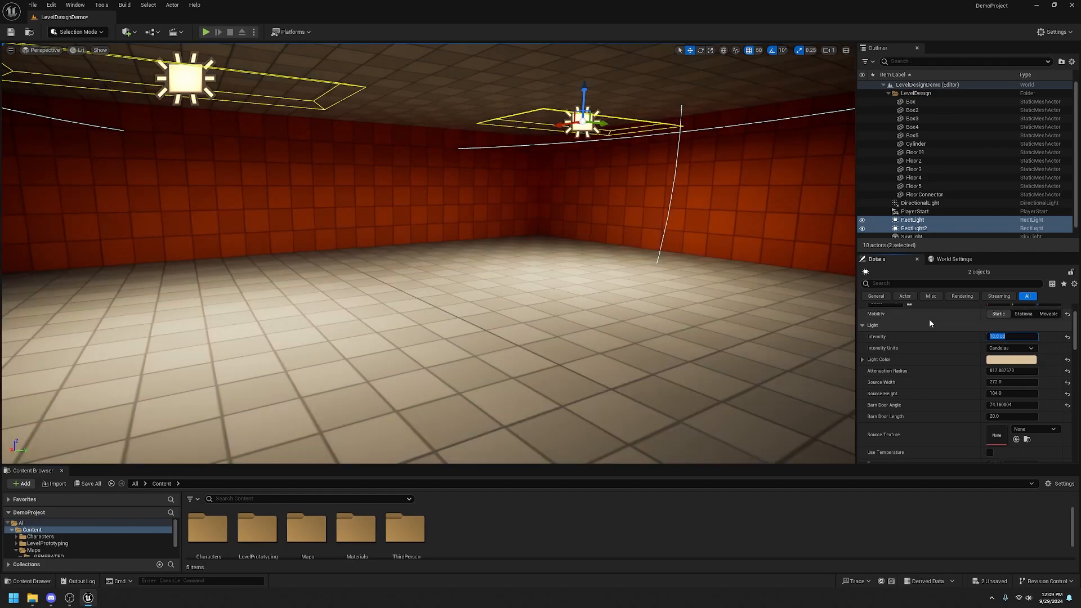
Rebuild only the level's lighting with the brighter rect lights and inspect the room's corners
{"action": "left_click", "coordinate": [120, 6]}
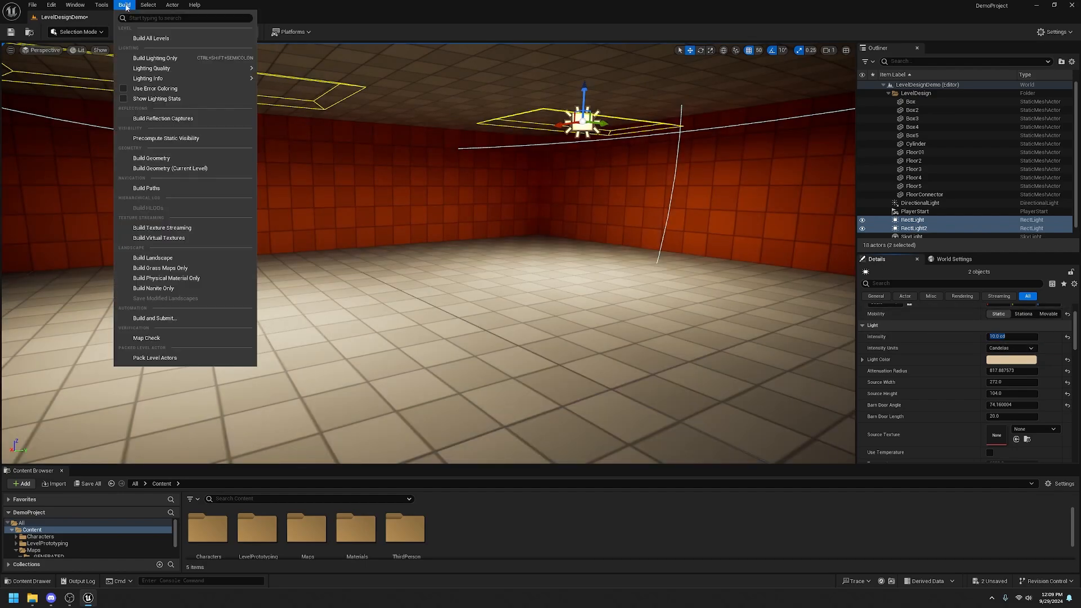
{"action": "left_click", "coordinate": [186, 60]}
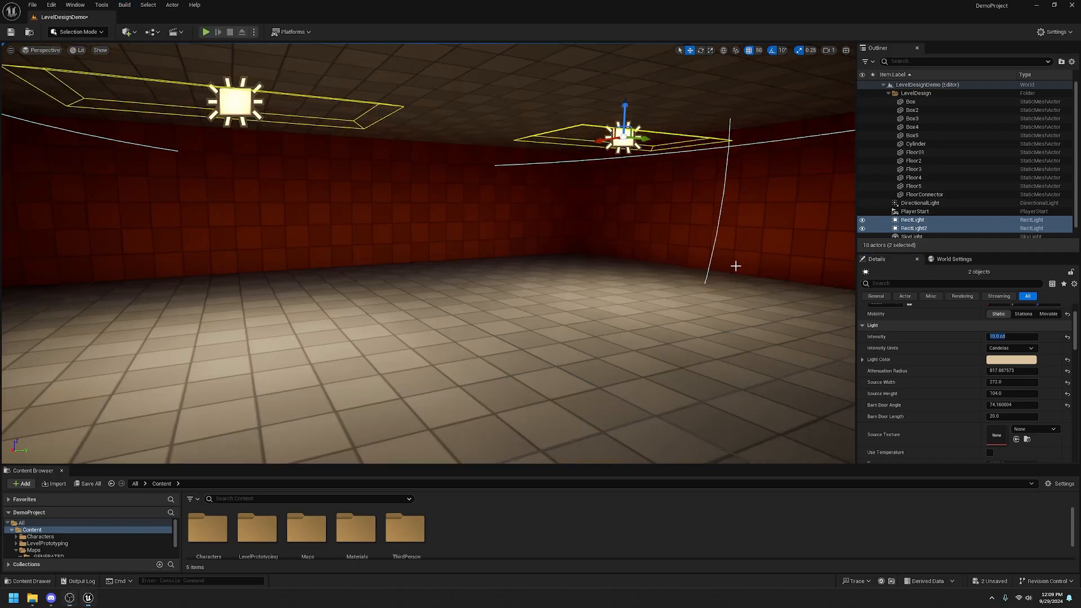
{"action": "right_click_drag", "start_coordinate": [736, 266], "coordinate": [186, 225]}
{"action": "key", "text": "a"}
{"action": "key", "text": "s"}
{"action": "key", "text": "w"}
{"action": "right_click_drag", "start_coordinate": [788, 260], "coordinate": [682, 266]}
{"action": "key", "text": "s"}
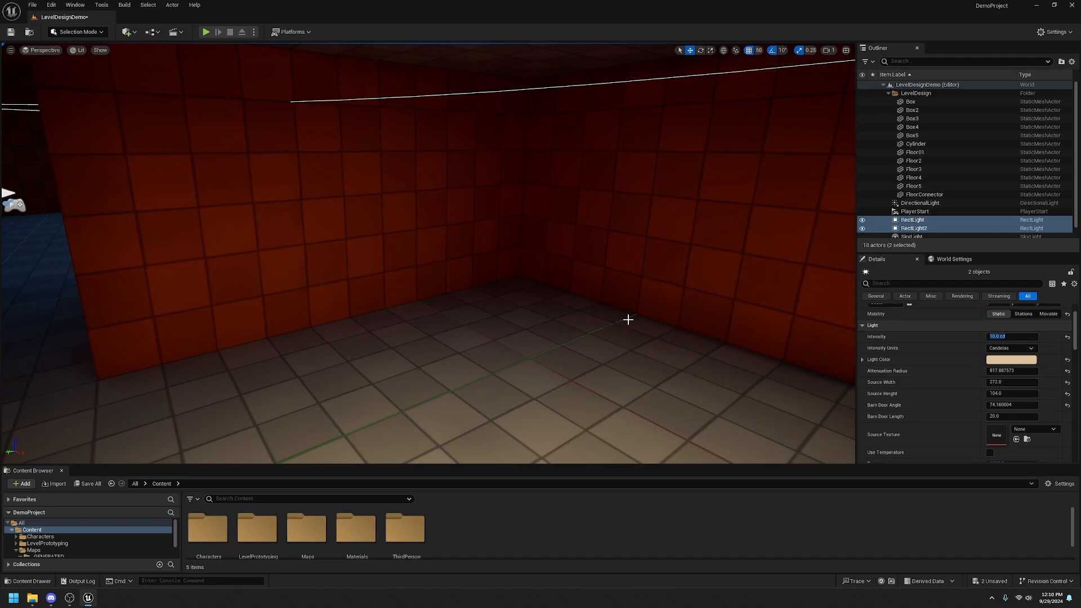
{"action": "right_click_drag", "start_coordinate": [583, 249], "coordinate": [409, 252]}
{"action": "key", "text": "w"}
{"action": "key", "text": "s"}
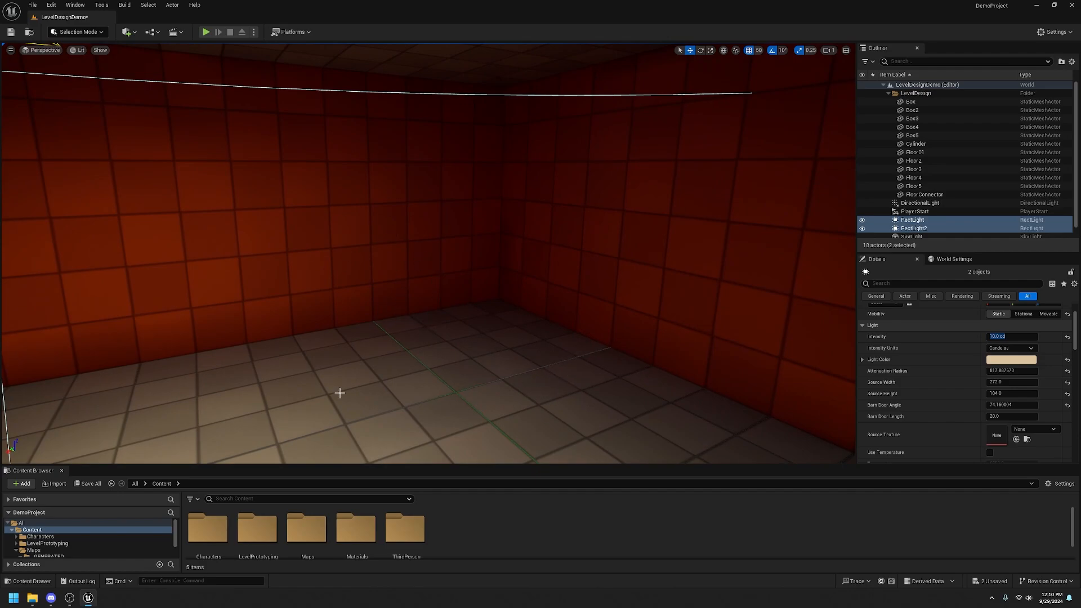
Add a point light near the room's corner and raise it above the floor
{"action": "left_click", "coordinate": [129, 31]}
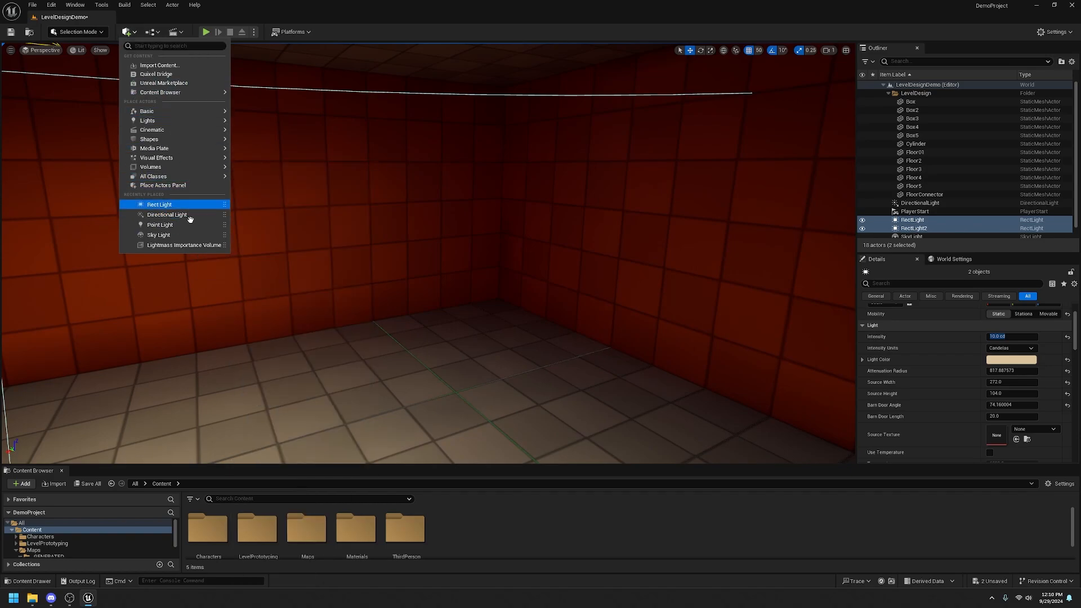
{"action": "left_click", "coordinate": [190, 225]}
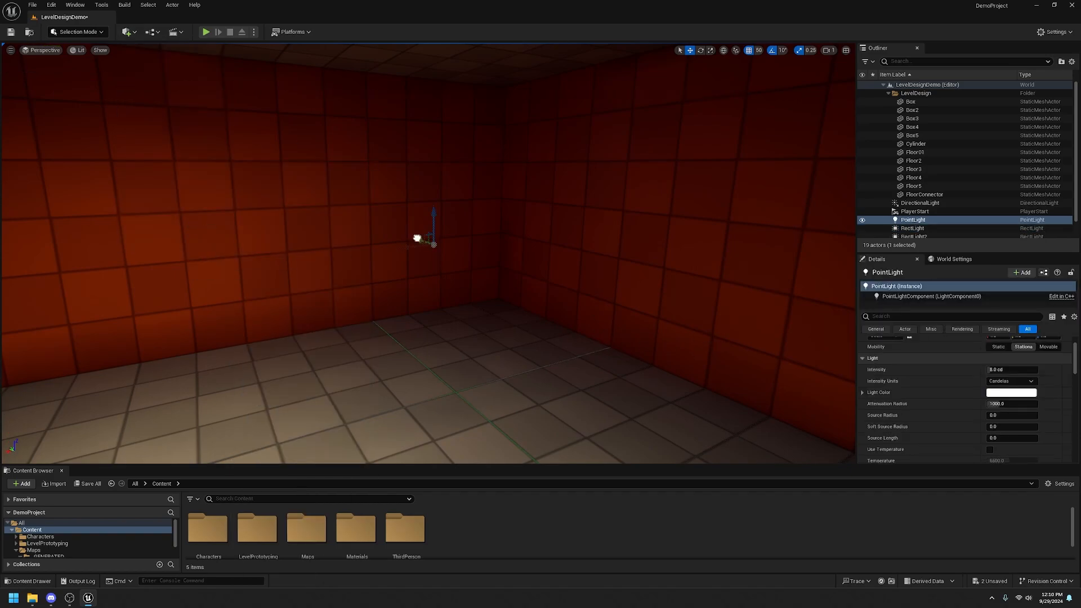
{"action": "left_click_drag", "start_coordinate": [417, 239], "coordinate": [451, 350]}
{"action": "right_click_drag", "start_coordinate": [483, 348], "coordinate": [582, 350]}
{"action": "key", "text": "f"}
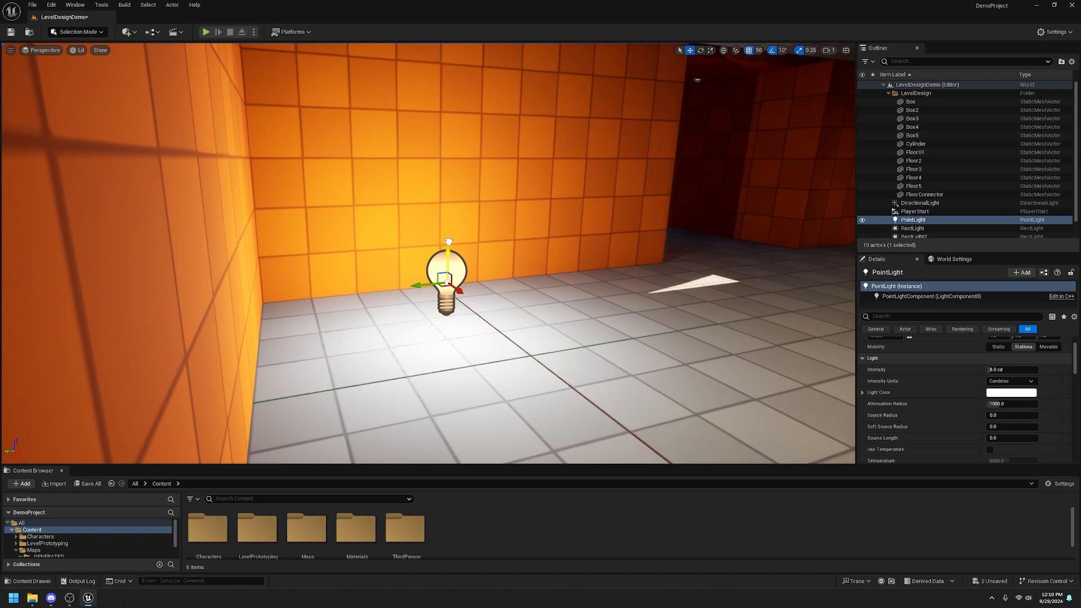
{"action": "left_click_drag", "start_coordinate": [448, 241], "coordinate": [453, 174]}
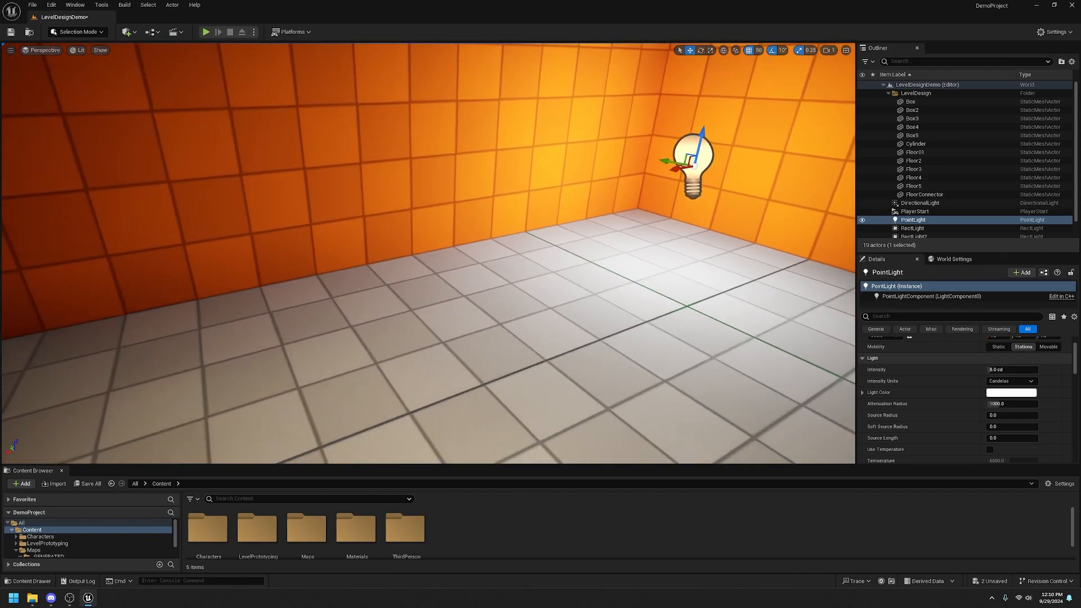
{"action": "left_click", "coordinate": [999, 347]}
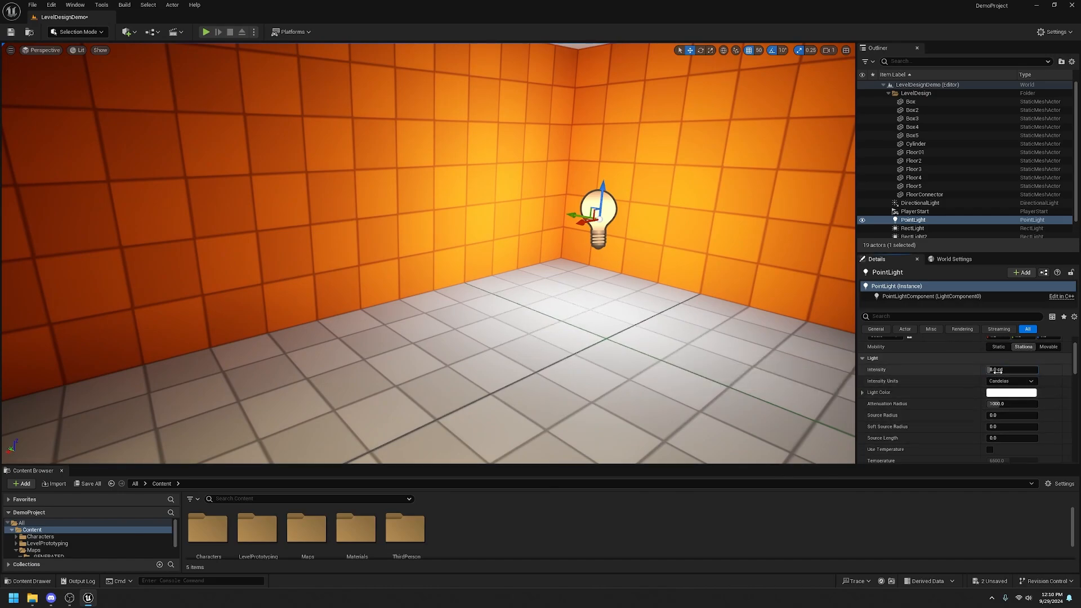
Change the corner point light's color to a light green with a hue of about 132 and saturation of about 0.81
{"action": "left_click", "coordinate": [1020, 393]}
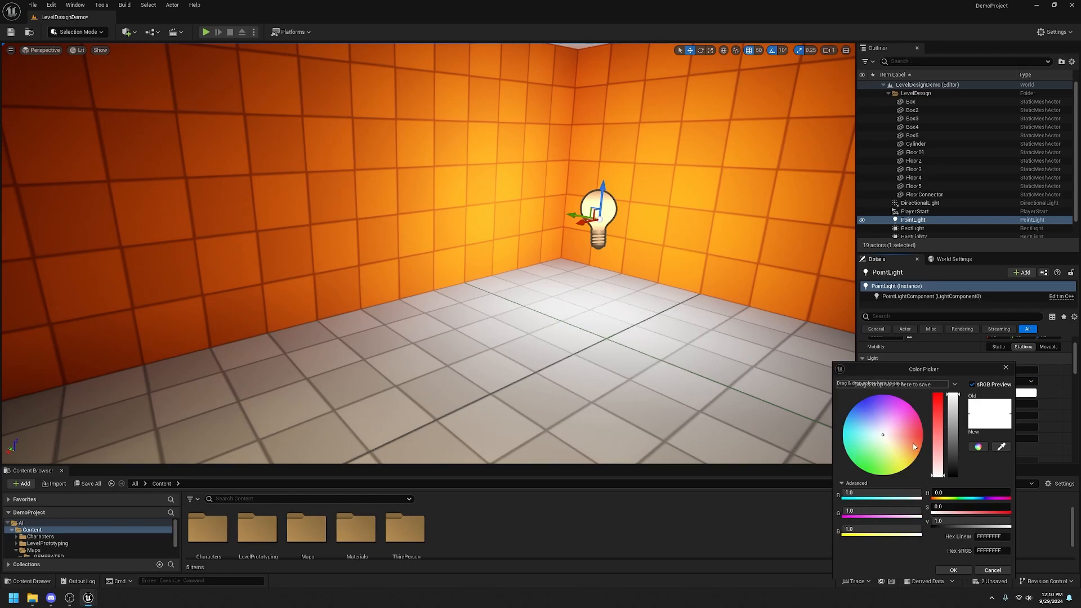
{"action": "left_click_drag", "start_coordinate": [883, 436], "coordinate": [862, 463]}
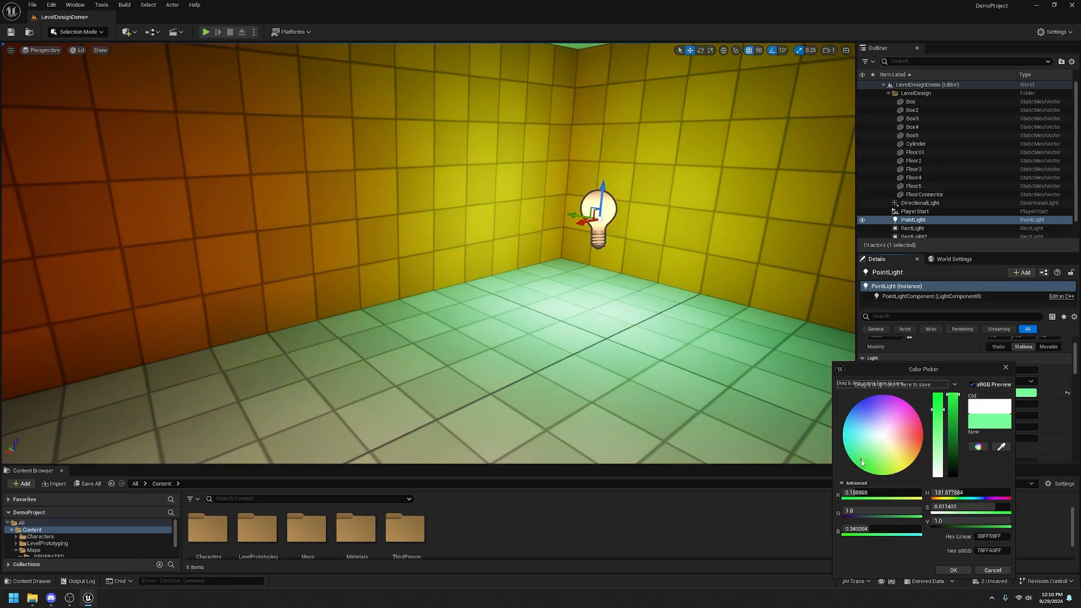
{"action": "left_click", "coordinate": [1005, 368]}
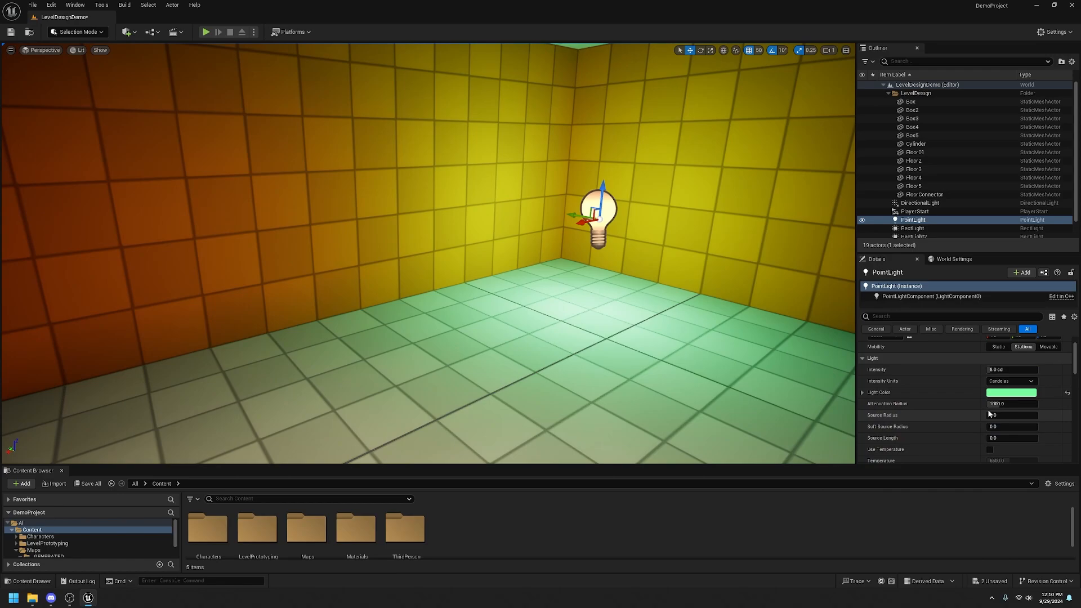
Reduce the point light's attenuation radius to about 364 and check its reach around the corner
{"action": "mouse_move", "coordinate": [992, 404]}
{"action": "left_mouse_down"}
{"action": "mouse_move", "coordinate": [957, 404]}
{"action": "mouse_move", "coordinate": [979, 403]}
{"action": "left_mouse_up"}
{"action": "right_click_drag", "start_coordinate": [460, 266], "coordinate": [549, 242]}
{"action": "right_click_drag", "start_coordinate": [477, 253], "coordinate": [345, 238]}
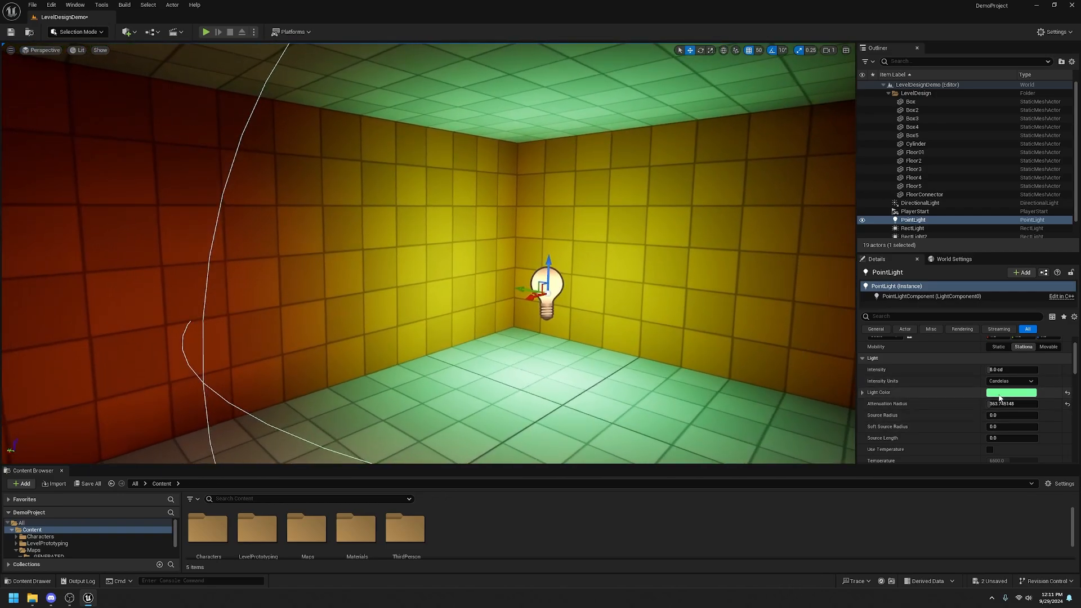
{"action": "right_click_drag", "start_coordinate": [730, 314], "coordinate": [573, 272]}
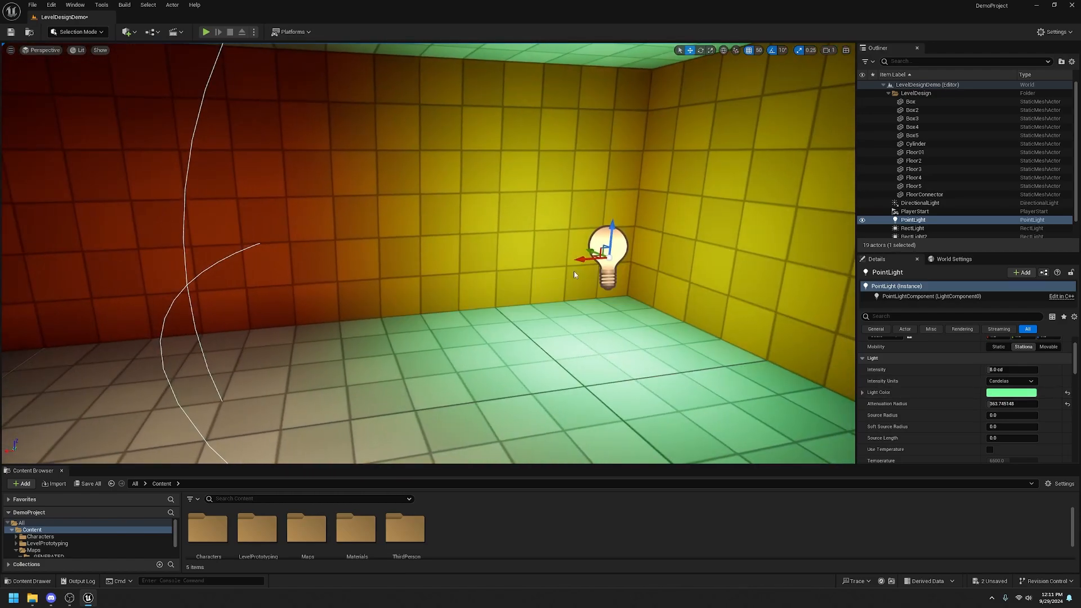
Rebuild only the level's lighting with the green point light and inspect the room from several angles
{"action": "left_click", "coordinate": [124, 6]}
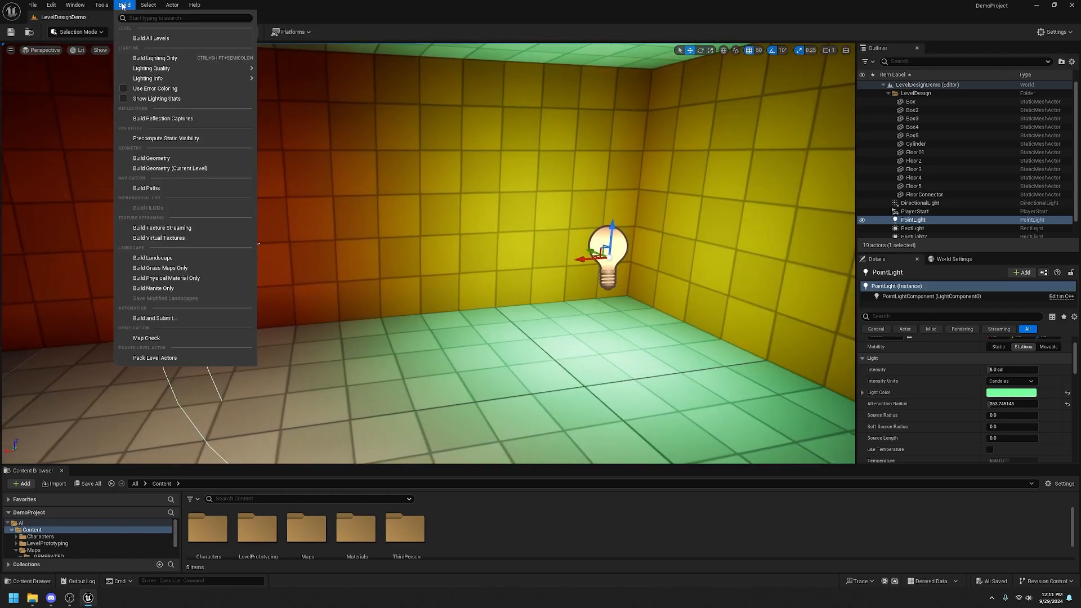
{"action": "left_click", "coordinate": [206, 57]}
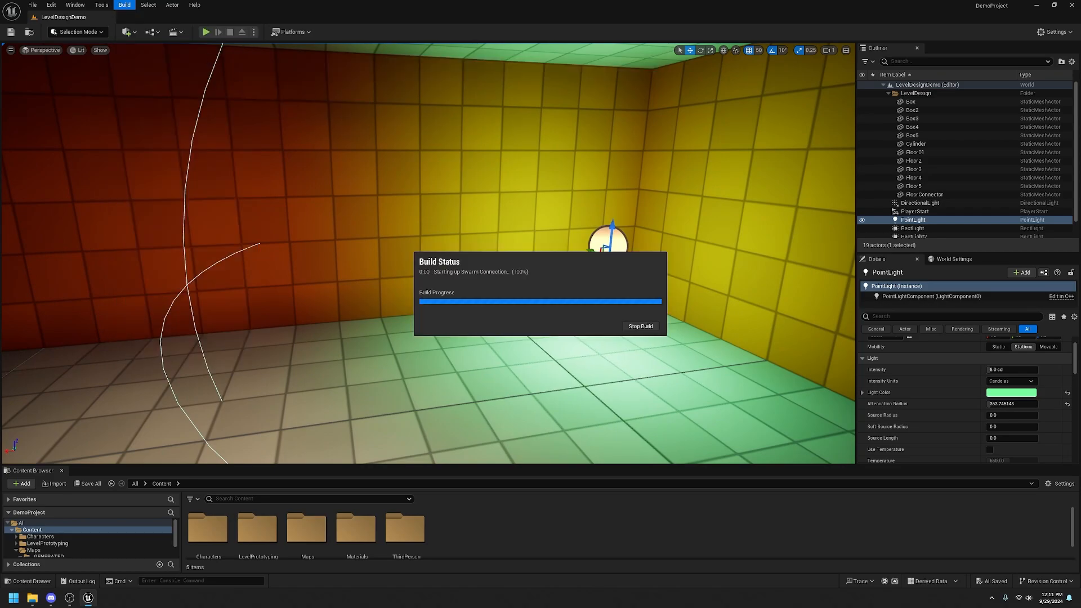
{"action": "scroll", "coordinate": [428, 253], "scroll_direction": "down", "scroll_amount": 10}
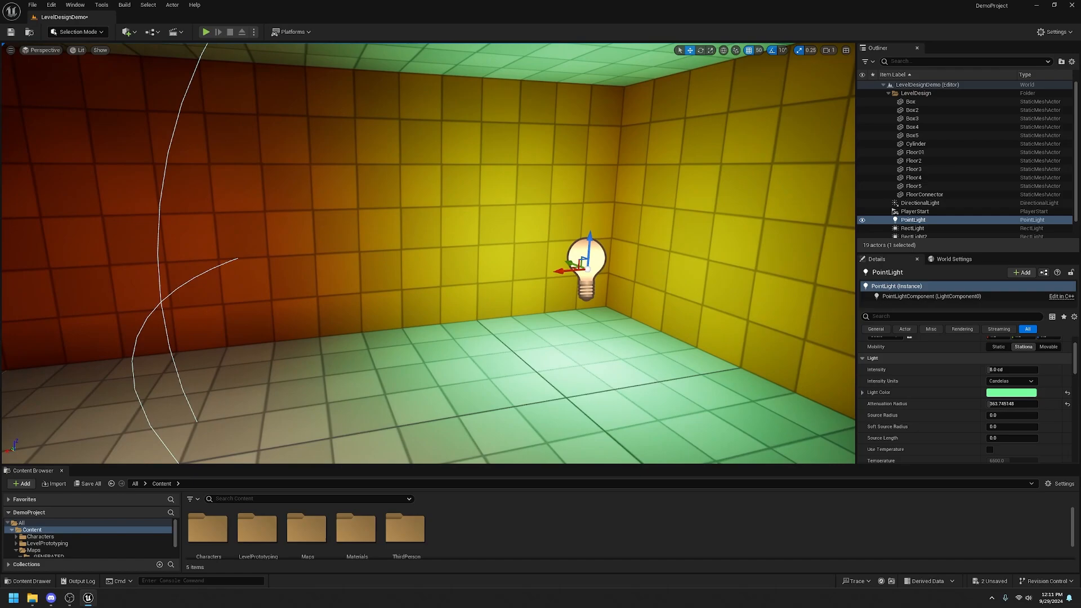
{"action": "scroll", "coordinate": [789, 307], "scroll_direction": "down", "scroll_amount": 1}
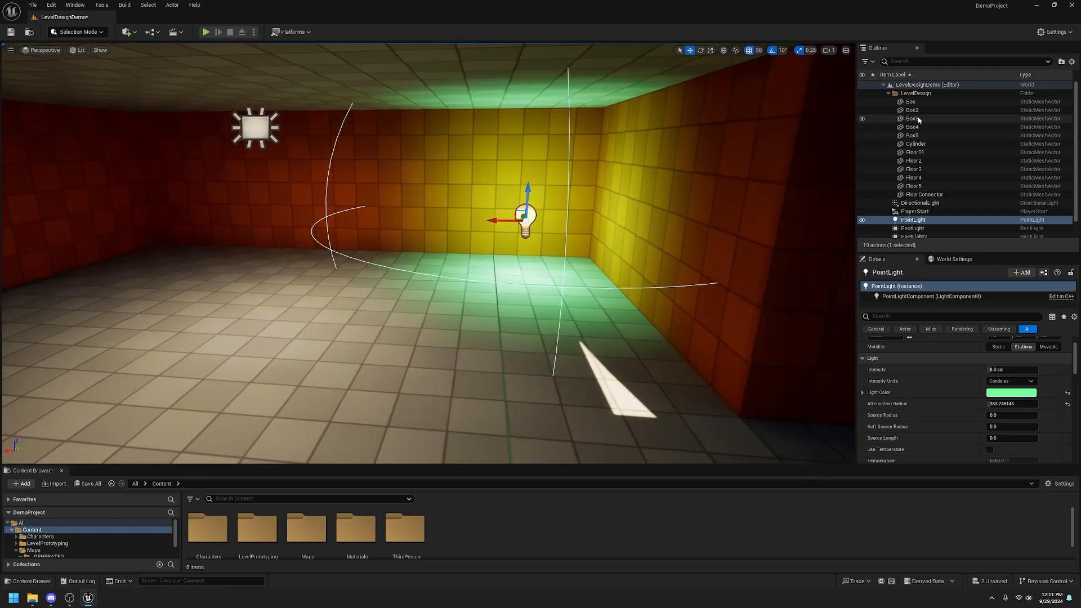
{"action": "scroll", "coordinate": [985, 186], "scroll_direction": "down", "scroll_amount": 2}
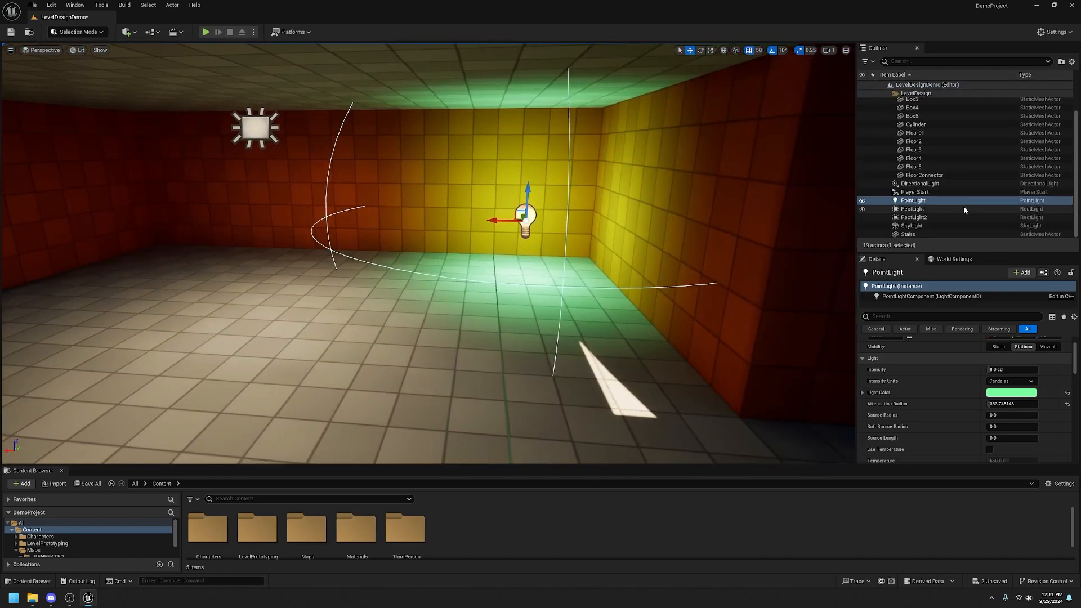
{"action": "right_click_drag", "start_coordinate": [563, 253], "coordinate": [532, 191]}
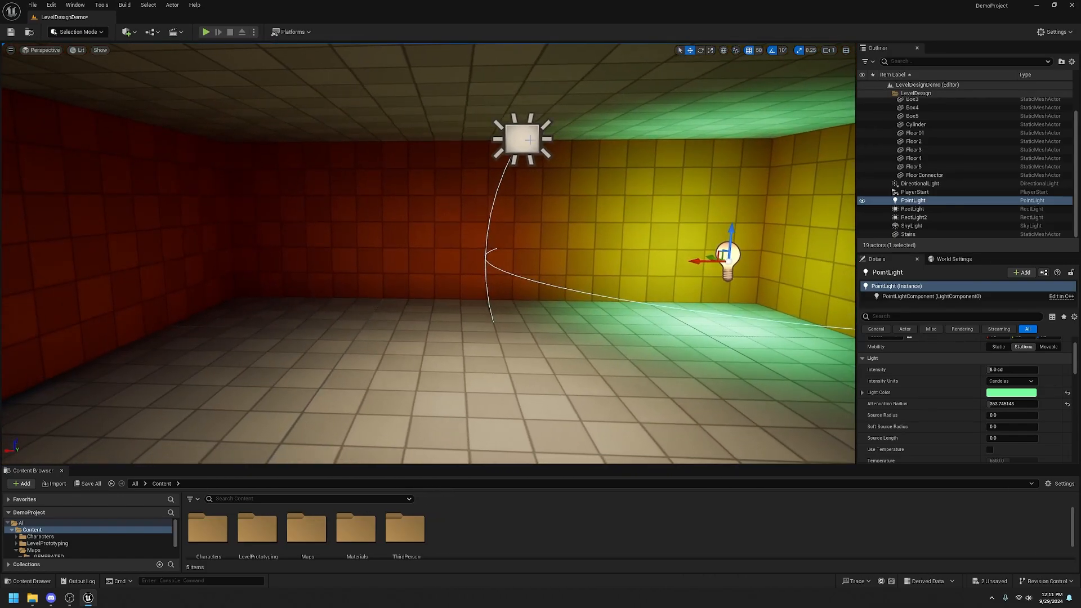
{"action": "mouse_move", "coordinate": [541, 143]}
{"action": "right_mouse_down"}
{"action": "mouse_move", "coordinate": [543, 192]}
{"action": "mouse_move", "coordinate": [545, 147]}
{"action": "mouse_move", "coordinate": [549, 155]}
{"action": "right_mouse_up"}
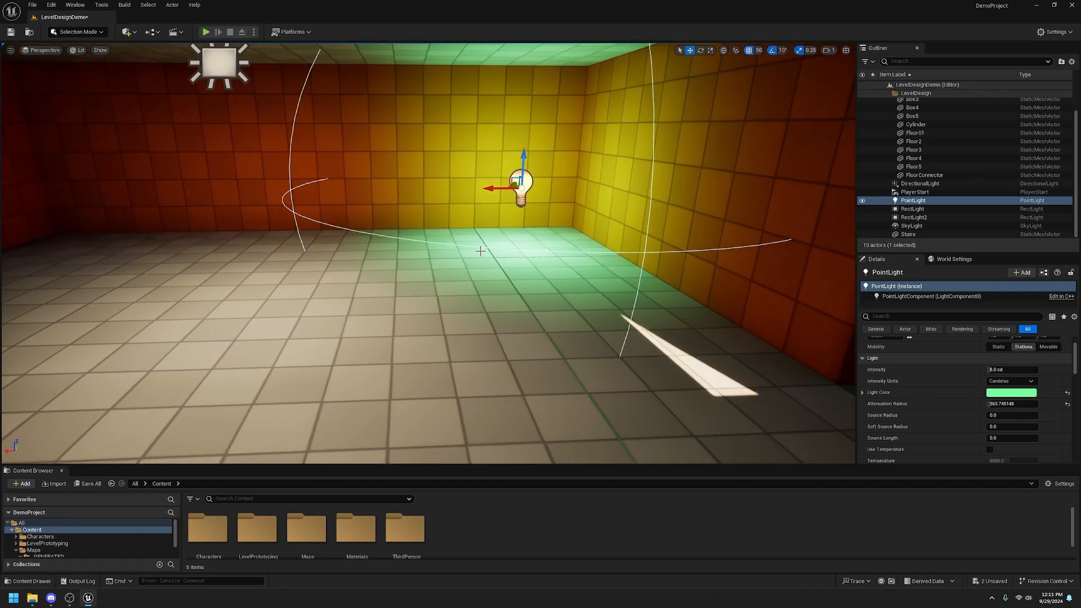
Play-test the level, run the character through the doorway into the green-lit corner and back, and end the session
{"action": "left_click", "coordinate": [206, 32]}
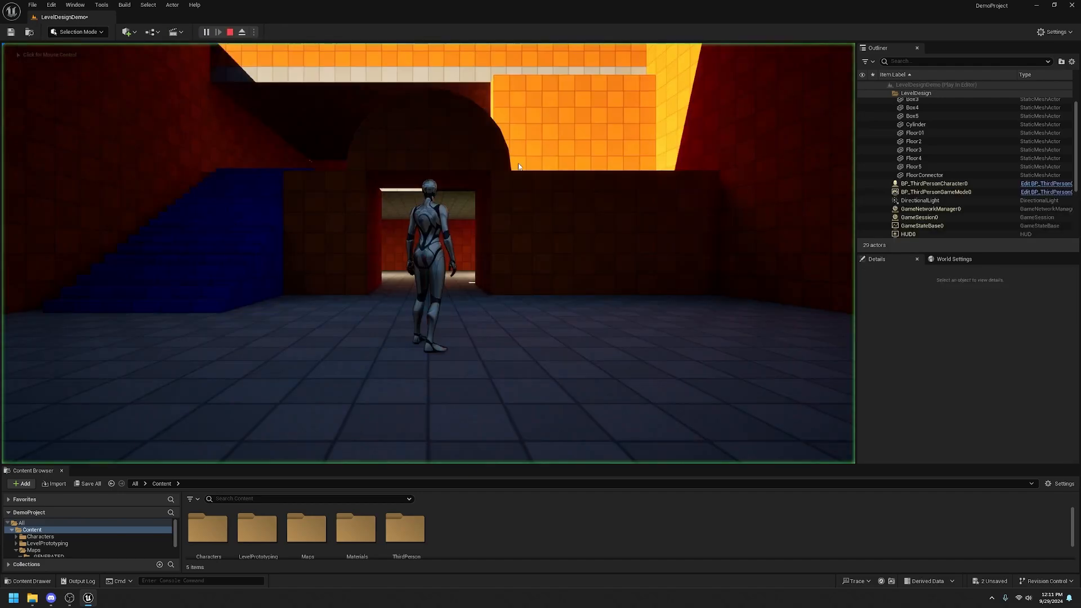
{"action": "key", "text": "w"}
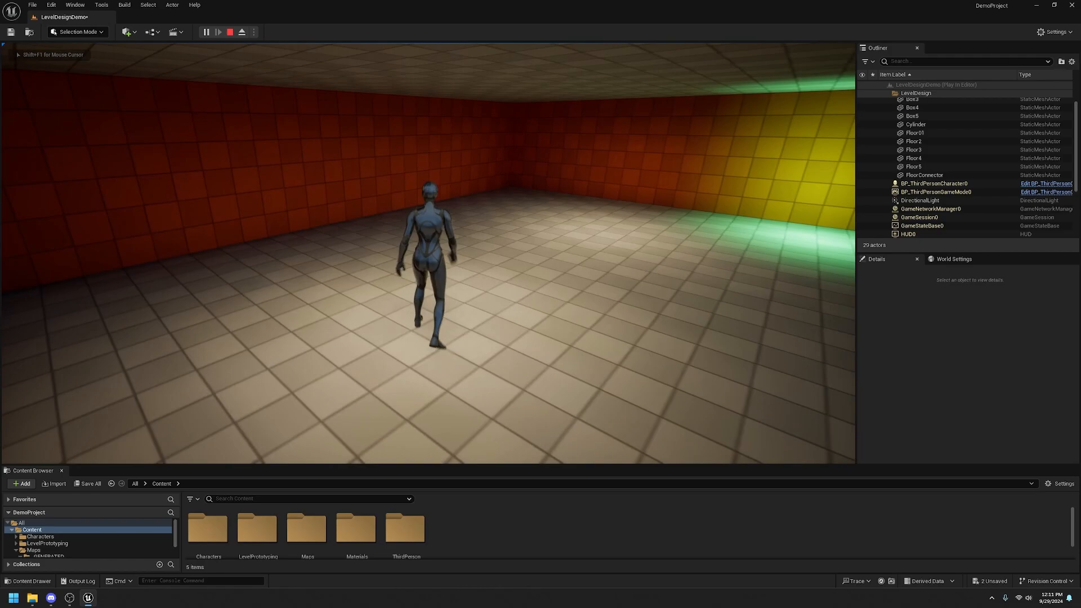
{"action": "key", "text": "a"}
{"action": "key", "text": "w"}
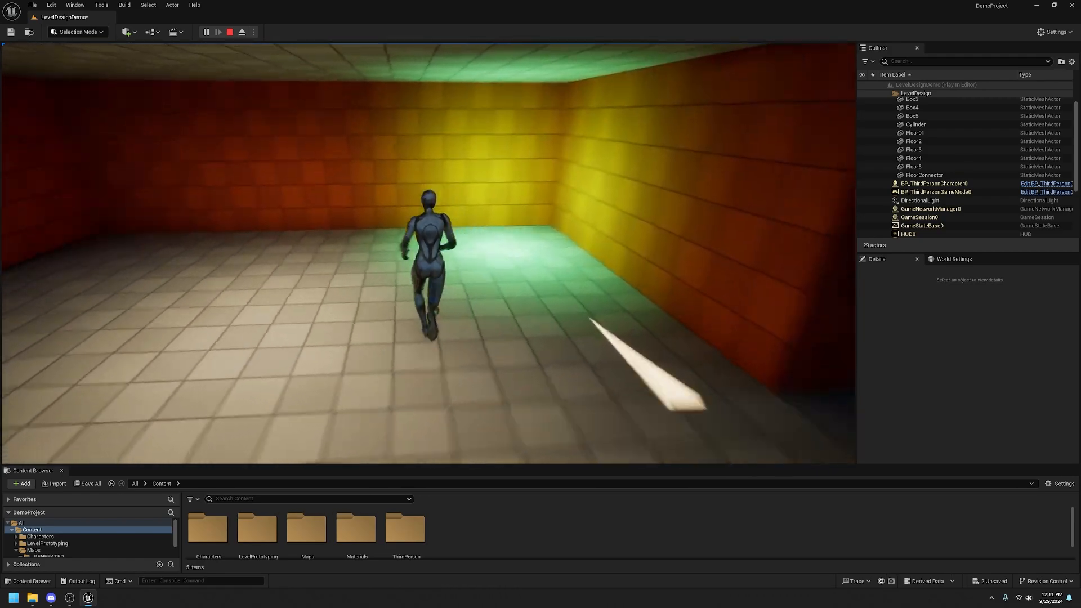
{"action": "key", "text": "d"}
{"action": "key", "text": "s"}
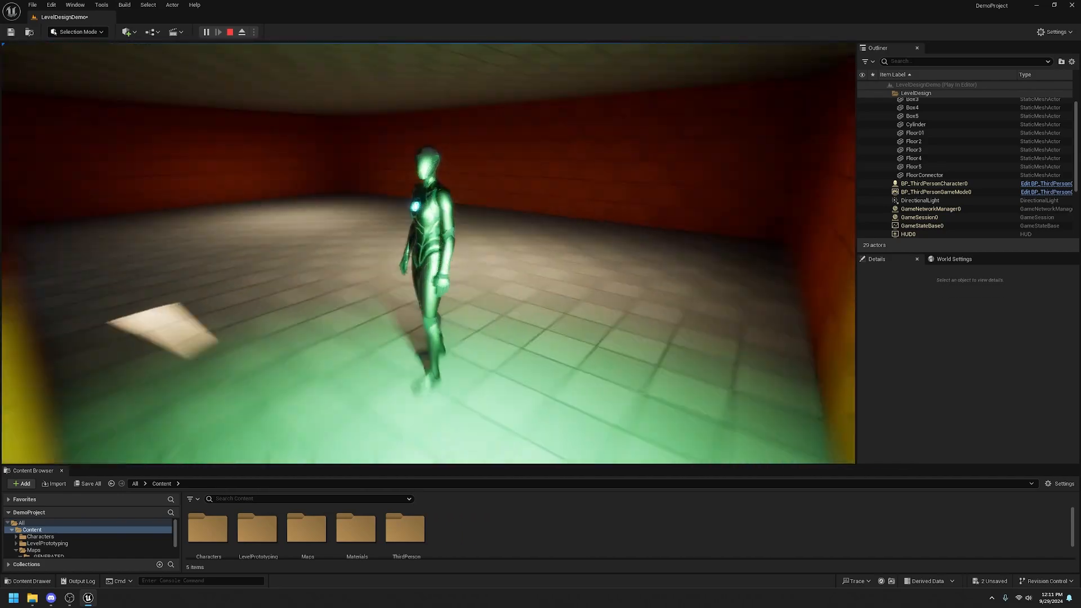
{"action": "key", "text": "w"}
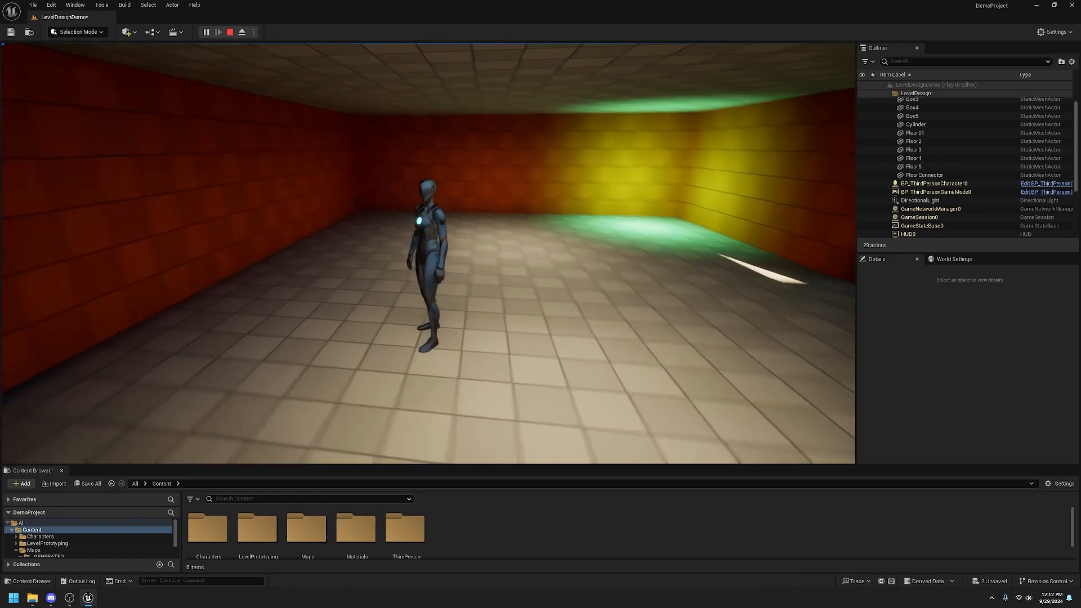
{"action": "key", "text": "Escape"}
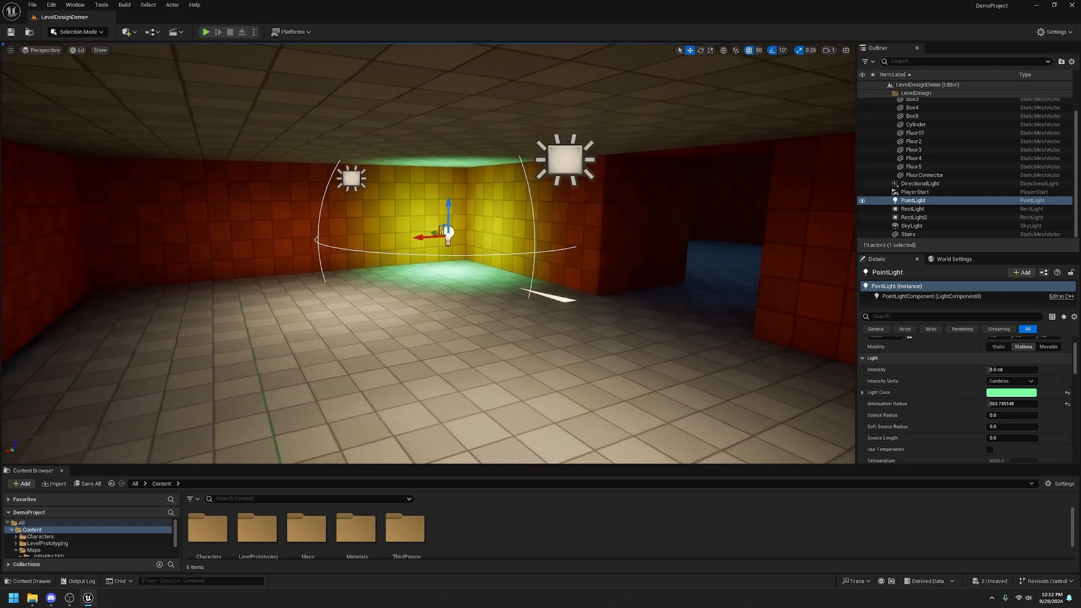
Examine how the green point light and the ceiling rect lights illuminate the room's corner, walls and floor
{"action": "right_click_drag", "start_coordinate": [428, 254], "coordinate": [416, 237]}
{"action": "key", "text": "w"}
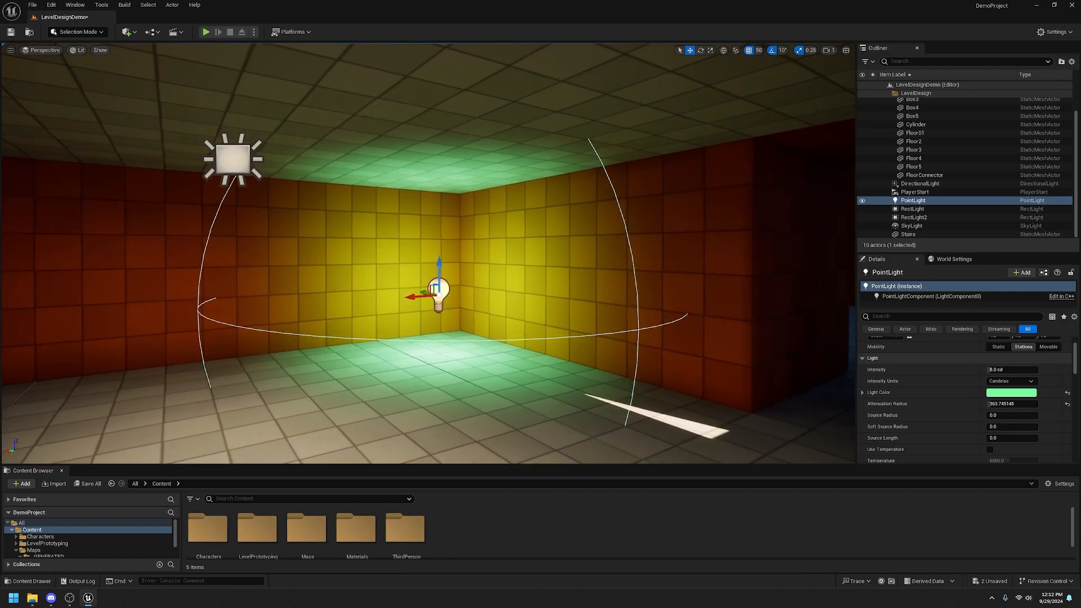
{"action": "mouse_move", "coordinate": [506, 281]}
{"action": "right_mouse_down"}
{"action": "mouse_move", "coordinate": [540, 281]}
{"action": "mouse_move", "coordinate": [496, 281]}
{"action": "mouse_move", "coordinate": [524, 290]}
{"action": "right_mouse_up"}
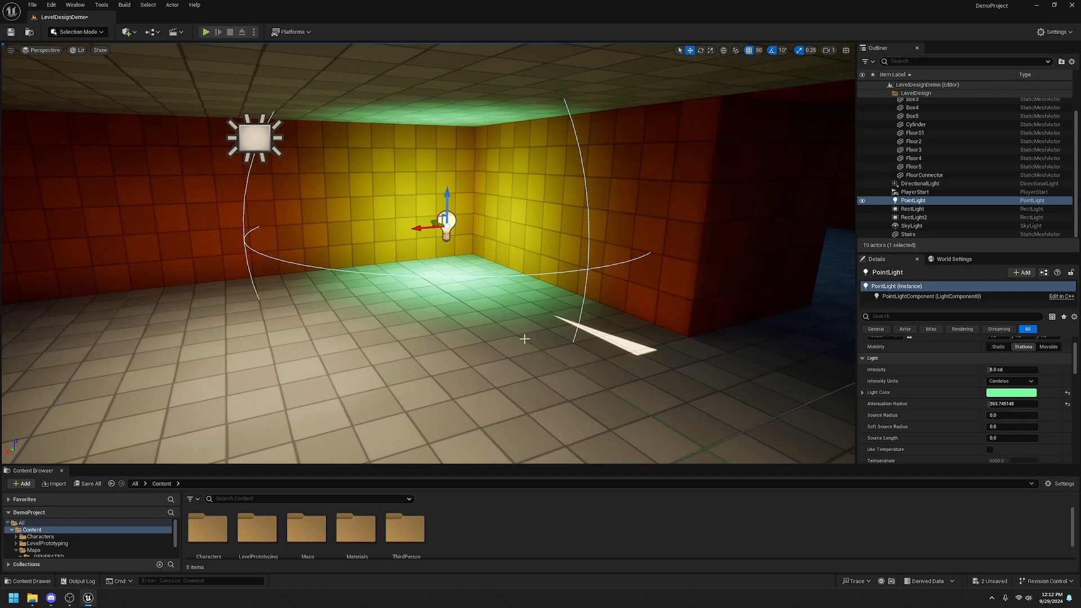
{"action": "right_click_drag", "start_coordinate": [525, 338], "coordinate": [593, 372]}
{"action": "key", "text": "w"}
{"action": "key", "text": "s"}
{"action": "key", "text": "w"}
{"action": "key", "text": "w"}
{"action": "key", "text": "s"}
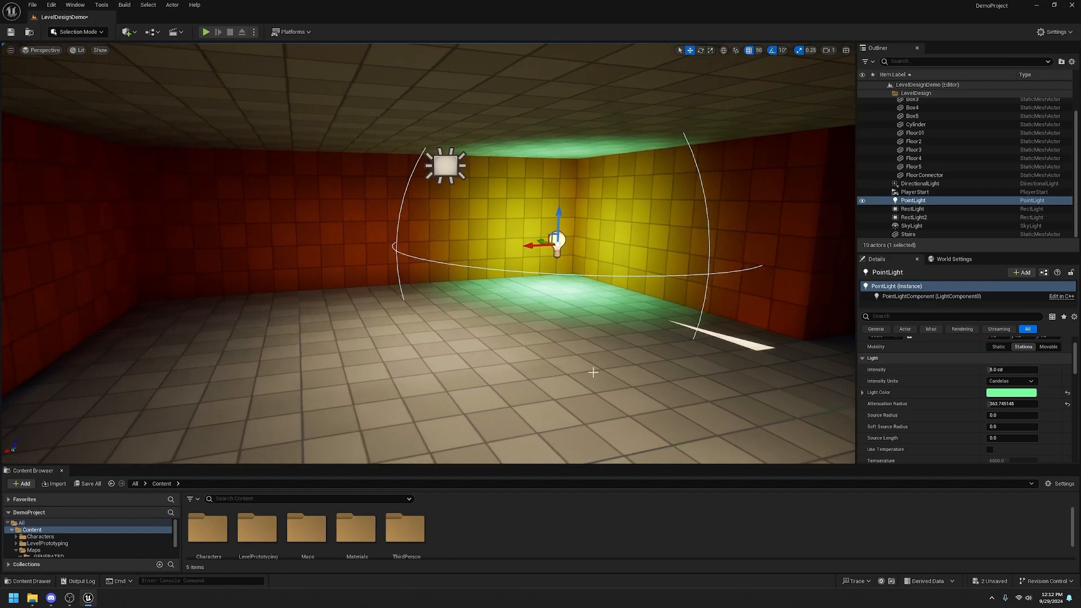